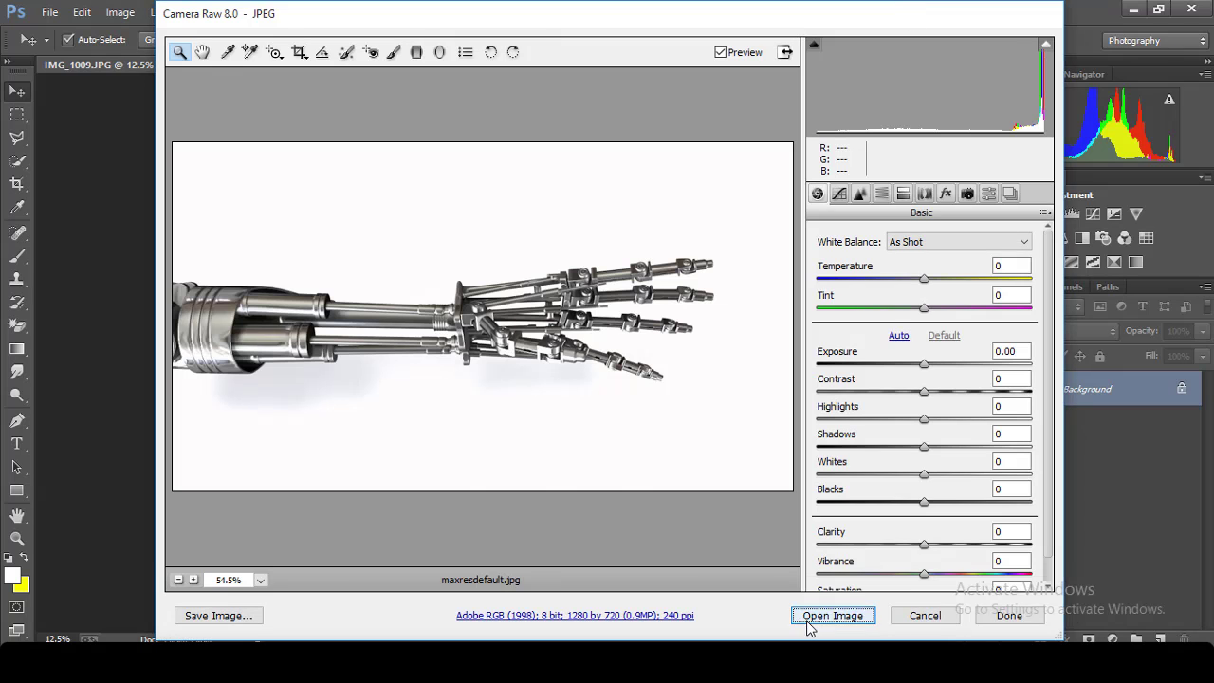
Step: Erase the robot hand's white background and finger gaps with the Magic Eraser Tool
{"action": "left_click", "coordinate": [813, 617]}
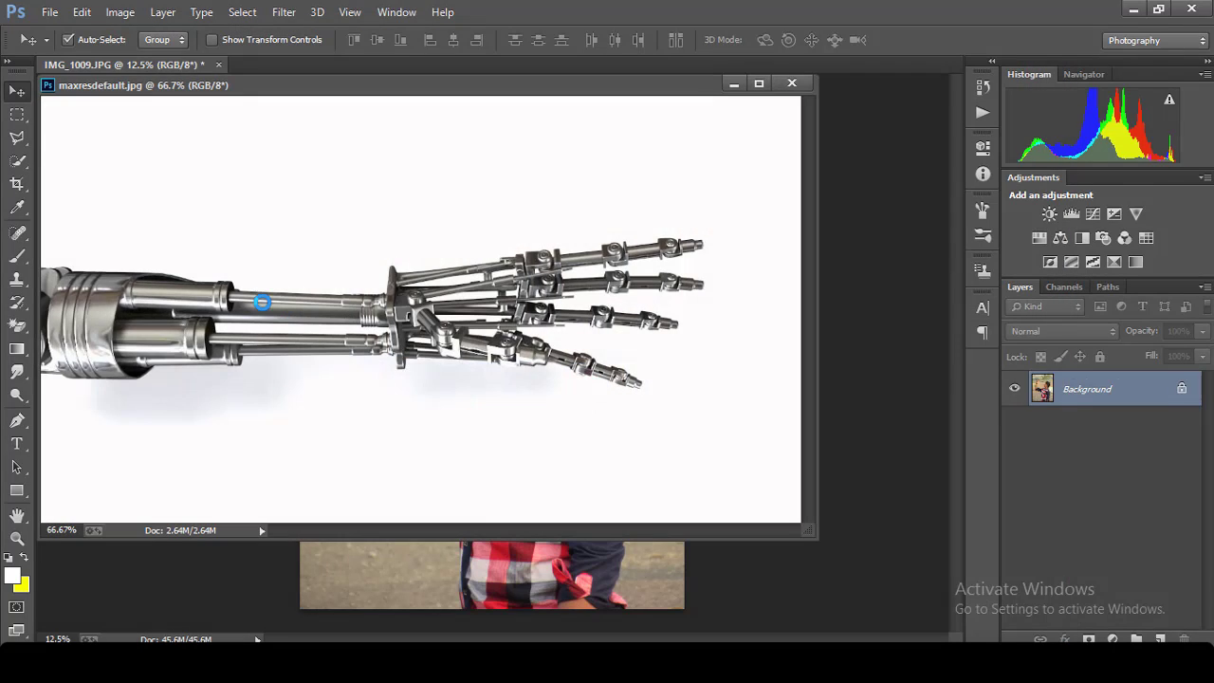
{"action": "left_click", "coordinate": [17, 326]}
{"action": "left_click", "coordinate": [85, 353]}
{"action": "left_click", "coordinate": [227, 285]}
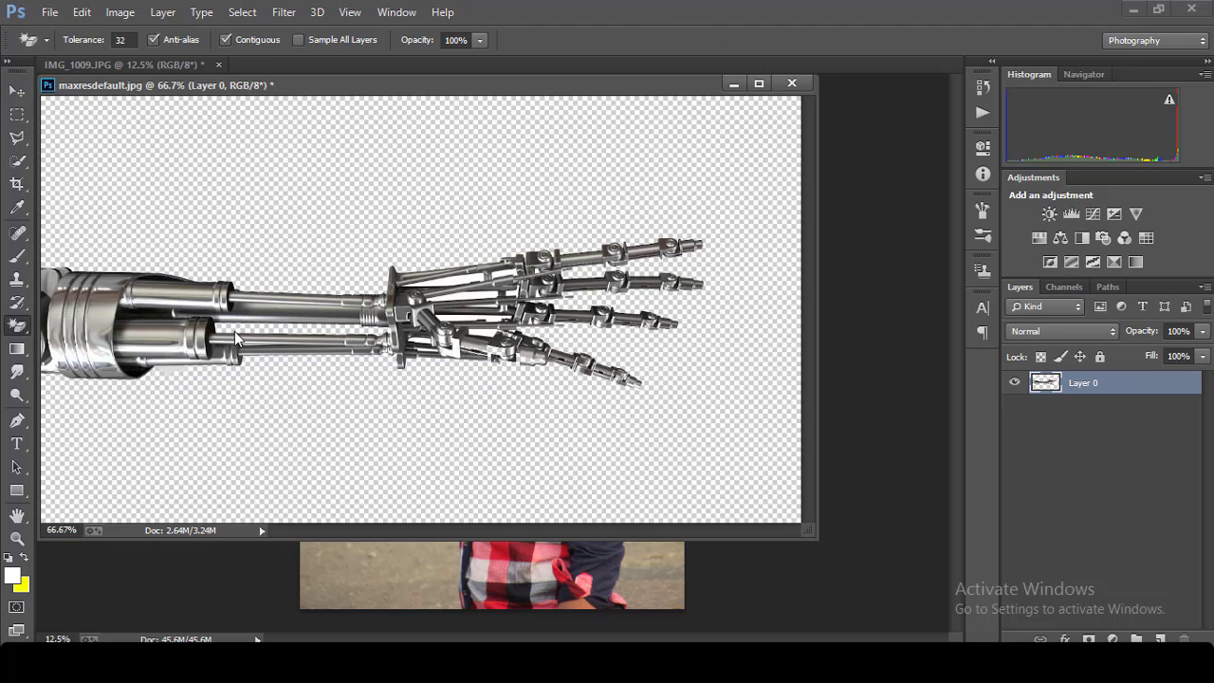
{"action": "left_click", "coordinate": [473, 287]}
{"action": "left_click", "coordinate": [474, 272]}
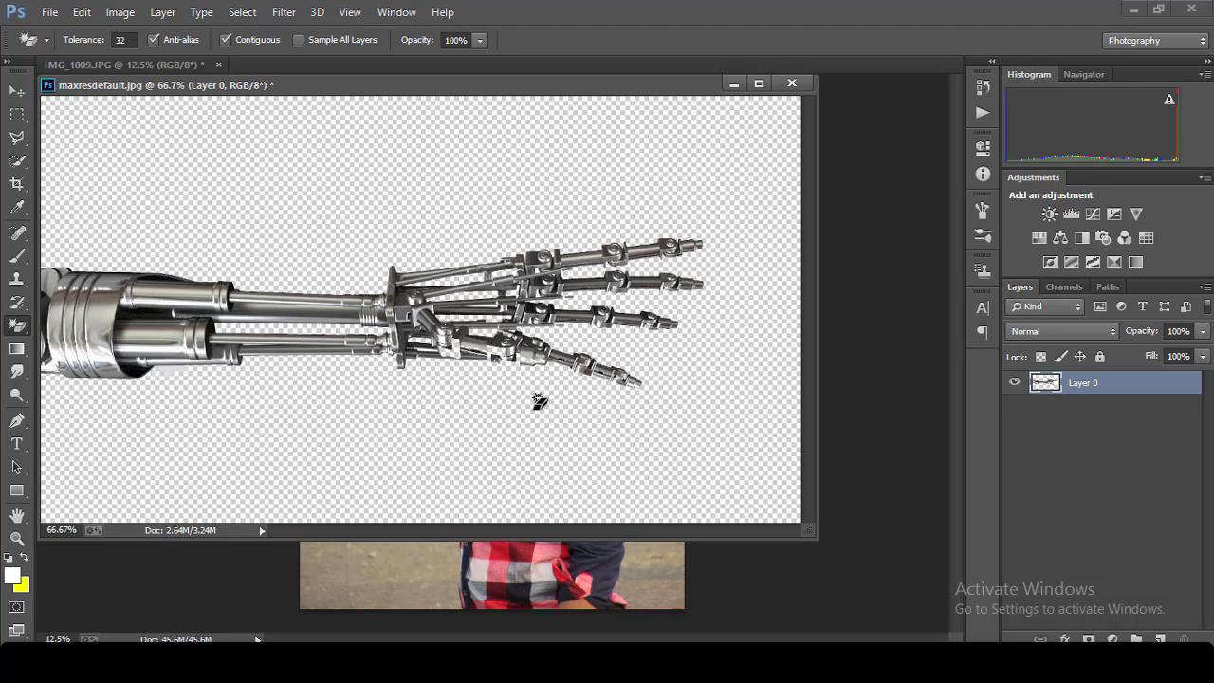
{"action": "left_click", "coordinate": [17, 90]}
Step: Erase the robotic fingers inside a rectangular selection using a size-454 eraser
{"action": "left_click", "coordinate": [17, 113]}
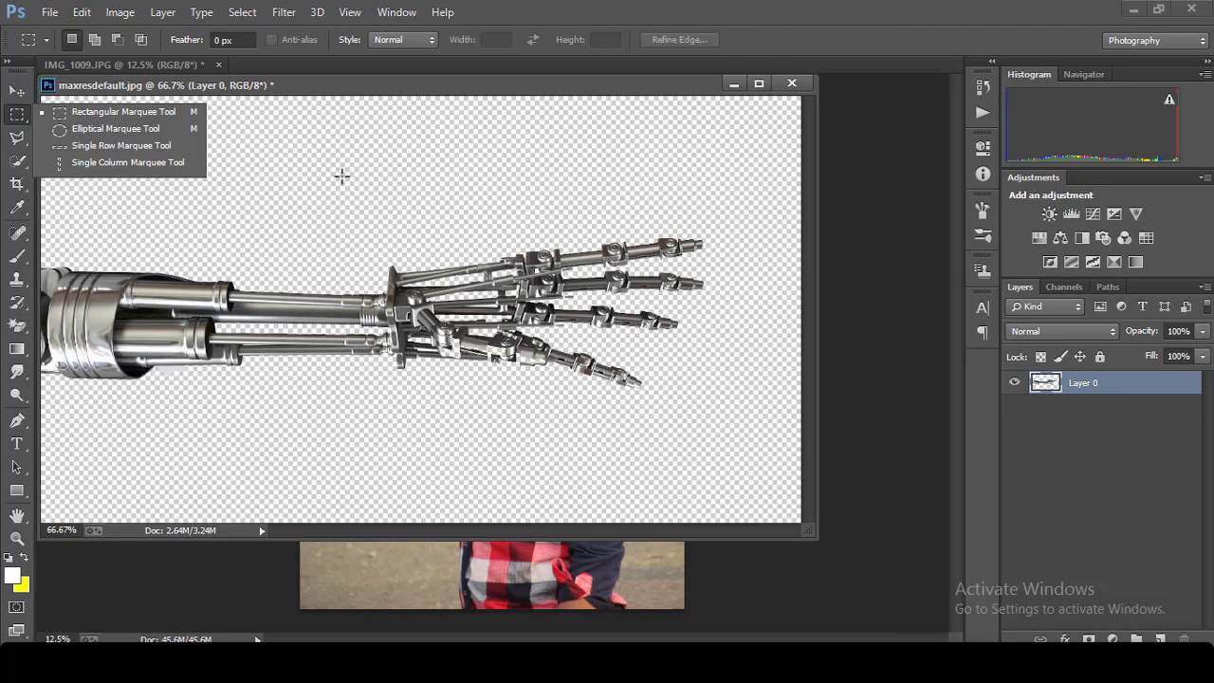
{"action": "left_click_drag", "start_coordinate": [376, 102], "coordinate": [736, 401]}
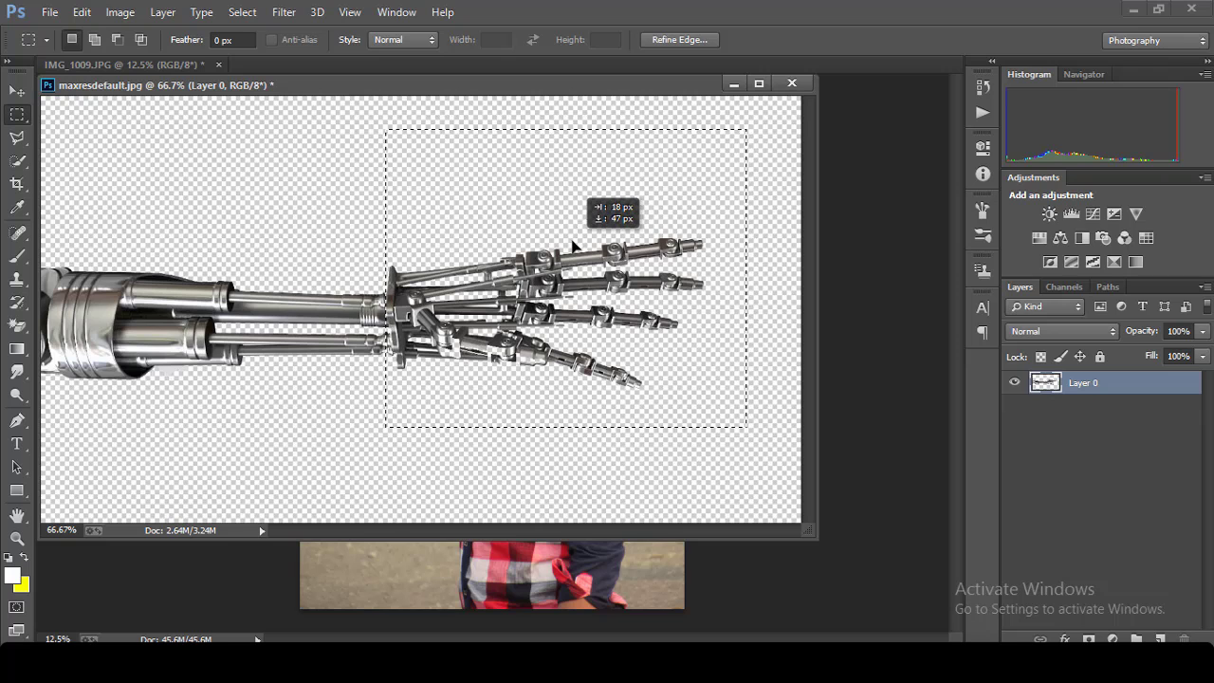
{"action": "left_click_drag", "start_coordinate": [561, 217], "coordinate": [571, 245]}
{"action": "left_click", "coordinate": [17, 325]}
{"action": "left_click", "coordinate": [66, 318]}
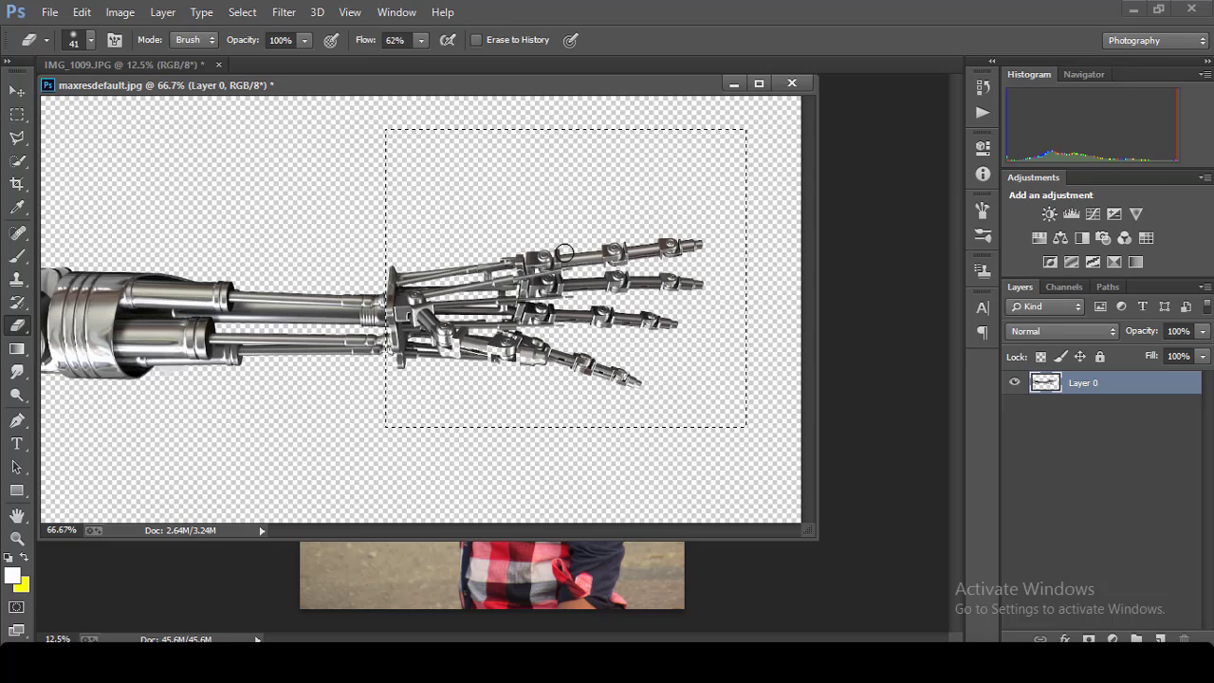
{"action": "left_click", "coordinate": [88, 38]}
{"action": "type", "text": "454"}
{"action": "mouse_move", "coordinate": [474, 272]}
{"action": "left_mouse_down"}
{"action": "mouse_move", "coordinate": [447, 380]}
{"action": "mouse_move", "coordinate": [578, 438]}
{"action": "left_mouse_up"}
Step: Deselect and drag the piston forearm into IMG_1009 as Layer 1
{"action": "key", "text": "ctrl+d"}
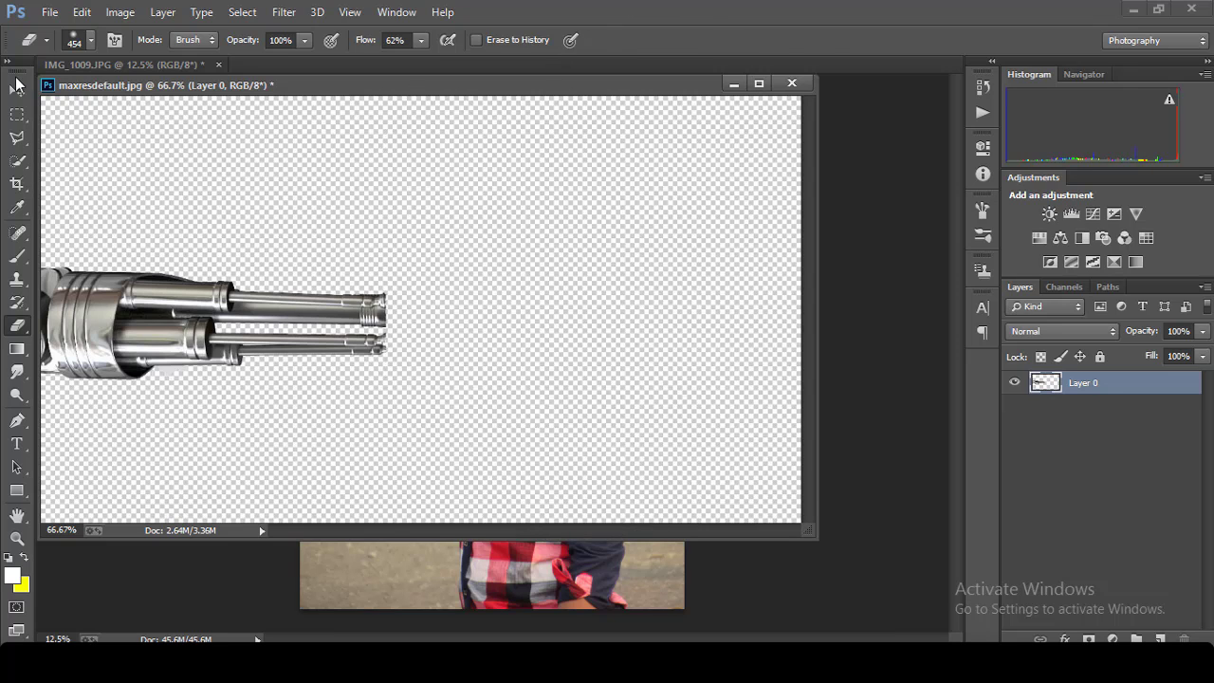
{"action": "left_click", "coordinate": [17, 90]}
{"action": "mouse_move", "coordinate": [151, 385]}
{"action": "left_mouse_down"}
{"action": "mouse_move", "coordinate": [410, 477]}
{"action": "mouse_move", "coordinate": [411, 563]}
{"action": "left_mouse_up"}
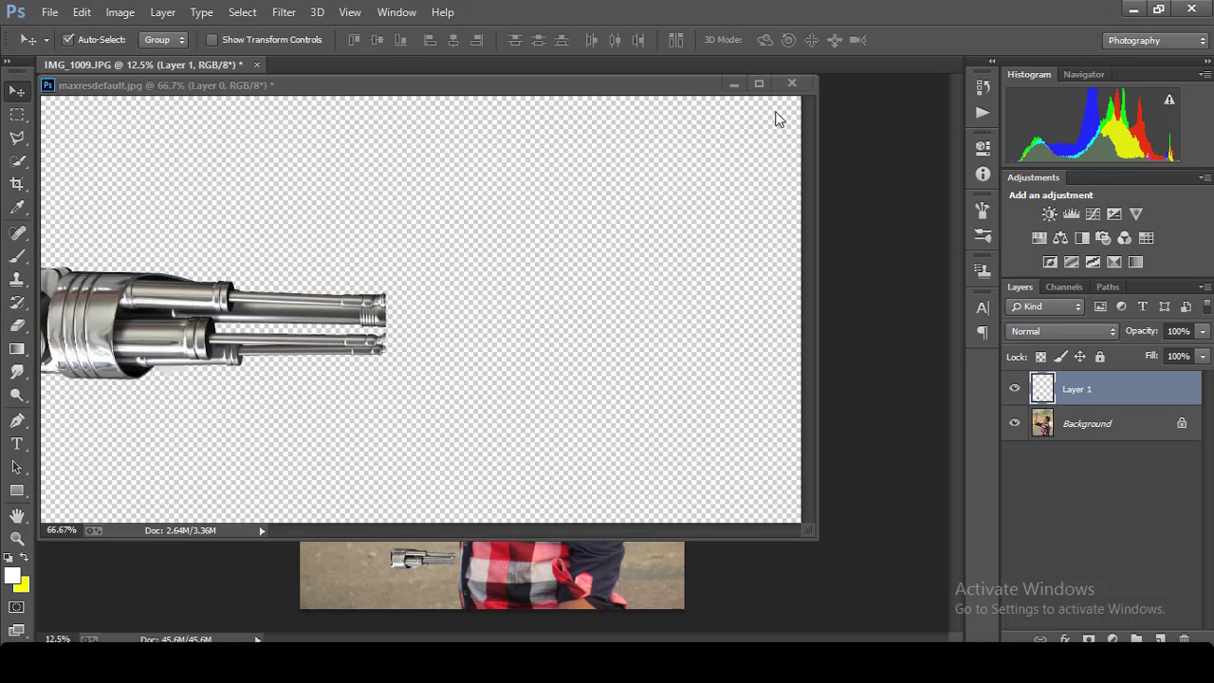
Step: Close maxresdefault.jpg without saving and roughly rotate the piston onto the forearm
{"action": "left_click", "coordinate": [791, 83]}
{"action": "left_click", "coordinate": [610, 261]}
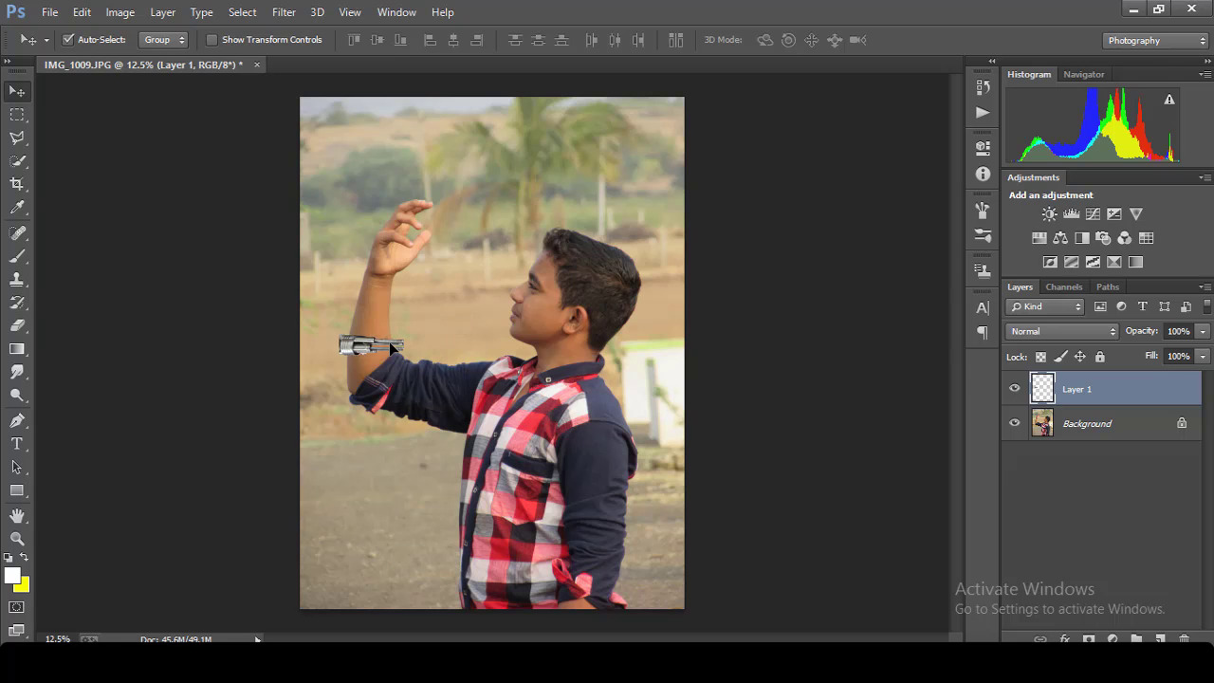
{"action": "key", "text": "ctrl+t"}
{"action": "left_click_drag", "start_coordinate": [482, 318], "coordinate": [379, 228]}
{"action": "mouse_move", "coordinate": [408, 379]}
{"action": "left_mouse_down"}
{"action": "mouse_move", "coordinate": [403, 313]}
{"action": "mouse_move", "coordinate": [384, 343]}
{"action": "left_mouse_up"}
Step: Stand the piston upright at -89.25° and stretch it to 156.90% by 135.13% over the forearm
{"action": "key", "text": "ctrl+plus"}
{"action": "key", "text": "ctrl+plus"}
{"action": "mouse_move", "coordinate": [520, 347]}
{"action": "left_mouse_down"}
{"action": "mouse_move", "coordinate": [965, 347]}
{"action": "mouse_move", "coordinate": [956, 326]}
{"action": "left_mouse_up"}
{"action": "key", "text": "ctrl+minus"}
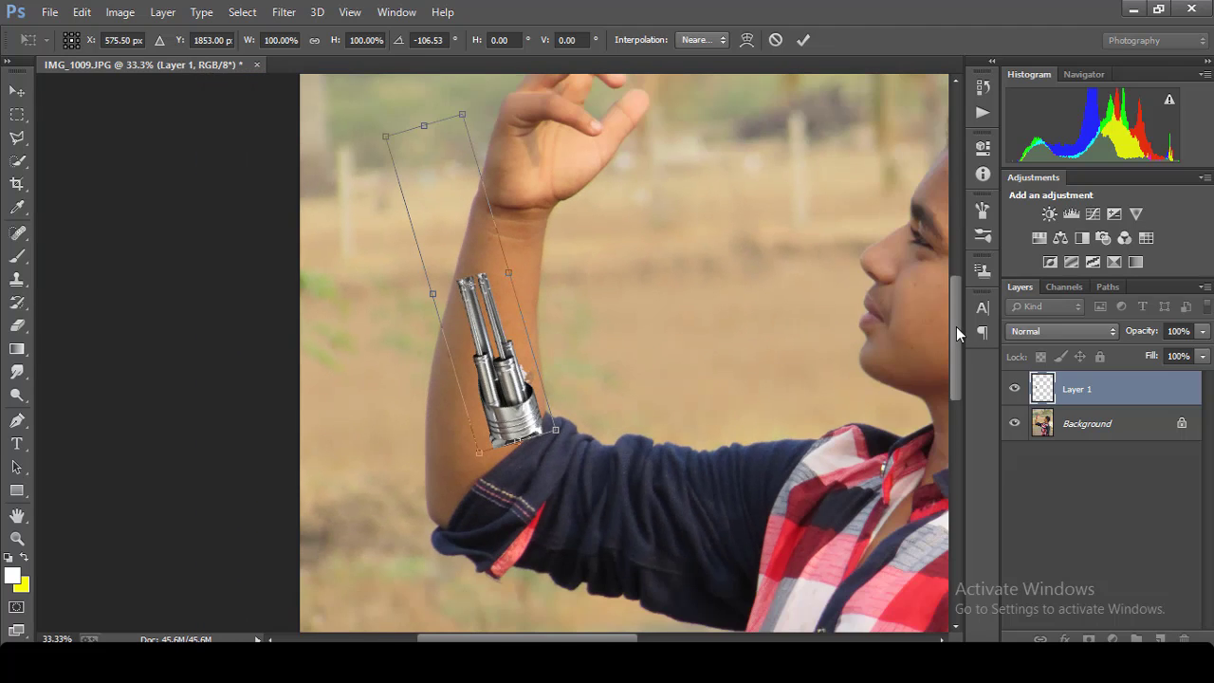
{"action": "mouse_move", "coordinate": [467, 98]}
{"action": "left_mouse_down"}
{"action": "mouse_move", "coordinate": [555, 121]}
{"action": "mouse_move", "coordinate": [512, 141]}
{"action": "mouse_move", "coordinate": [518, 101]}
{"action": "left_mouse_up"}
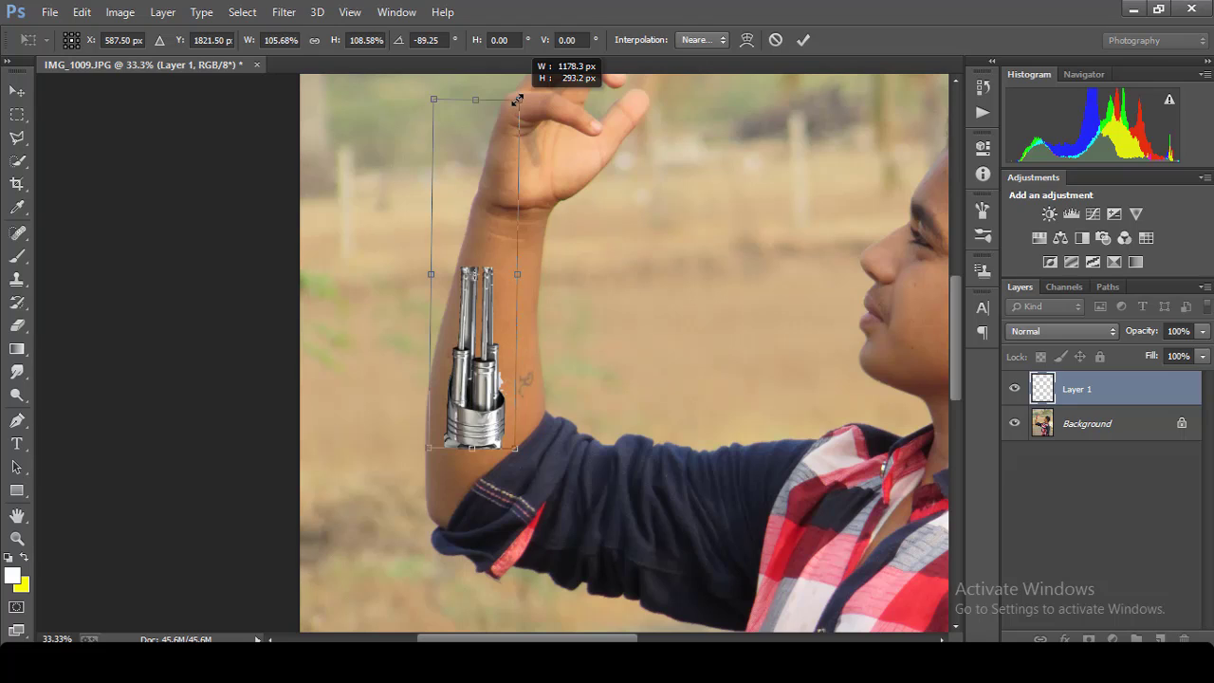
{"action": "left_click_drag", "start_coordinate": [471, 447], "coordinate": [474, 454]}
{"action": "left_click_drag", "start_coordinate": [506, 361], "coordinate": [513, 382]}
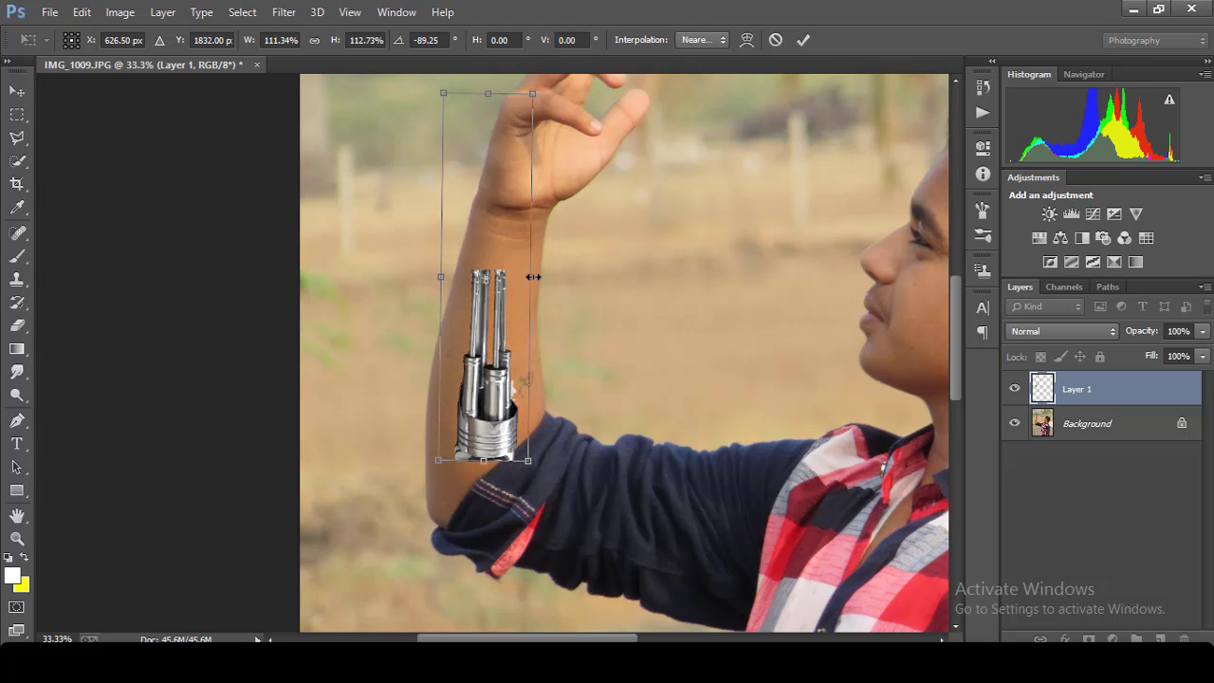
{"action": "left_click_drag", "start_coordinate": [533, 276], "coordinate": [547, 273]}
{"action": "key", "text": "ctrl+minus"}
{"action": "left_click_drag", "start_coordinate": [454, 149], "coordinate": [454, 84]}
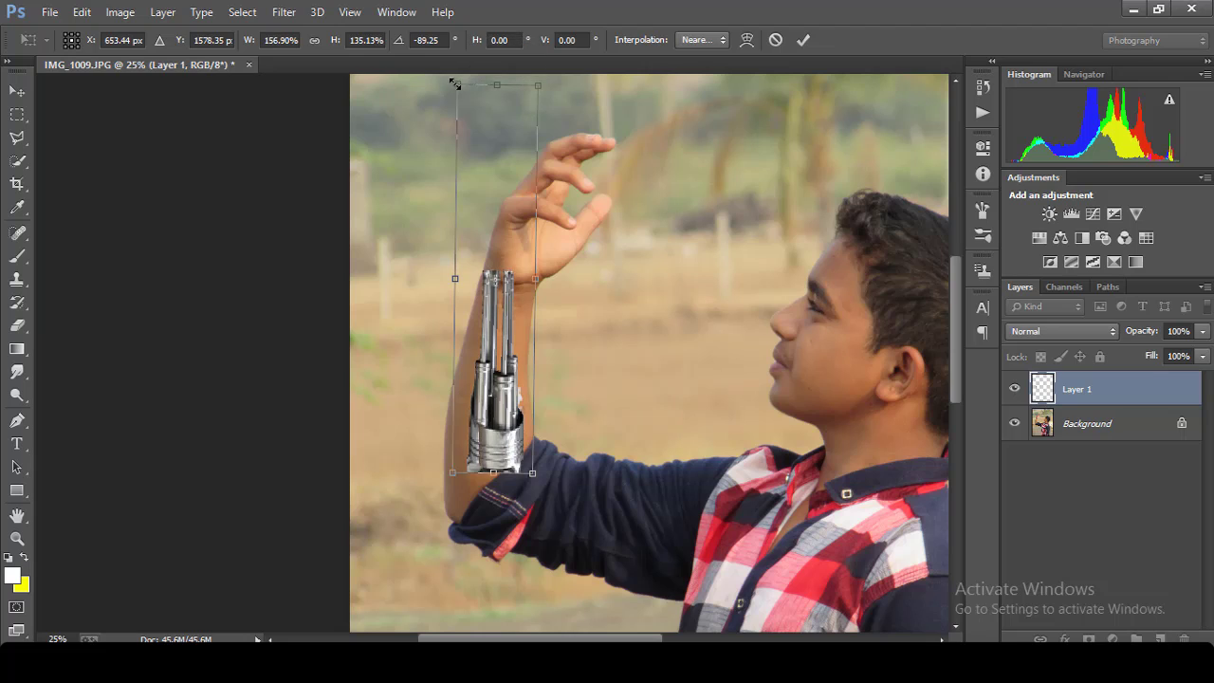
Step: Warp the piston's bottom corners to follow the boy's forearm
{"action": "left_click", "coordinate": [749, 39]}
{"action": "left_click_drag", "start_coordinate": [533, 479], "coordinate": [535, 445]}
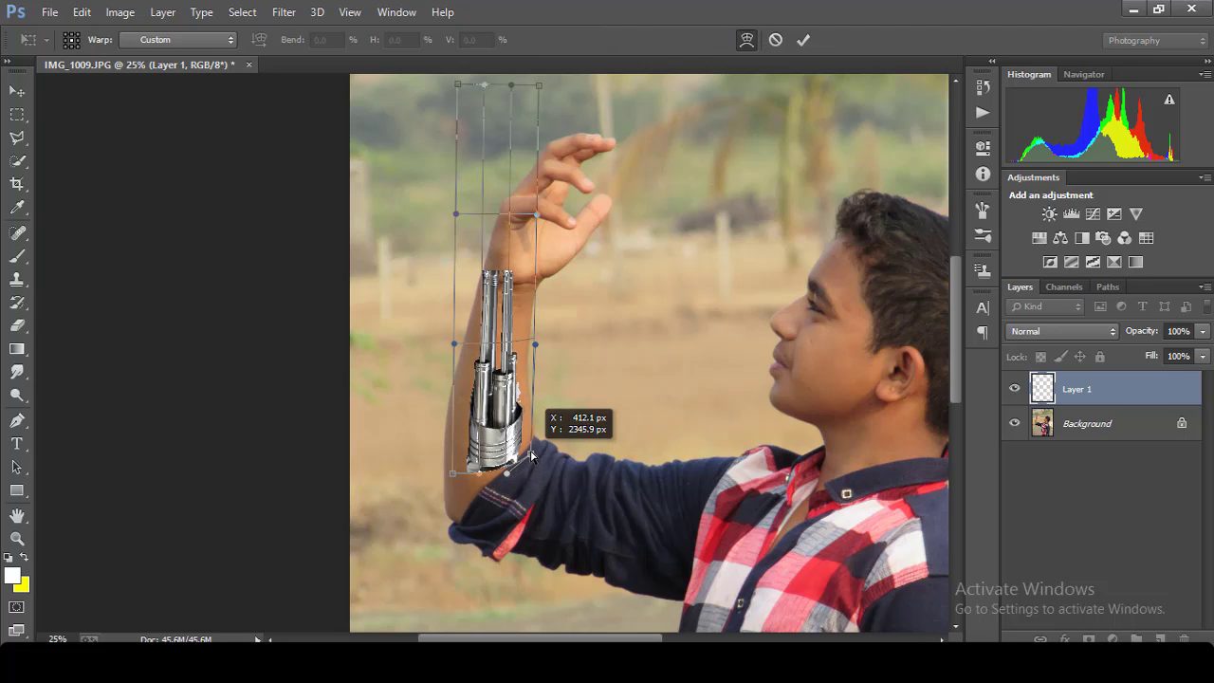
{"action": "left_click_drag", "start_coordinate": [453, 473], "coordinate": [483, 505]}
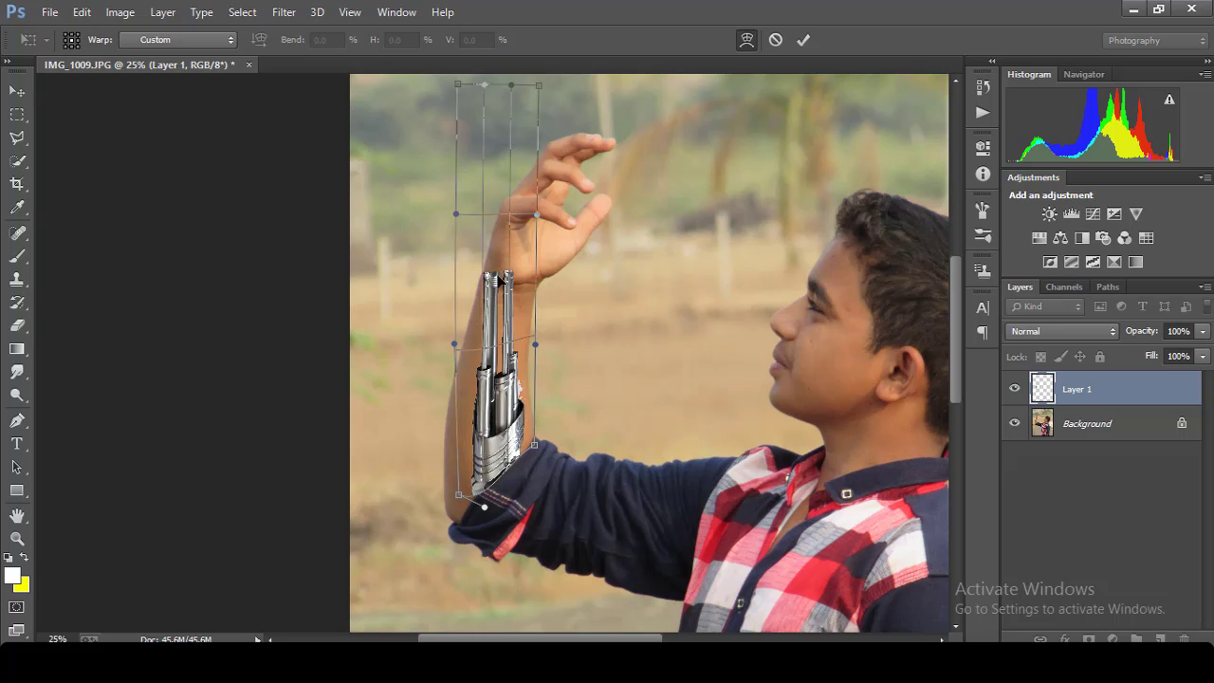
{"action": "left_click", "coordinate": [748, 40]}
Step: Commit the transform and lower Layer 1's fill to 58%
{"action": "key", "text": "ctrl+minus"}
{"action": "key", "text": "ctrl+minus"}
{"action": "key", "text": "ctrl+plus"}
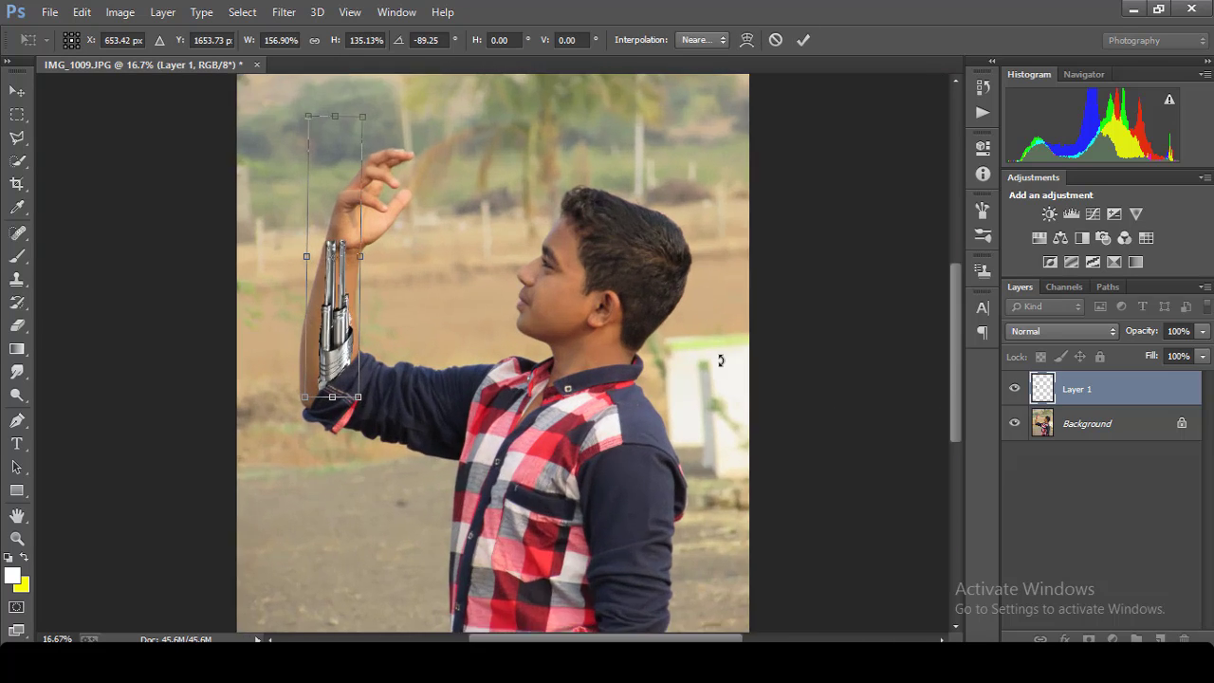
{"action": "key", "text": "ctrl+plus"}
{"action": "key", "text": "ctrl+plus"}
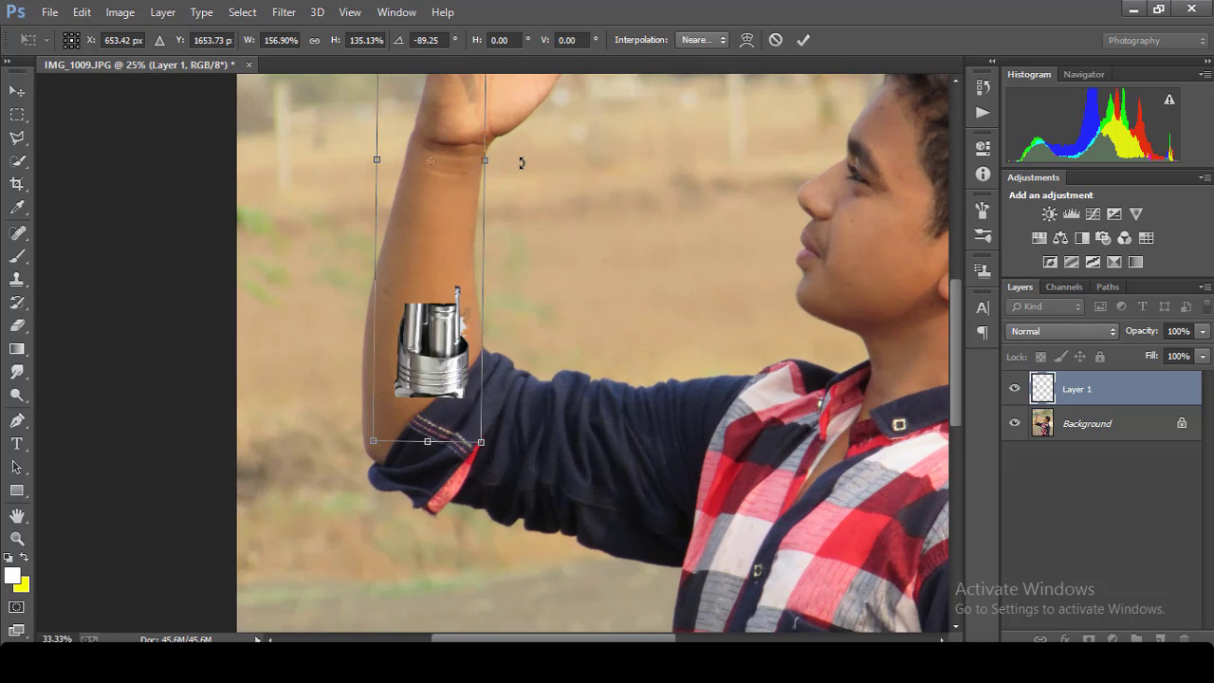
{"action": "left_click", "coordinate": [806, 39]}
{"action": "mouse_move", "coordinate": [1143, 361]}
{"action": "left_mouse_down"}
{"action": "mouse_move", "coordinate": [1091, 367]}
{"action": "mouse_move", "coordinate": [1111, 364]}
{"action": "left_mouse_up"}
Step: Warp the piston tops toward the boy's wrist and apply the warp
{"action": "scroll", "coordinate": [957, 337], "scroll_direction": "up", "scroll_amount": 2}
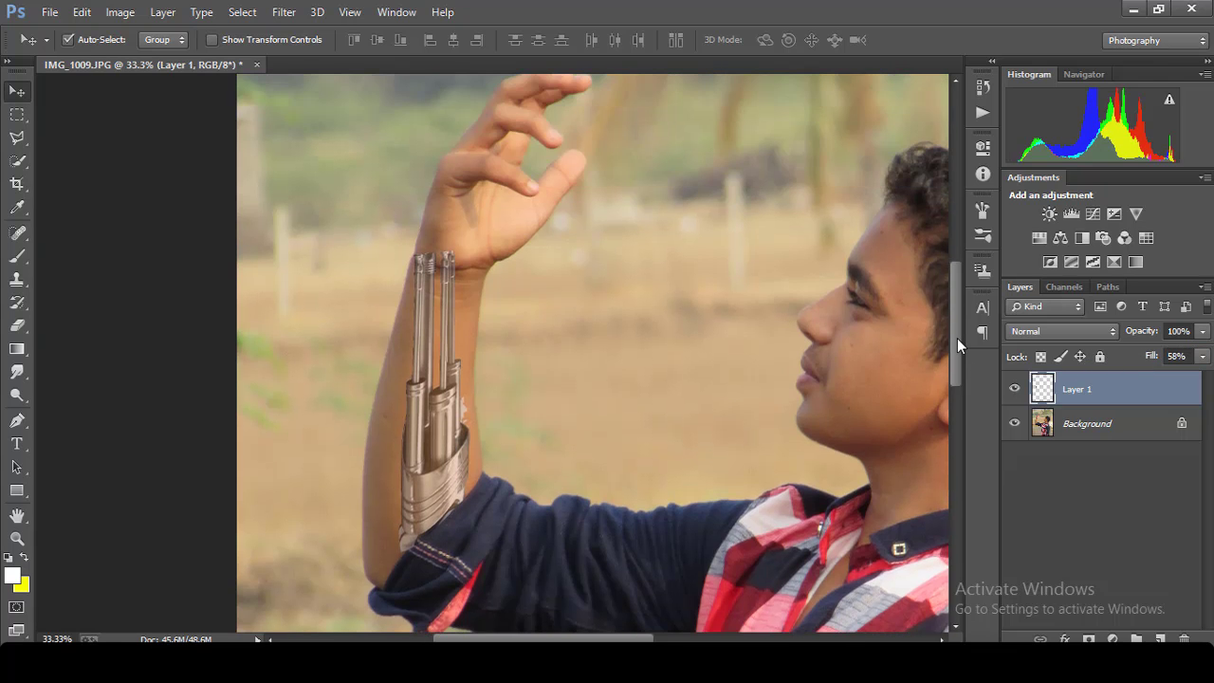
{"action": "key", "text": "ctrl+plus"}
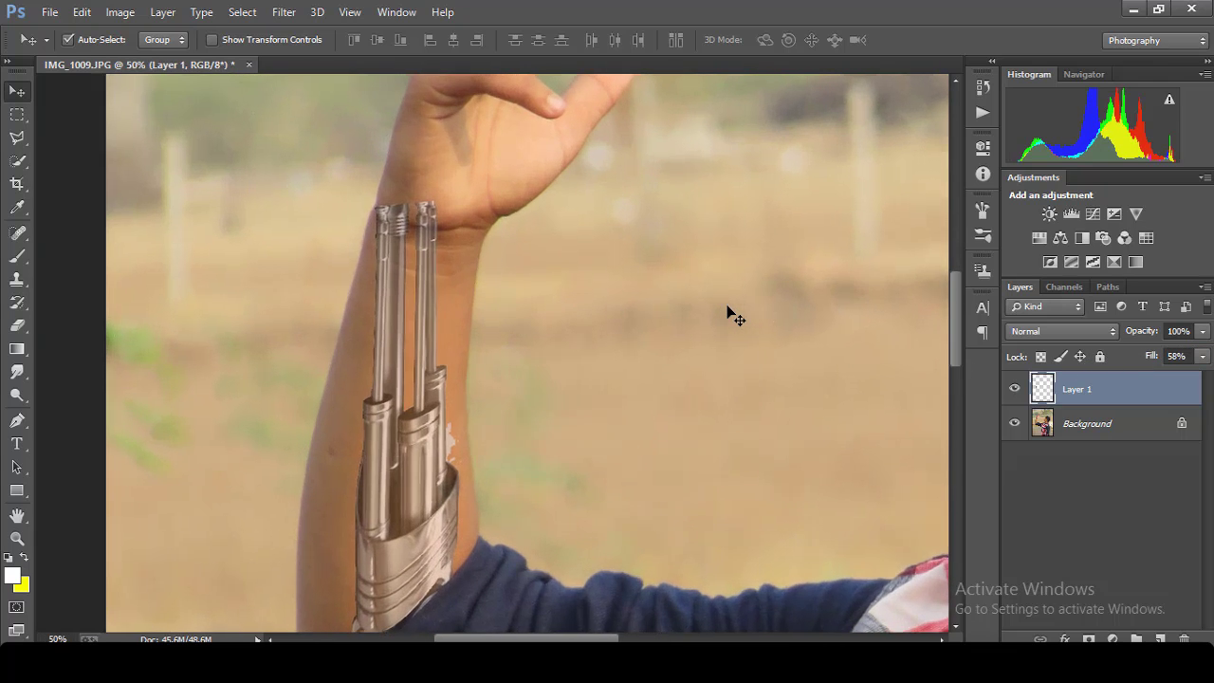
{"action": "key", "text": "ctrl+plus"}
{"action": "key", "text": "ctrl+t"}
{"action": "left_click", "coordinate": [746, 39]}
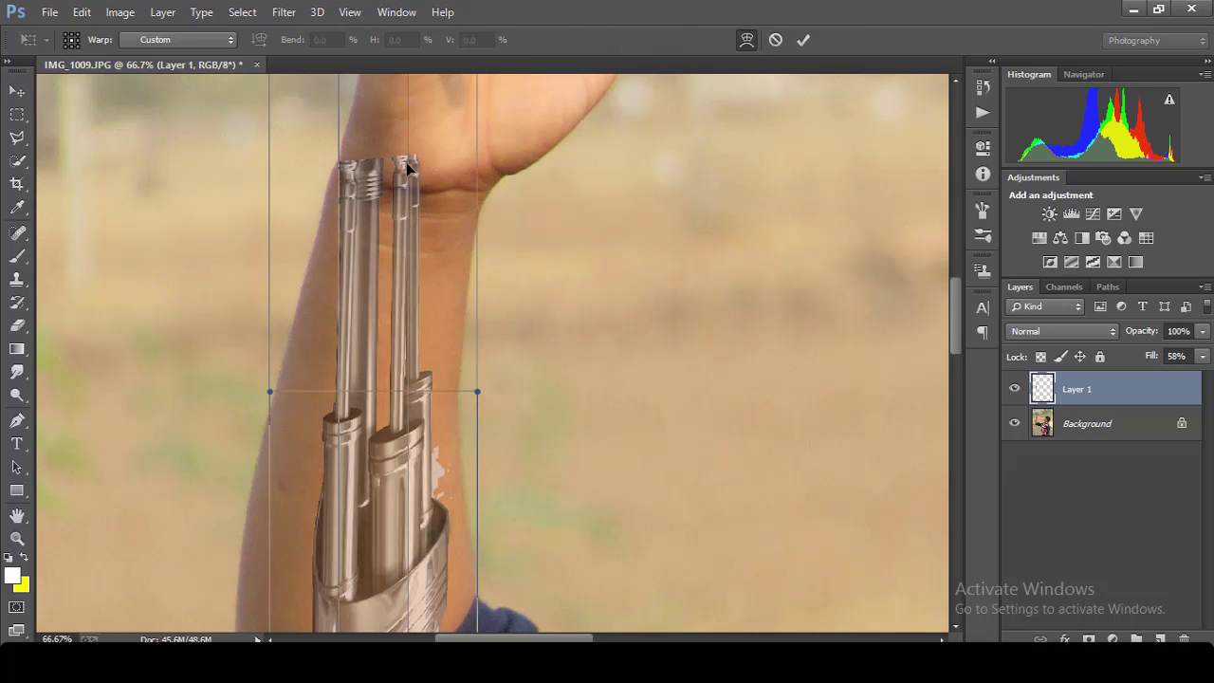
{"action": "left_click_drag", "start_coordinate": [348, 169], "coordinate": [435, 178]}
{"action": "left_click_drag", "start_coordinate": [357, 167], "coordinate": [375, 171]}
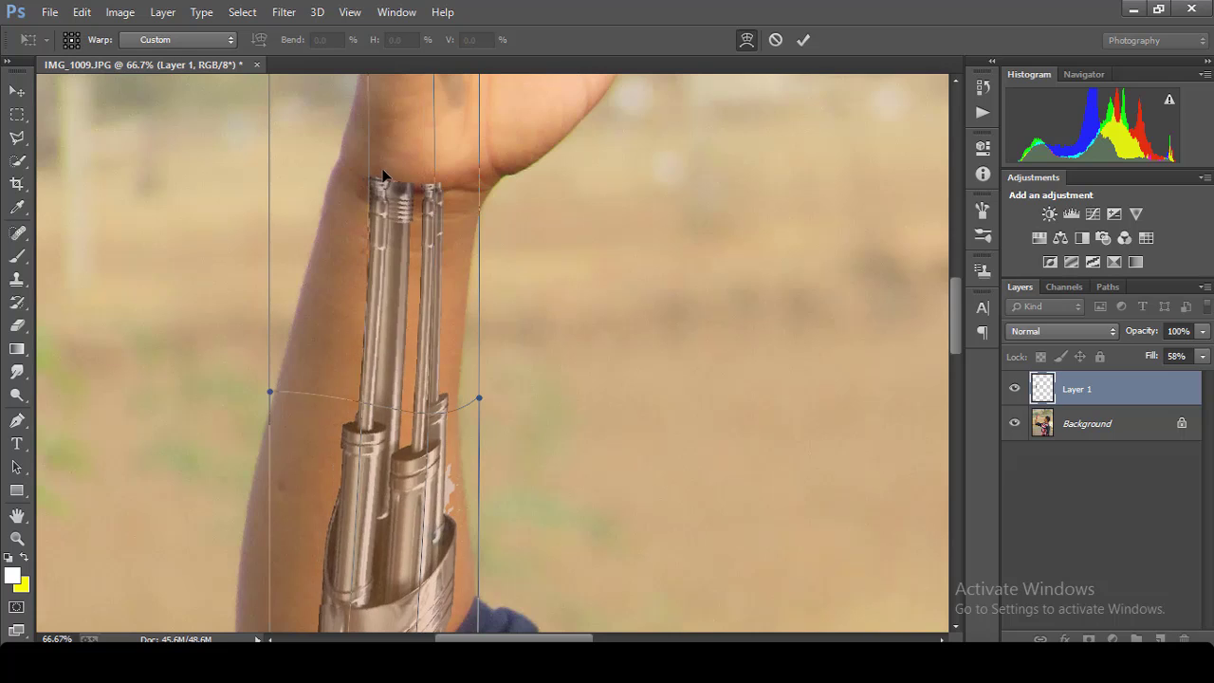
{"action": "left_click_drag", "start_coordinate": [467, 172], "coordinate": [470, 181]}
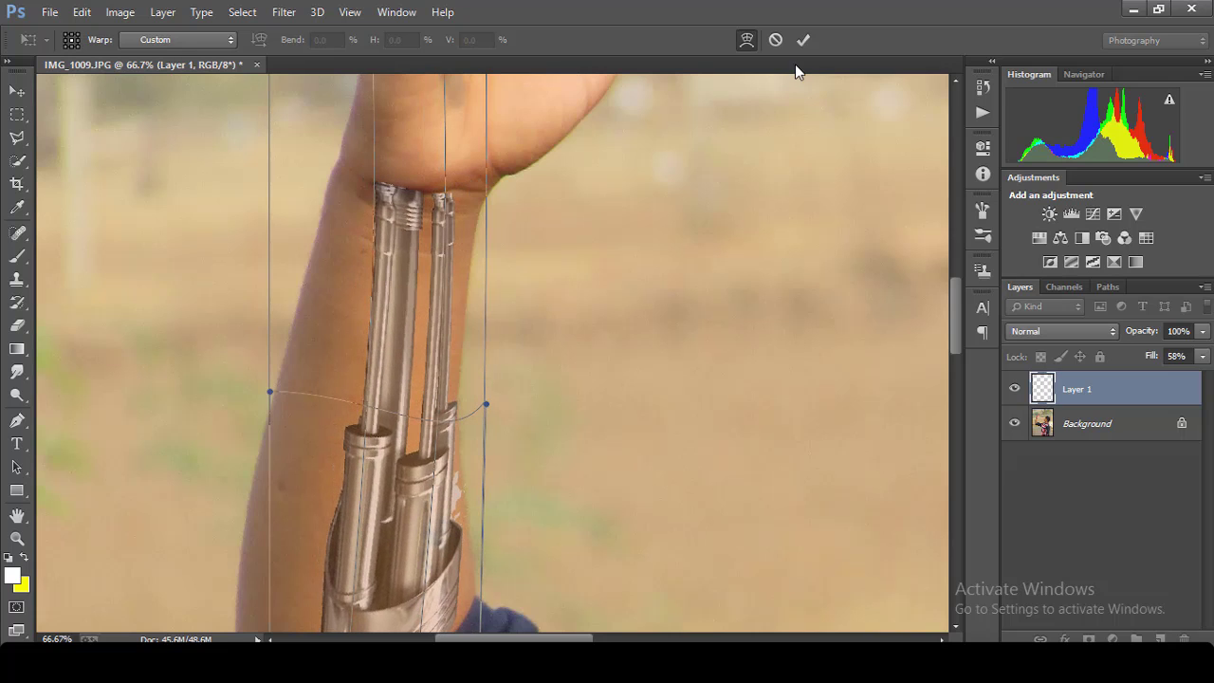
{"action": "left_click", "coordinate": [801, 40]}
Step: Zoom out to view the whole photo
{"action": "key", "text": "ctrl+minus"}
{"action": "key", "text": "ctrl+minus"}
{"action": "key", "text": "ctrl+minus"}
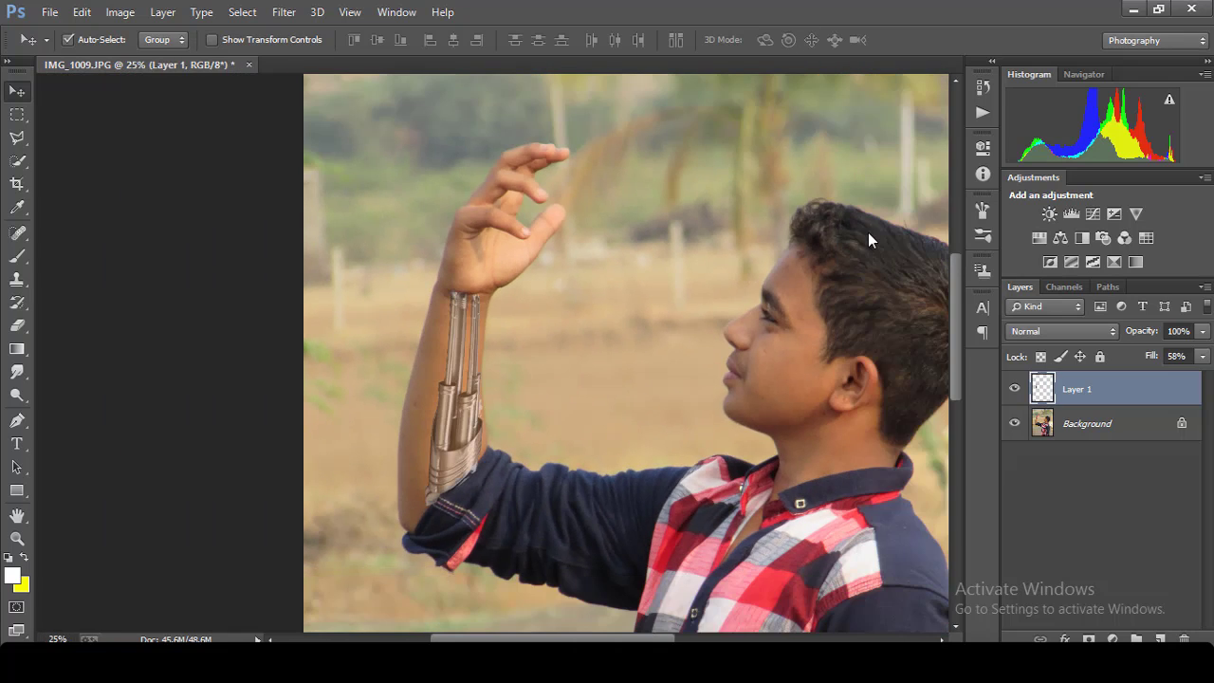
{"action": "key", "text": "ctrl+minus"}
{"action": "key", "text": "ctrl+minus"}
{"action": "key", "text": "ctrl+plus"}
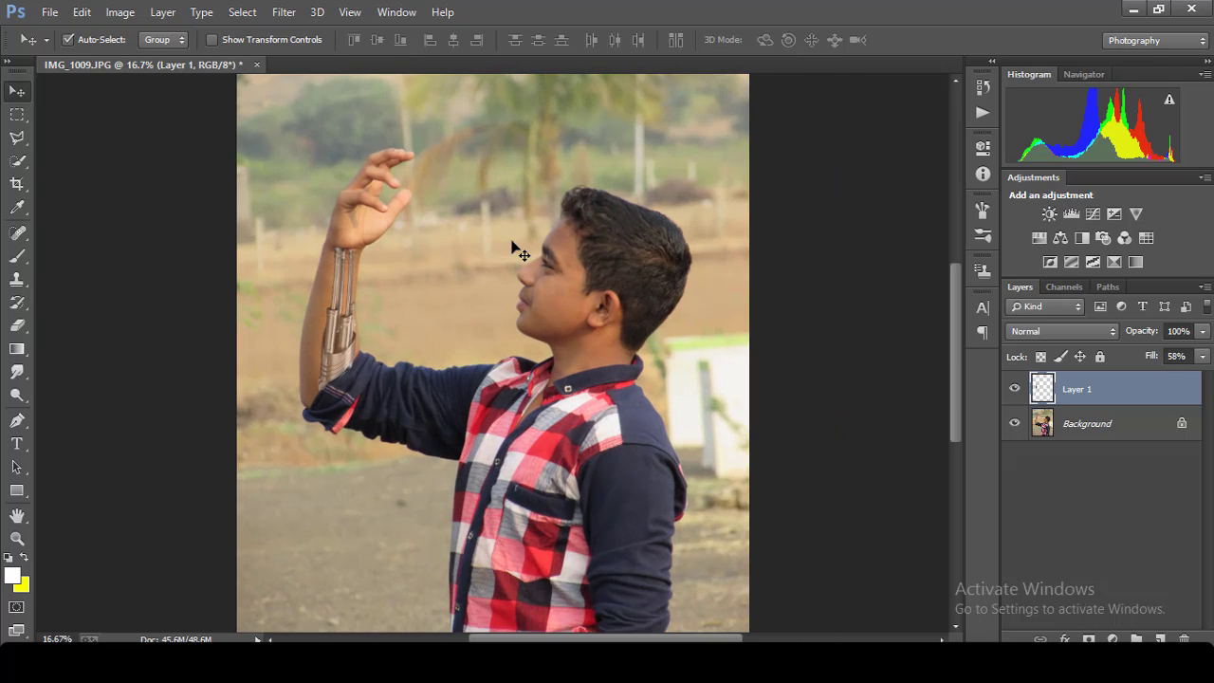
Step: Pick the Clone Stamp Tool with a brush size of 198
{"action": "left_click", "coordinate": [28, 331]}
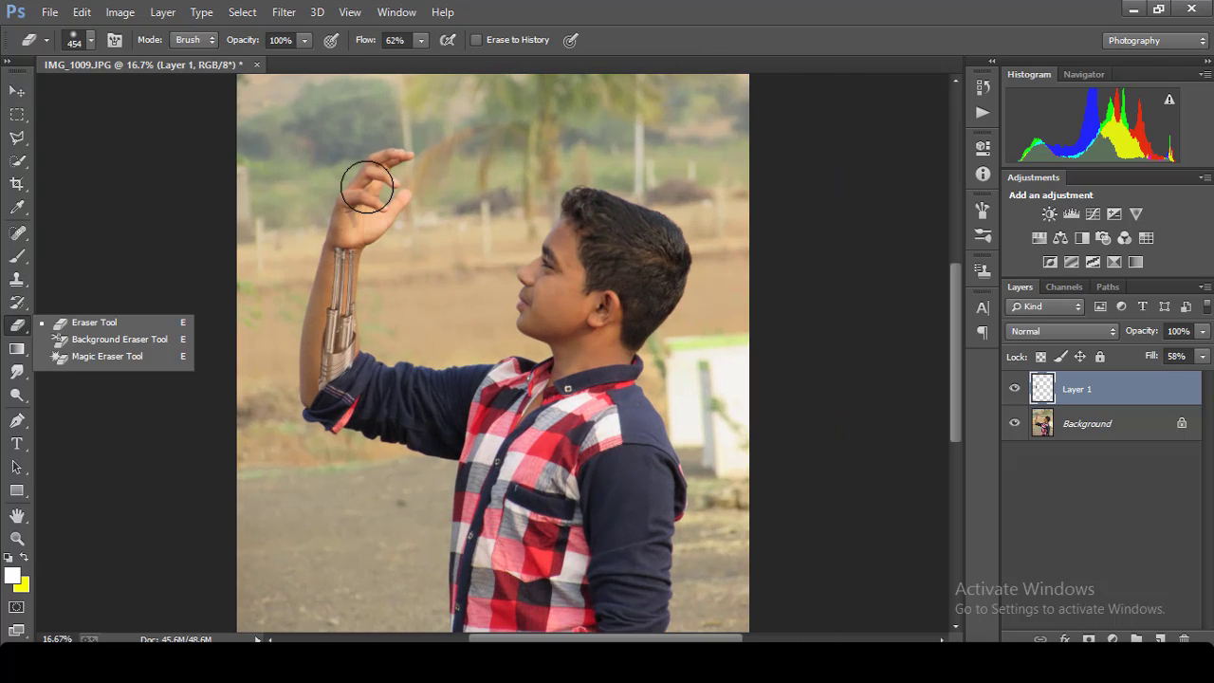
{"action": "left_click", "coordinate": [17, 279]}
{"action": "left_click", "coordinate": [93, 43]}
{"action": "left_click_drag", "start_coordinate": [168, 93], "coordinate": [174, 91]}
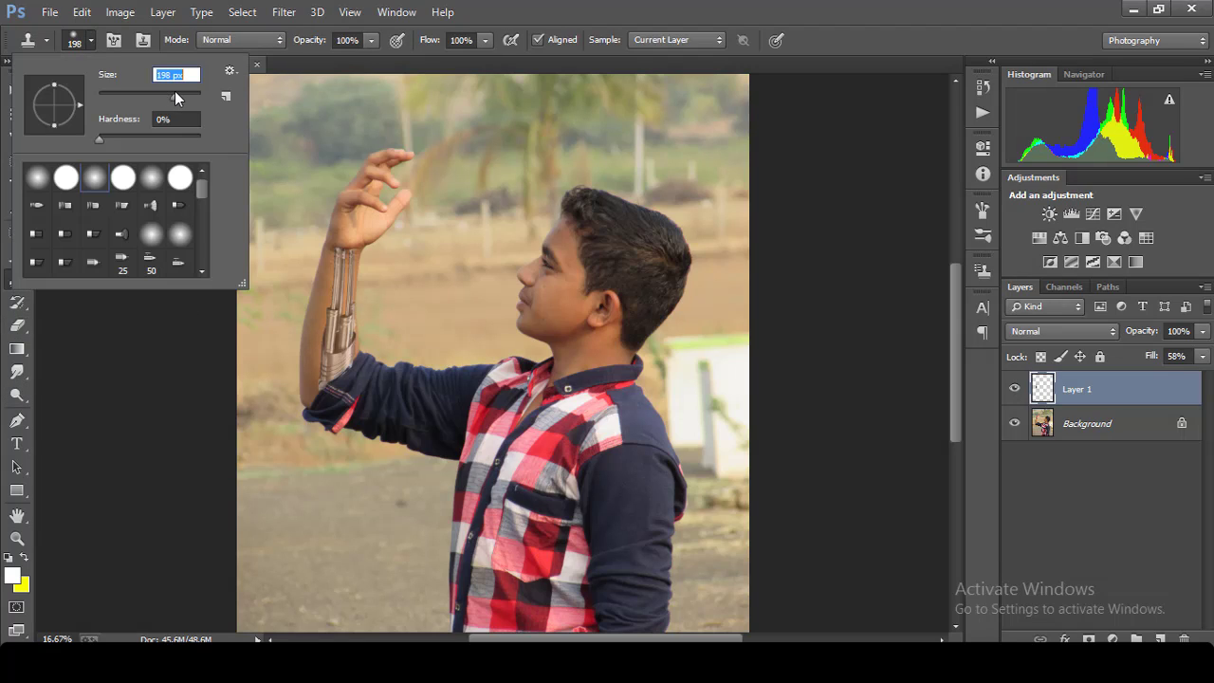
{"action": "left_click", "coordinate": [293, 216]}
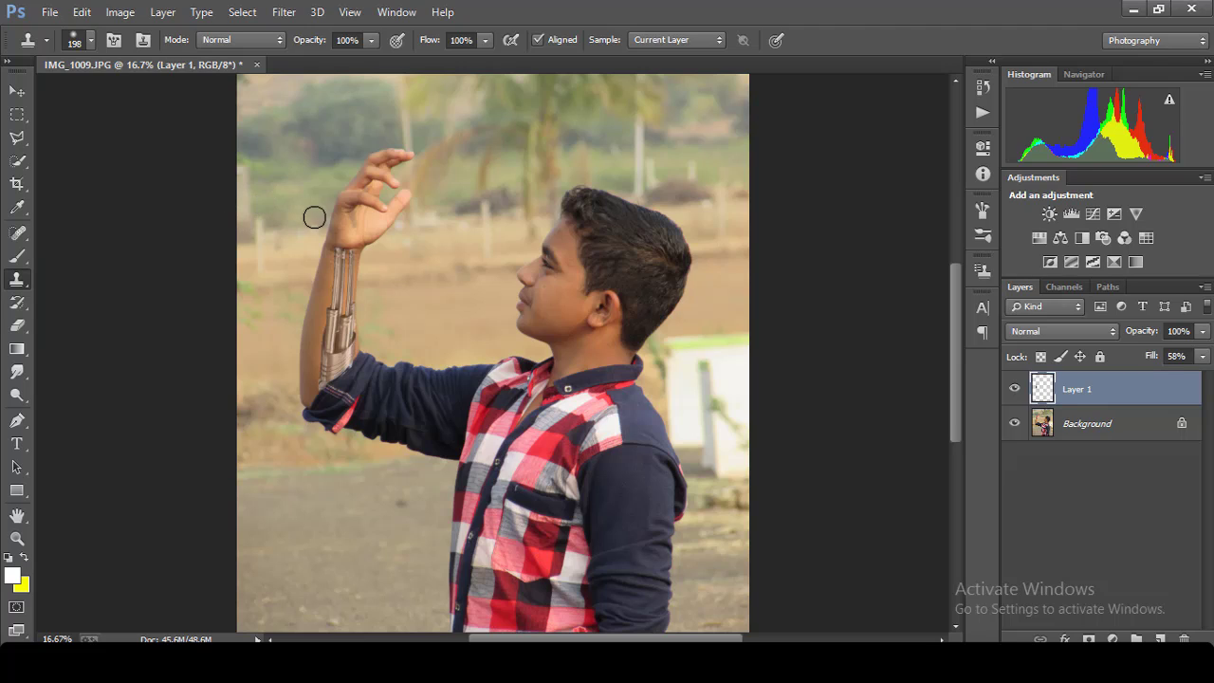
Step: On the Background layer, clone surrounding background over the boy's fingers, palm and hand top
{"action": "left_click", "coordinate": [1100, 424]}
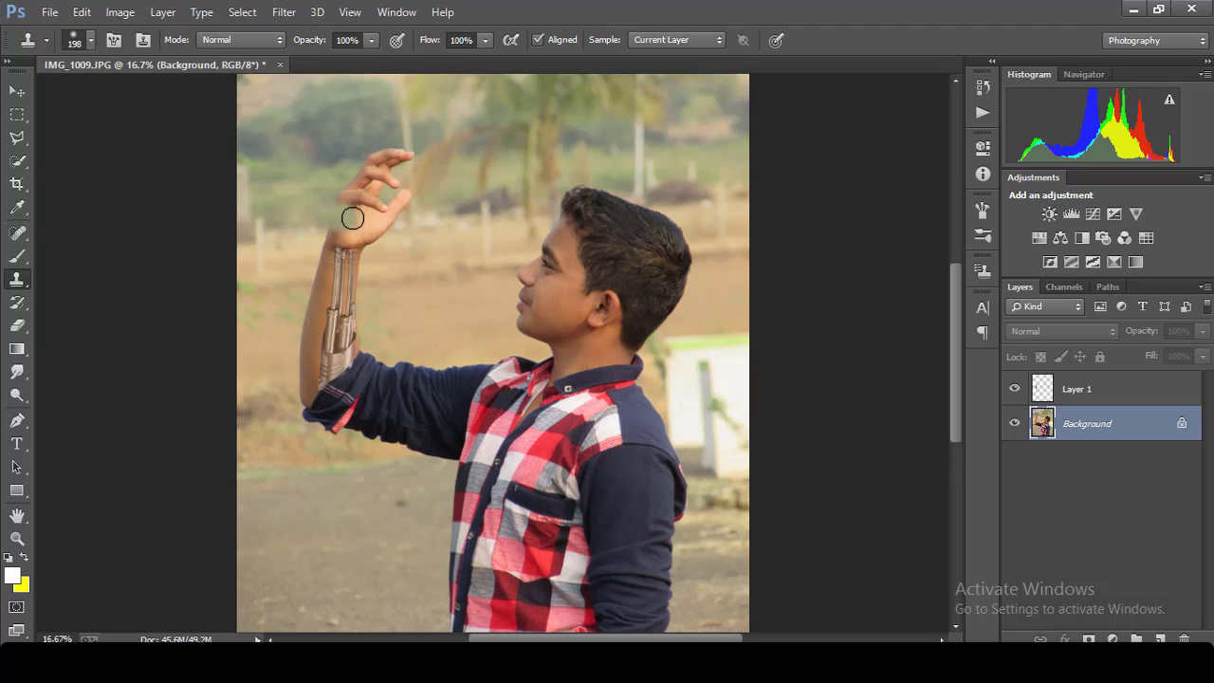
{"action": "left_click_drag", "start_coordinate": [353, 218], "coordinate": [388, 159]}
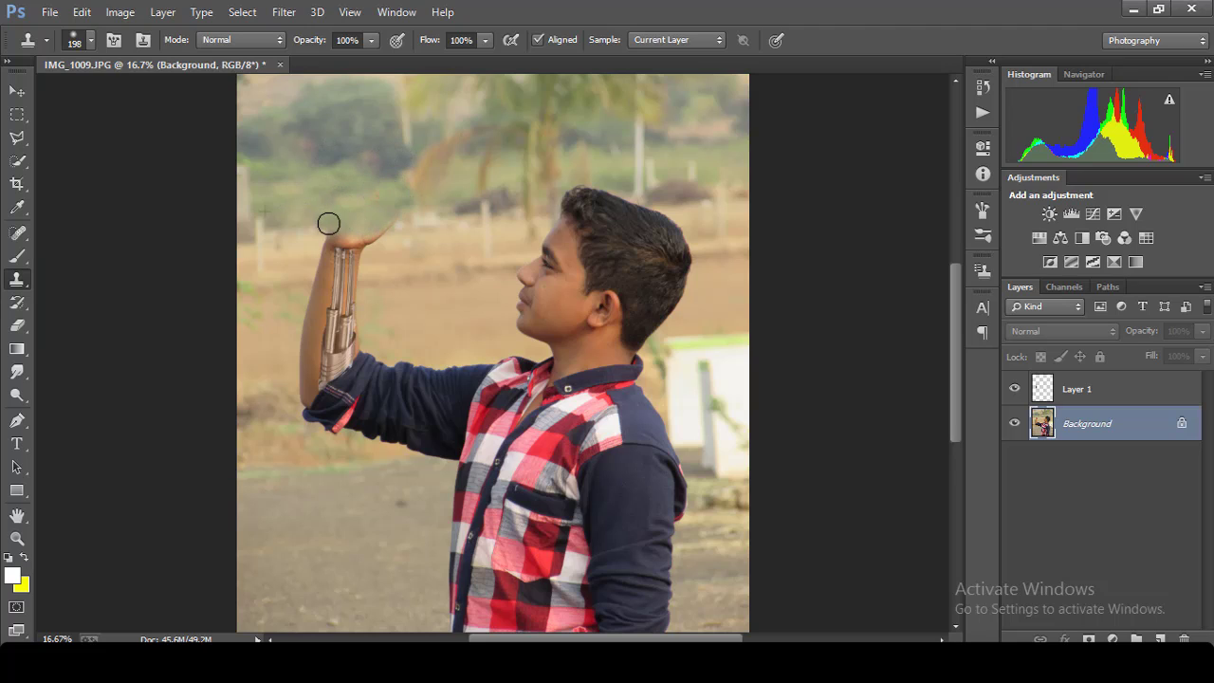
{"action": "left_click", "coordinate": [420, 239], "text": "alt"}
{"action": "mouse_move", "coordinate": [387, 238]}
{"action": "left_mouse_down"}
{"action": "mouse_move", "coordinate": [331, 236]}
{"action": "mouse_move", "coordinate": [348, 234]}
{"action": "left_mouse_up"}
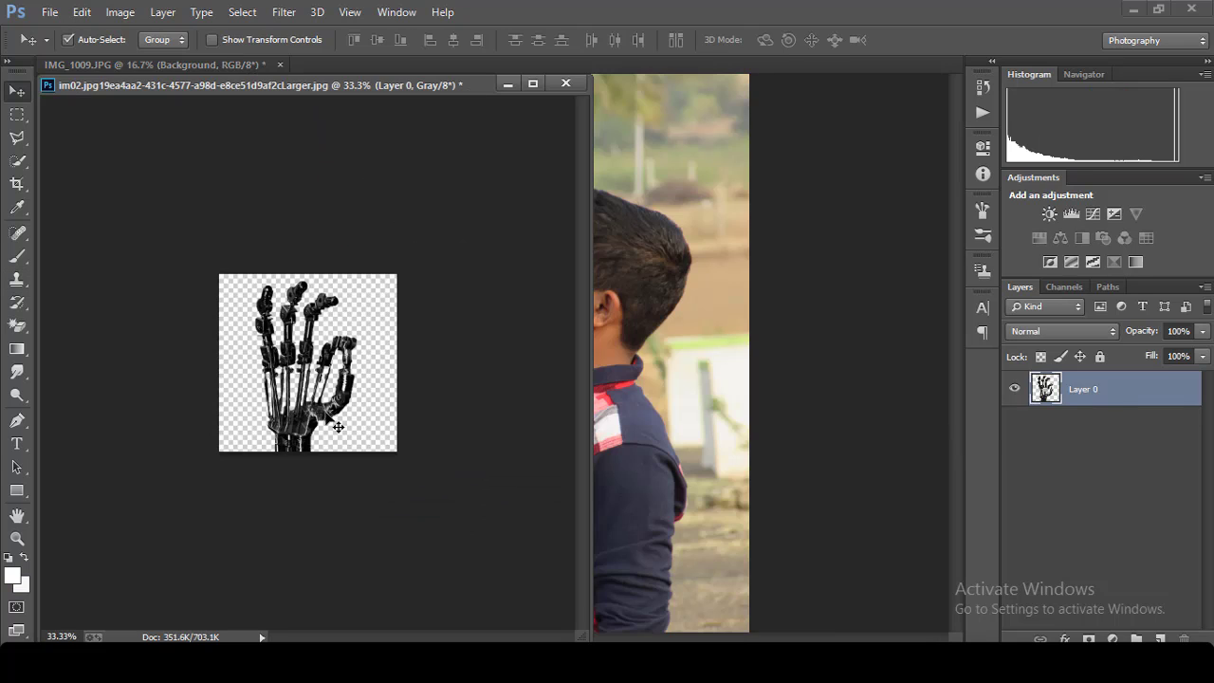
Step: Drag the robot hand into IMG_1009 and close the hand image
{"action": "mouse_move", "coordinate": [308, 361]}
{"action": "left_mouse_down"}
{"action": "mouse_move", "coordinate": [611, 388]}
{"action": "mouse_move", "coordinate": [391, 216]}
{"action": "mouse_move", "coordinate": [375, 239]}
{"action": "left_mouse_up"}
{"action": "left_click", "coordinate": [572, 80]}
{"action": "left_click", "coordinate": [613, 263]}
Step: Scale the robot hand to 131.40% by 151.91% and bend its top-right corner with Warp
{"action": "left_click_drag", "start_coordinate": [958, 343], "coordinate": [959, 273]}
{"action": "key", "text": "ctrl+t"}
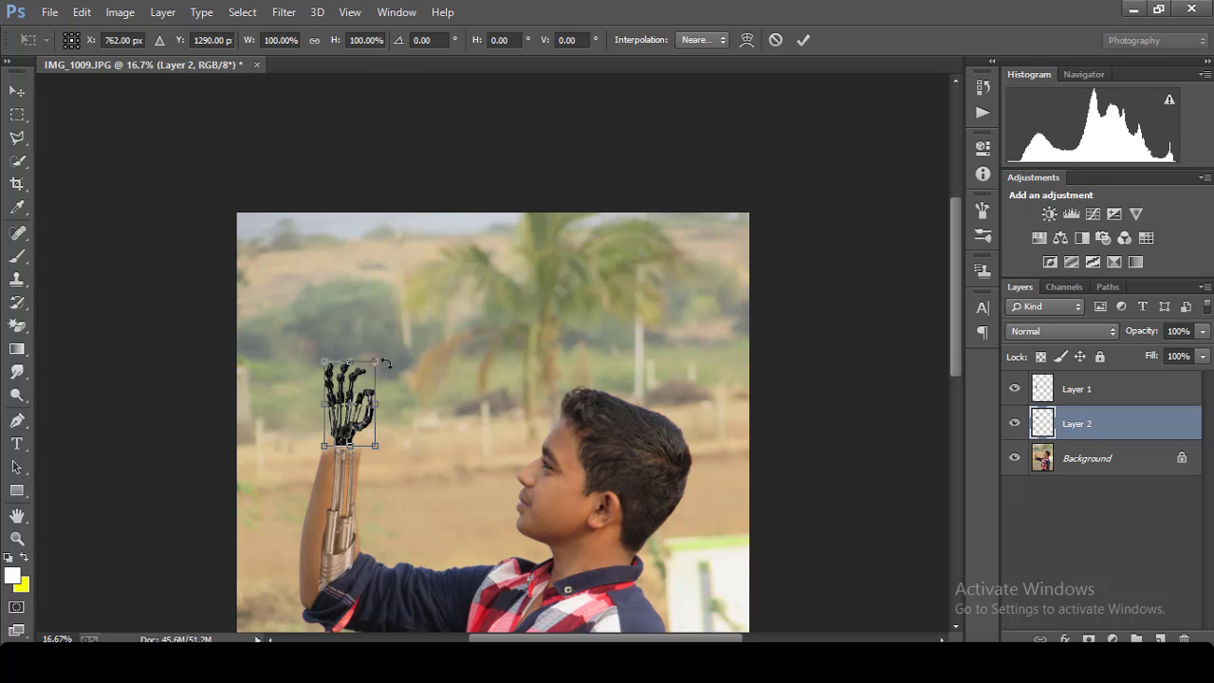
{"action": "left_click_drag", "start_coordinate": [379, 355], "coordinate": [397, 314]}
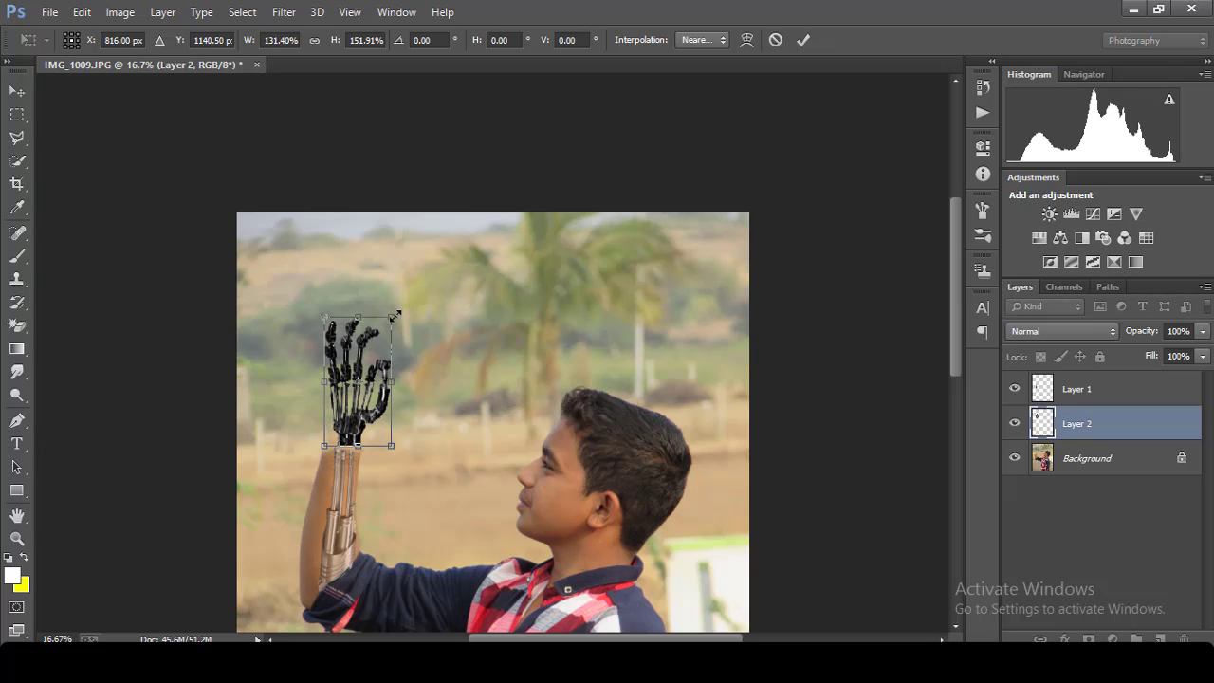
{"action": "left_click_drag", "start_coordinate": [373, 389], "coordinate": [368, 388]}
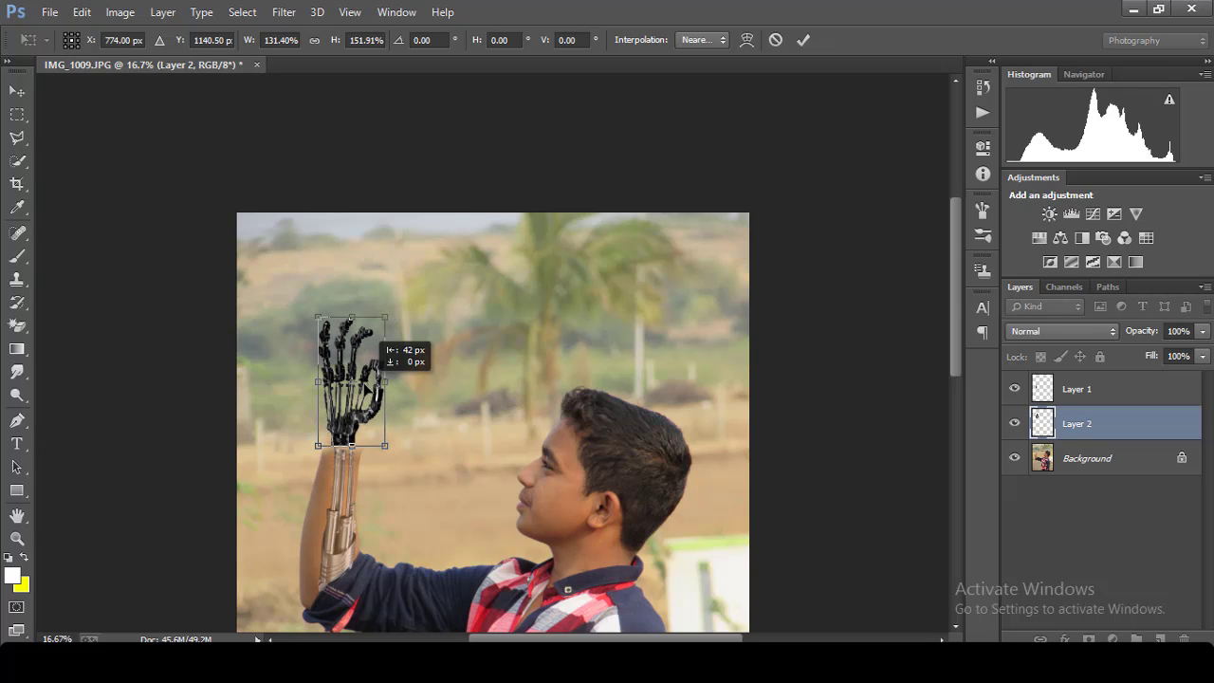
{"action": "left_click", "coordinate": [746, 39]}
{"action": "left_click_drag", "start_coordinate": [388, 322], "coordinate": [395, 319]}
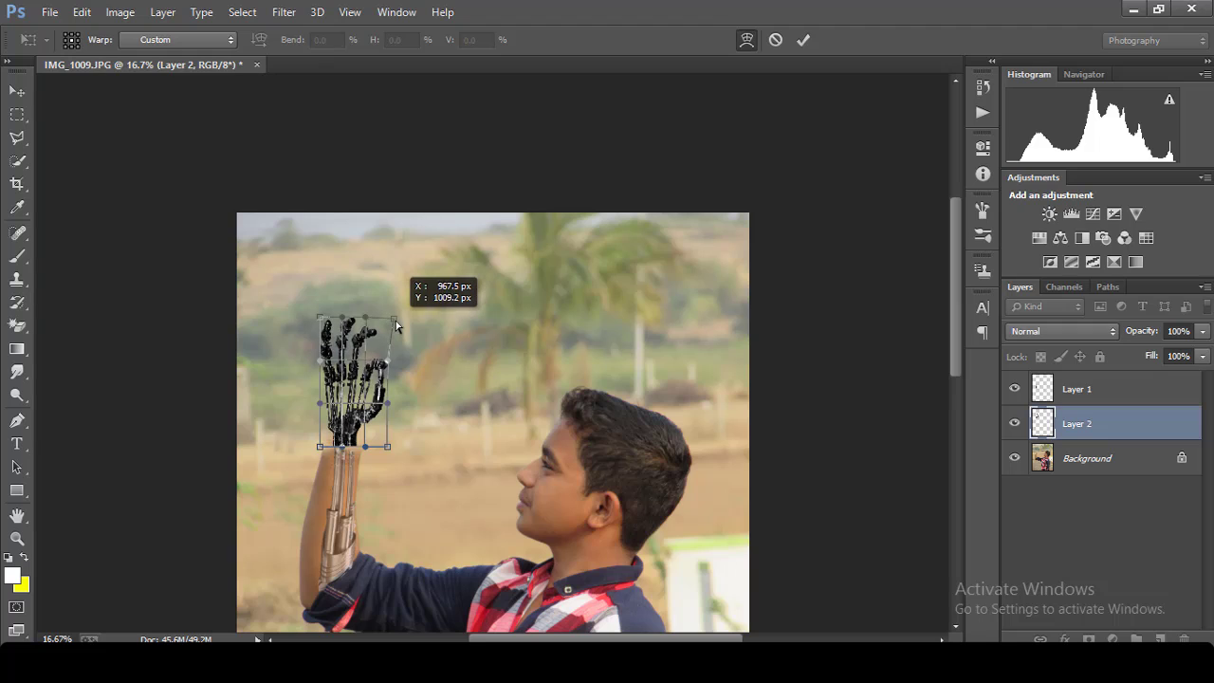
Step: Tilt the robot hand about 14° and move it down onto the forearm
{"action": "left_click", "coordinate": [747, 41]}
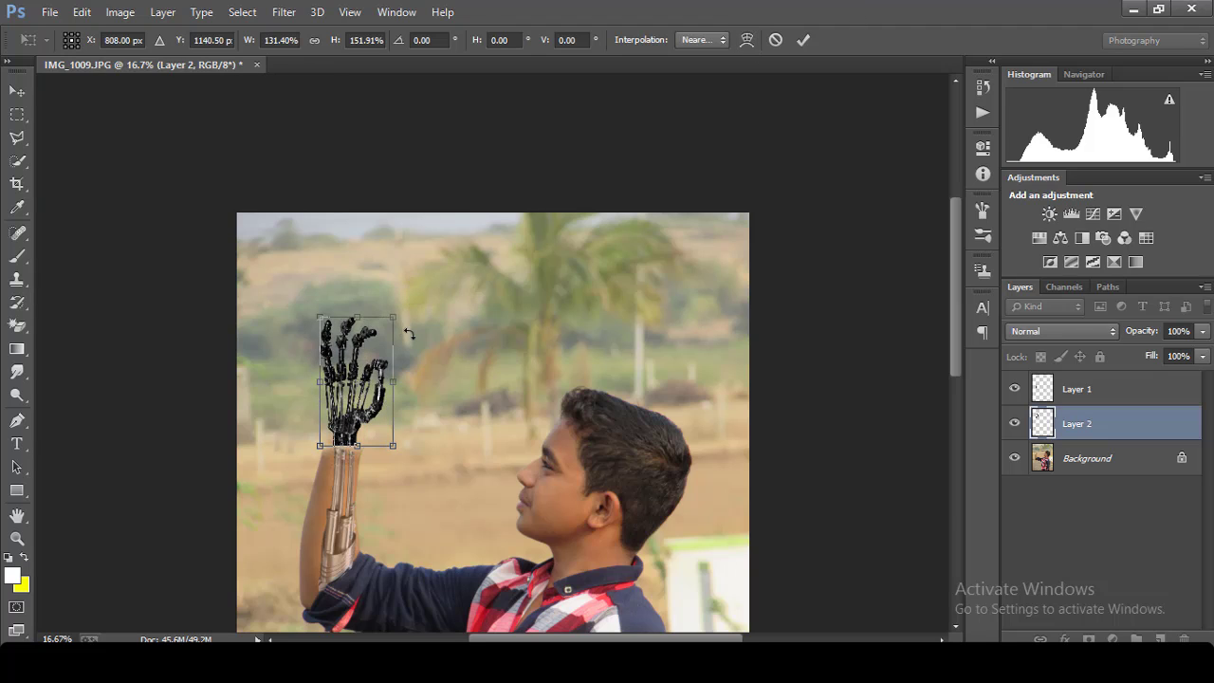
{"action": "left_click_drag", "start_coordinate": [428, 248], "coordinate": [446, 263]}
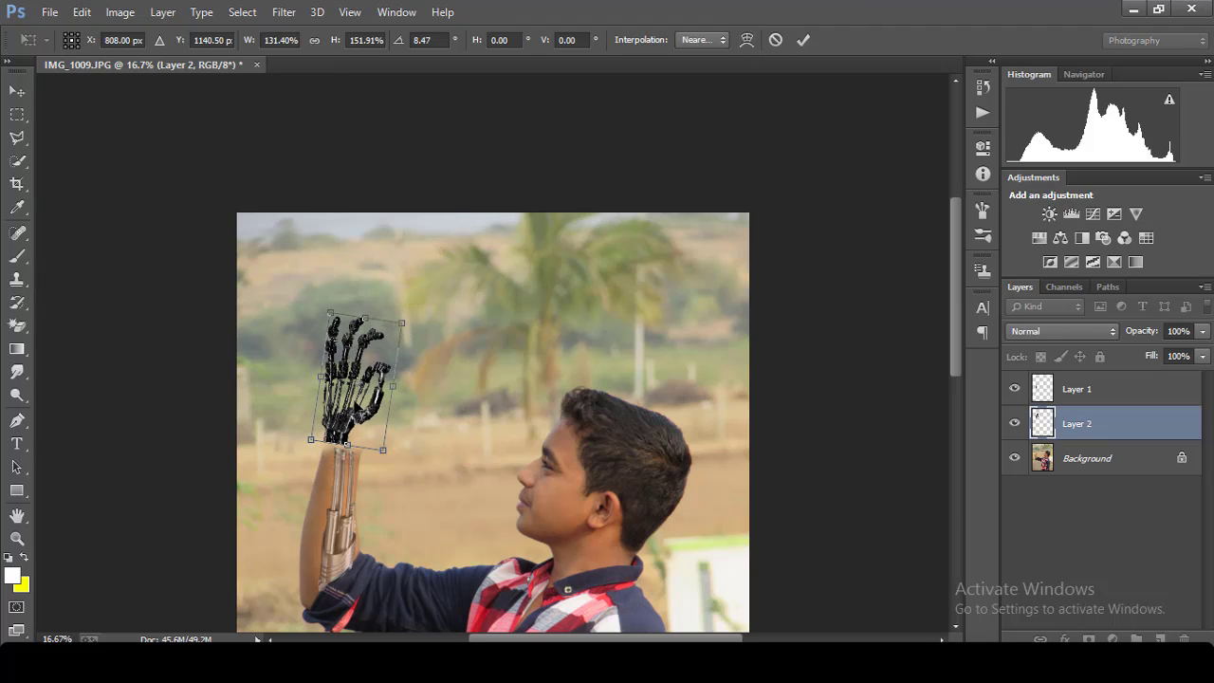
{"action": "mouse_move", "coordinate": [362, 365]}
{"action": "left_mouse_down"}
{"action": "mouse_move", "coordinate": [377, 368]}
{"action": "mouse_move", "coordinate": [365, 326]}
{"action": "mouse_move", "coordinate": [414, 295]}
{"action": "left_mouse_up"}
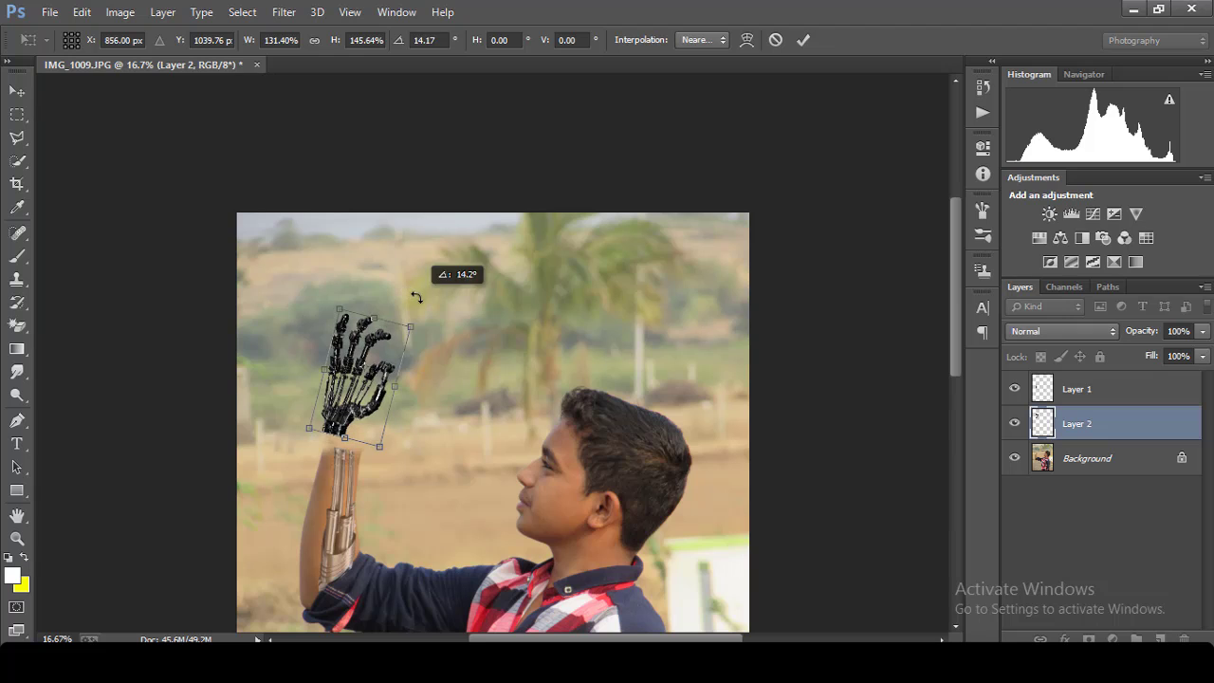
{"action": "mouse_move", "coordinate": [367, 385]}
{"action": "left_mouse_down"}
{"action": "mouse_move", "coordinate": [379, 391]}
{"action": "mouse_move", "coordinate": [379, 380]}
{"action": "left_mouse_up"}
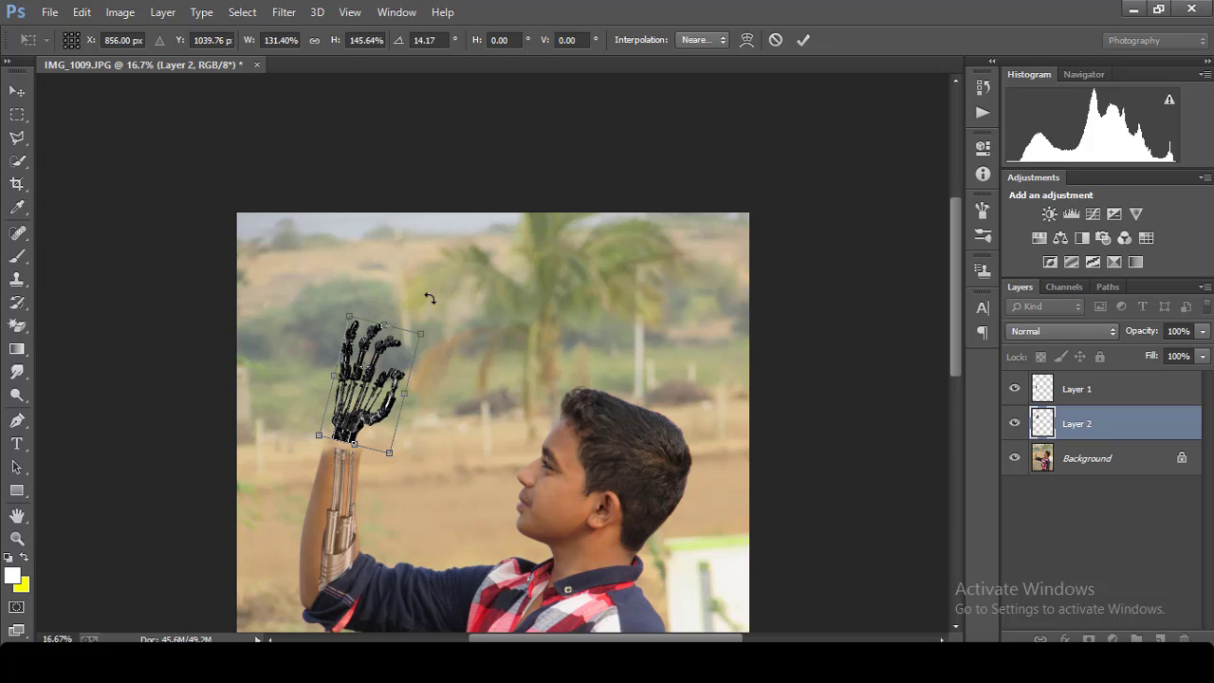
{"action": "key", "text": "ctrl+minus"}
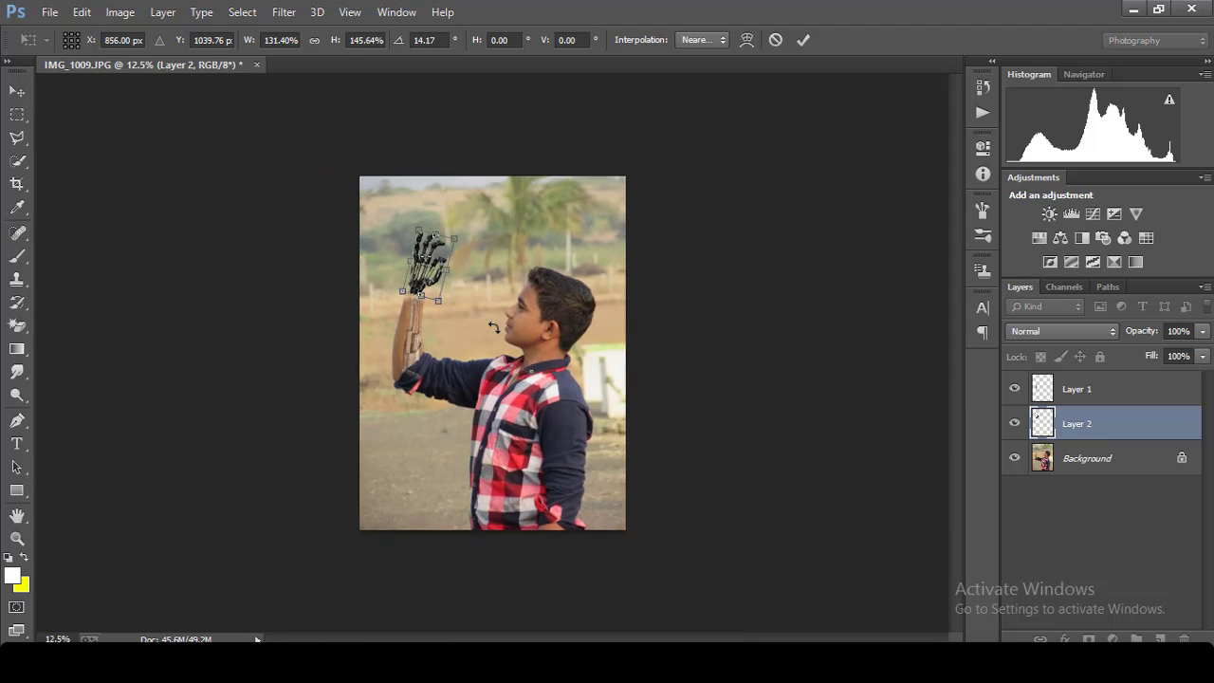
{"action": "key", "text": "ctrl+minus"}
{"action": "key", "text": "ctrl+plus"}
{"action": "key", "text": "ctrl+plus"}
{"action": "key", "text": "ctrl+plus"}
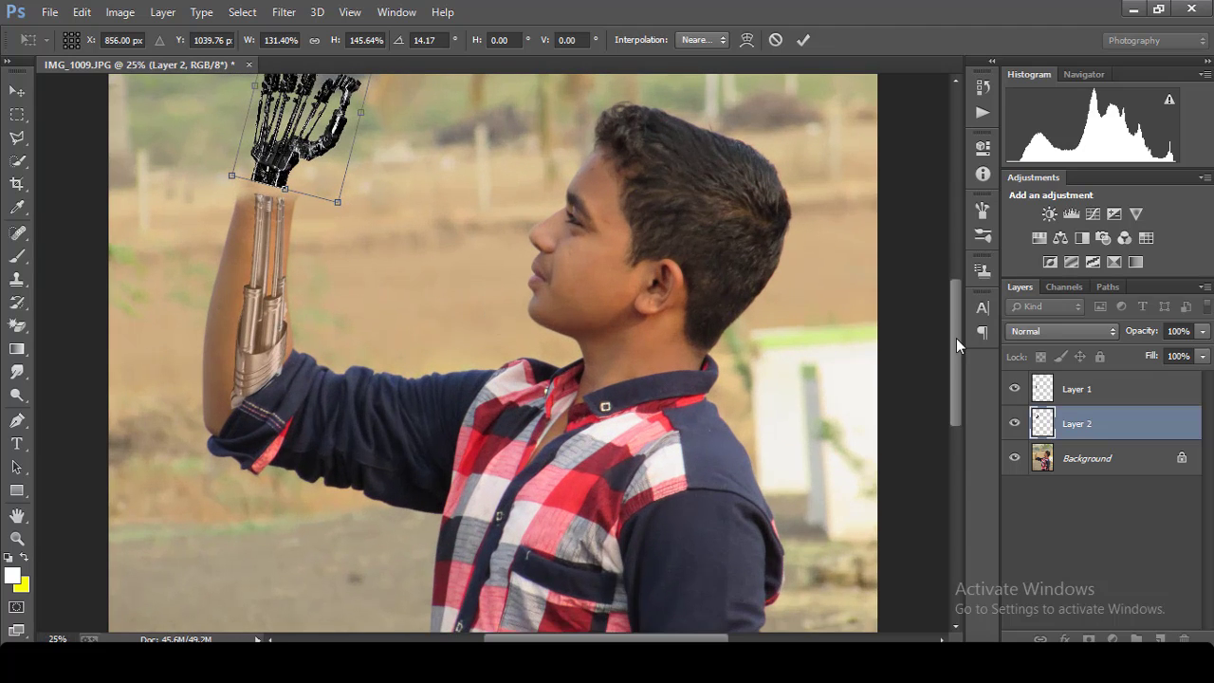
{"action": "left_click_drag", "start_coordinate": [956, 338], "coordinate": [961, 262]}
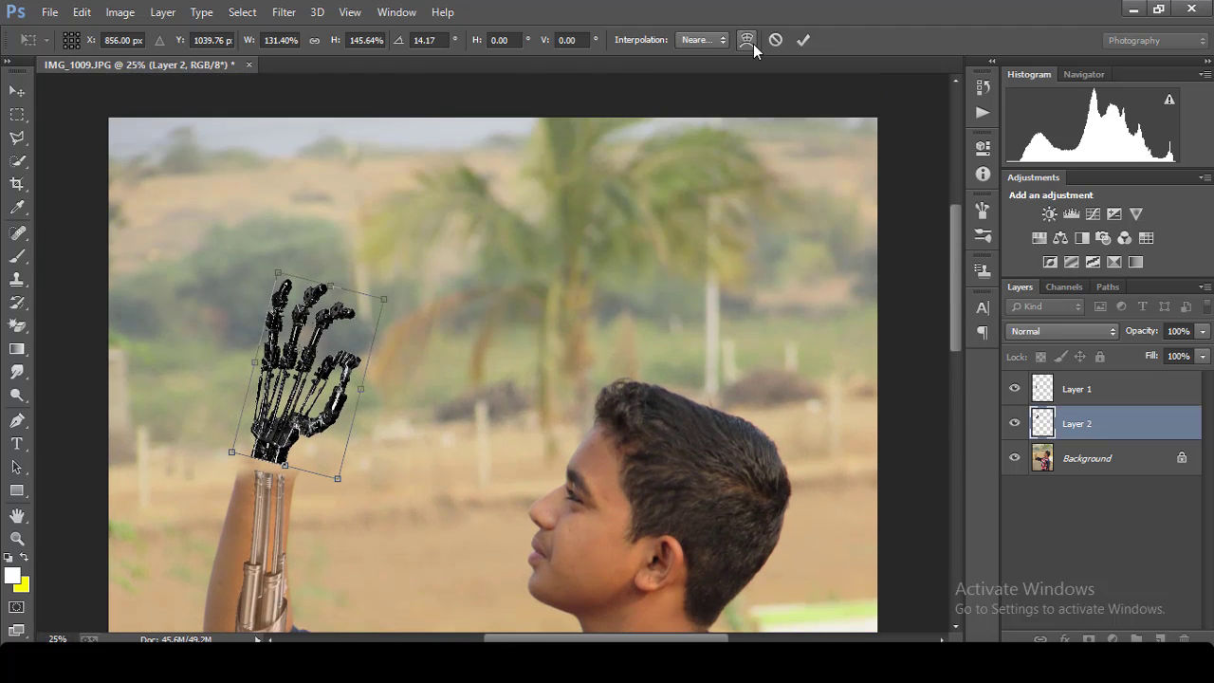
Step: Warp the hand's base and top corners to meet the forearm, then apply
{"action": "left_click", "coordinate": [747, 41]}
{"action": "left_click_drag", "start_coordinate": [231, 453], "coordinate": [283, 466]}
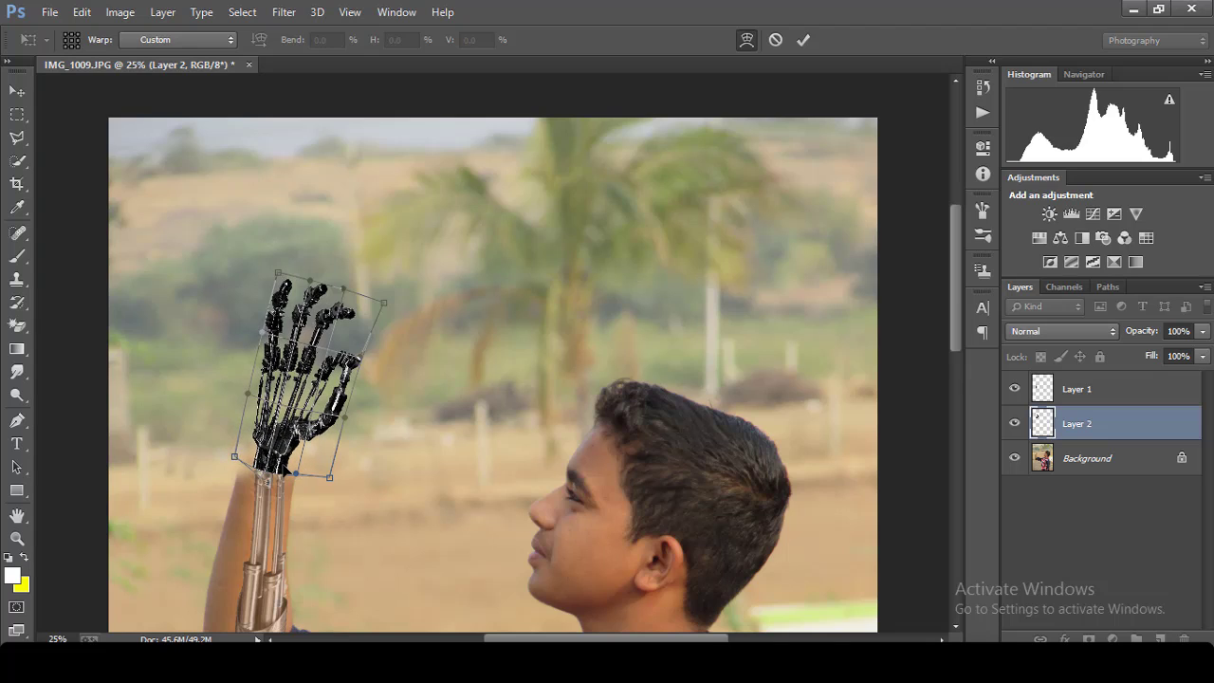
{"action": "left_click_drag", "start_coordinate": [383, 303], "coordinate": [383, 309]}
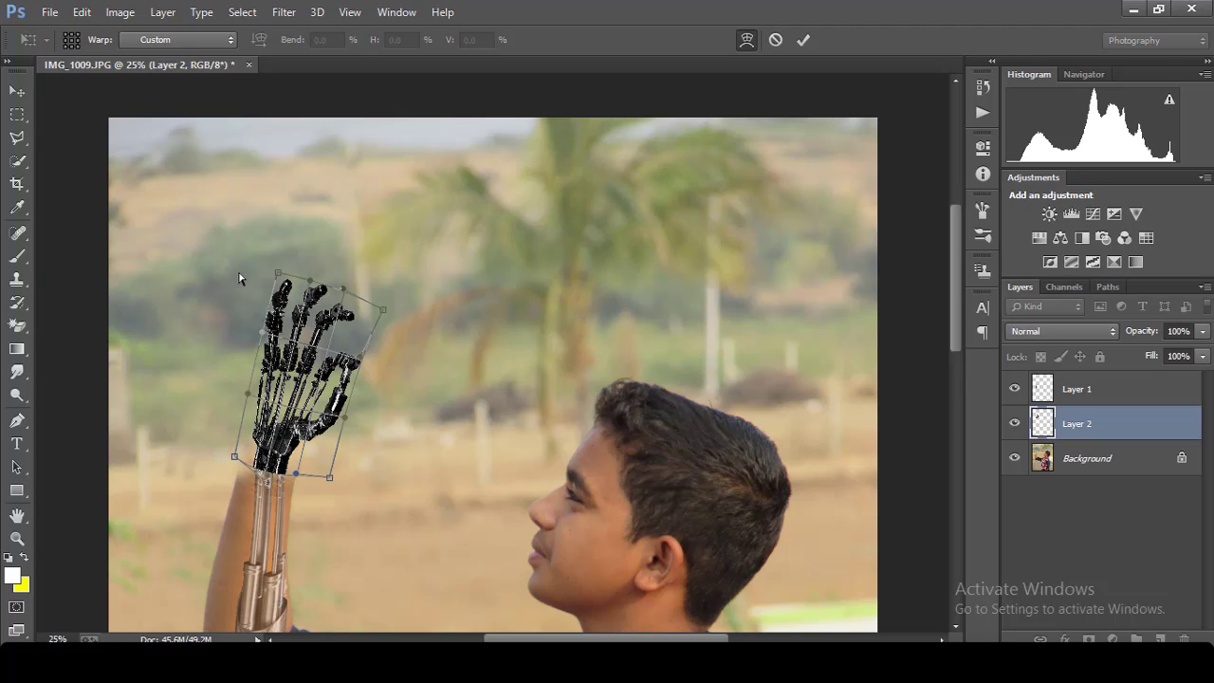
{"action": "left_click_drag", "start_coordinate": [278, 272], "coordinate": [280, 277]}
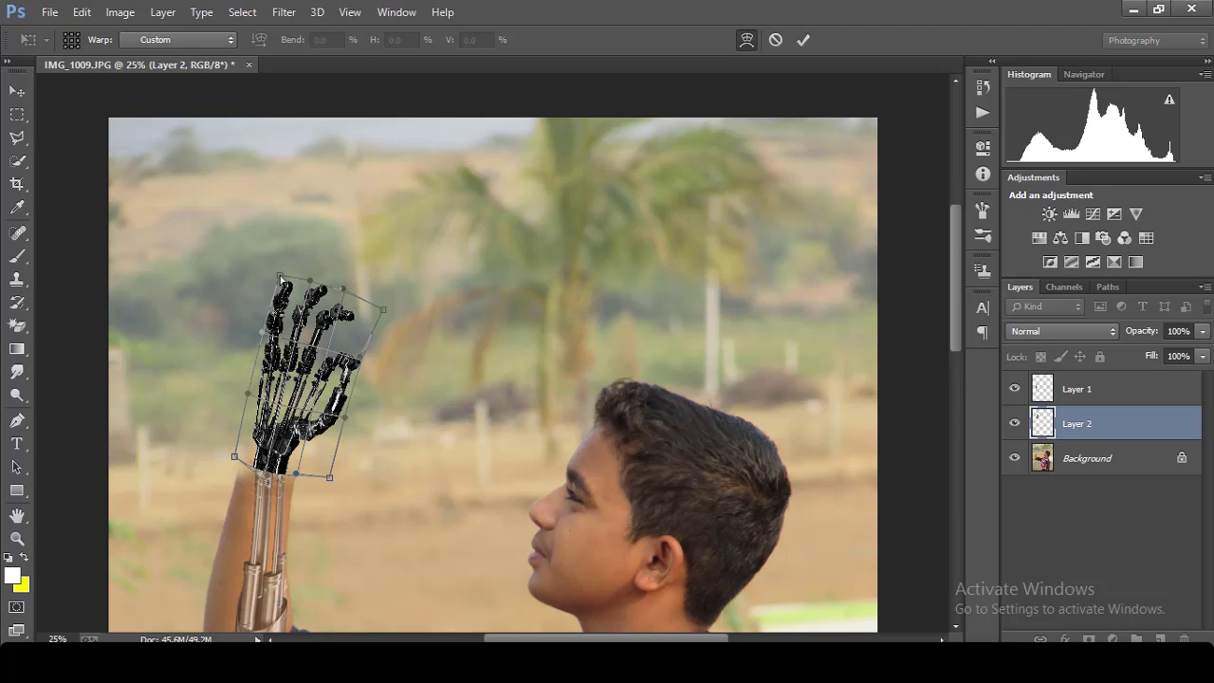
{"action": "left_click", "coordinate": [805, 39]}
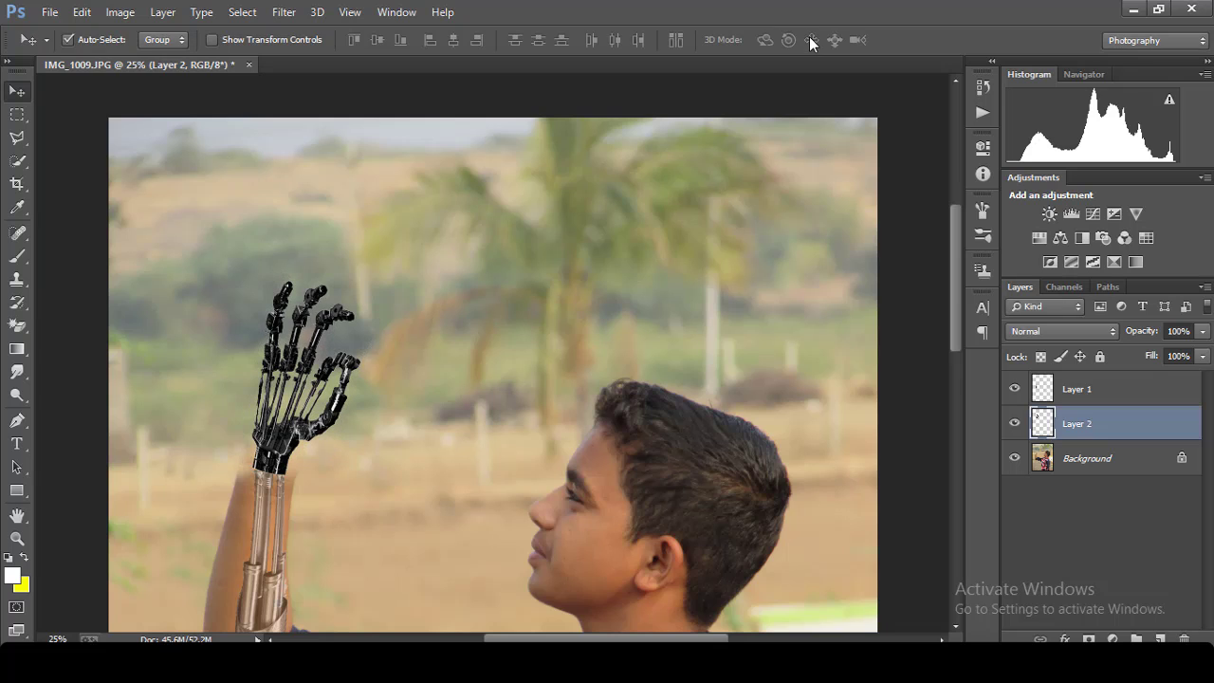
Step: Zoom in and out to inspect the hand-forearm join, then go to the Image menu
{"action": "key", "text": "ctrl+minus"}
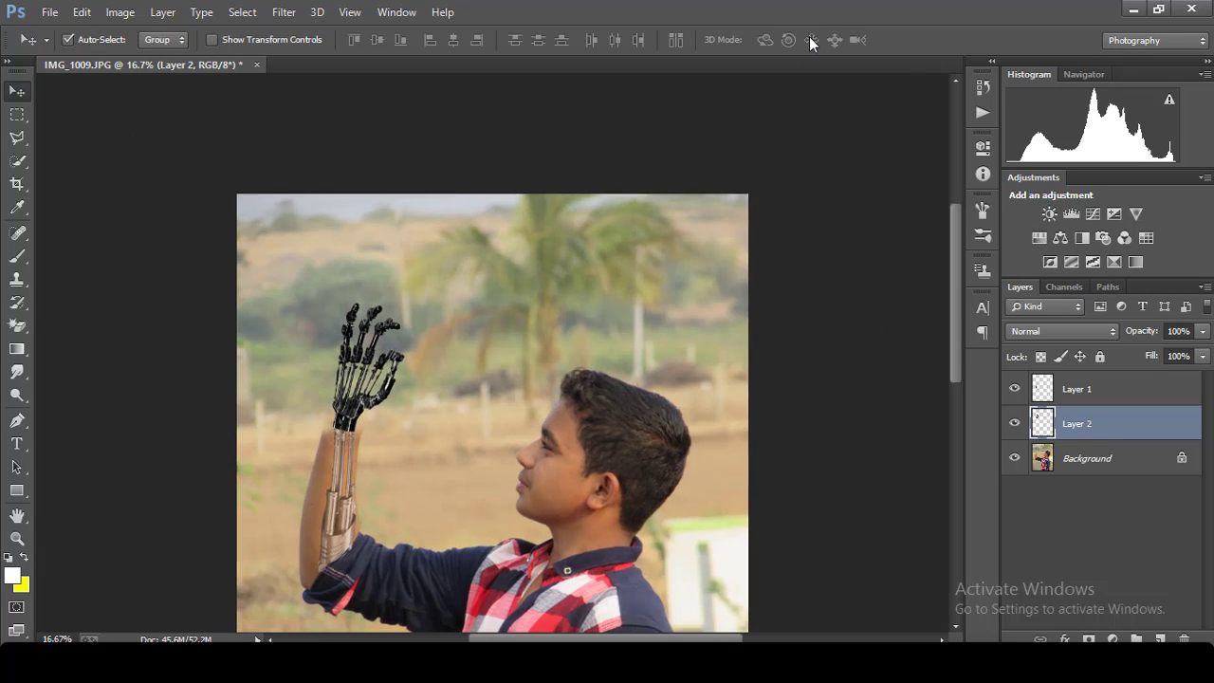
{"action": "key", "text": "ctrl+minus"}
{"action": "key", "text": "ctrl+minus"}
{"action": "key", "text": "ctrl+minus"}
{"action": "key", "text": "ctrl+plus"}
{"action": "key", "text": "ctrl+plus"}
{"action": "key", "text": "ctrl+plus"}
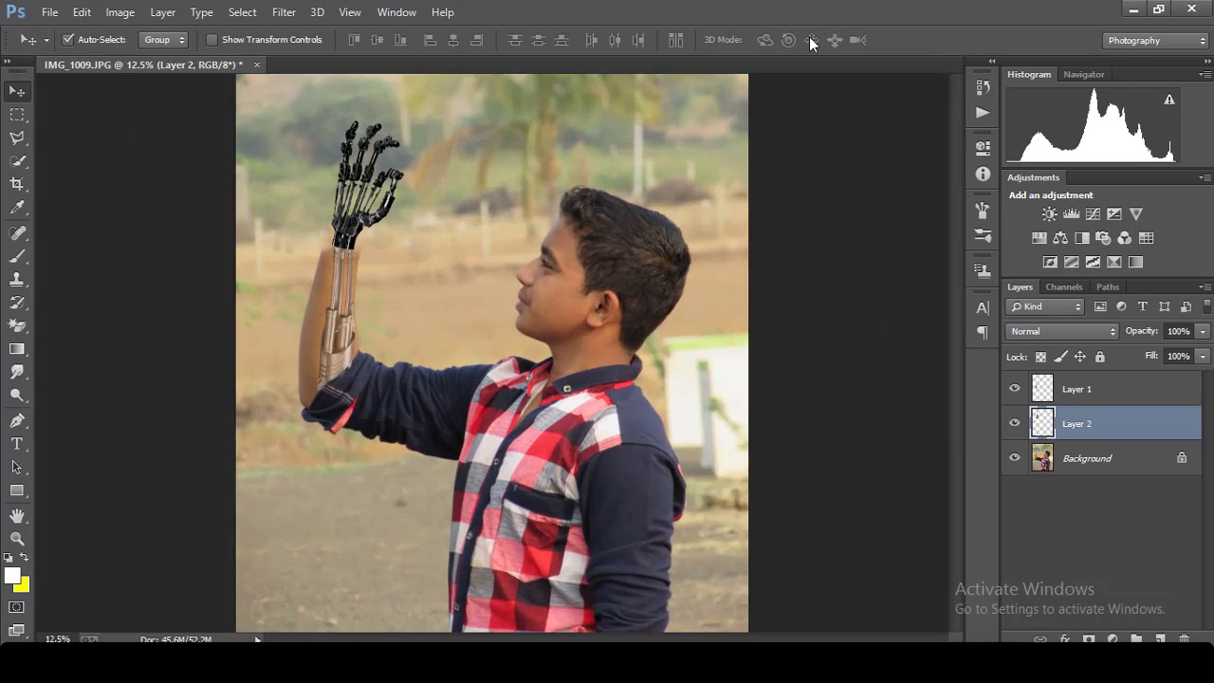
{"action": "key", "text": "ctrl+plus"}
{"action": "key", "text": "ctrl+minus"}
{"action": "key", "text": "ctrl+minus"}
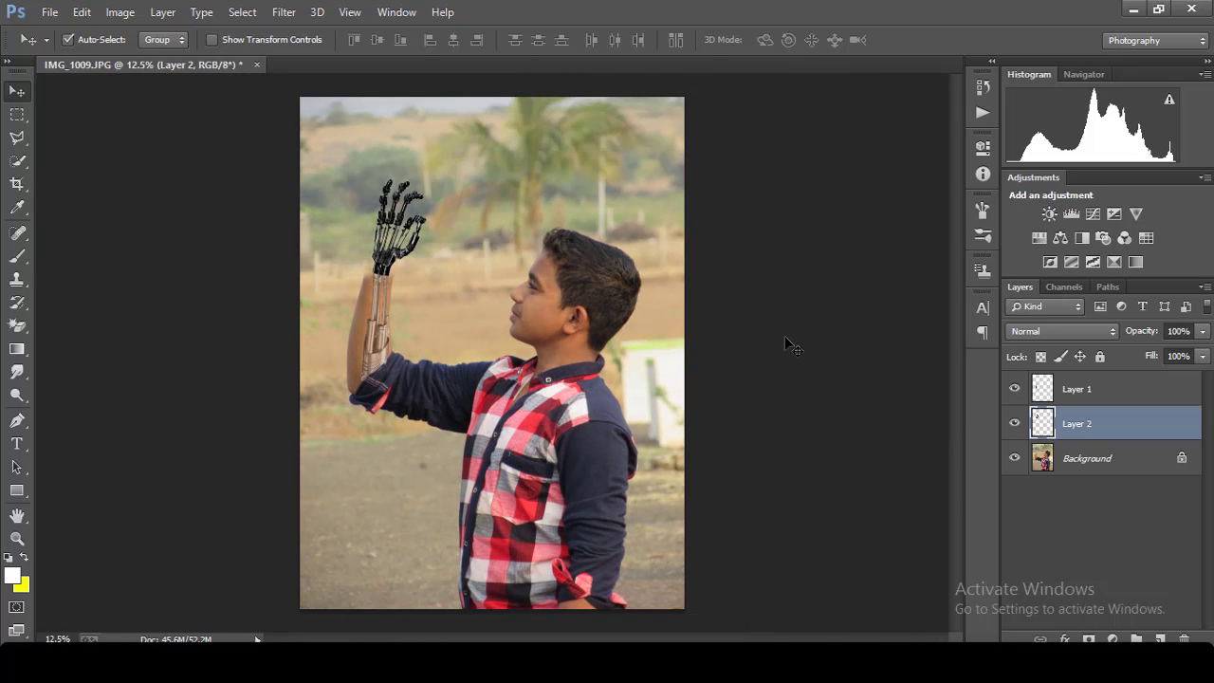
{"action": "key", "text": "ctrl+plus"}
{"action": "key", "text": "ctrl+plus"}
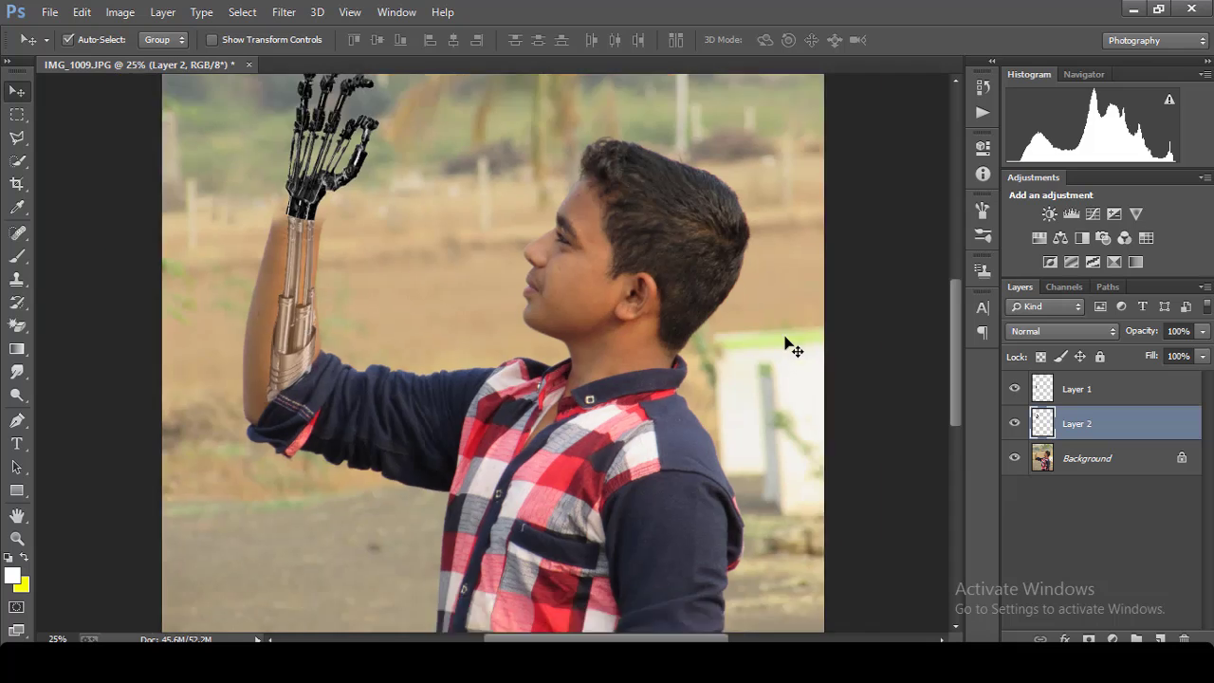
{"action": "key", "text": "ctrl+minus"}
{"action": "key", "text": "ctrl+minus"}
{"action": "key", "text": "ctrl+minus"}
{"action": "key", "text": "ctrl+plus"}
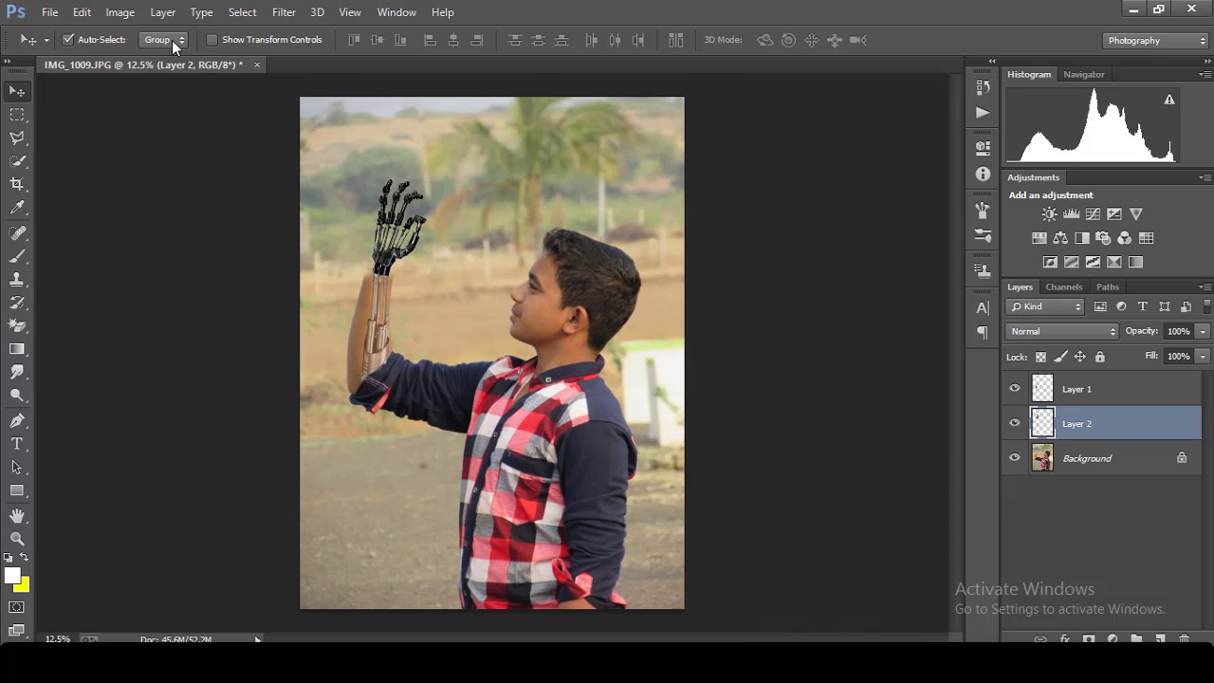
{"action": "left_click", "coordinate": [119, 11]}
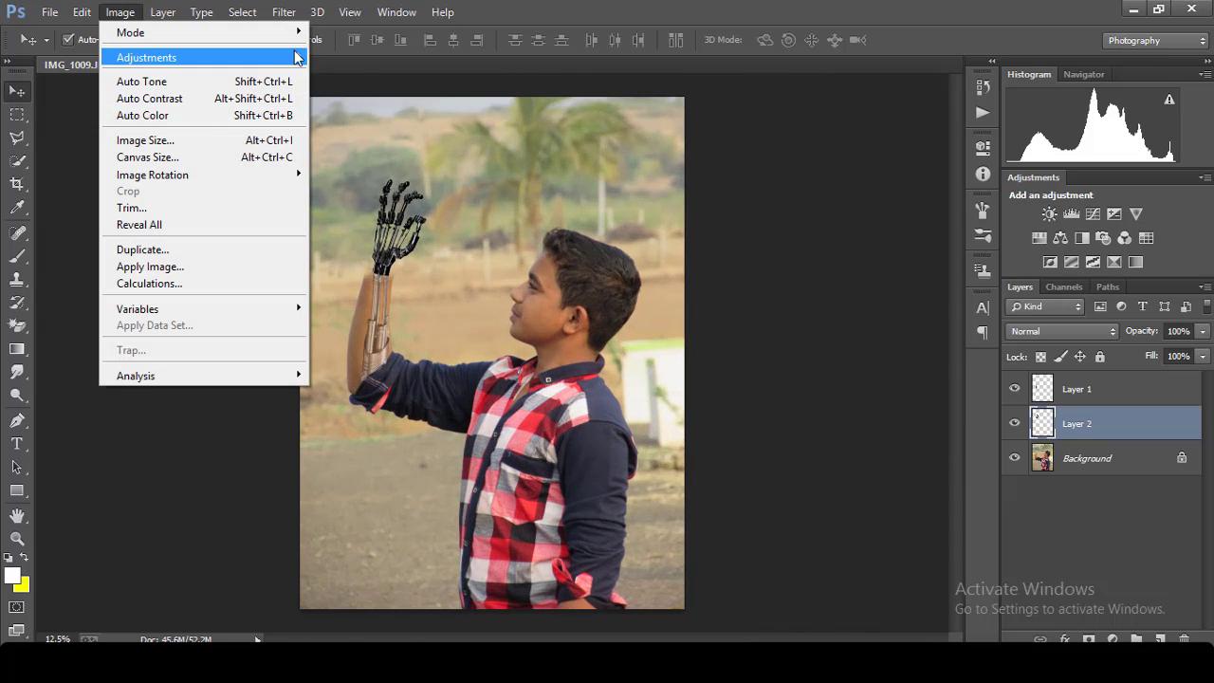
Step: Try Hue/Saturation lightness +45 on the robot hand, then discard it
{"action": "mouse_move", "coordinate": [146, 57]}
{"action": "left_click", "coordinate": [404, 157]}
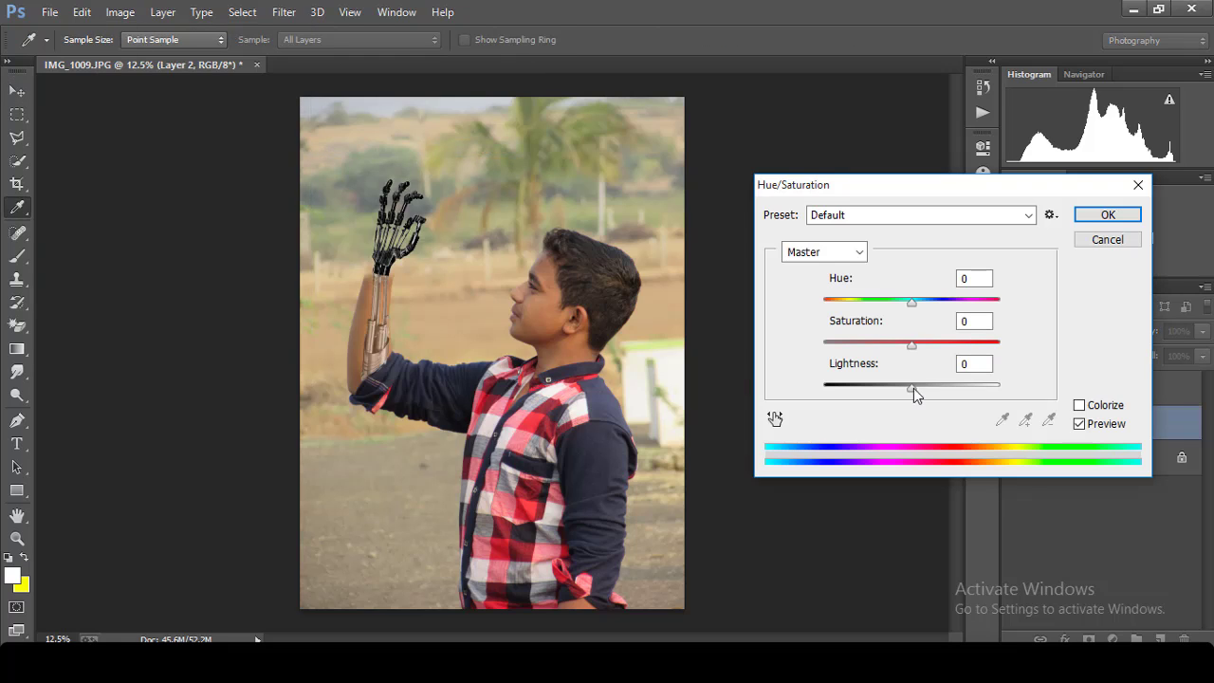
{"action": "left_click_drag", "start_coordinate": [911, 388], "coordinate": [951, 384]}
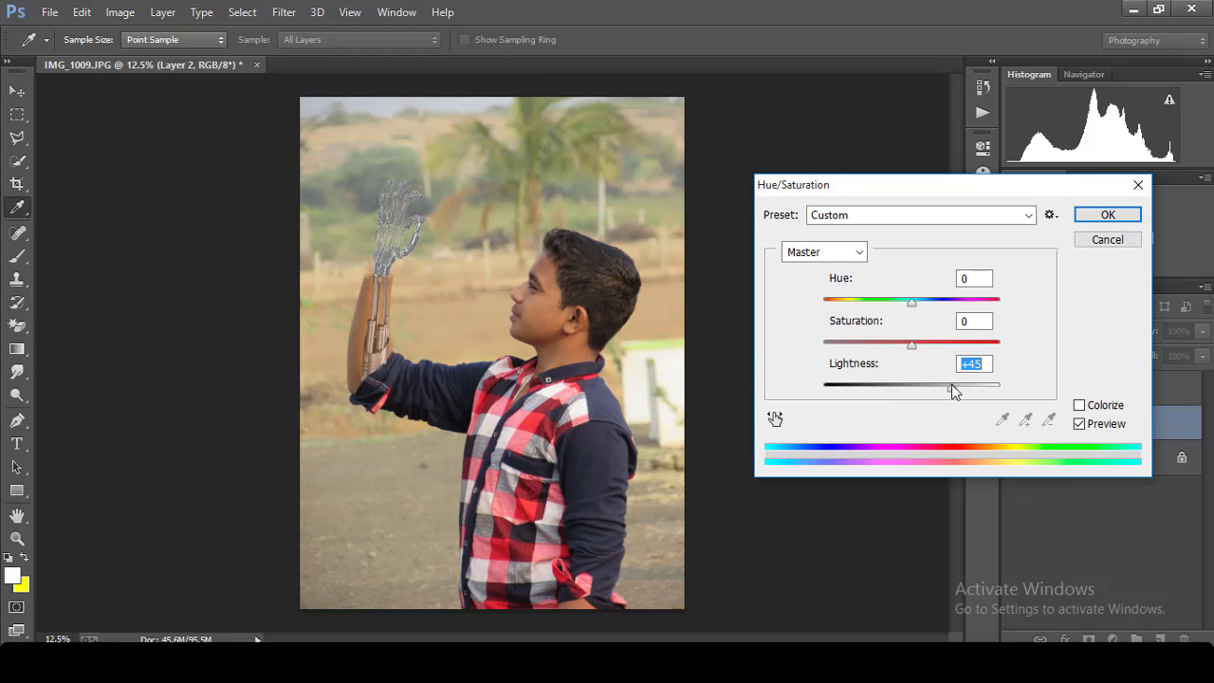
{"action": "left_click", "coordinate": [1100, 239]}
Step: Pan and zoom to 33.3% for a close view of the robotic hand and forearm
{"action": "key", "text": "ctrl+minus"}
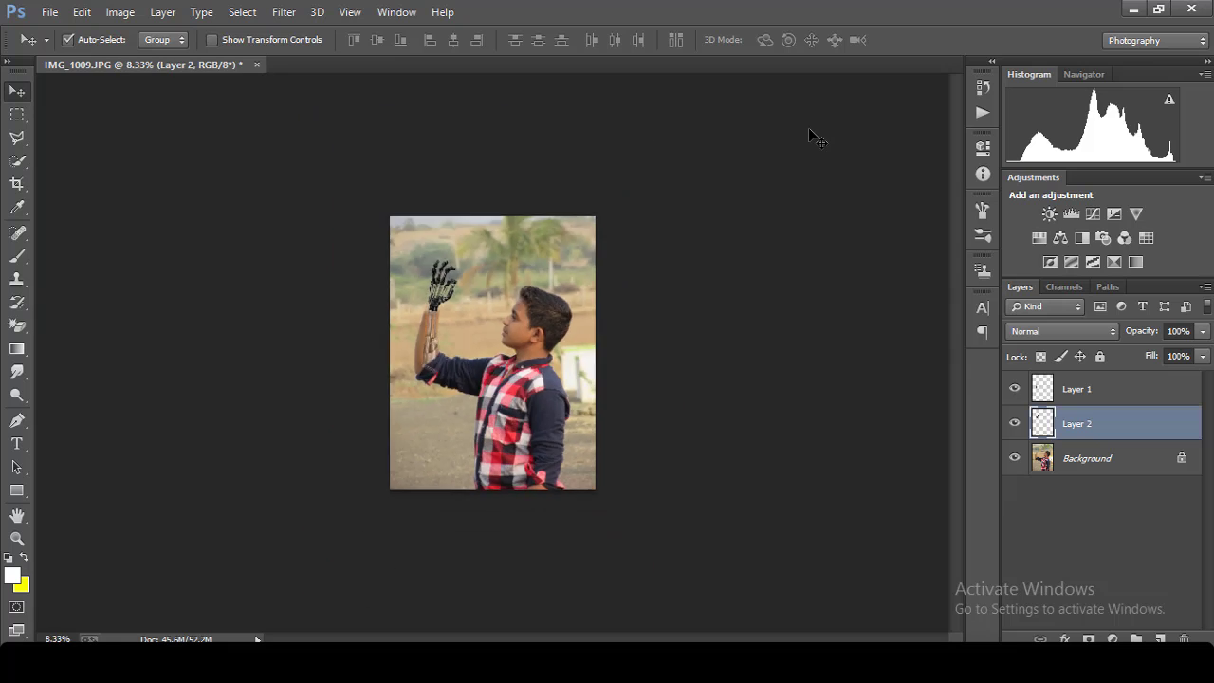
{"action": "key", "text": "ctrl+minus"}
{"action": "key", "text": "ctrl+plus"}
{"action": "key", "text": "ctrl+plus"}
{"action": "key", "text": "ctrl+plus"}
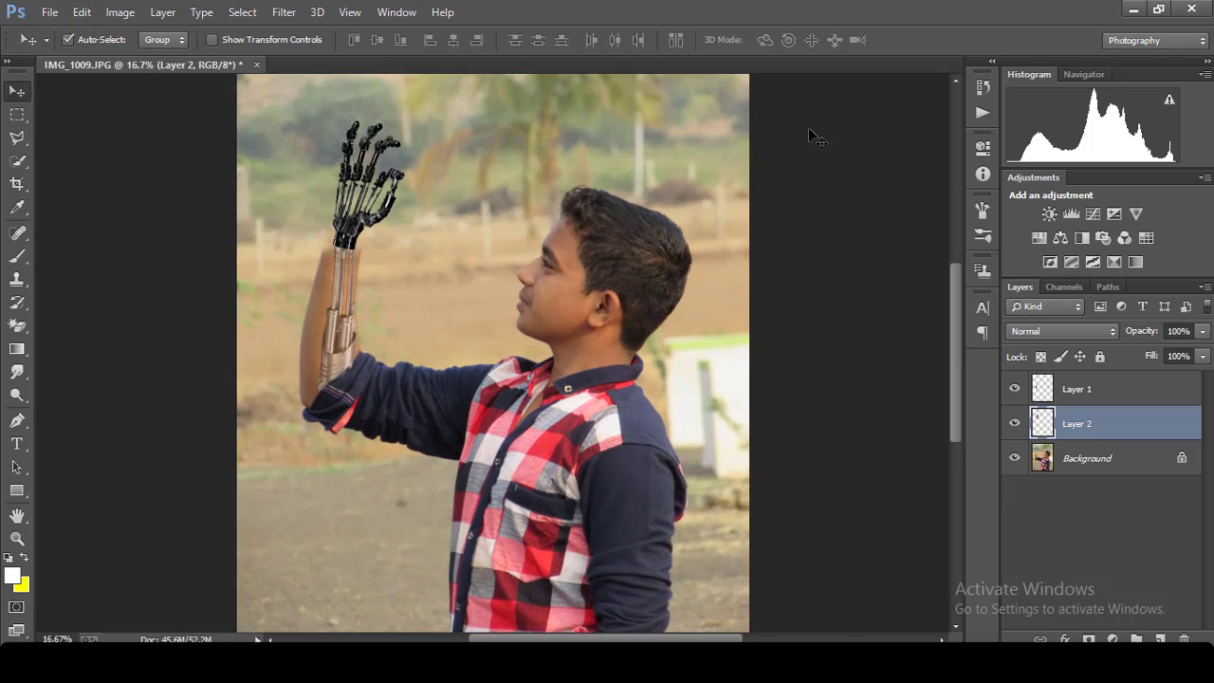
{"action": "key", "text": "ctrl+plus"}
{"action": "left_click_drag", "start_coordinate": [955, 352], "coordinate": [957, 277]}
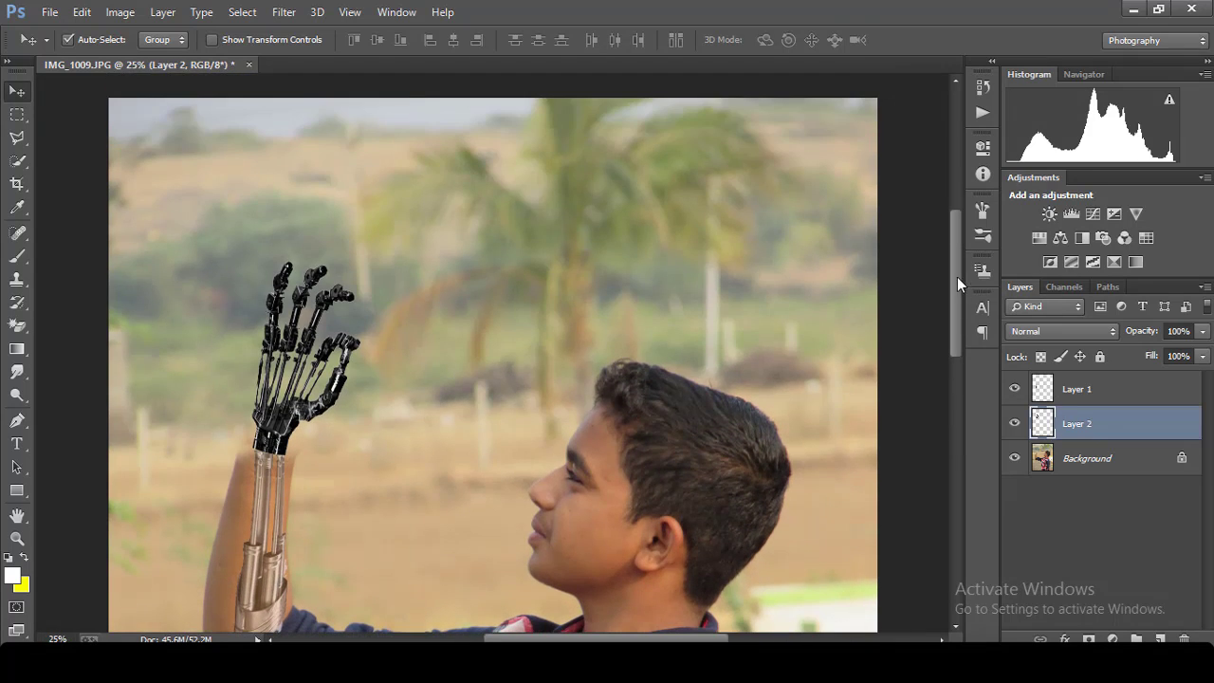
{"action": "key", "text": "ctrl+plus"}
{"action": "left_click_drag", "start_coordinate": [512, 641], "coordinate": [431, 641]}
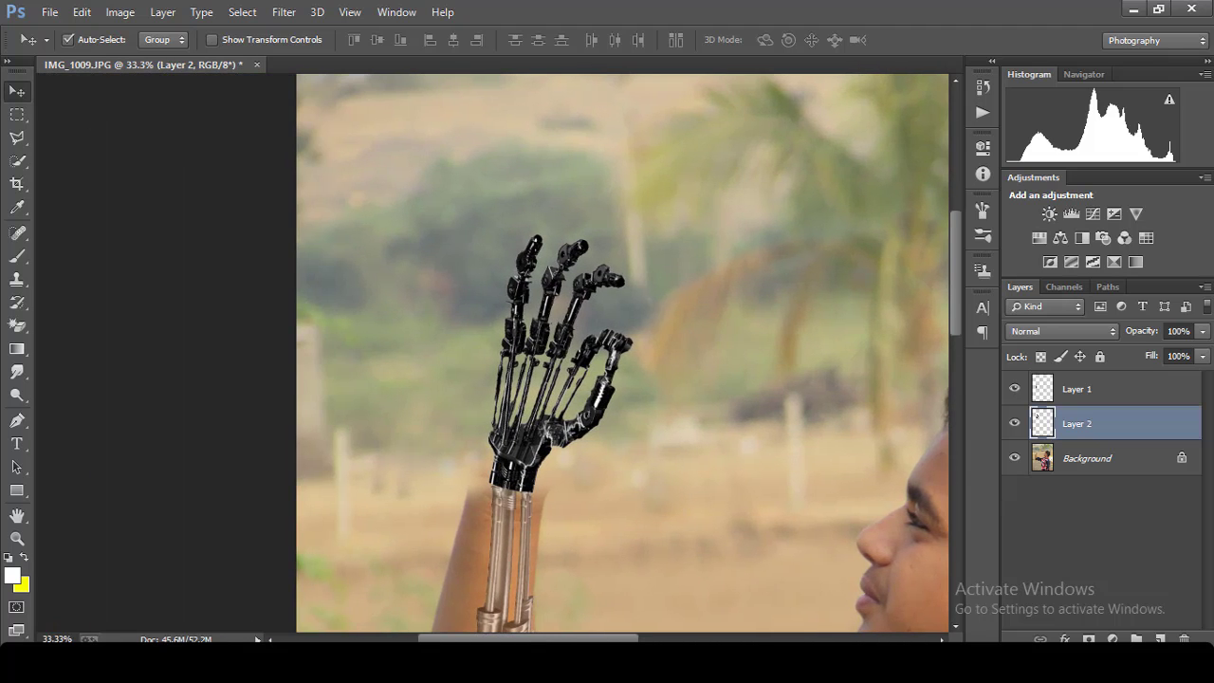
{"action": "key", "text": "ctrl+minus"}
{"action": "key", "text": "ctrl+minus"}
{"action": "key", "text": "ctrl+minus"}
{"action": "key", "text": "ctrl+minus"}
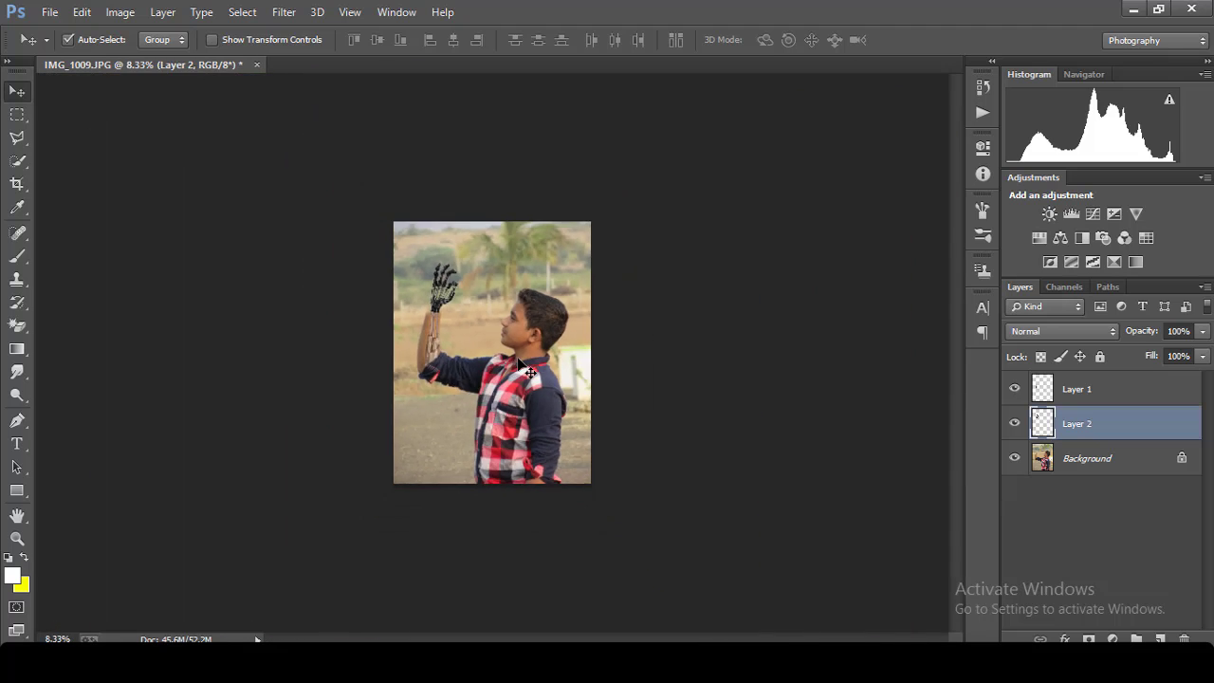
{"action": "key", "text": "ctrl+minus"}
{"action": "key", "text": "ctrl+minus"}
{"action": "key", "text": "ctrl+minus"}
{"action": "key", "text": "ctrl+plus"}
{"action": "scroll", "coordinate": [529, 370], "scroll_direction": "up", "scroll_amount": 1}
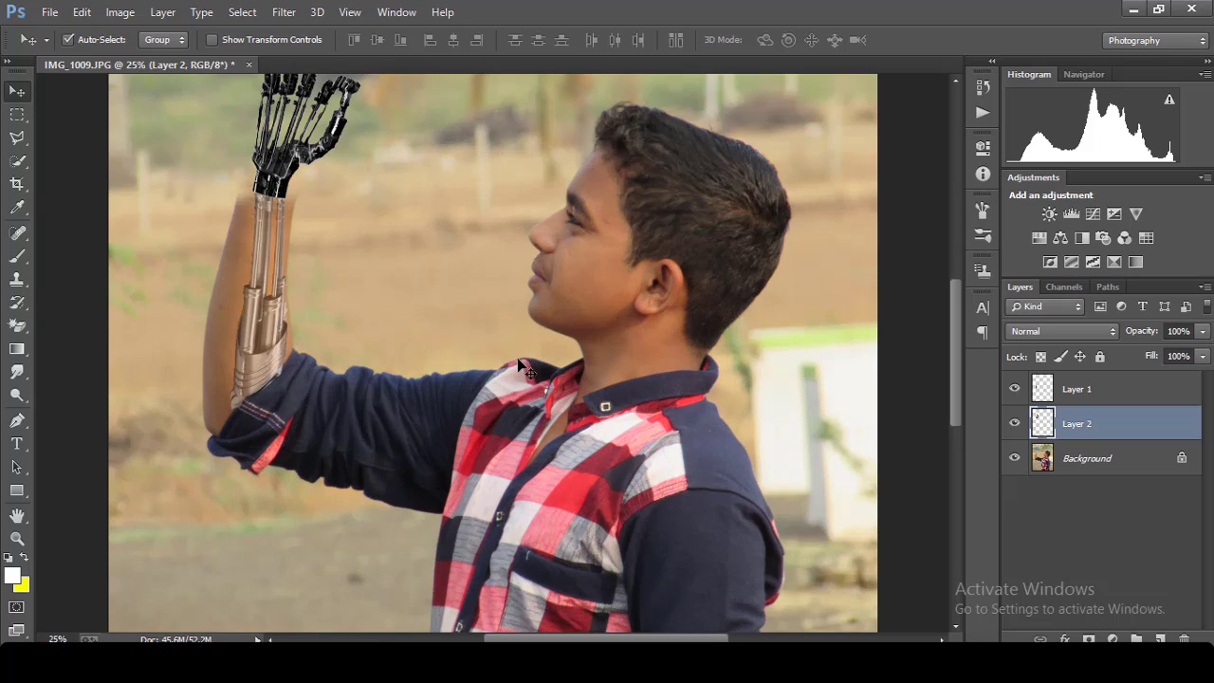
{"action": "left_click_drag", "start_coordinate": [559, 641], "coordinate": [520, 641]}
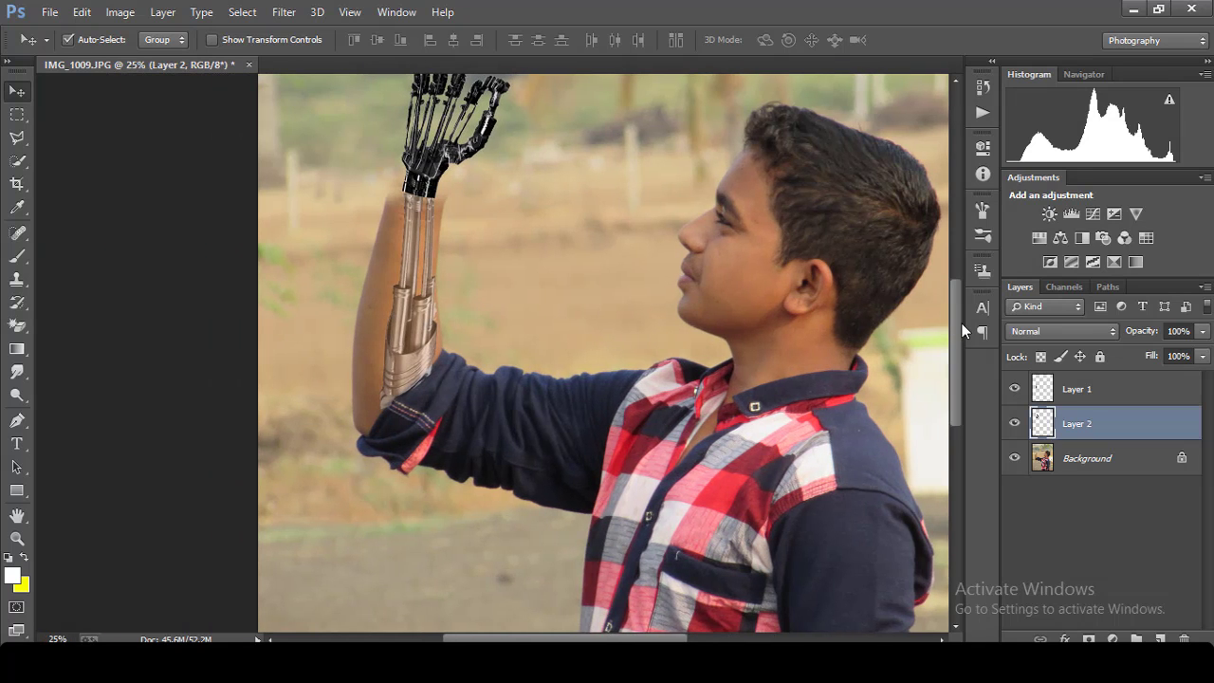
{"action": "left_click_drag", "start_coordinate": [961, 323], "coordinate": [955, 278]}
{"action": "scroll", "coordinate": [631, 299], "scroll_direction": "up", "scroll_amount": 1}
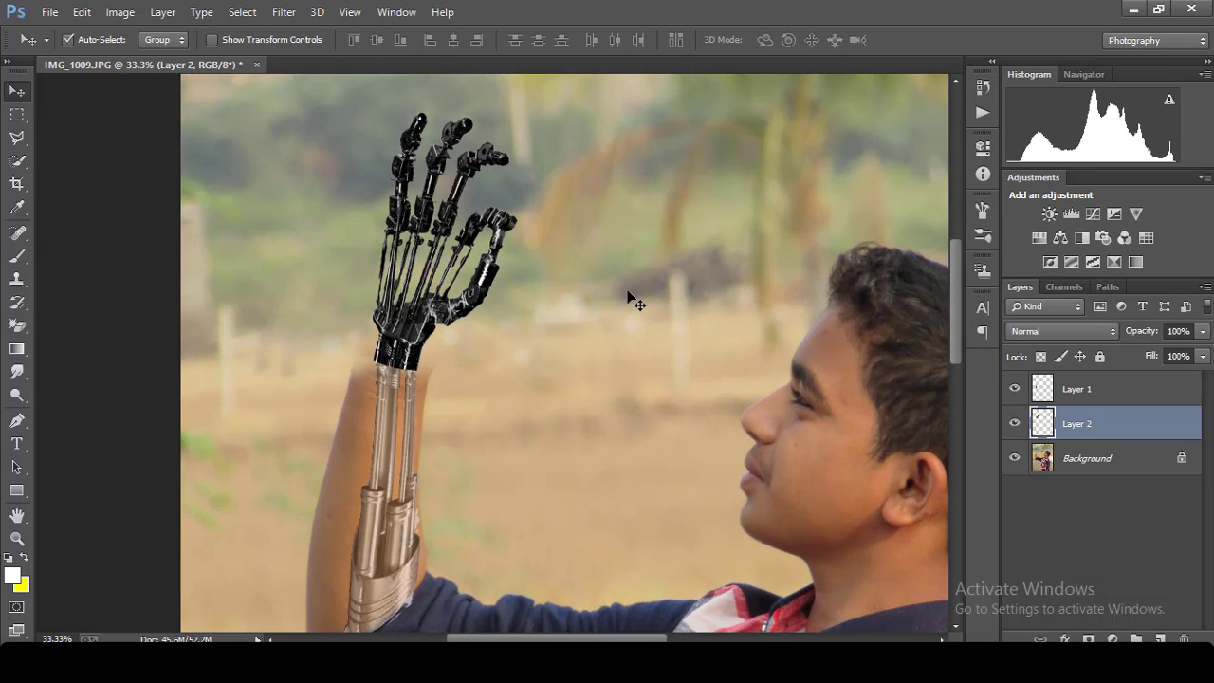
Step: With Clone Stamp, clone background over the arm edges left and right of the robotic wrist
{"action": "left_click", "coordinate": [17, 279]}
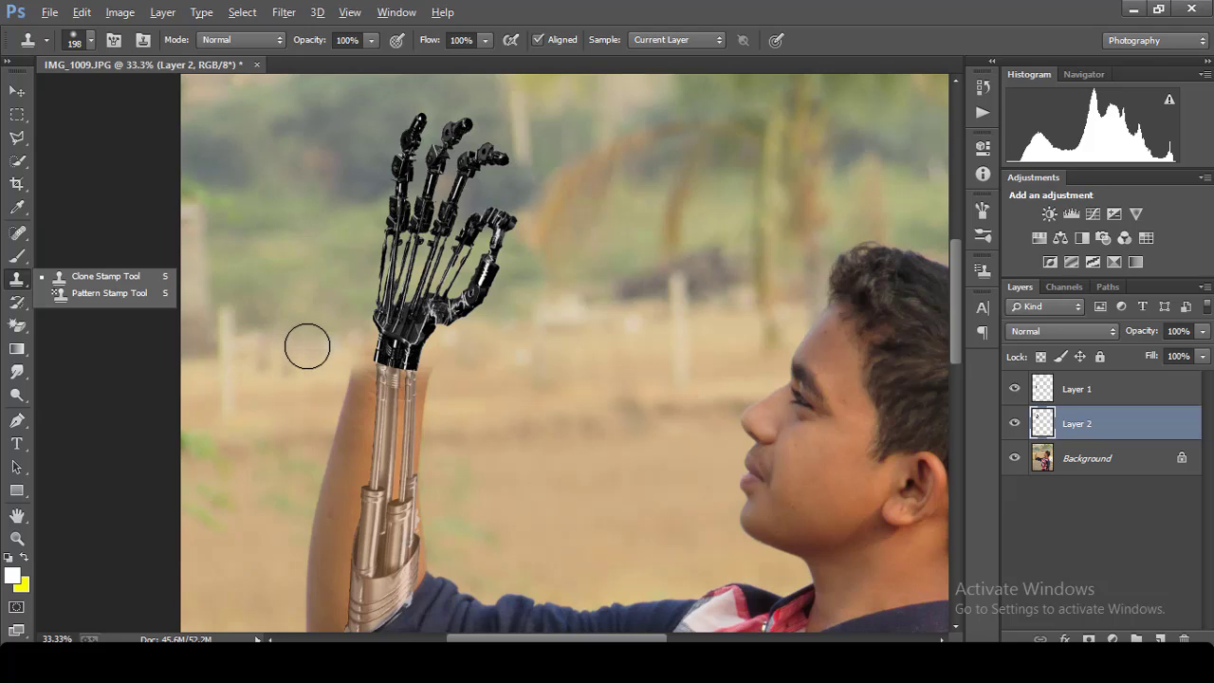
{"action": "left_click", "coordinate": [91, 39]}
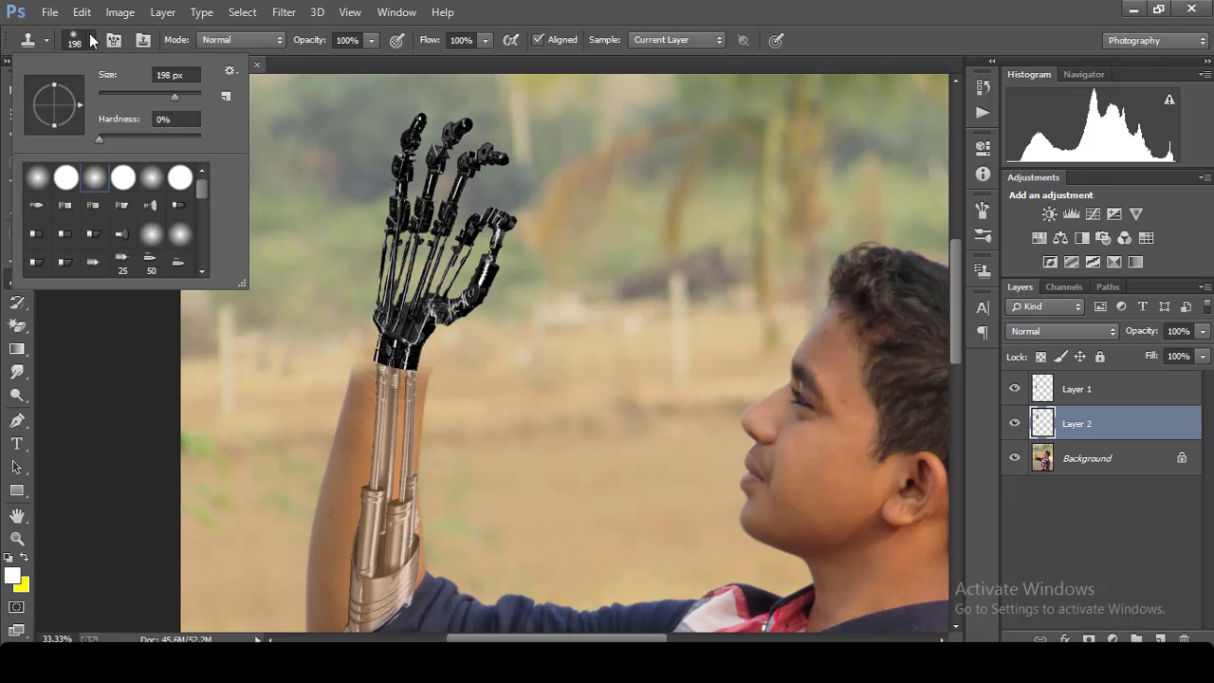
{"action": "left_click", "coordinate": [317, 365]}
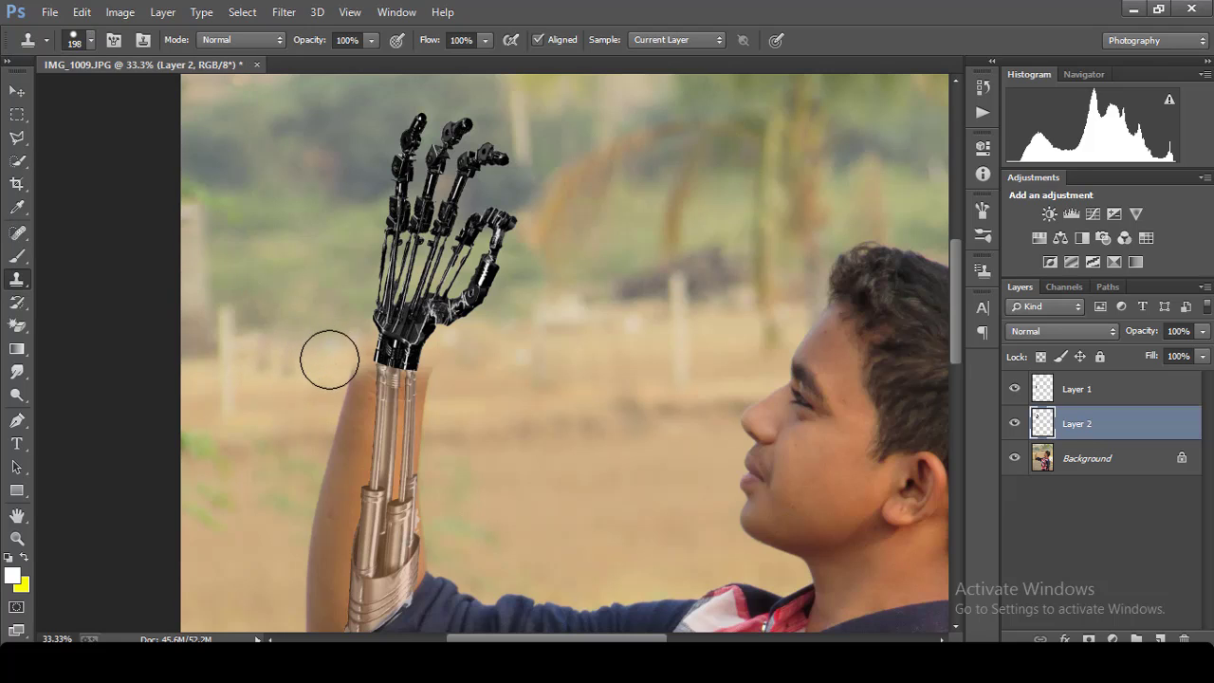
{"action": "left_click", "coordinate": [1064, 465]}
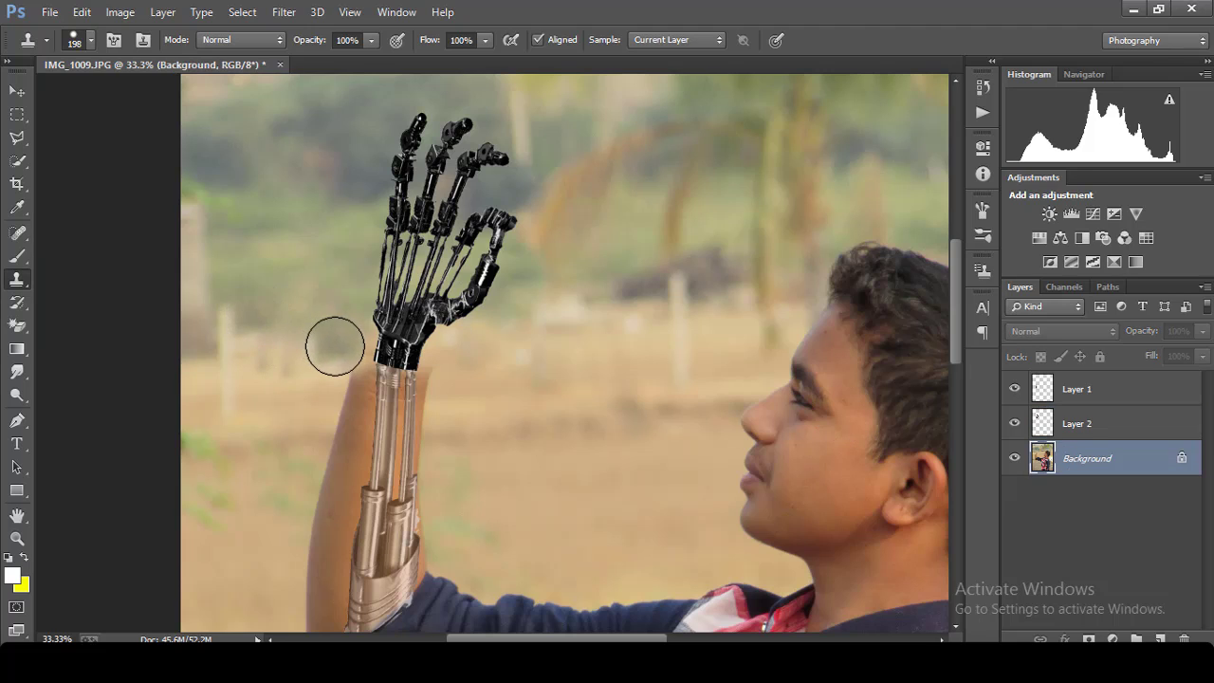
{"action": "left_click_drag", "start_coordinate": [332, 349], "coordinate": [336, 342]}
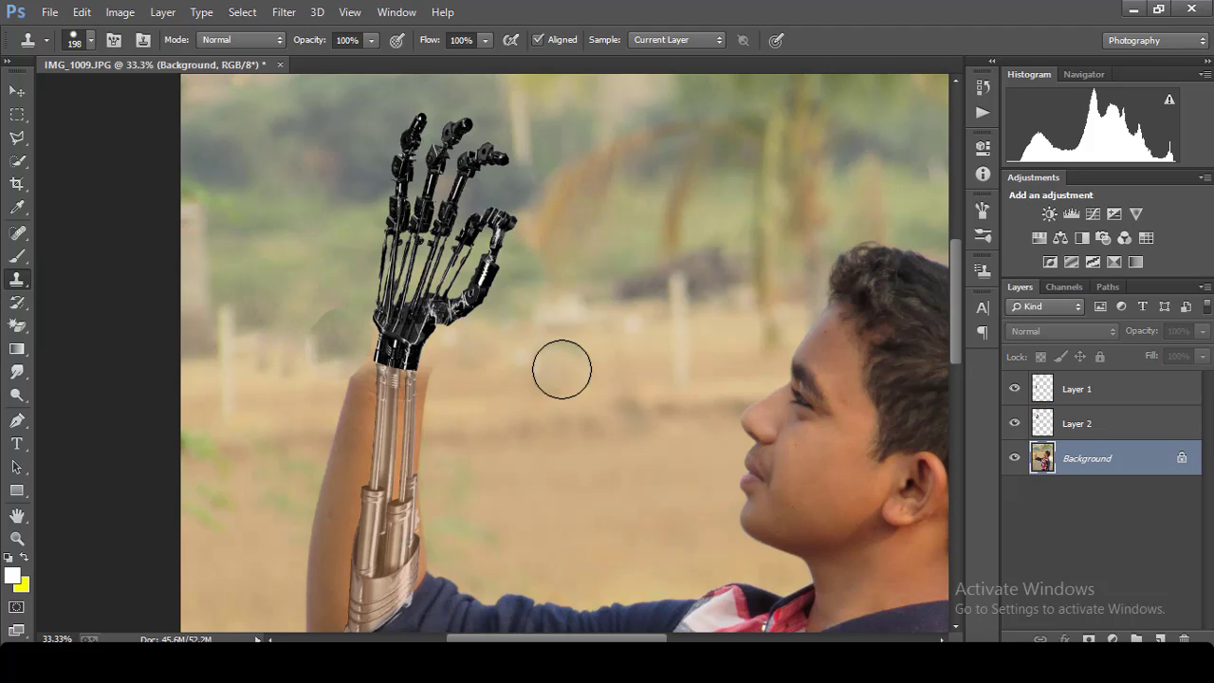
{"action": "key", "text": "alt+bracketright"}
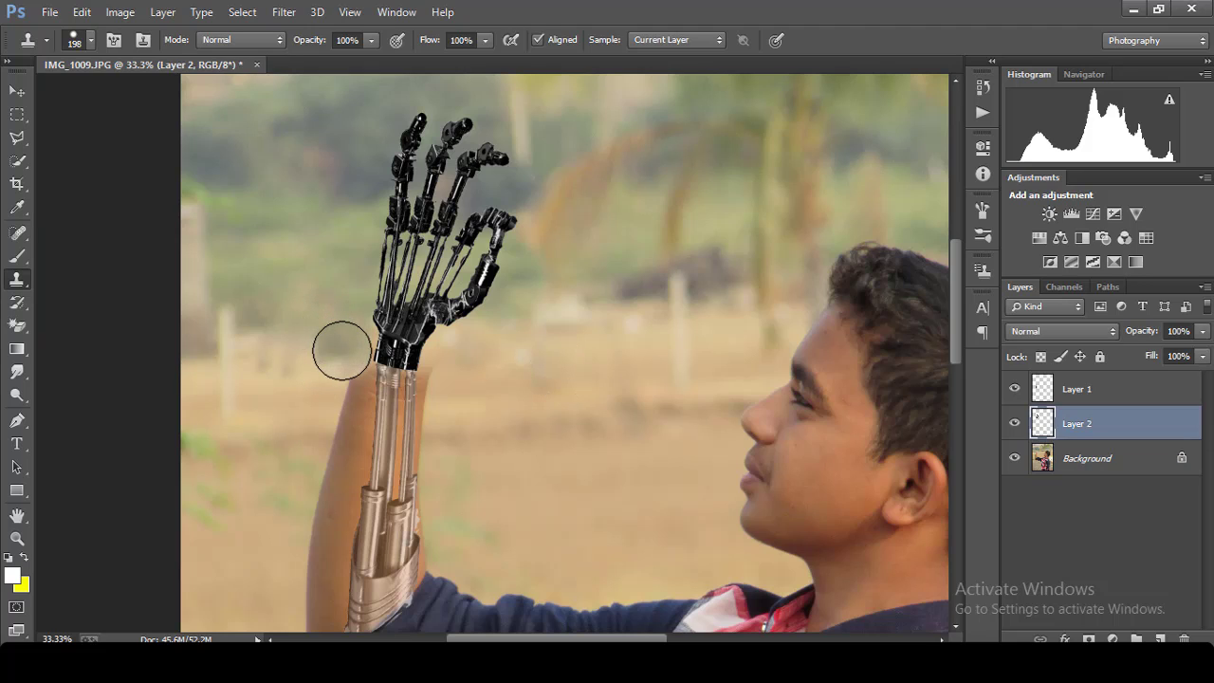
{"action": "left_click", "coordinate": [342, 349]}
{"action": "left_click", "coordinate": [539, 376], "text": "alt"}
{"action": "left_click", "coordinate": [454, 369]}
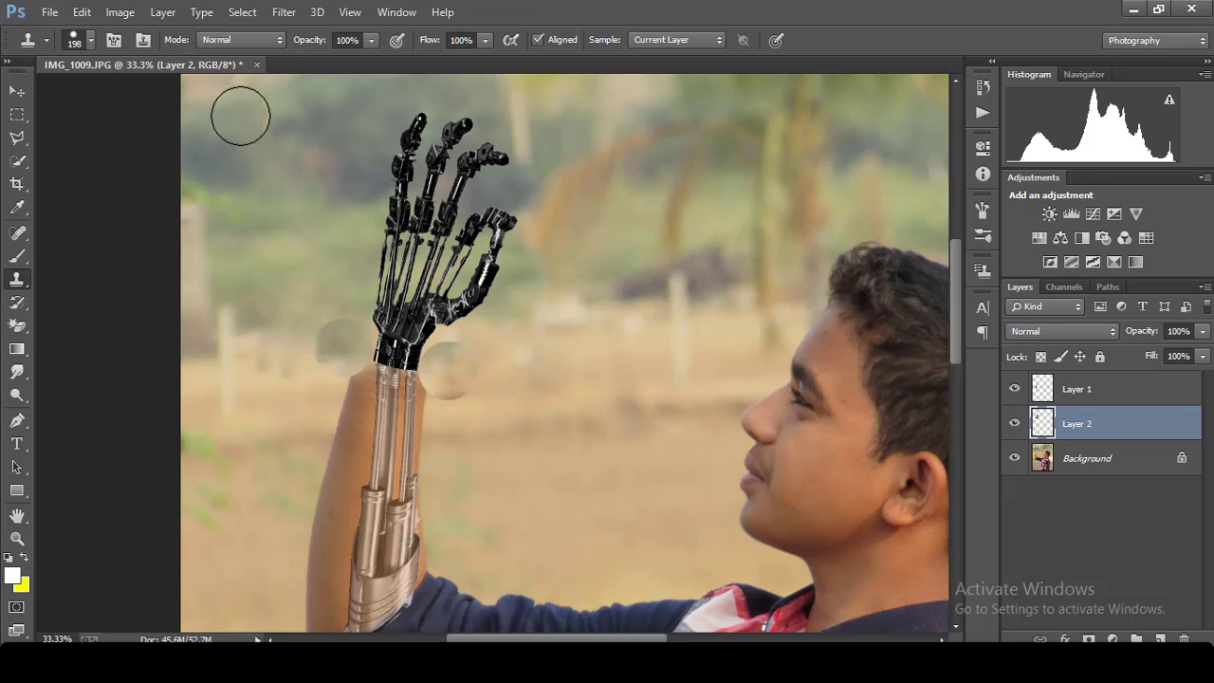
Step: Set brush hardness to 0% and clone over the arm's upper-left edge on the Background layer
{"action": "left_click", "coordinate": [91, 40]}
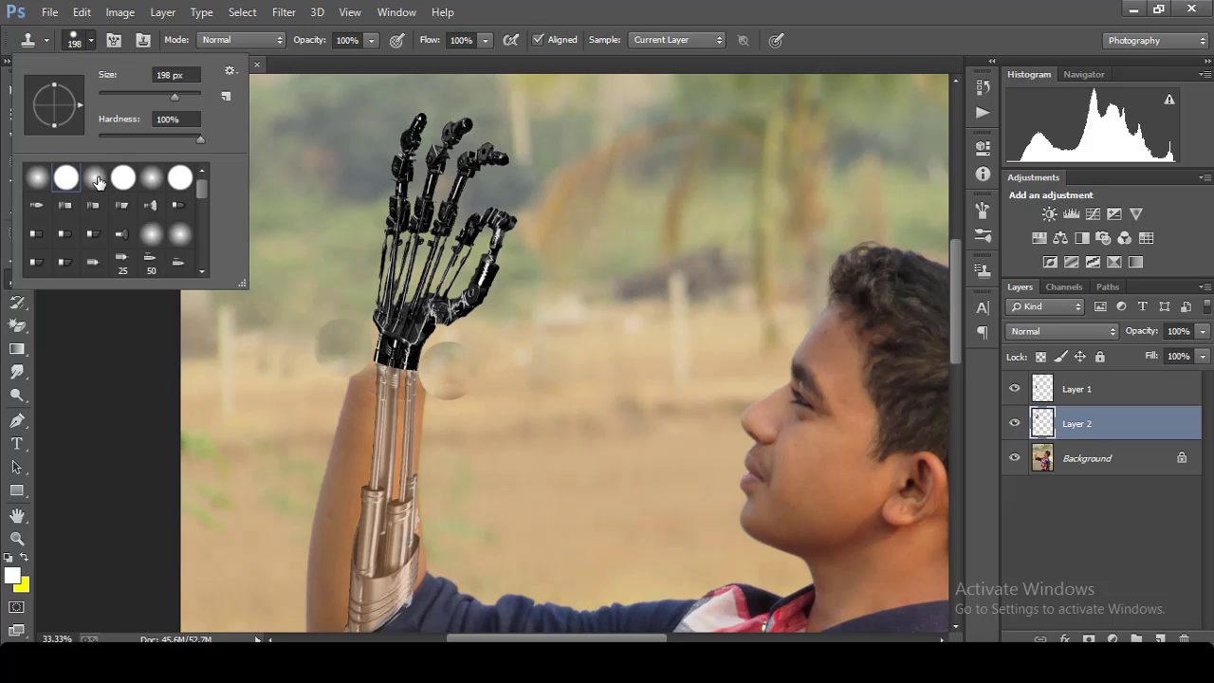
{"action": "left_click", "coordinate": [273, 324]}
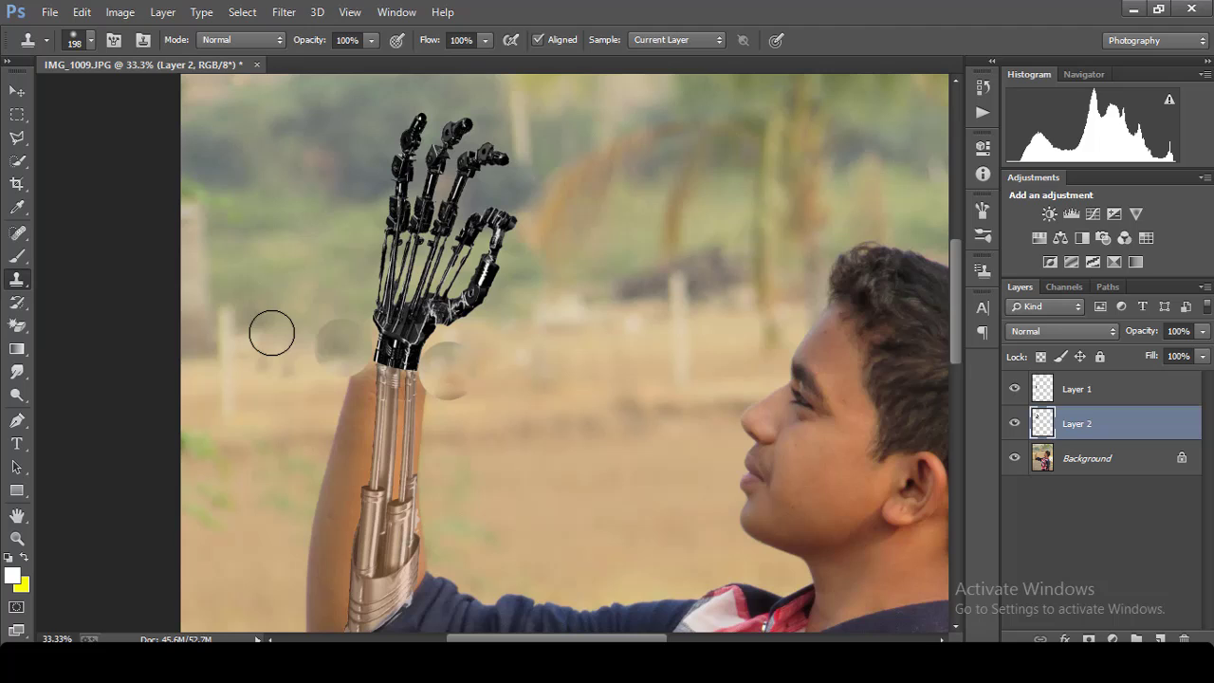
{"action": "left_click", "coordinate": [1078, 460]}
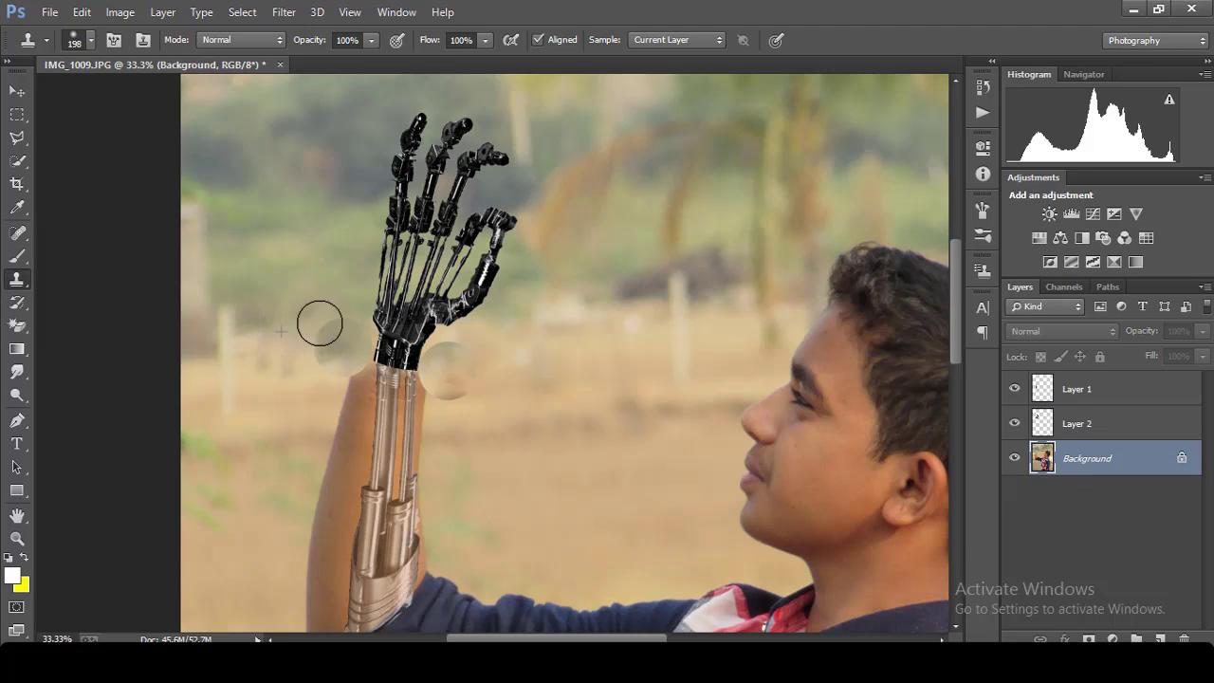
{"action": "mouse_move", "coordinate": [331, 331]}
{"action": "left_mouse_down"}
{"action": "mouse_move", "coordinate": [325, 355]}
{"action": "mouse_move", "coordinate": [335, 344]}
{"action": "left_mouse_up"}
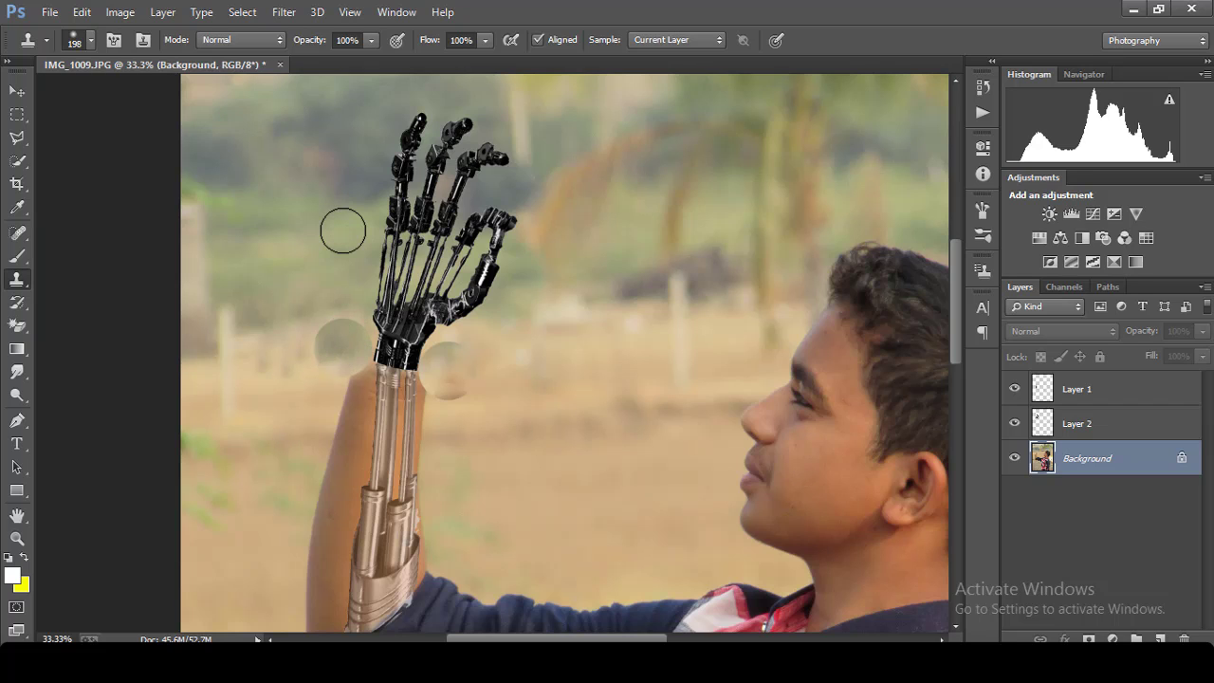
{"action": "key", "text": "alt+]"}
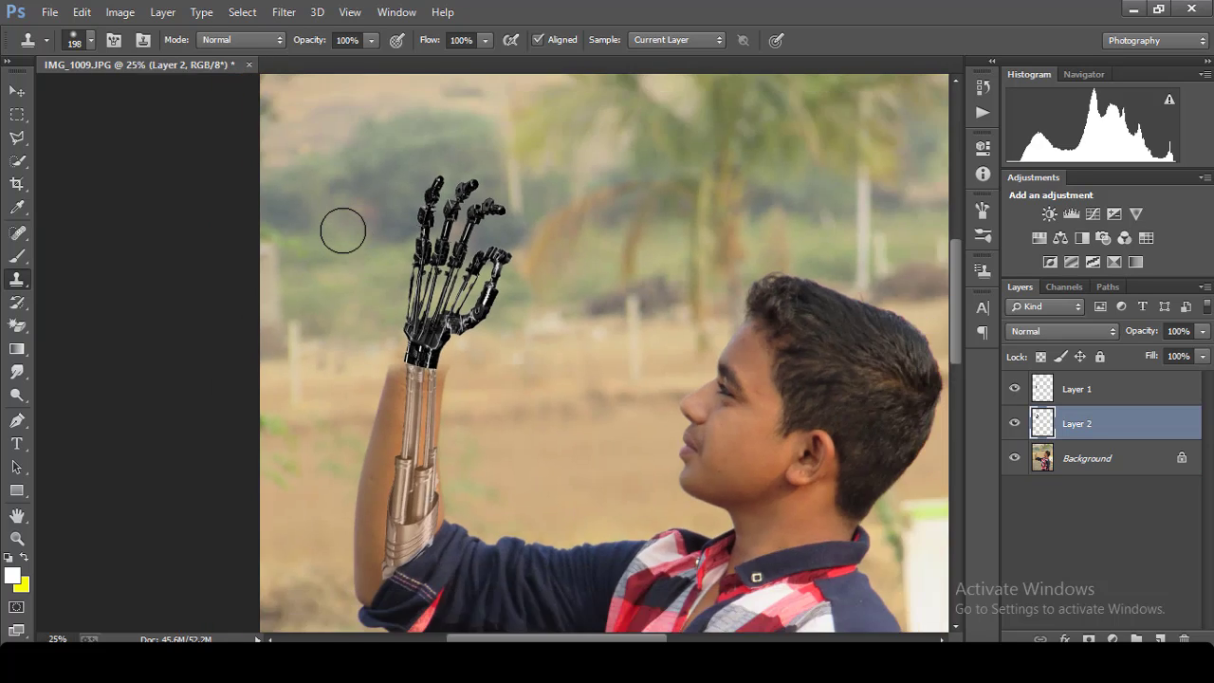
{"action": "key", "text": "ctrl+plus"}
{"action": "key", "text": "ctrl+plus"}
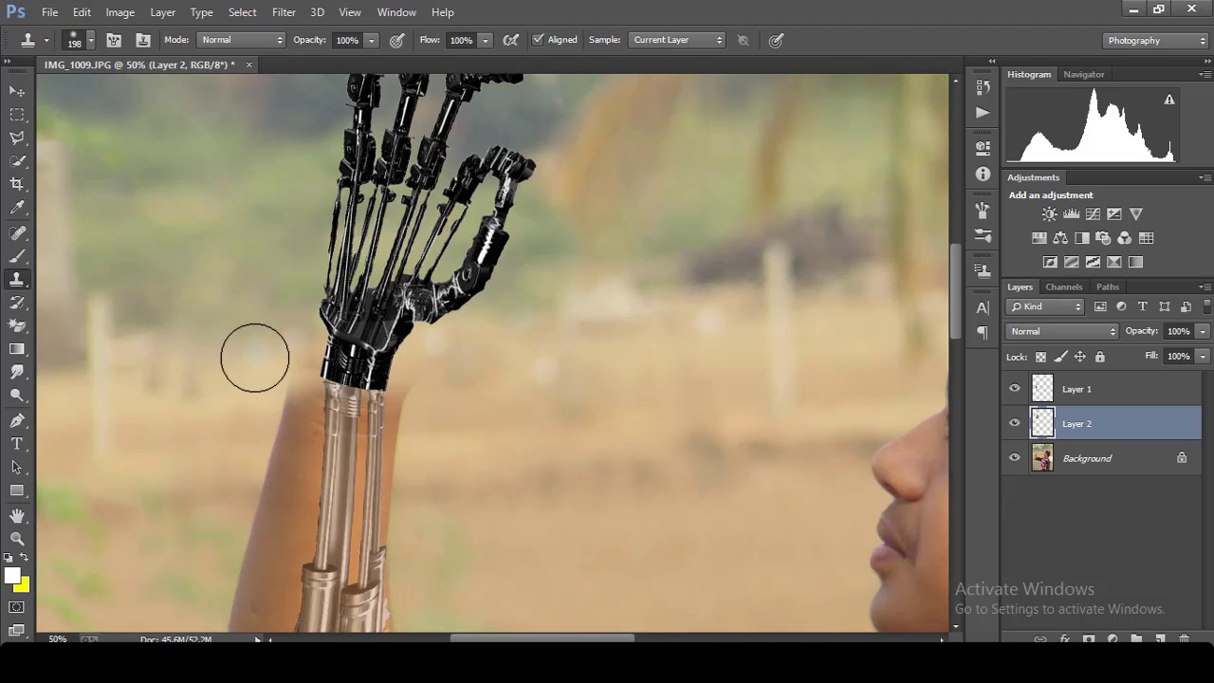
{"action": "left_click", "coordinate": [1089, 459]}
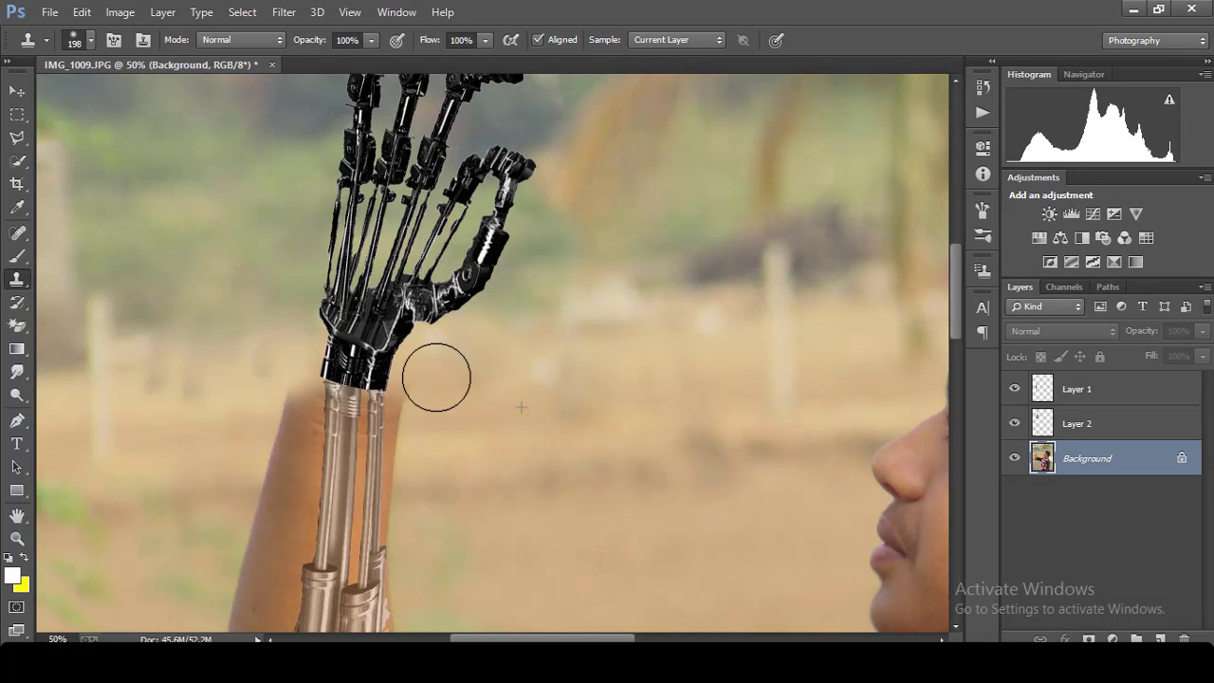
Step: Zoom out to view the whole photo
{"action": "key", "text": "ctrl+minus"}
{"action": "key", "text": "ctrl+minus"}
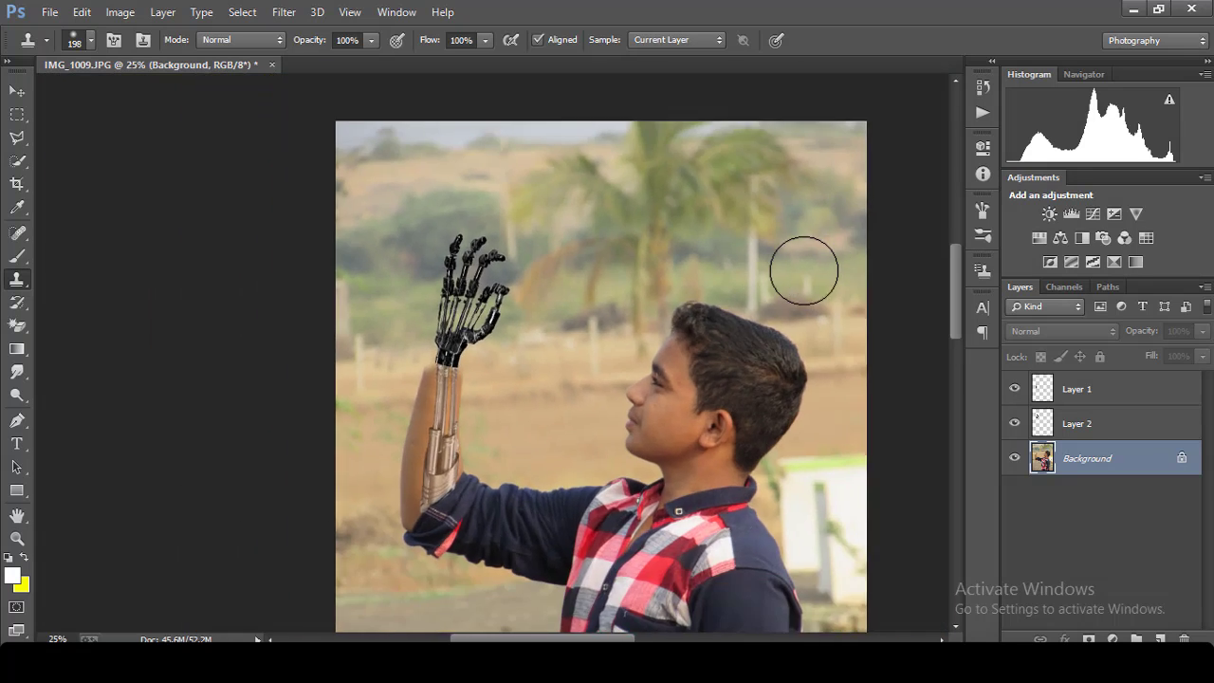
{"action": "key", "text": "ctrl+minus"}
{"action": "key", "text": "ctrl+minus"}
{"action": "key", "text": "ctrl+minus"}
{"action": "key", "text": "ctrl+plus"}
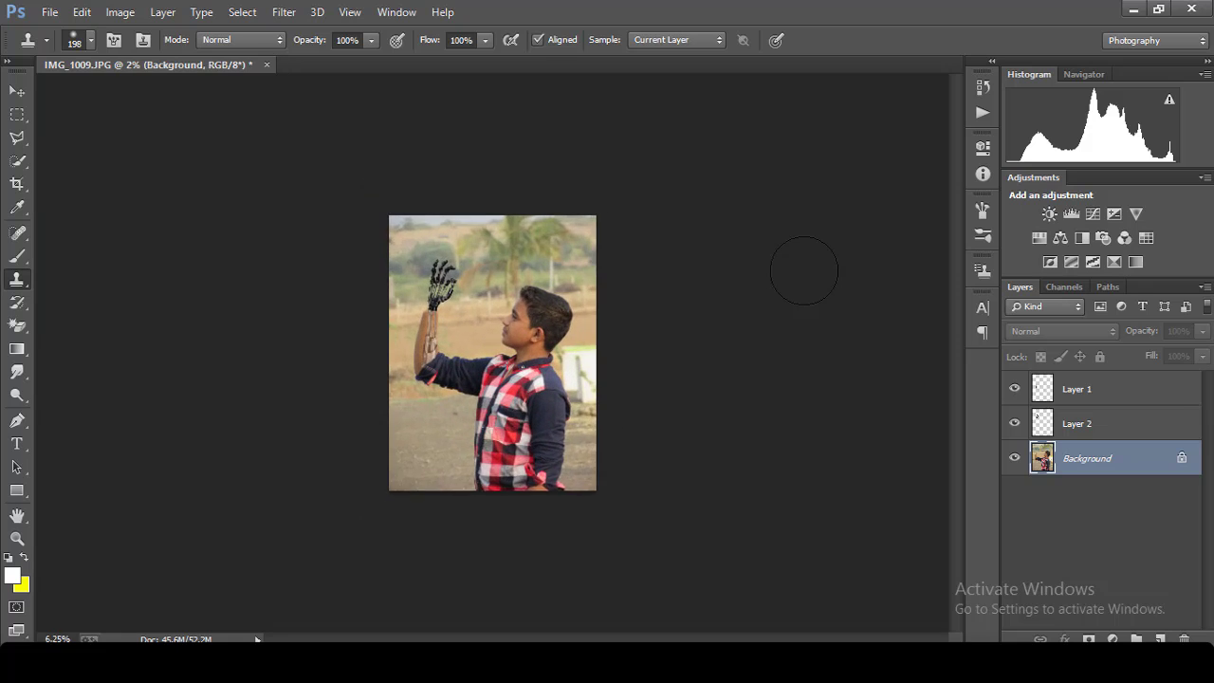
{"action": "key", "text": "ctrl+plus"}
{"action": "key", "text": "ctrl+plus"}
{"action": "key", "text": "ctrl+plus"}
{"action": "key", "text": "ctrl+minus"}
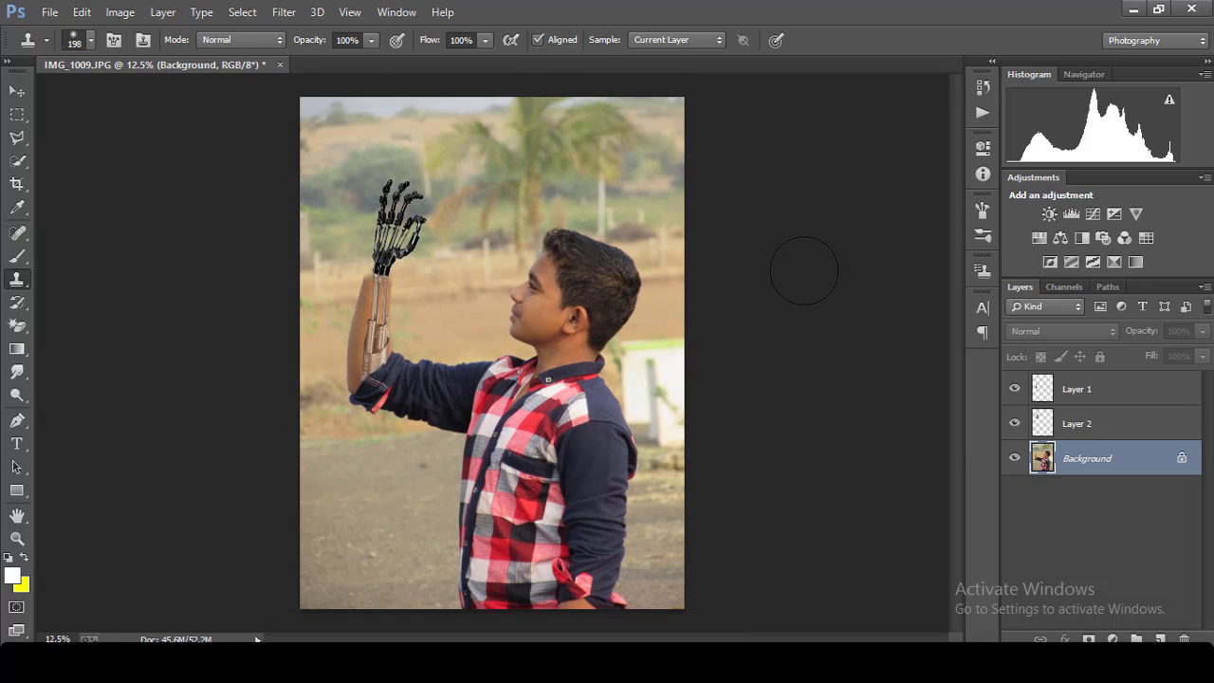
Step: Add a Levels adjustment with input 22/1.62/240 and output 41/221 for a faded look
{"action": "left_click", "coordinate": [1112, 639]}
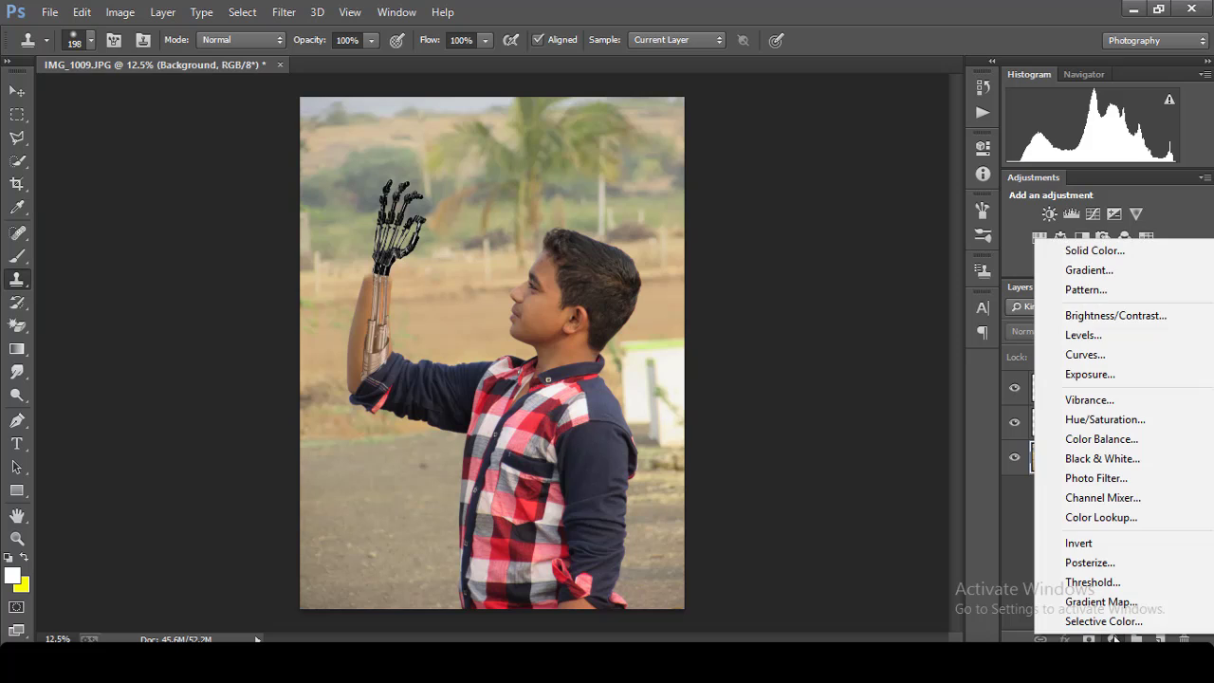
{"action": "left_click", "coordinate": [1126, 334]}
{"action": "left_click_drag", "start_coordinate": [807, 319], "coordinate": [866, 319]}
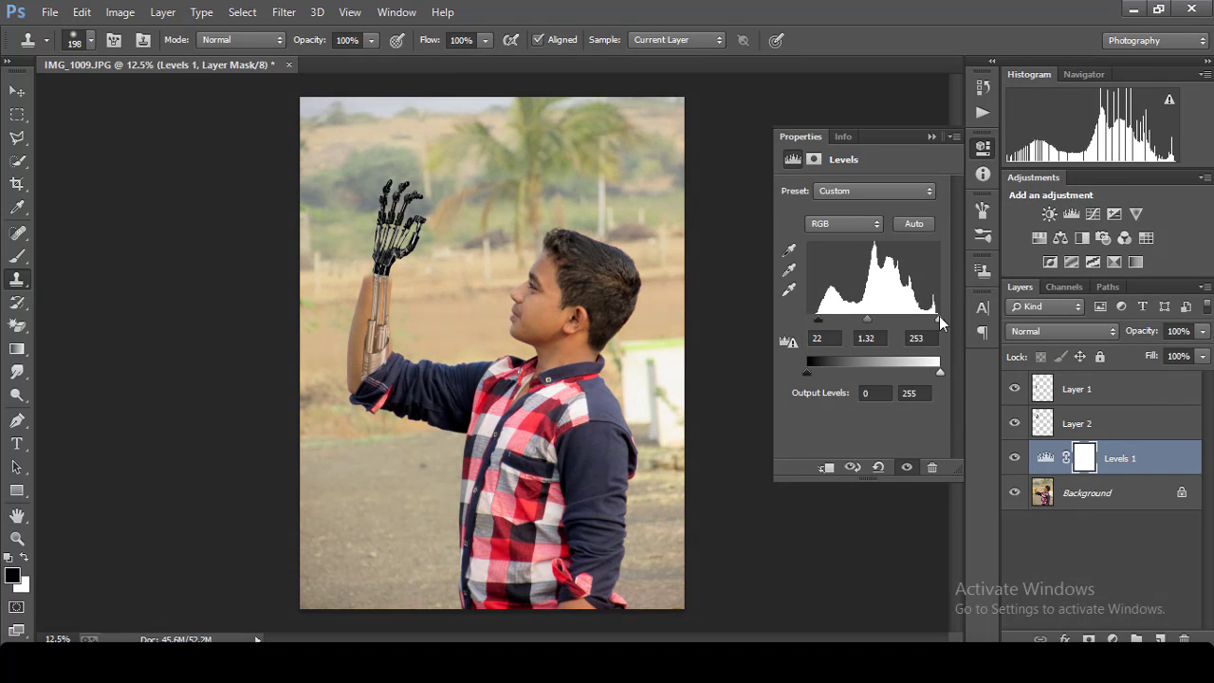
{"action": "left_click_drag", "start_coordinate": [940, 322], "coordinate": [933, 325]}
{"action": "left_click_drag", "start_coordinate": [809, 372], "coordinate": [817, 372]}
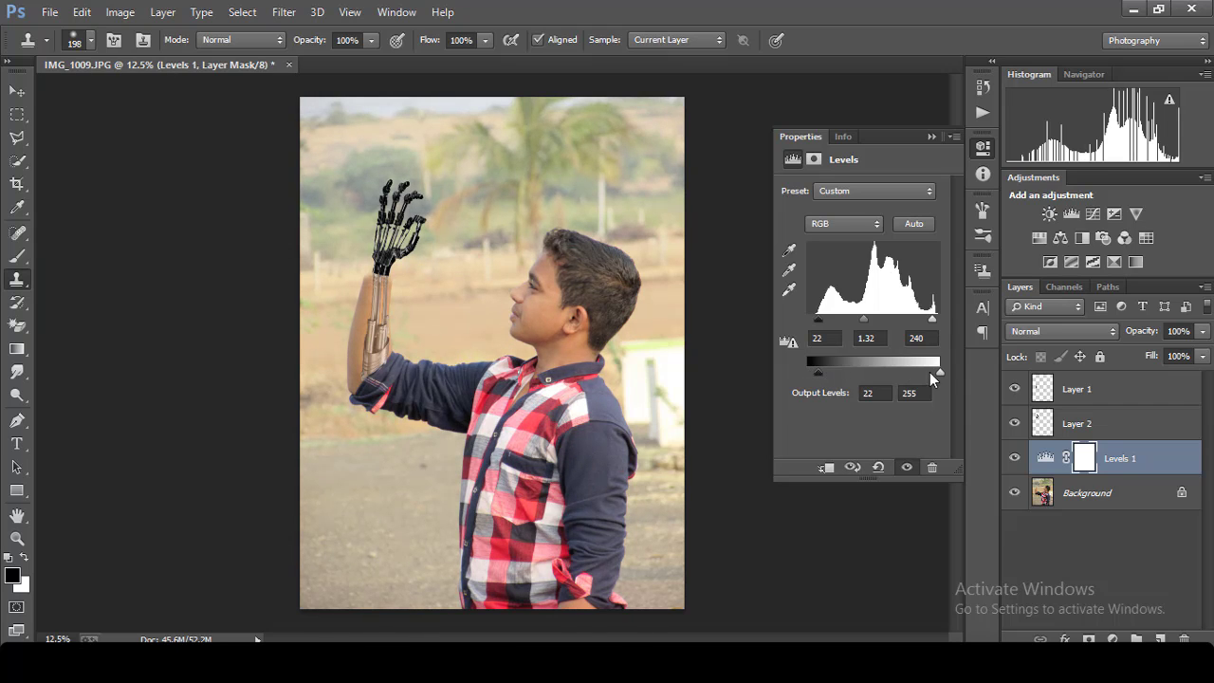
{"action": "left_click_drag", "start_coordinate": [933, 372], "coordinate": [923, 371]}
{"action": "left_click_drag", "start_coordinate": [864, 320], "coordinate": [856, 324]}
{"action": "key", "text": "ctrl+minus"}
{"action": "key", "text": "ctrl+minus"}
{"action": "key", "text": "ctrl+minus"}
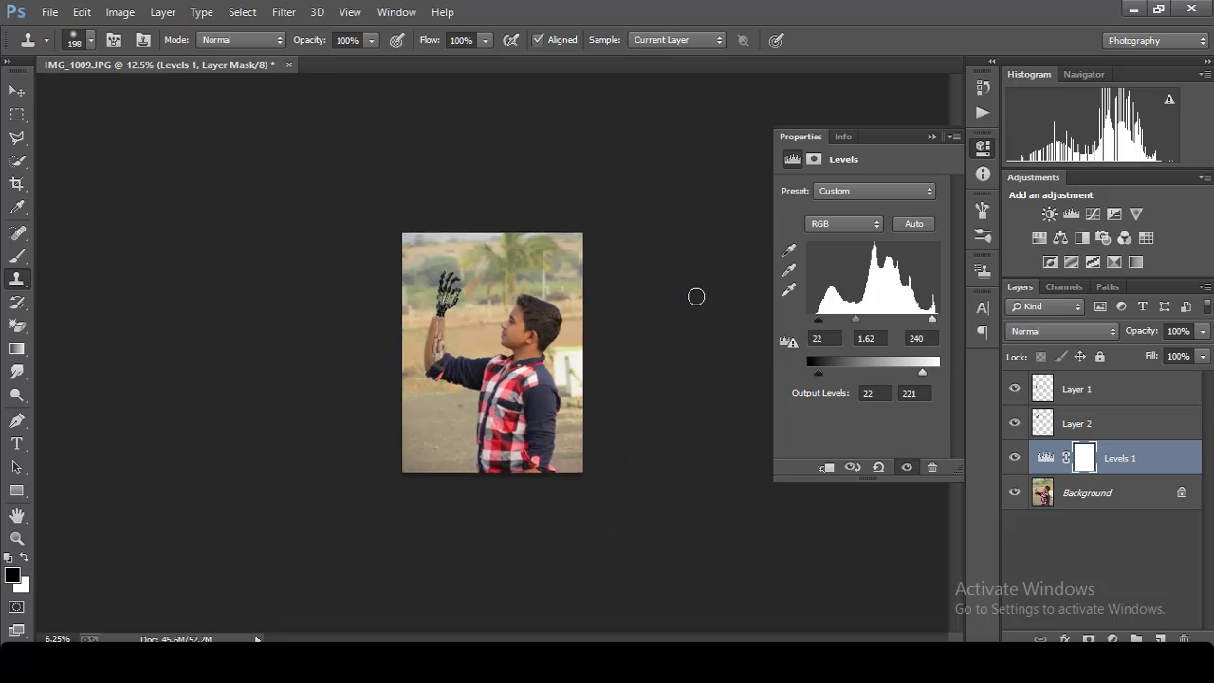
{"action": "key", "text": "ctrl+plus"}
{"action": "key", "text": "ctrl+plus"}
{"action": "left_click_drag", "start_coordinate": [810, 372], "coordinate": [828, 371]}
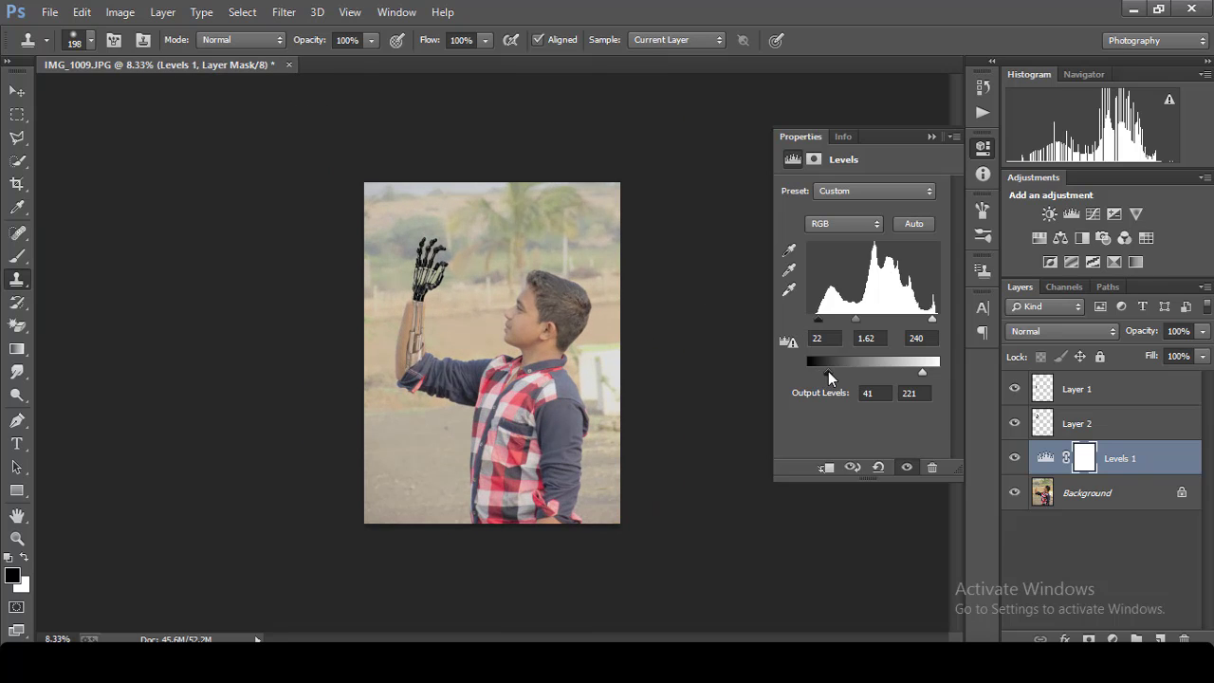
{"action": "left_click", "coordinate": [932, 137]}
Step: Select the Levels 1 and Background layers together
{"action": "key", "text": "ctrl+plus"}
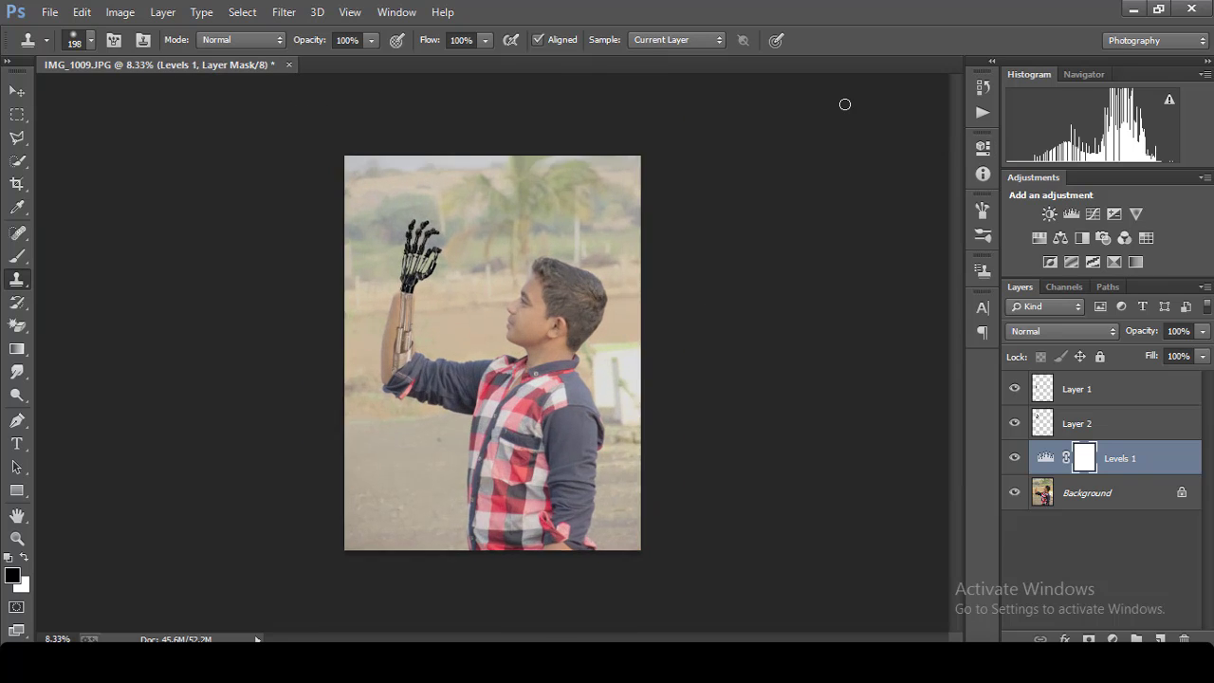
{"action": "key", "text": "ctrl+plus"}
{"action": "key", "text": "ctrl+plus"}
{"action": "key", "text": "ctrl+minus"}
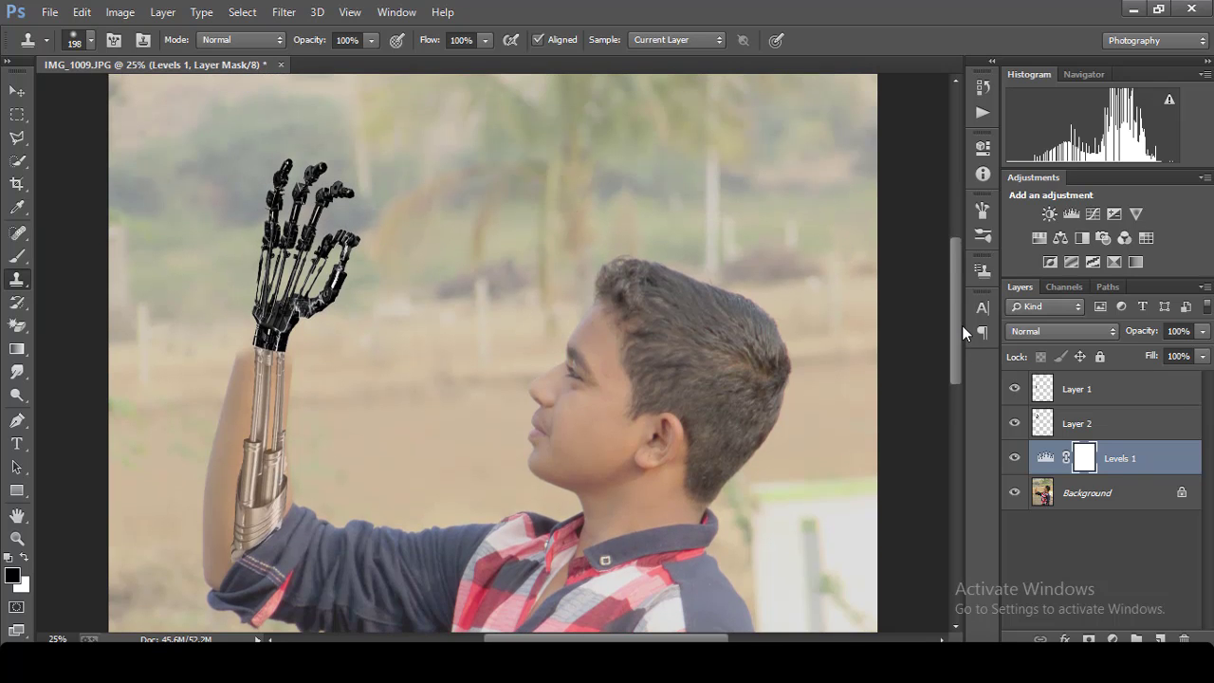
{"action": "key", "text": "ctrl+minus"}
{"action": "key", "text": "ctrl+minus"}
{"action": "key", "text": "ctrl+minus"}
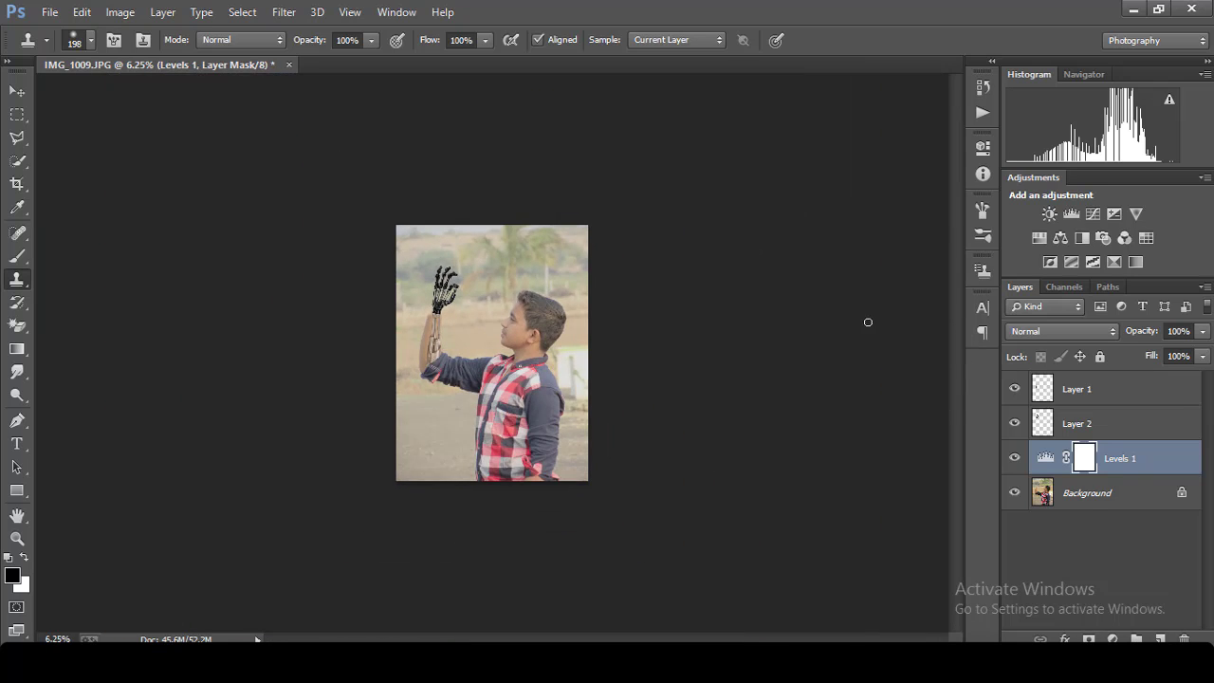
{"action": "left_click", "coordinate": [1095, 497]}
{"action": "left_click", "coordinate": [1114, 457], "text": "shift"}
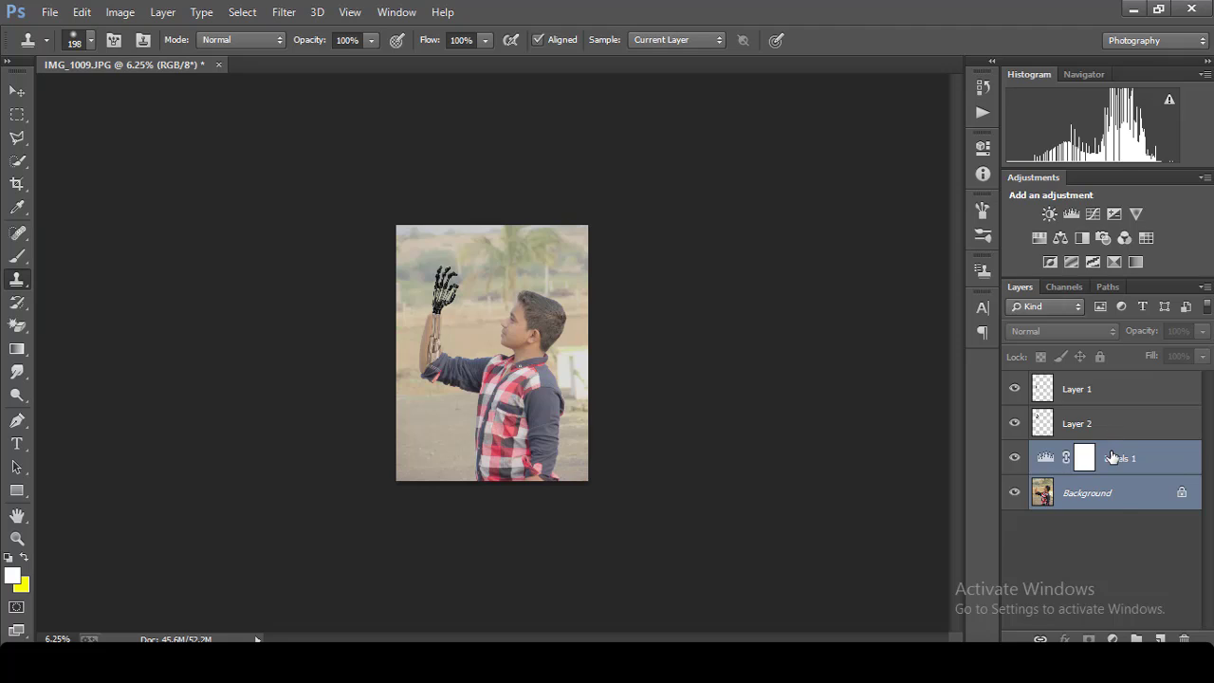
Step: Merge Levels 1 down into the Background layer
{"action": "right_click", "coordinate": [1113, 457]}
{"action": "left_click", "coordinate": [851, 521]}
{"action": "key", "text": "ctrl+z"}
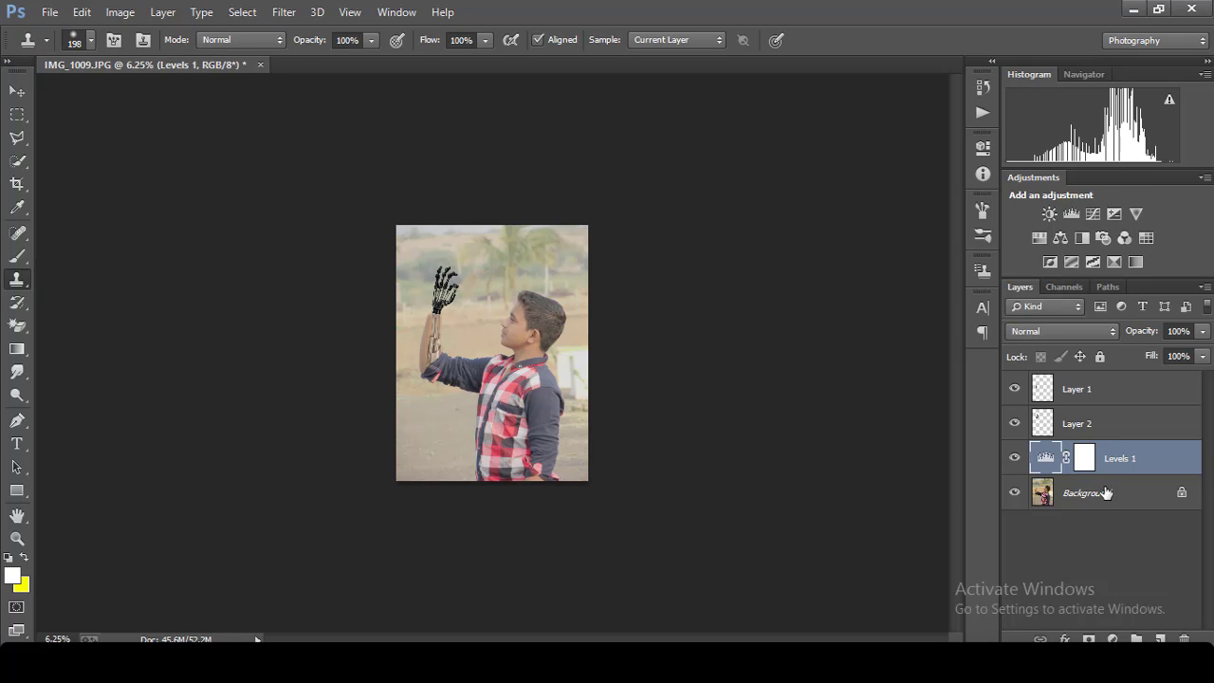
{"action": "left_click", "coordinate": [1105, 493], "text": "shift"}
{"action": "right_click", "coordinate": [1103, 495]}
{"action": "left_click", "coordinate": [1006, 399]}
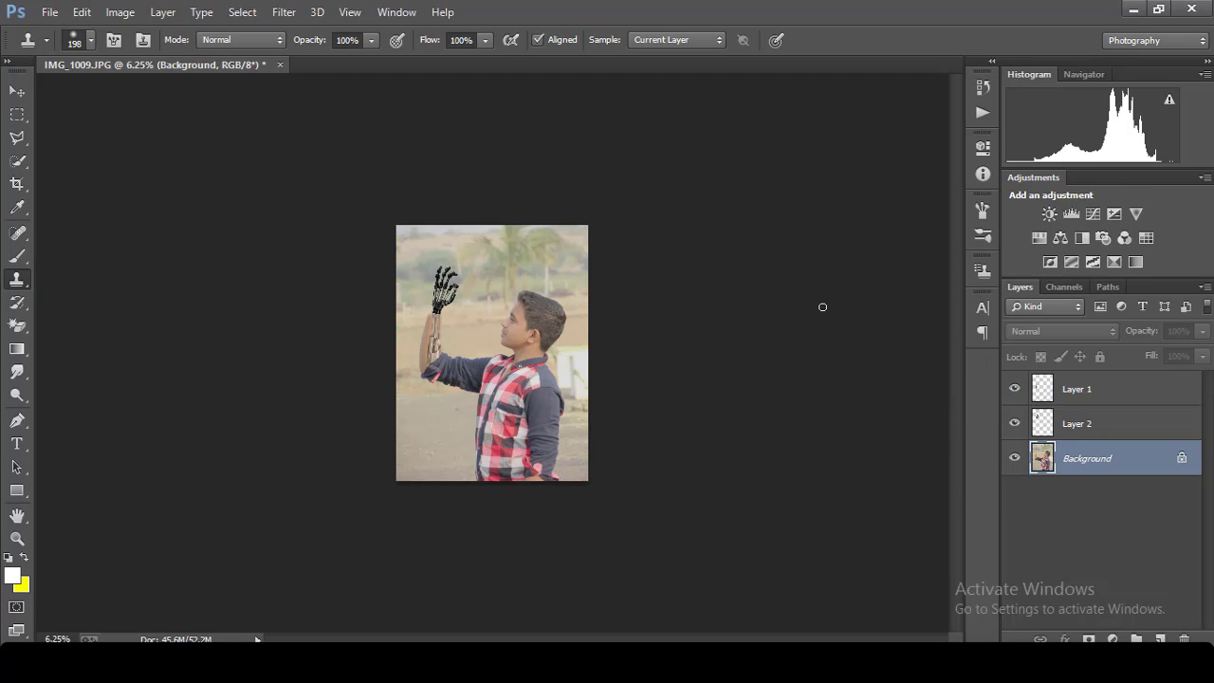
Step: Lower the robotic arm's Layer 1 fill to about 48%
{"action": "key", "text": "ctrl+plus"}
{"action": "left_click", "coordinate": [1170, 433]}
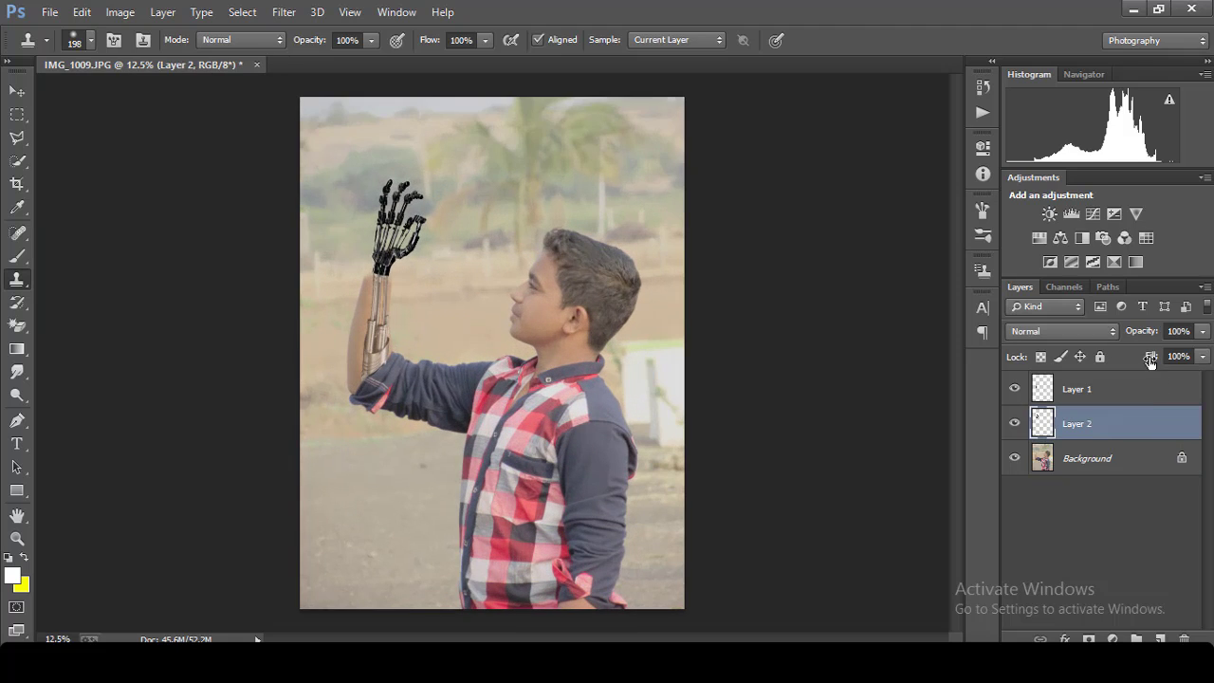
{"action": "left_click", "coordinate": [1179, 356]}
{"action": "left_click", "coordinate": [1119, 380]}
{"action": "mouse_move", "coordinate": [1152, 358]}
{"action": "left_mouse_down"}
{"action": "mouse_move", "coordinate": [1143, 380]}
{"action": "mouse_move", "coordinate": [1138, 366]}
{"action": "left_mouse_up"}
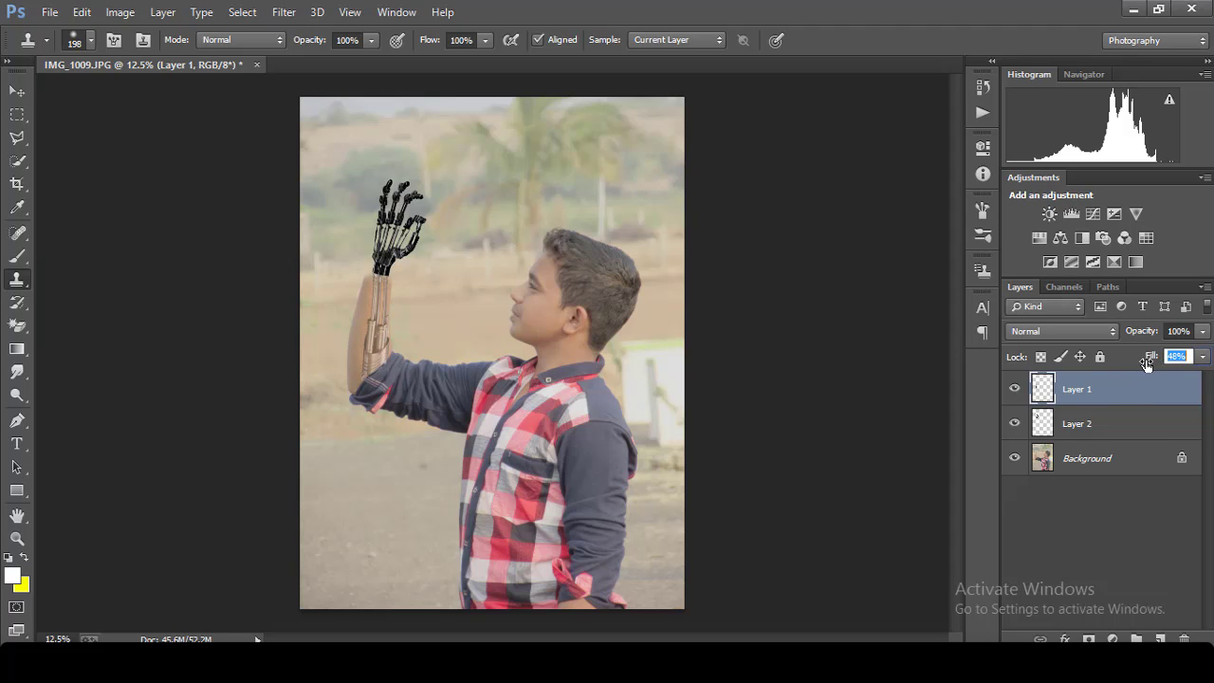
{"action": "key", "text": "ctrl+minus"}
{"action": "key", "text": "ctrl+minus"}
{"action": "key", "text": "ctrl+minus"}
{"action": "key", "text": "ctrl+plus"}
{"action": "key", "text": "ctrl+plus"}
{"action": "key", "text": "ctrl+plus"}
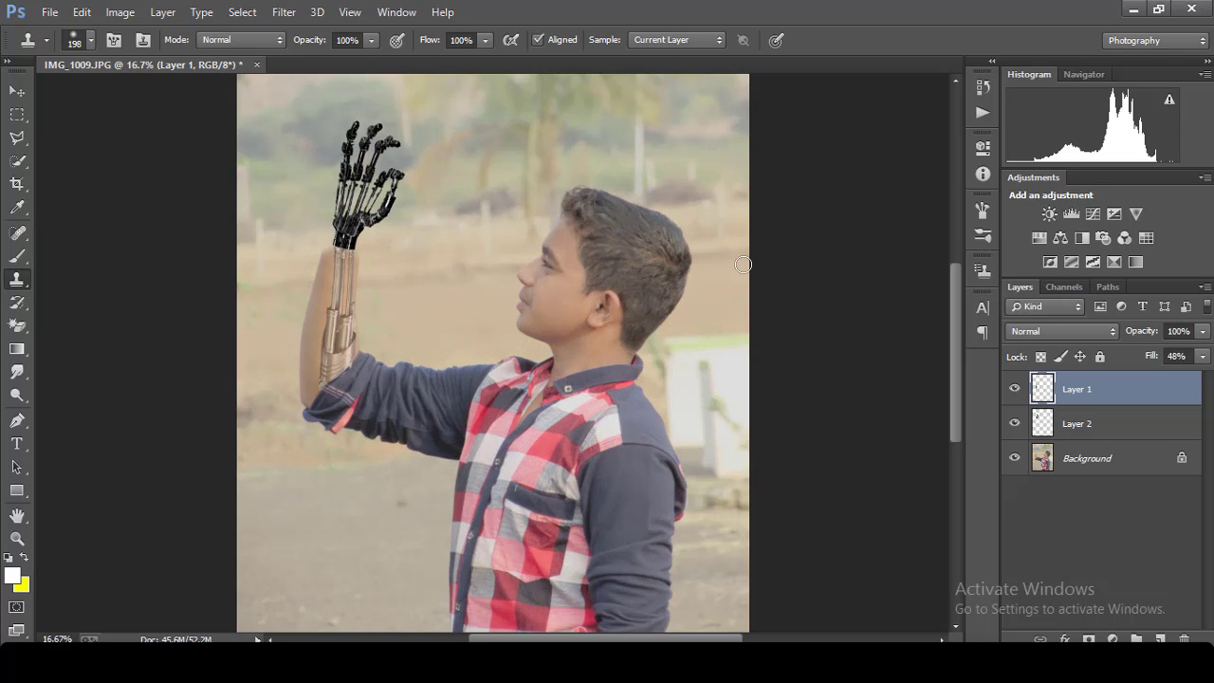
{"action": "key", "text": "ctrl+plus"}
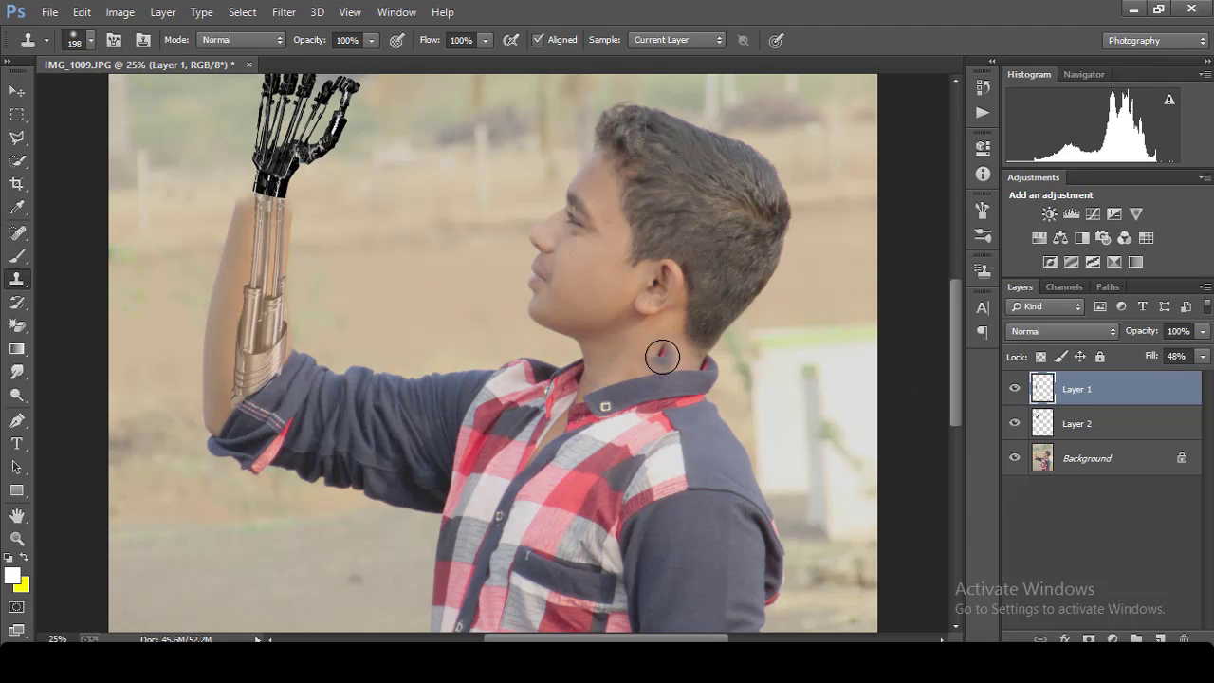
Step: Nudge the robotic arm down-right and warp its upper end and hand corners
{"action": "key", "text": "v"}
{"action": "left_click_drag", "start_coordinate": [244, 290], "coordinate": [252, 319]}
{"action": "key", "text": "ctrl+t"}
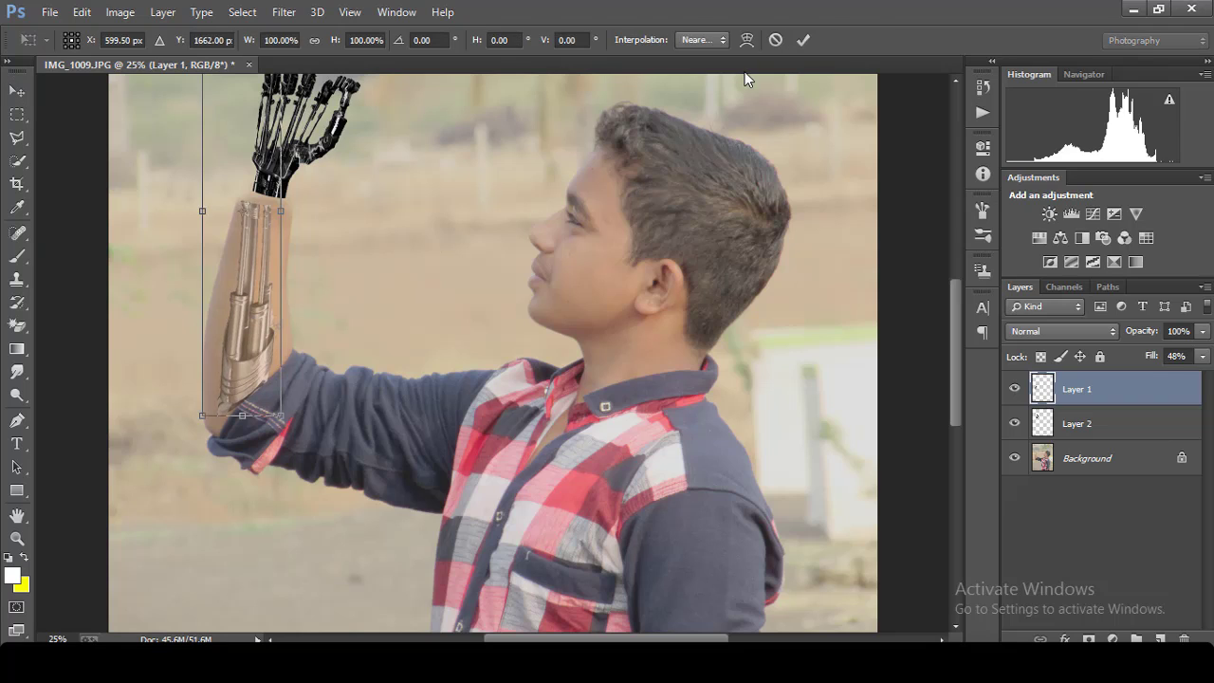
{"action": "left_click", "coordinate": [747, 39]}
{"action": "mouse_move", "coordinate": [249, 209]}
{"action": "left_mouse_down"}
{"action": "mouse_move", "coordinate": [284, 206]}
{"action": "mouse_move", "coordinate": [256, 201]}
{"action": "left_mouse_up"}
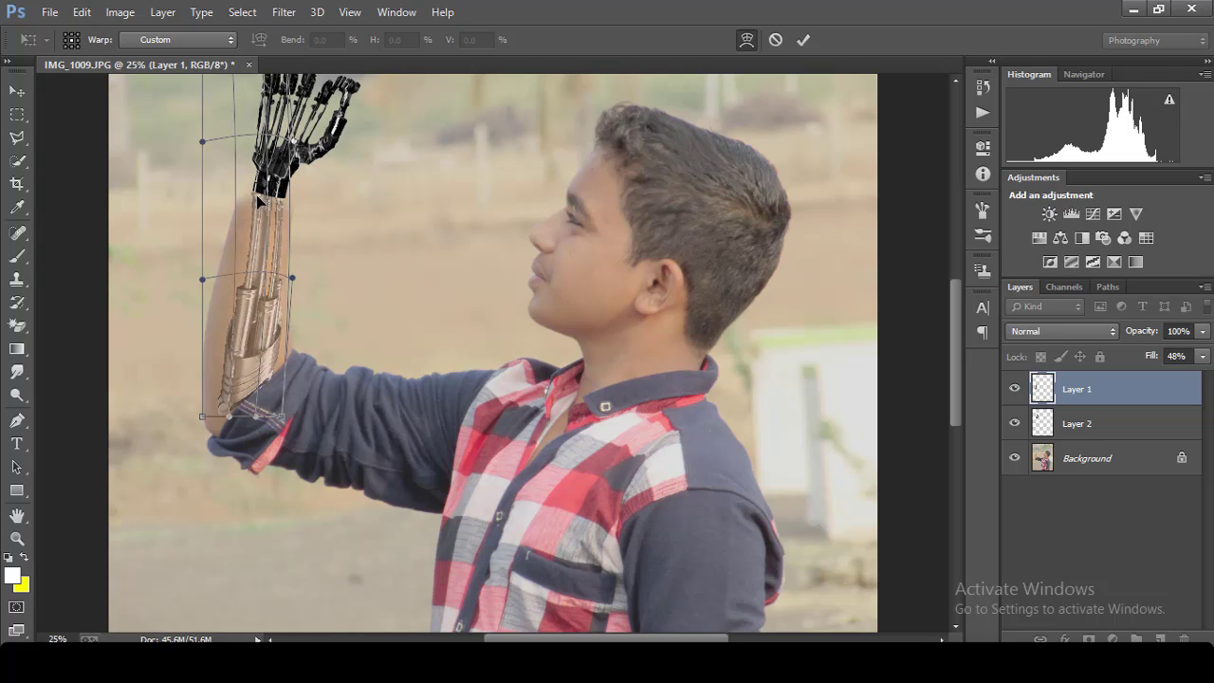
{"action": "key", "text": "ctrl+minus"}
{"action": "key", "text": "ctrl+minus"}
{"action": "key", "text": "ctrl+plus"}
{"action": "key", "text": "ctrl+plus"}
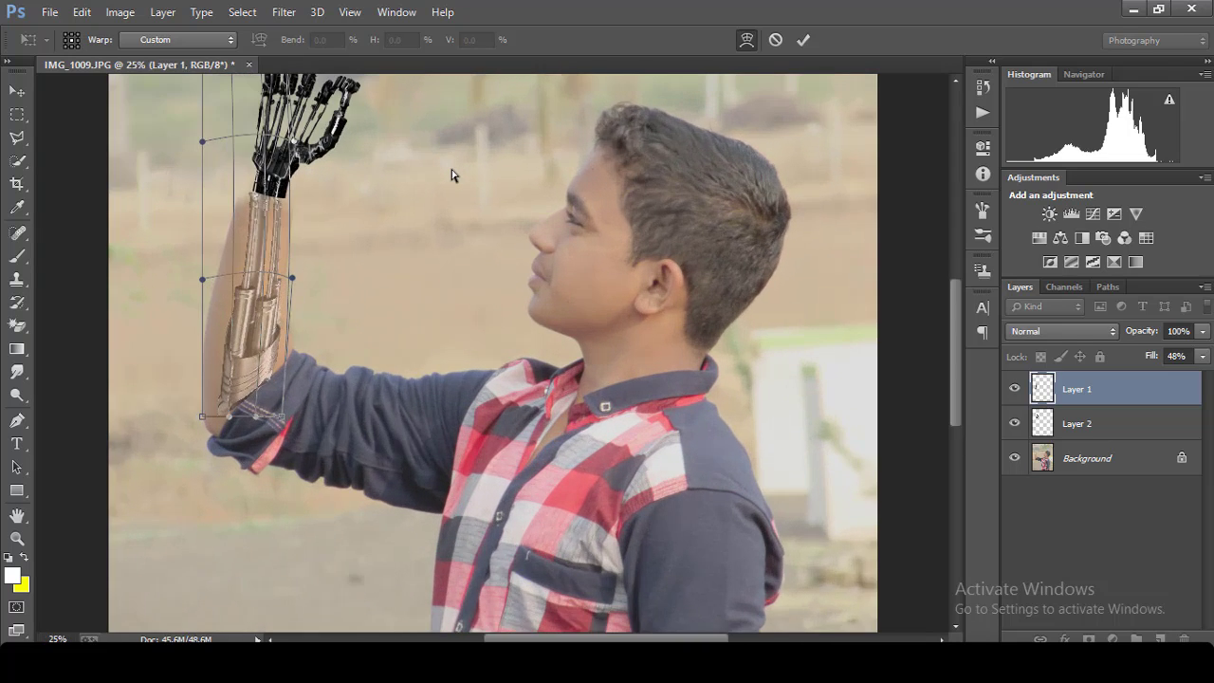
{"action": "key", "text": "ctrl+minus"}
{"action": "left_click_drag", "start_coordinate": [352, 121], "coordinate": [387, 128]}
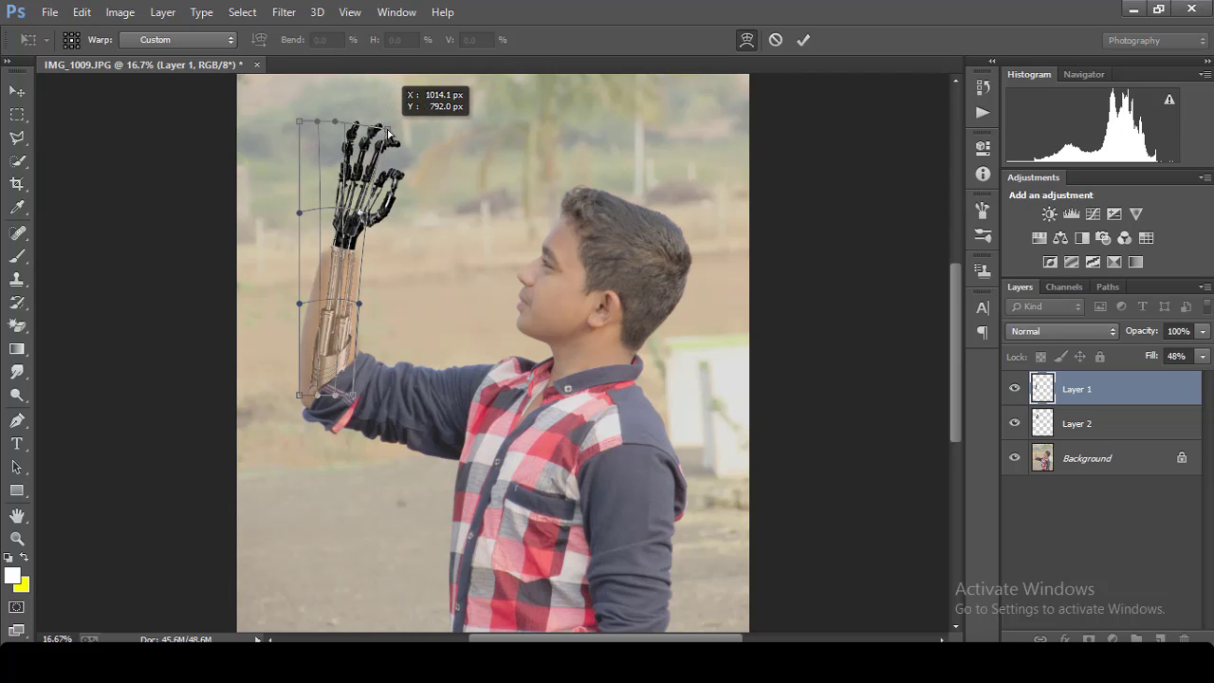
{"action": "left_click_drag", "start_coordinate": [298, 123], "coordinate": [364, 96]}
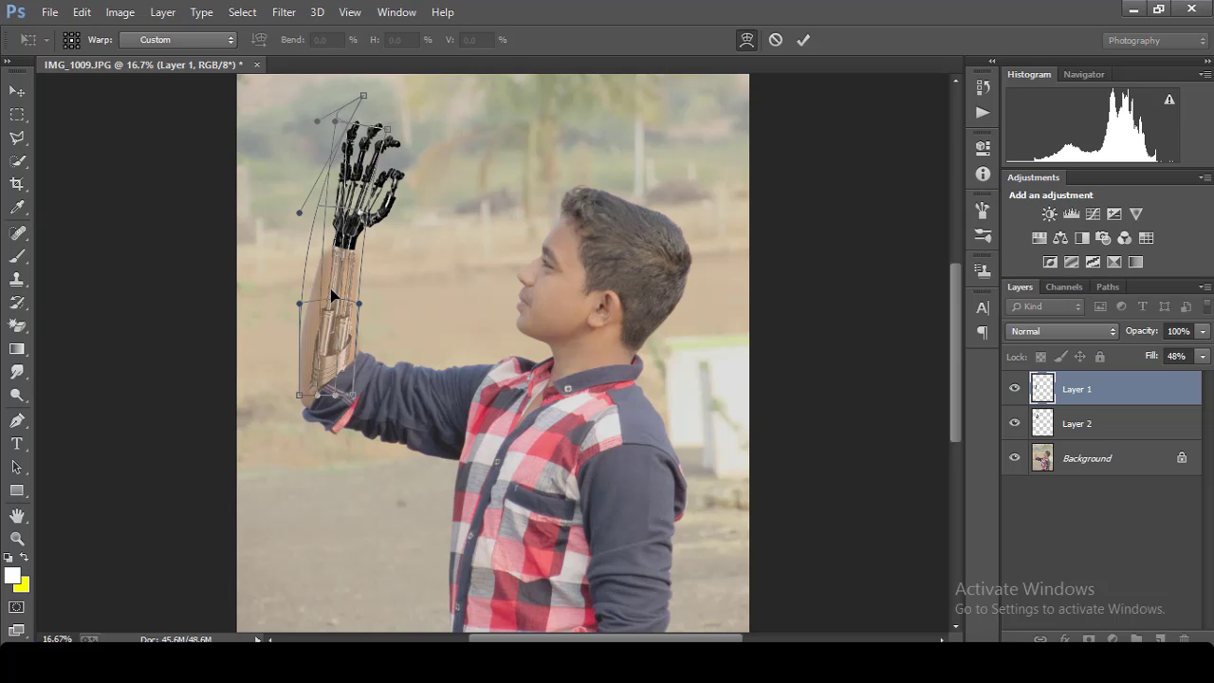
Step: Warp the arm's right edge and bottom-left corner to hug the forearm, then apply
{"action": "left_click_drag", "start_coordinate": [332, 295], "coordinate": [327, 294]}
{"action": "key", "text": "ctrl+plus"}
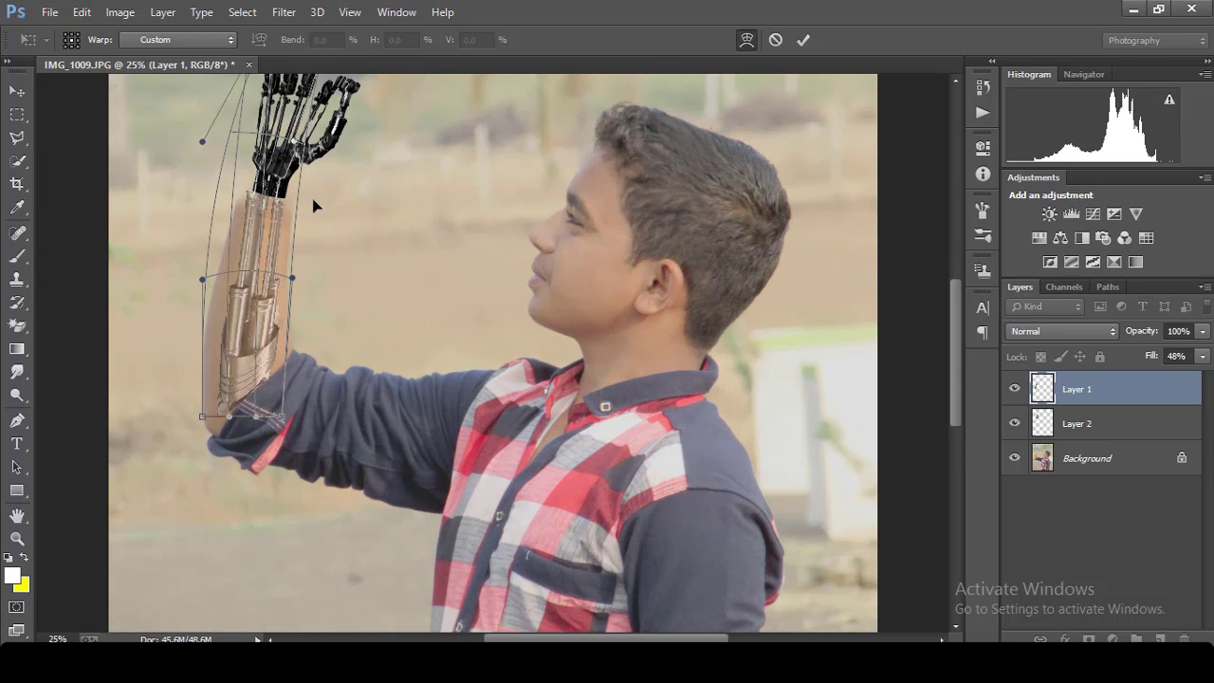
{"action": "left_click_drag", "start_coordinate": [623, 638], "coordinate": [566, 639]}
{"action": "left_click_drag", "start_coordinate": [956, 364], "coordinate": [959, 337]}
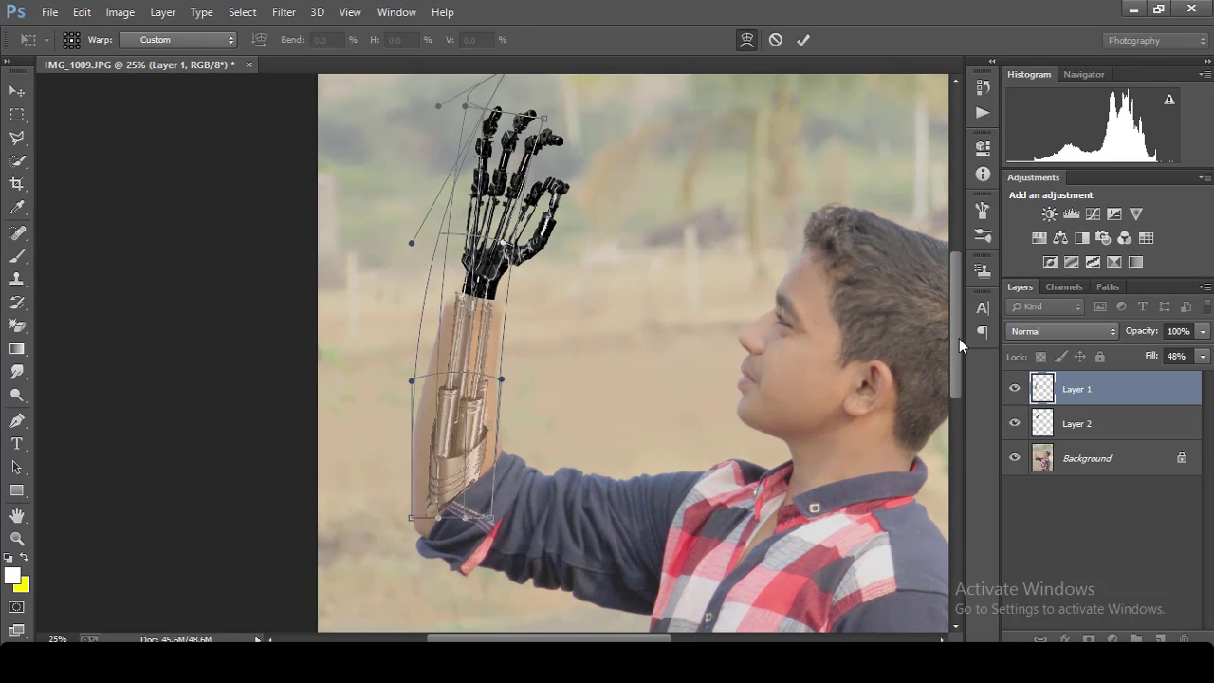
{"action": "left_click_drag", "start_coordinate": [501, 384], "coordinate": [487, 369]}
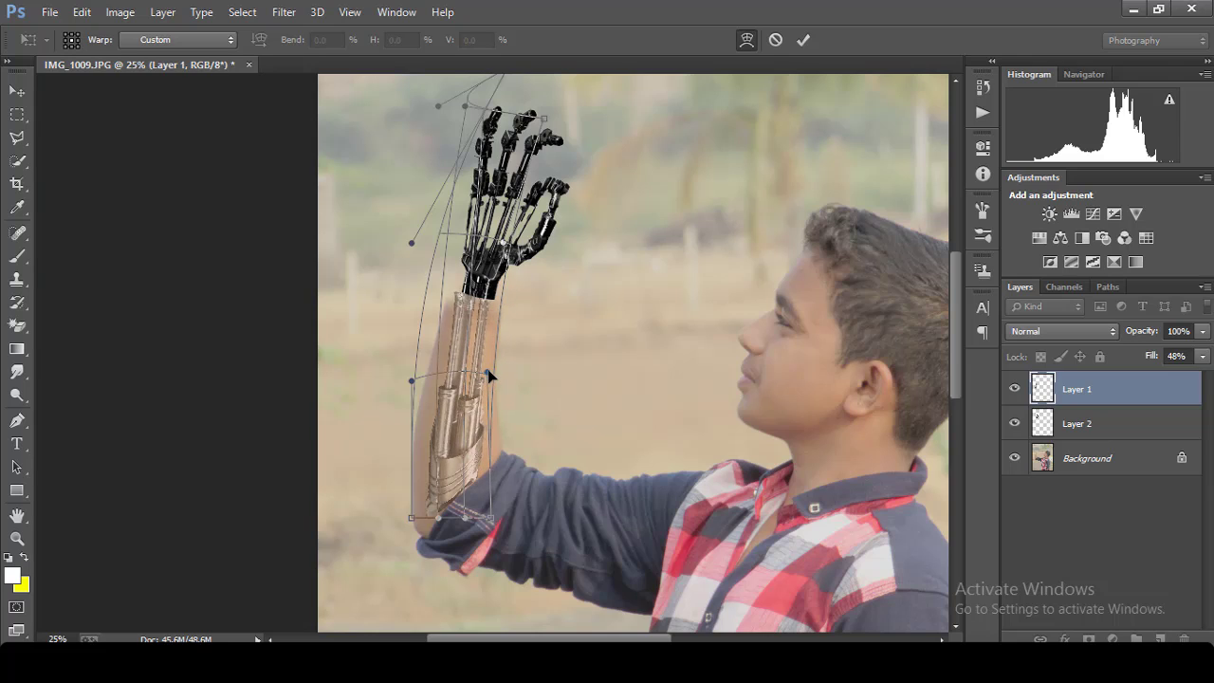
{"action": "left_click_drag", "start_coordinate": [477, 465], "coordinate": [481, 457]}
{"action": "left_click_drag", "start_coordinate": [412, 519], "coordinate": [417, 531]}
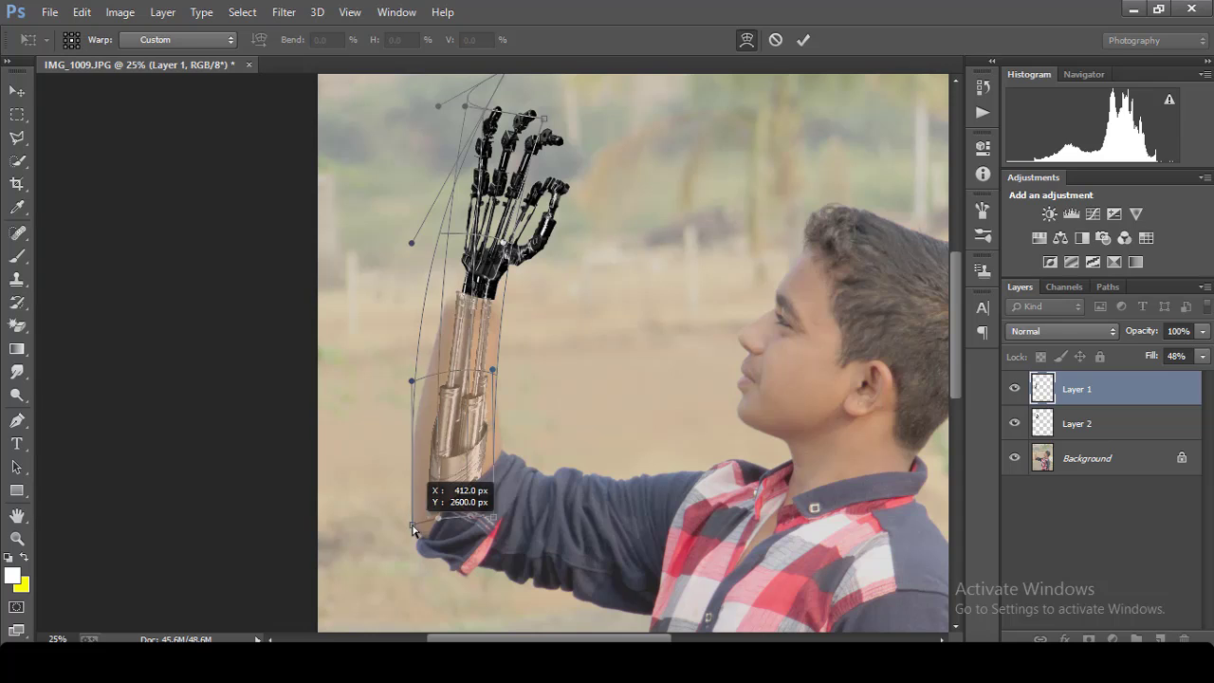
{"action": "left_click", "coordinate": [804, 41]}
Step: Apply a second warp bending the arm's metal tubes slightly to the right
{"action": "key", "text": "ctrl+plus"}
{"action": "key", "text": "ctrl+plus"}
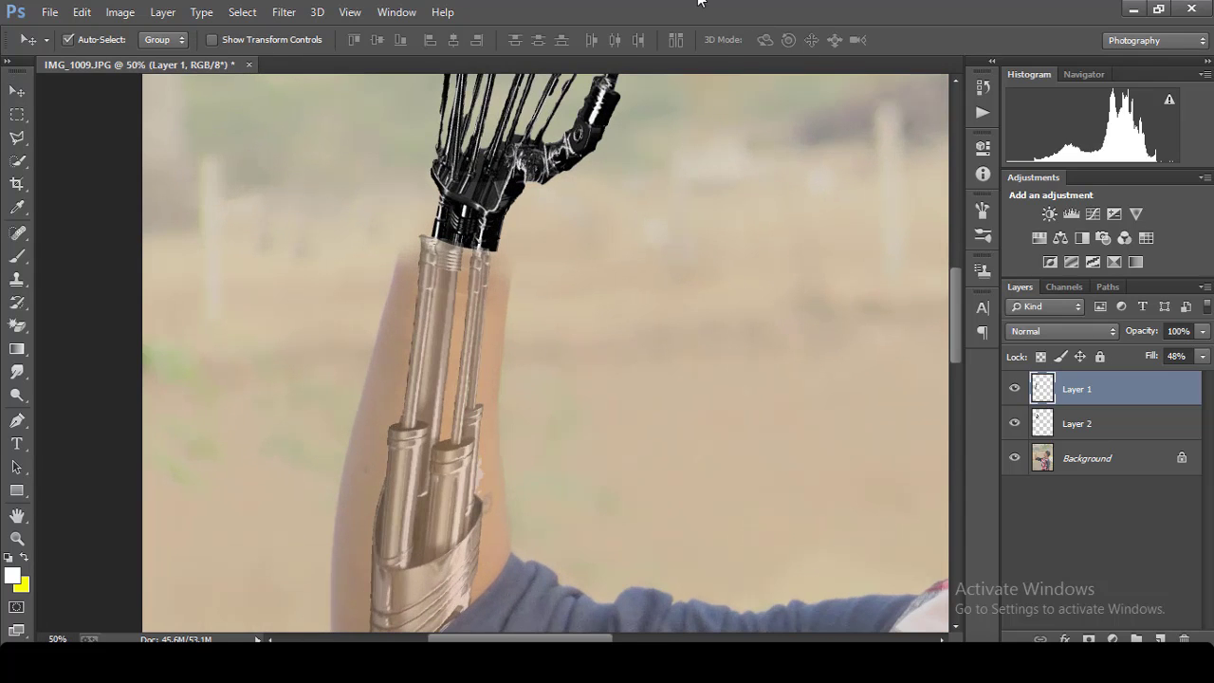
{"action": "key", "text": "ctrl+t"}
{"action": "left_click", "coordinate": [747, 40]}
{"action": "left_click_drag", "start_coordinate": [430, 238], "coordinate": [437, 244]}
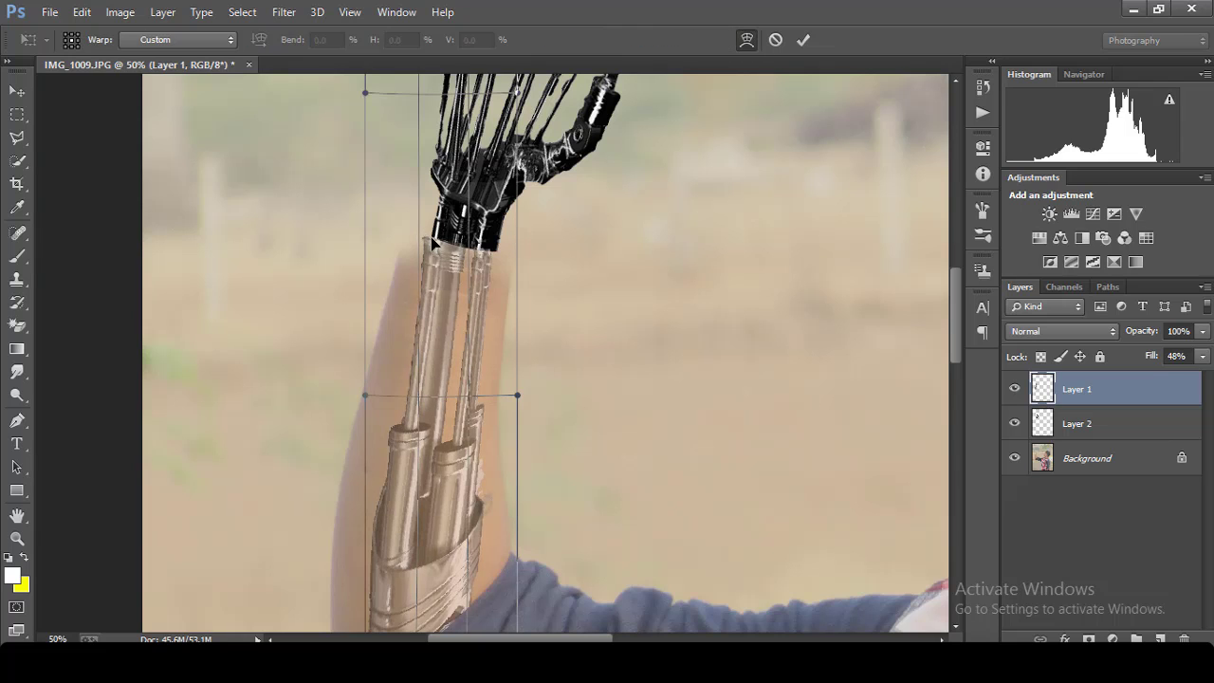
{"action": "left_click", "coordinate": [801, 40]}
{"action": "key", "text": "ctrl+minus"}
{"action": "key", "text": "ctrl+minus"}
{"action": "key", "text": "ctrl+minus"}
{"action": "key", "text": "ctrl+minus"}
{"action": "key", "text": "ctrl+minus"}
{"action": "key", "text": "ctrl+minus"}
{"action": "key", "text": "ctrl+minus"}
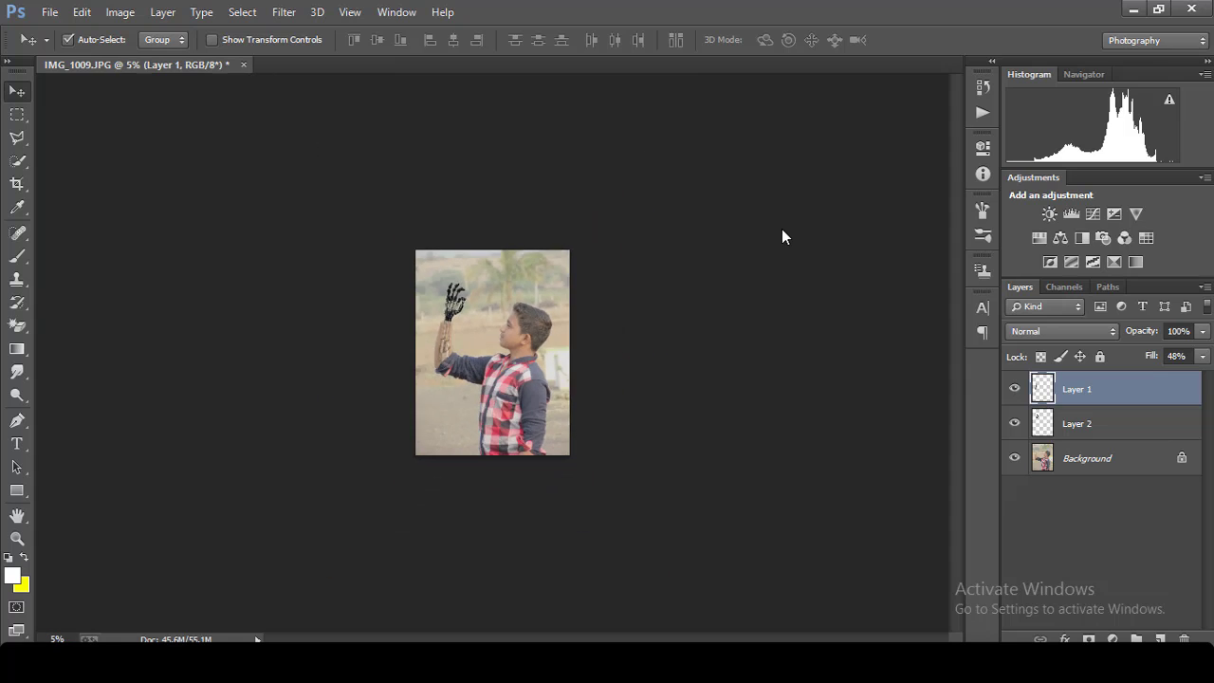
{"action": "key", "text": "ctrl+plus"}
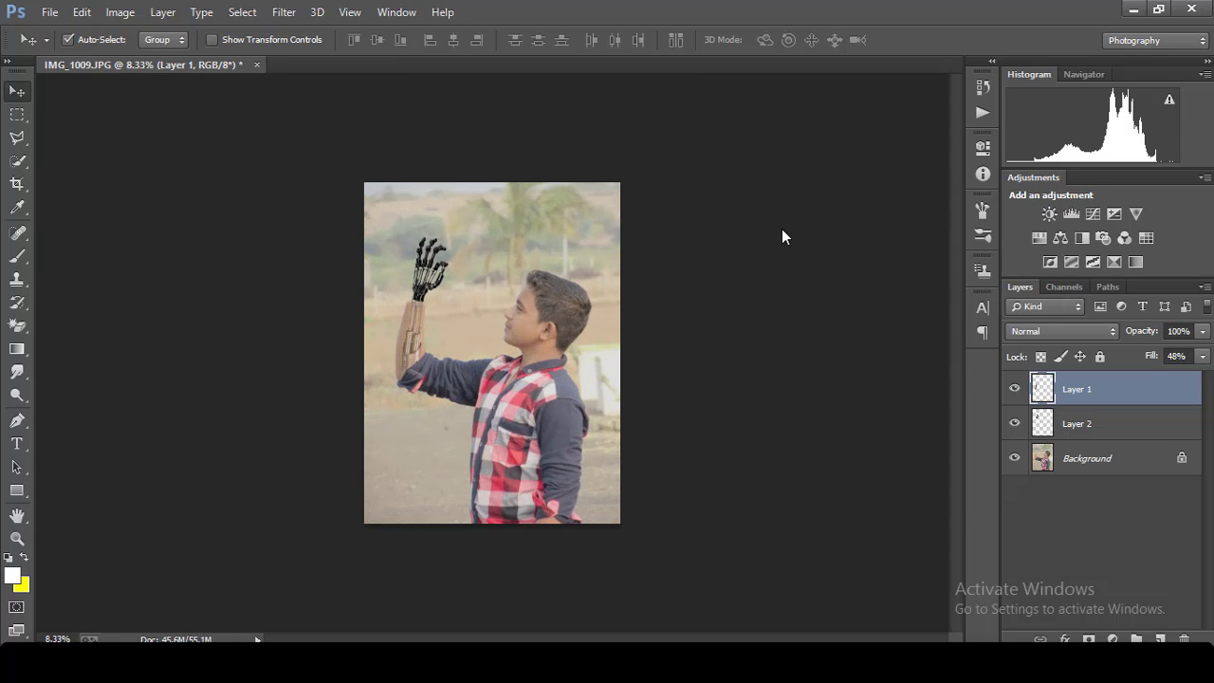
{"action": "key", "text": "ctrl+plus"}
{"action": "key", "text": "ctrl+plus"}
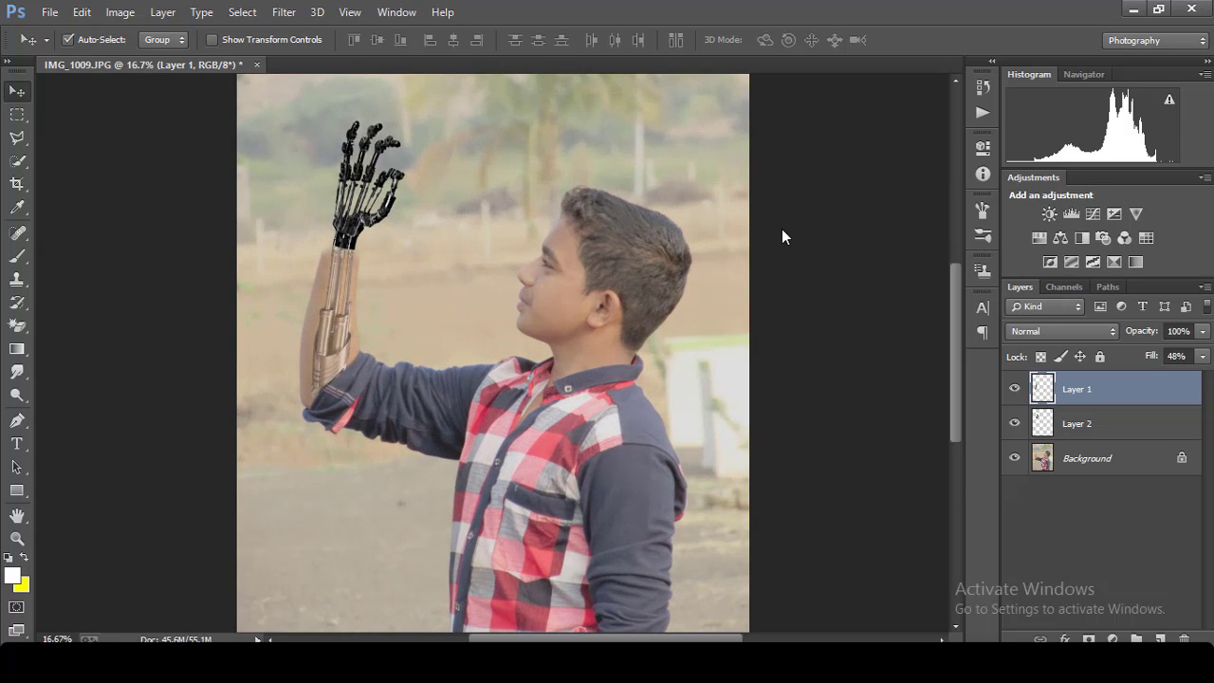
{"action": "key", "text": "ctrl+plus"}
{"action": "key", "text": "ctrl+plus"}
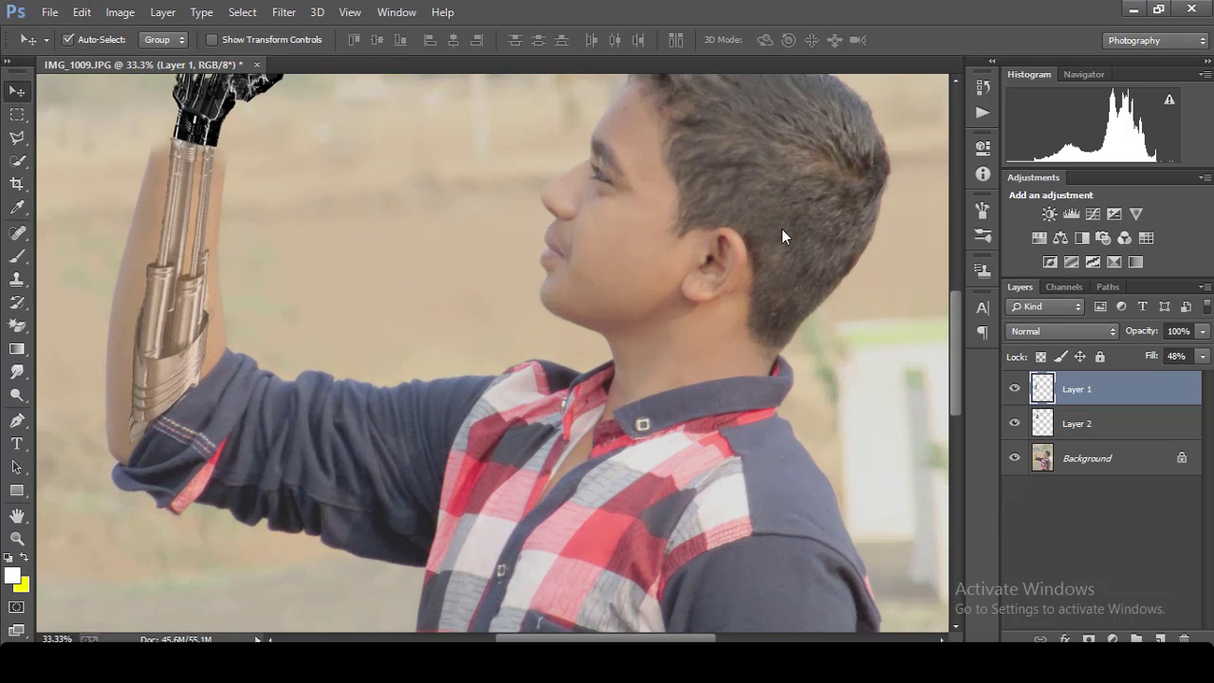
{"action": "key", "text": "ctrl+minus"}
{"action": "key", "text": "ctrl+minus"}
{"action": "key", "text": "ctrl+minus"}
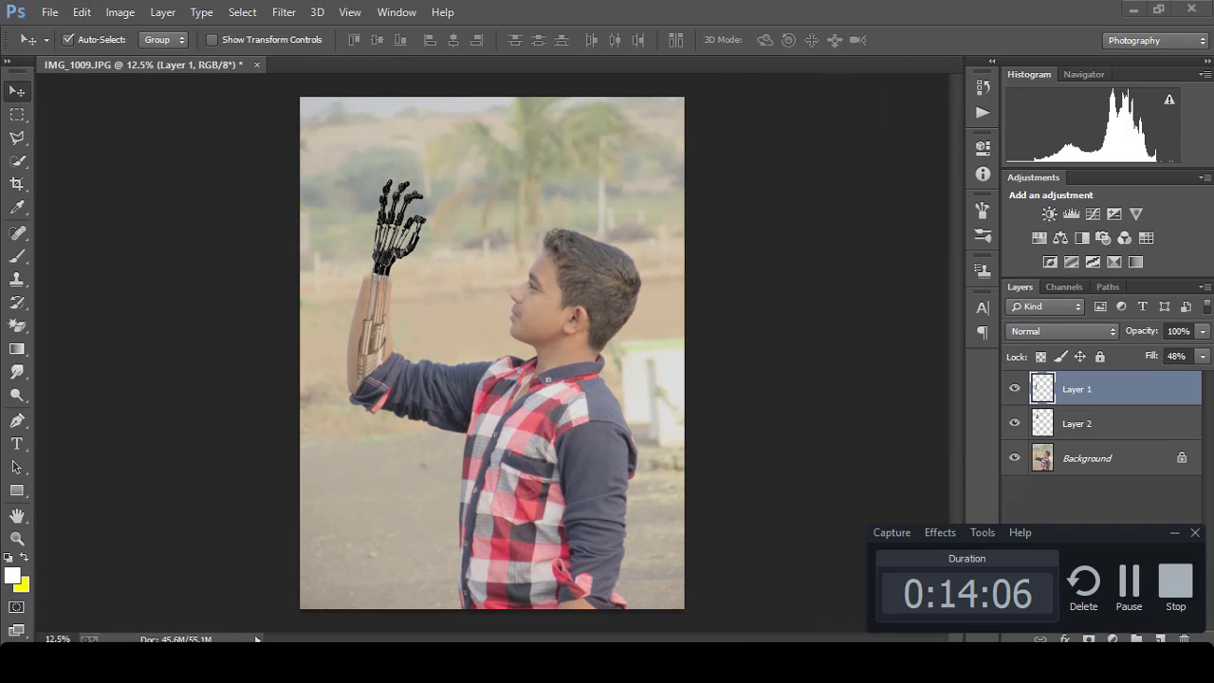
{"action": "left_click", "coordinate": [1175, 534]}
{"action": "key", "text": "ctrl+minus"}
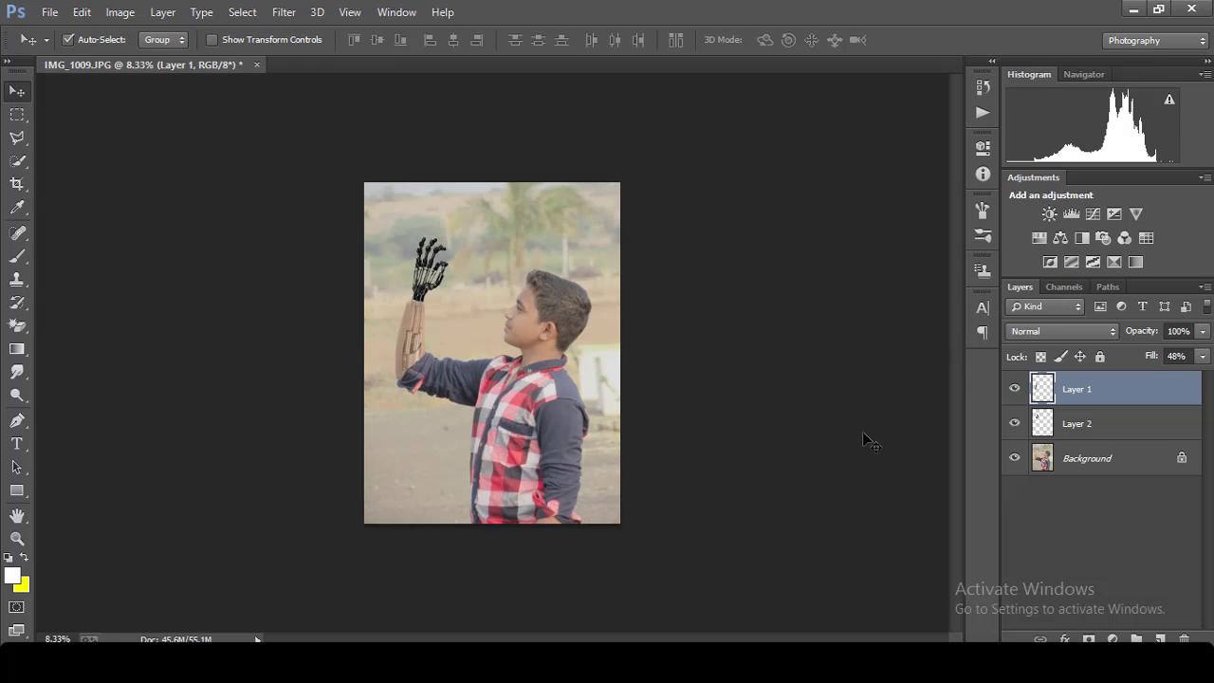
{"action": "key", "text": "ctrl+minus"}
{"action": "key", "text": "ctrl+plus"}
{"action": "key", "text": "ctrl+plus"}
{"action": "key", "text": "ctrl+plus"}
{"action": "key", "text": "ctrl+plus"}
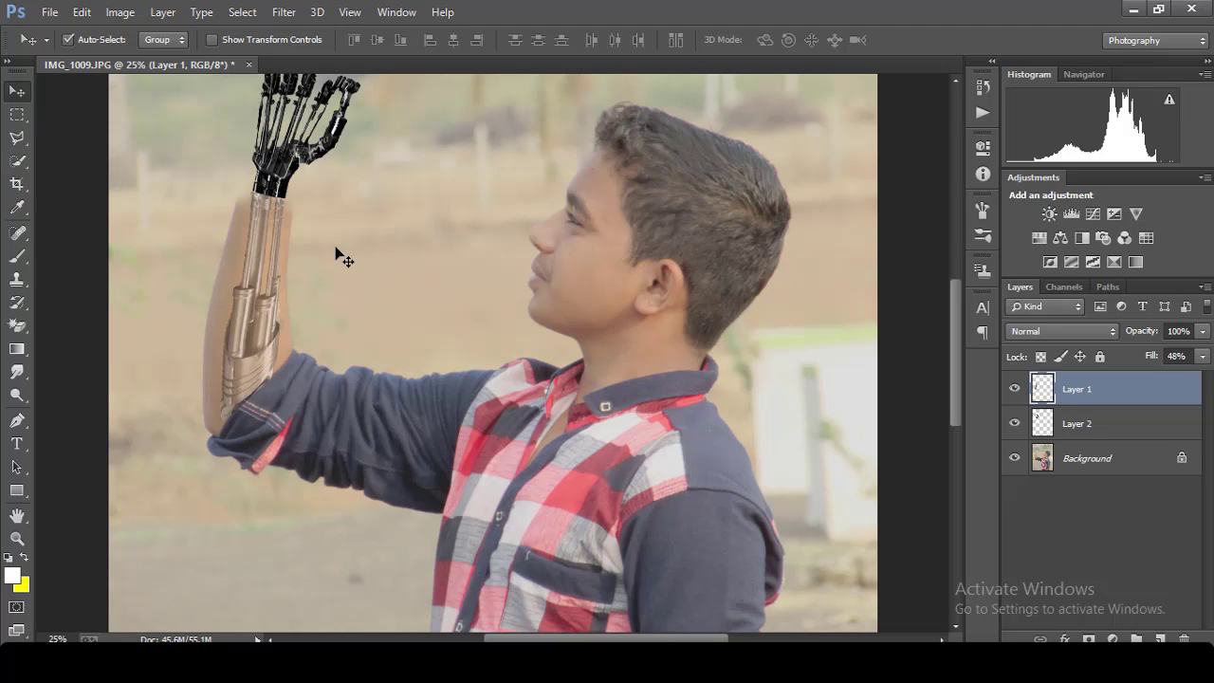
{"action": "key", "text": "ctrl+minus"}
{"action": "key", "text": "ctrl+minus"}
{"action": "key", "text": "ctrl+minus"}
{"action": "key", "text": "ctrl+minus"}
{"action": "key", "text": "ctrl+minus"}
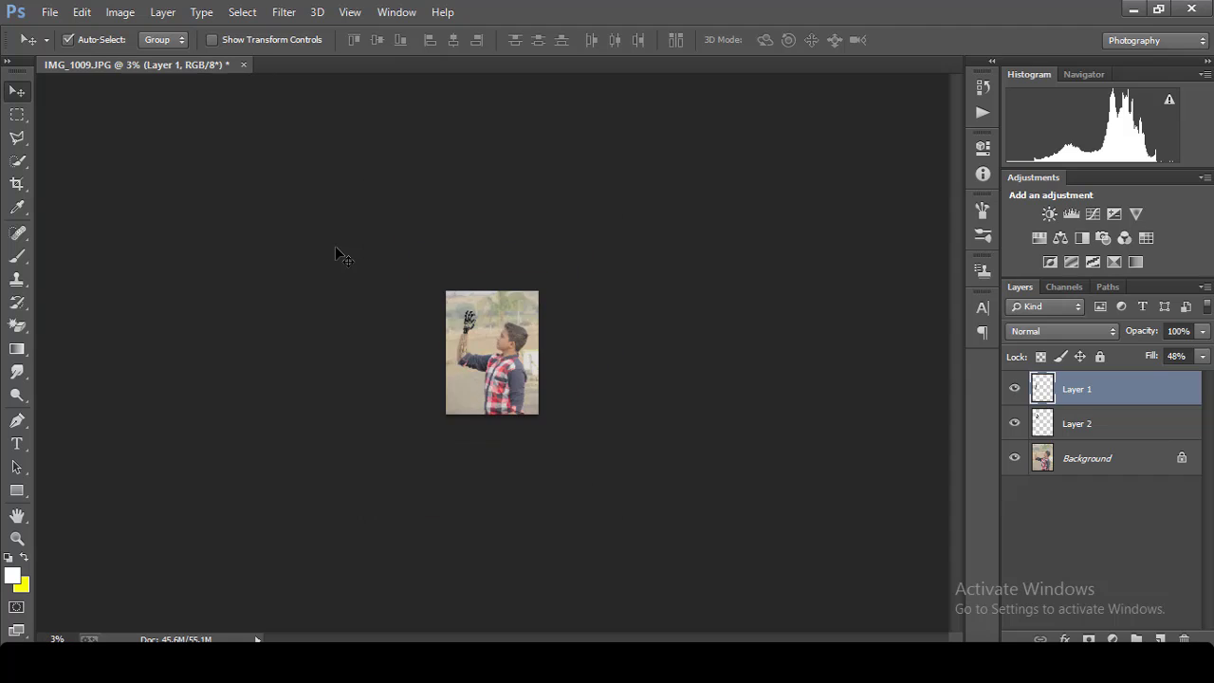
{"action": "key", "text": "ctrl+plus"}
{"action": "key", "text": "ctrl+plus"}
{"action": "key", "text": "ctrl+plus"}
{"action": "key", "text": "ctrl+plus"}
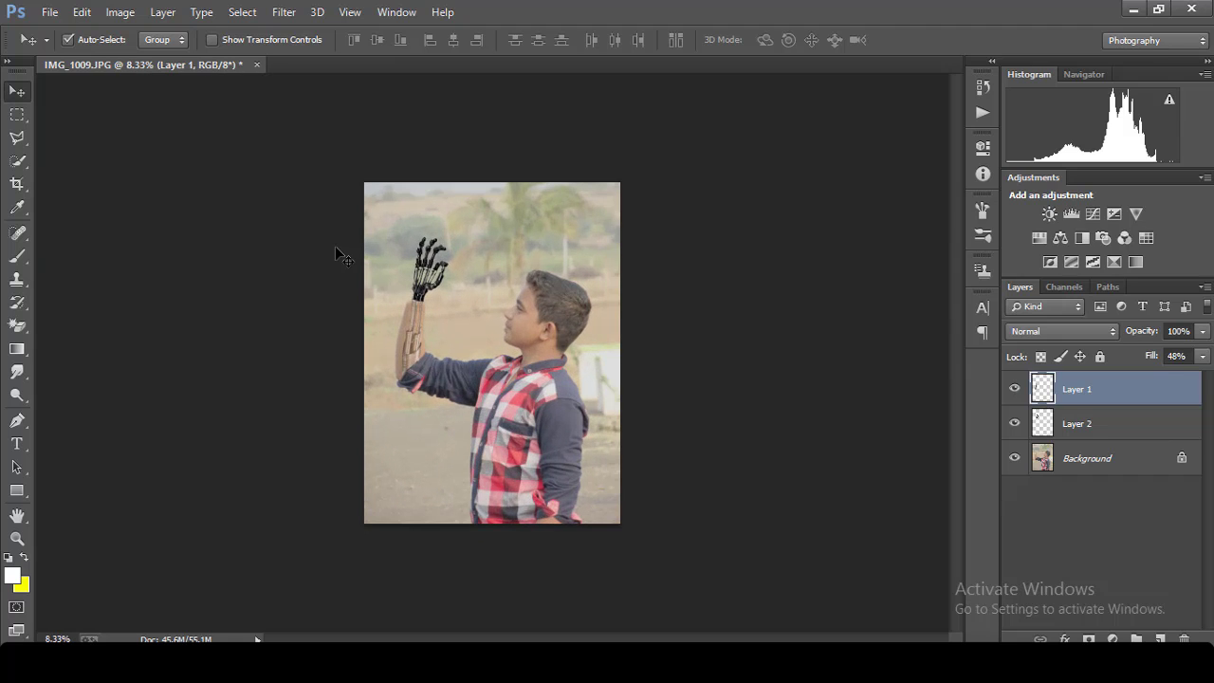
Step: Merge all layers into a single Background layer
{"action": "left_click", "coordinate": [1085, 467]}
{"action": "left_click", "coordinate": [1086, 424], "text": "shift"}
{"action": "left_click", "coordinate": [1093, 397], "text": "shift"}
{"action": "right_click", "coordinate": [1092, 397]}
{"action": "left_click", "coordinate": [803, 509]}
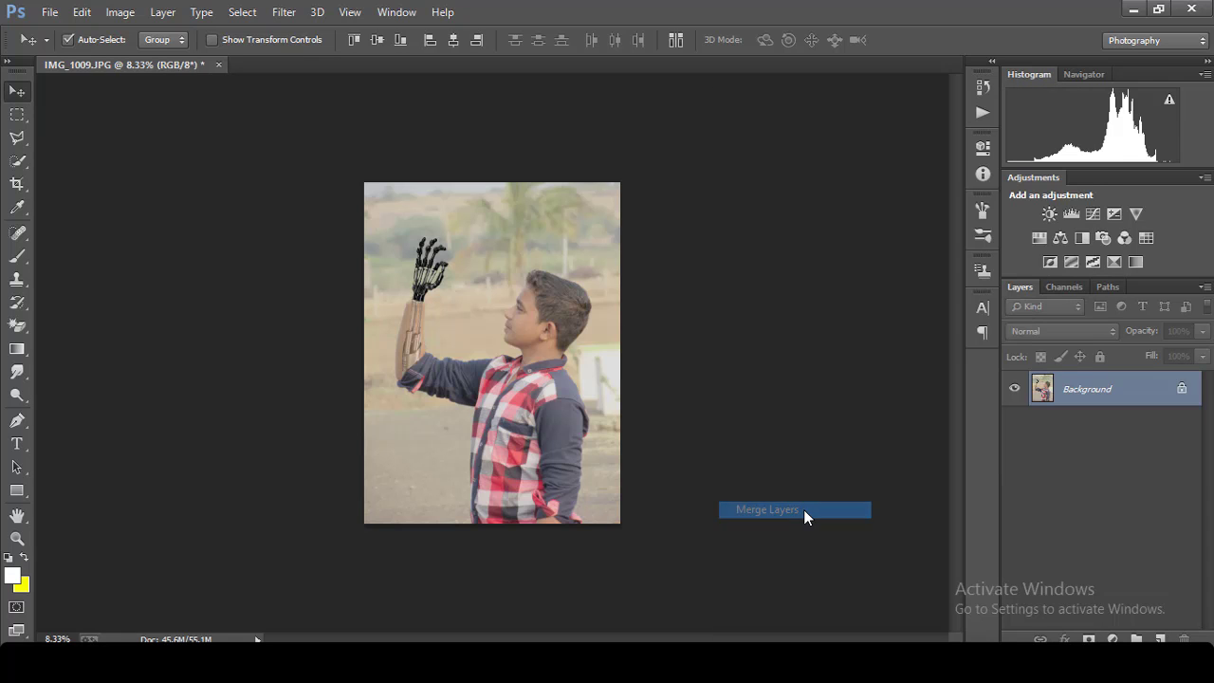
Step: In Camera Raw, reset Basic and set Clarity +62, Blacks +57, Shadows +47
{"action": "left_click", "coordinate": [284, 12]}
{"action": "left_click", "coordinate": [319, 116]}
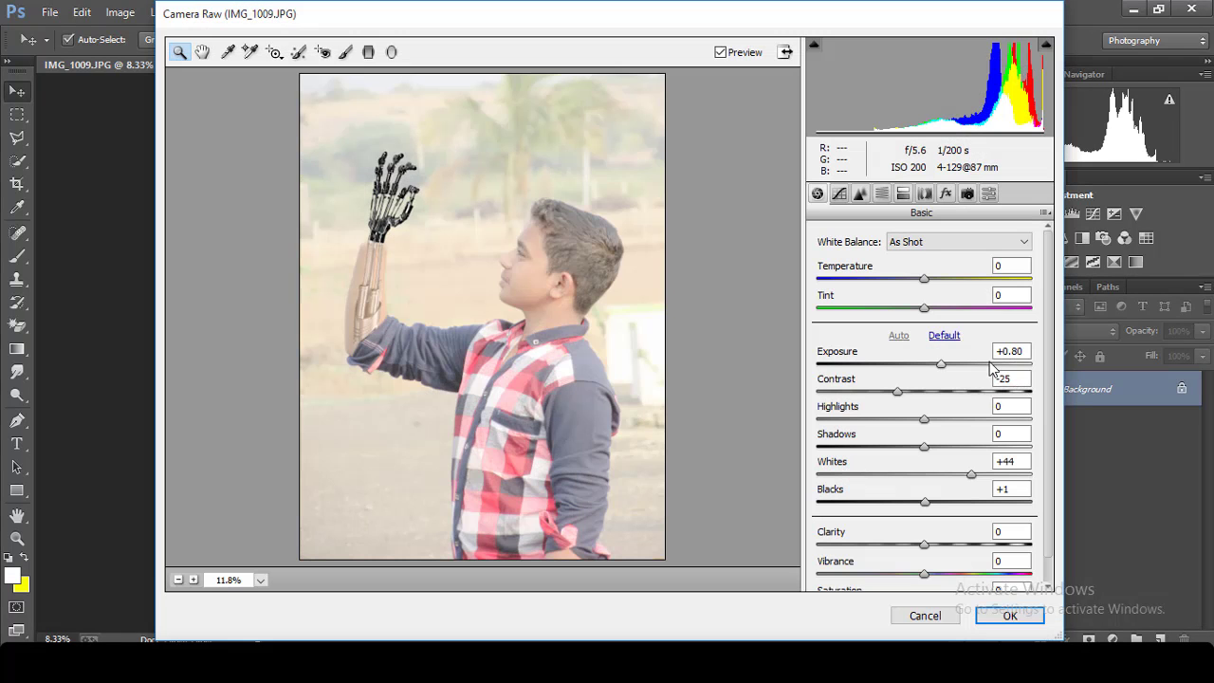
{"action": "left_click", "coordinate": [943, 335]}
{"action": "left_click", "coordinate": [974, 547]}
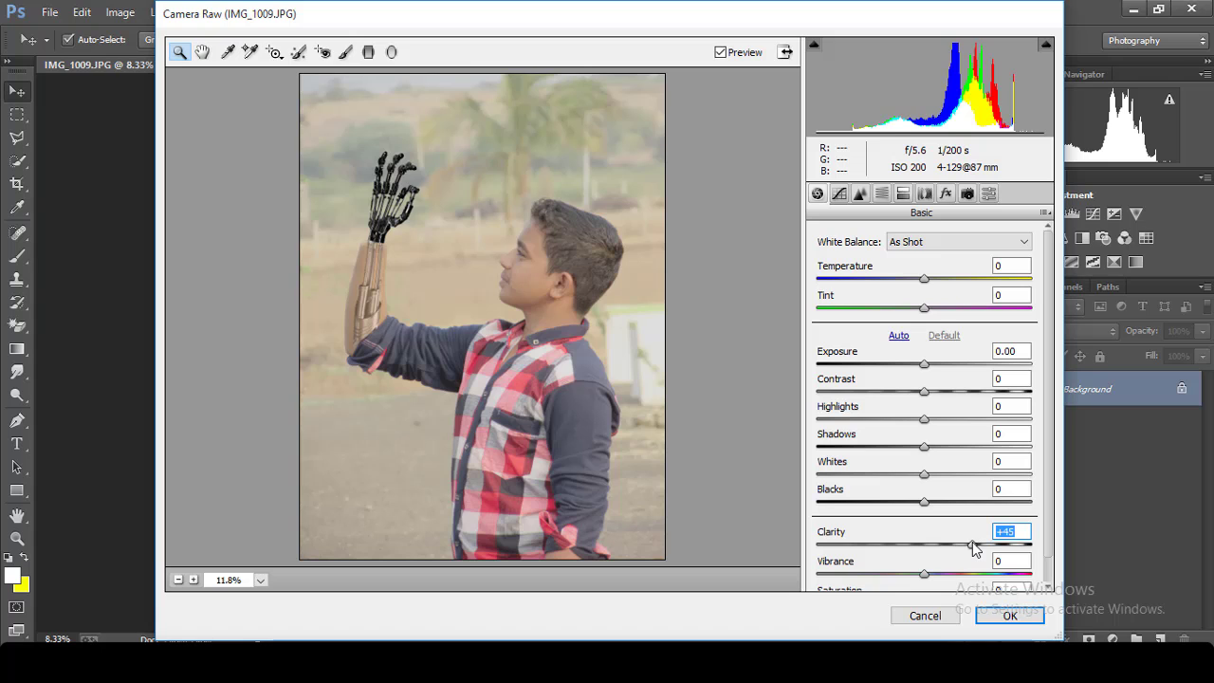
{"action": "left_click_drag", "start_coordinate": [974, 547], "coordinate": [991, 550]}
{"action": "left_click_drag", "start_coordinate": [941, 510], "coordinate": [983, 511]}
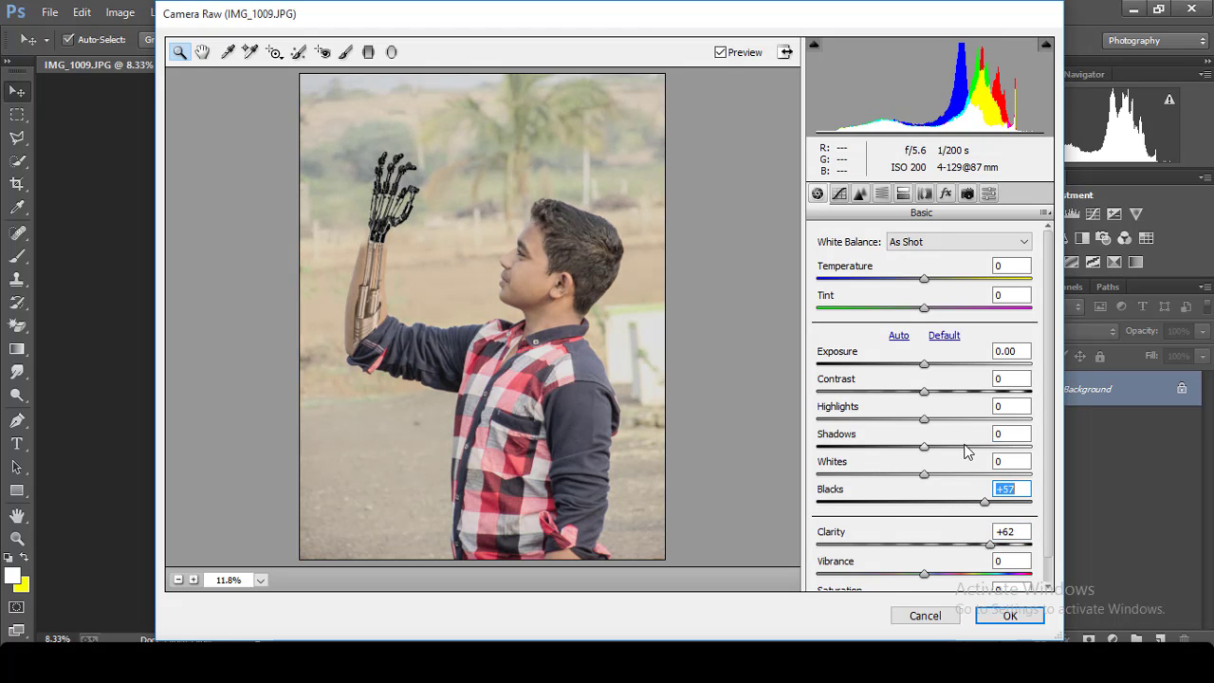
{"action": "left_click_drag", "start_coordinate": [966, 452], "coordinate": [976, 452]}
Step: Set Camera Raw Highlights to -81, Whites to +38 and Vibrance to +18
{"action": "left_click_drag", "start_coordinate": [896, 424], "coordinate": [858, 424]}
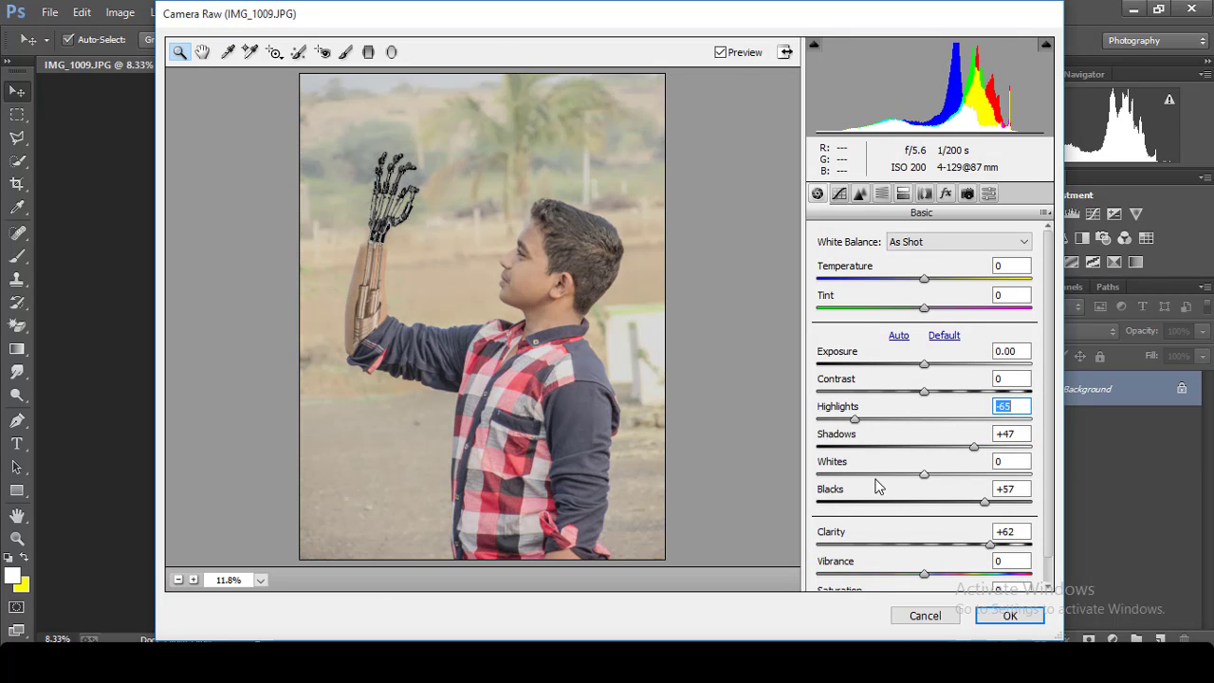
{"action": "left_click_drag", "start_coordinate": [867, 474], "coordinate": [982, 472]}
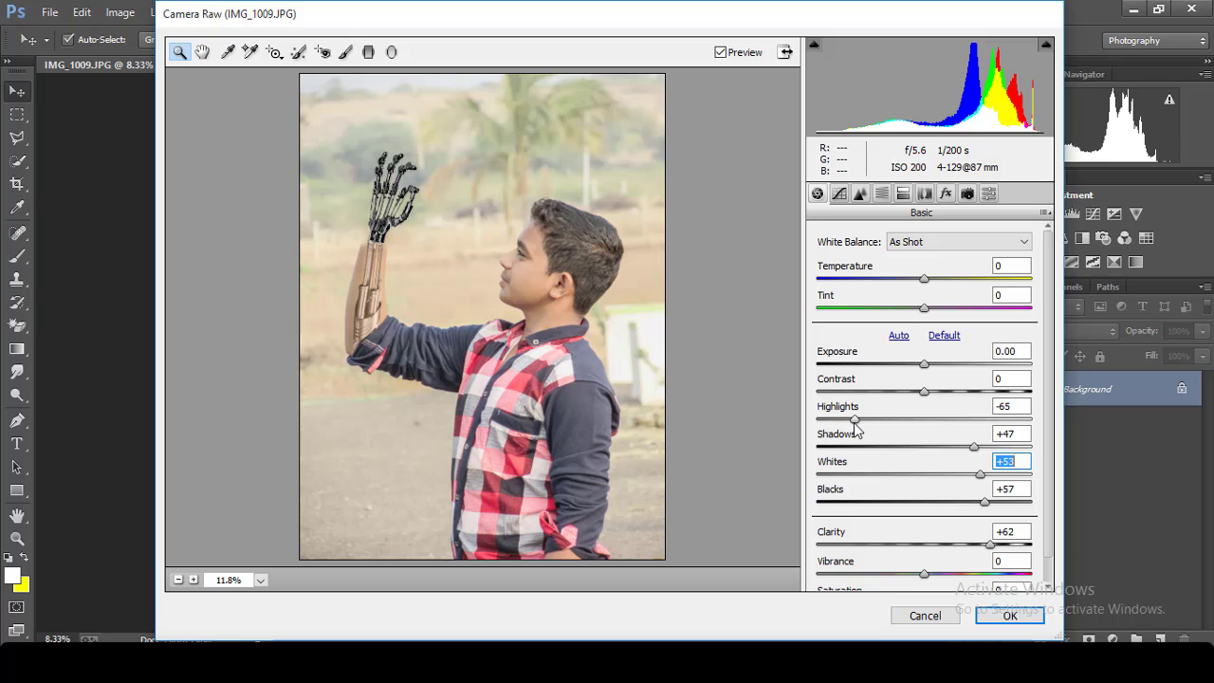
{"action": "left_click_drag", "start_coordinate": [853, 423], "coordinate": [834, 424]}
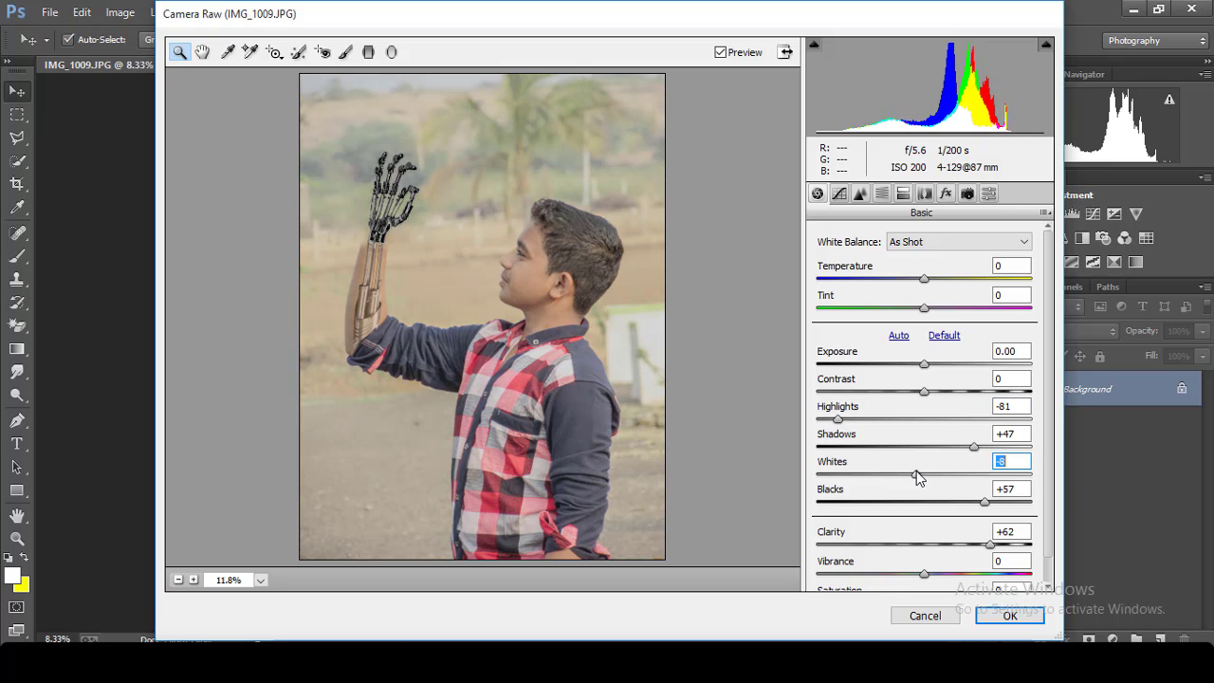
{"action": "left_click_drag", "start_coordinate": [980, 474], "coordinate": [965, 474]}
{"action": "left_click", "coordinate": [699, 374], "text": "alt"}
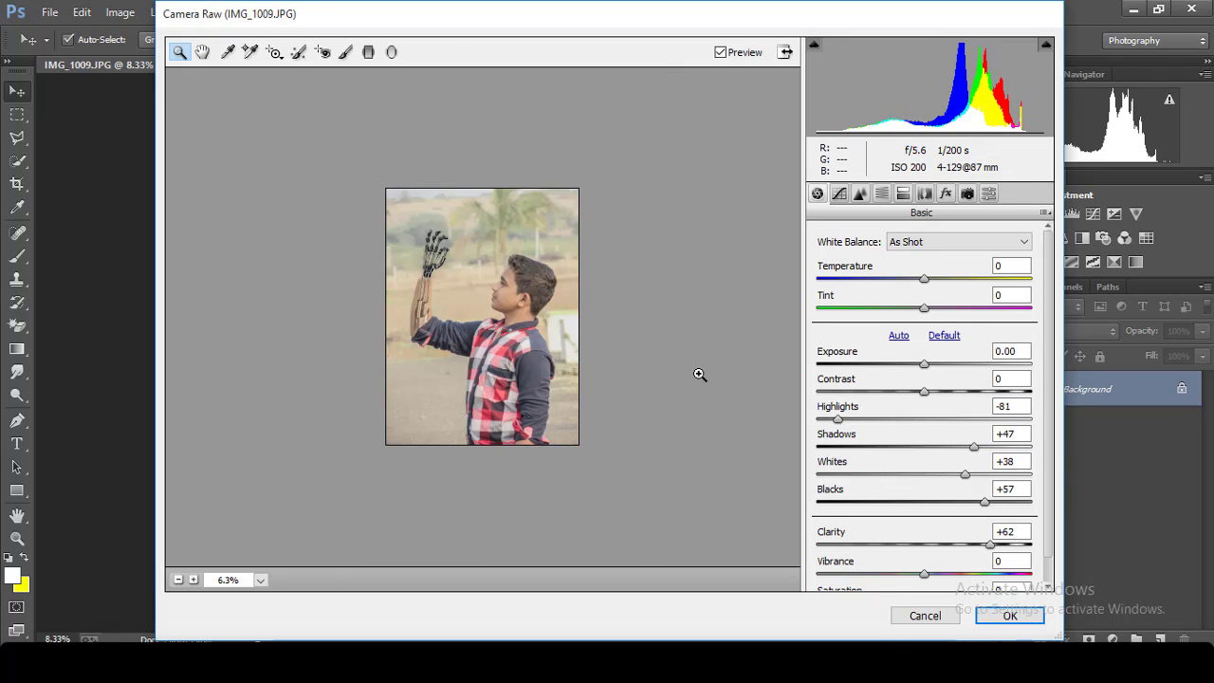
{"action": "left_click_drag", "start_coordinate": [957, 576], "coordinate": [944, 574]}
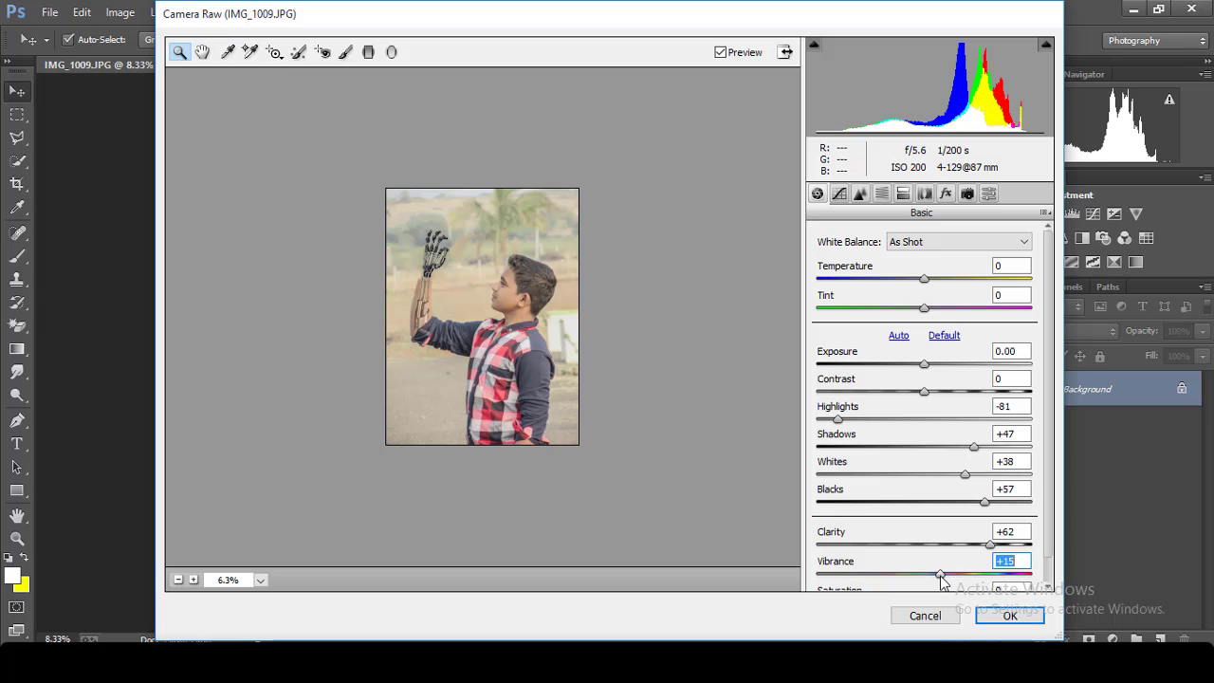
{"action": "left_click", "coordinate": [715, 304]}
{"action": "left_click", "coordinate": [716, 304], "text": "alt"}
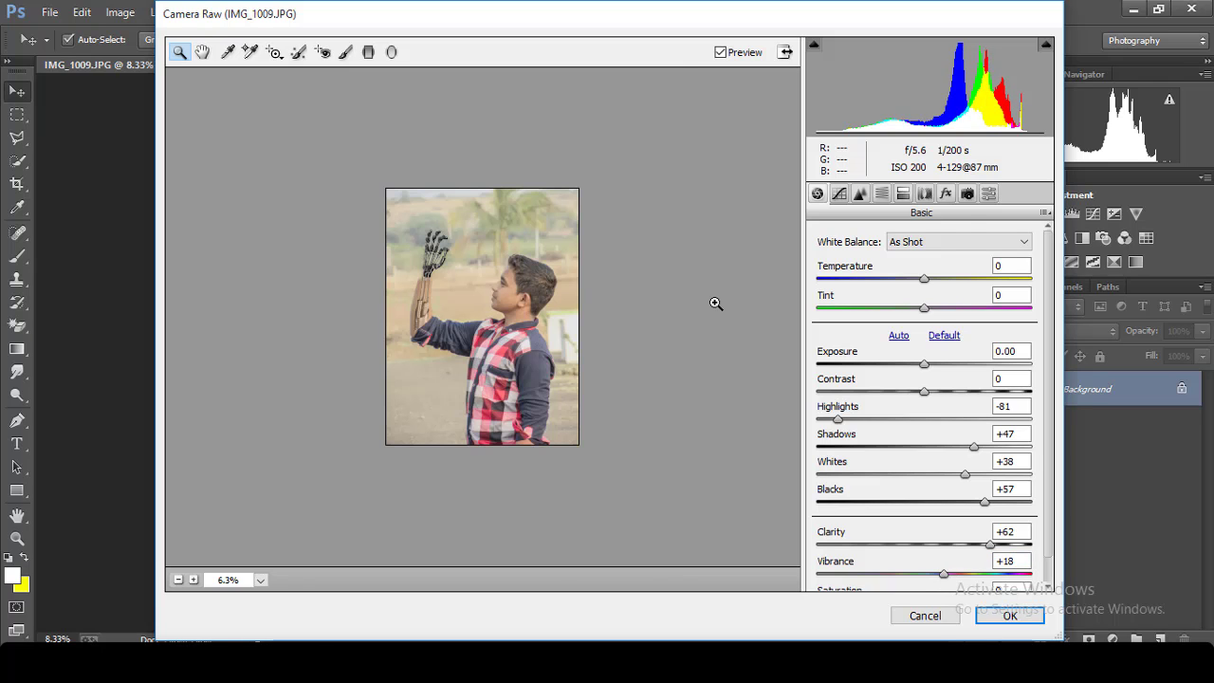
{"action": "left_click", "coordinate": [881, 194]}
Step: Raise the Oranges luminance to +28 in HSL
{"action": "left_click", "coordinate": [699, 280]}
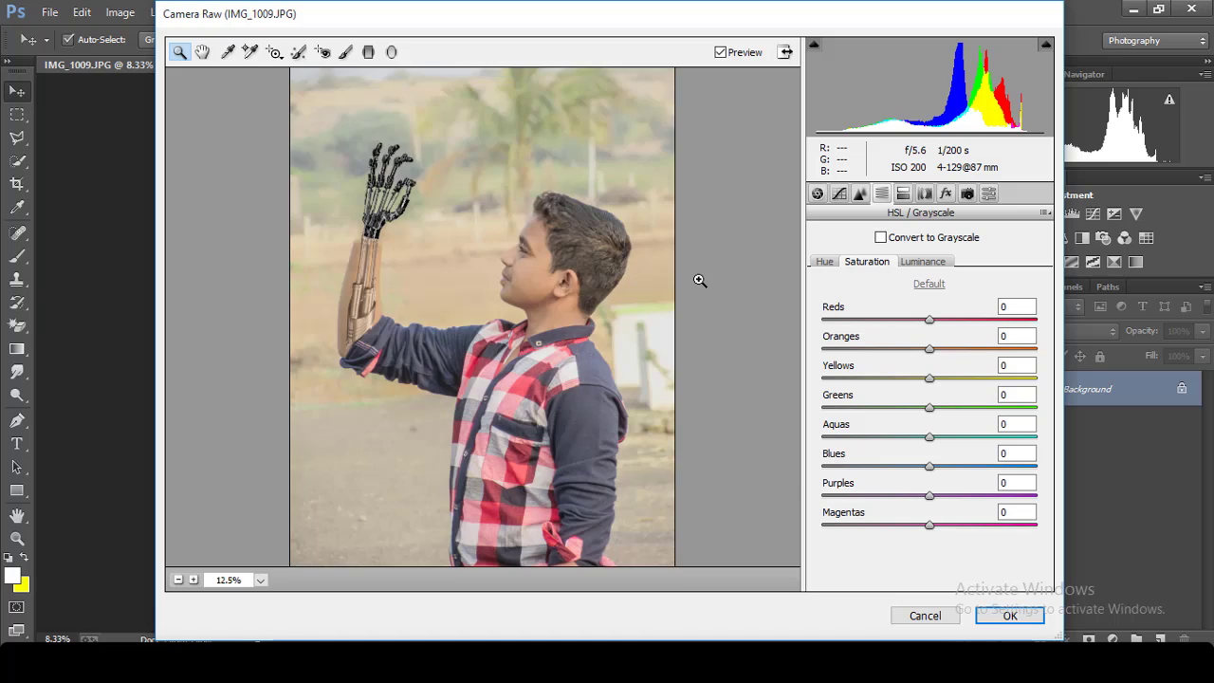
{"action": "left_click", "coordinate": [699, 280], "text": "alt"}
{"action": "left_click", "coordinate": [699, 280], "text": "alt"}
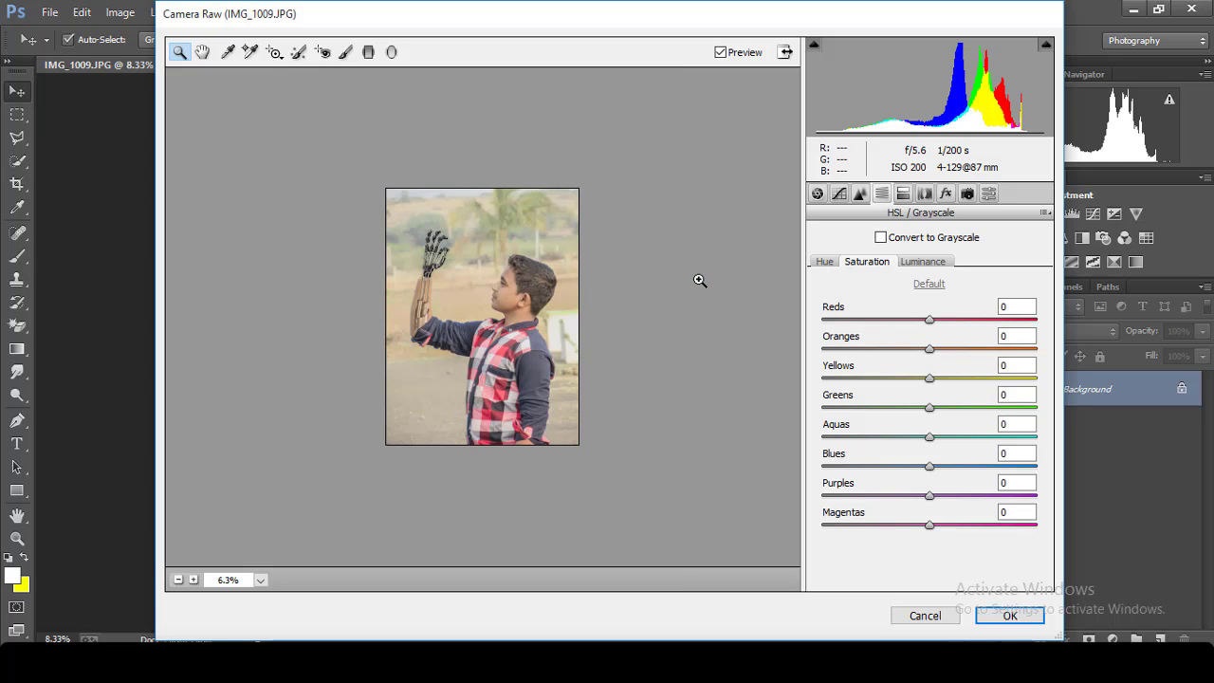
{"action": "left_click", "coordinate": [930, 259]}
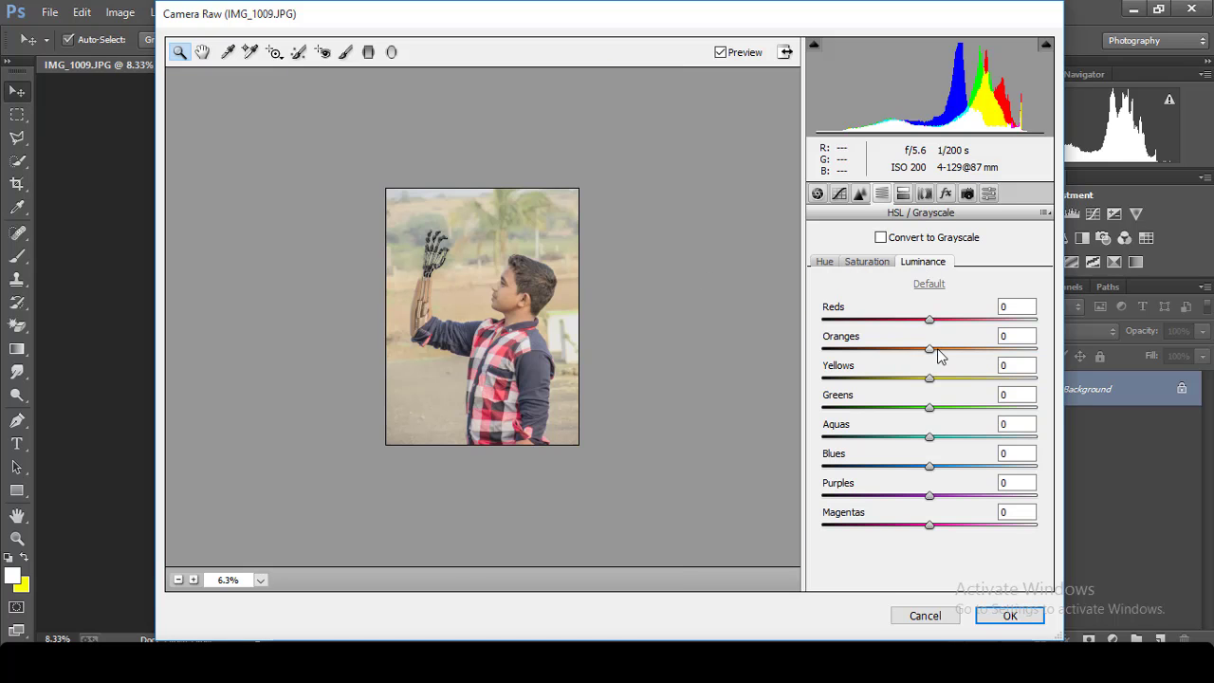
{"action": "left_click_drag", "start_coordinate": [929, 349], "coordinate": [960, 349]}
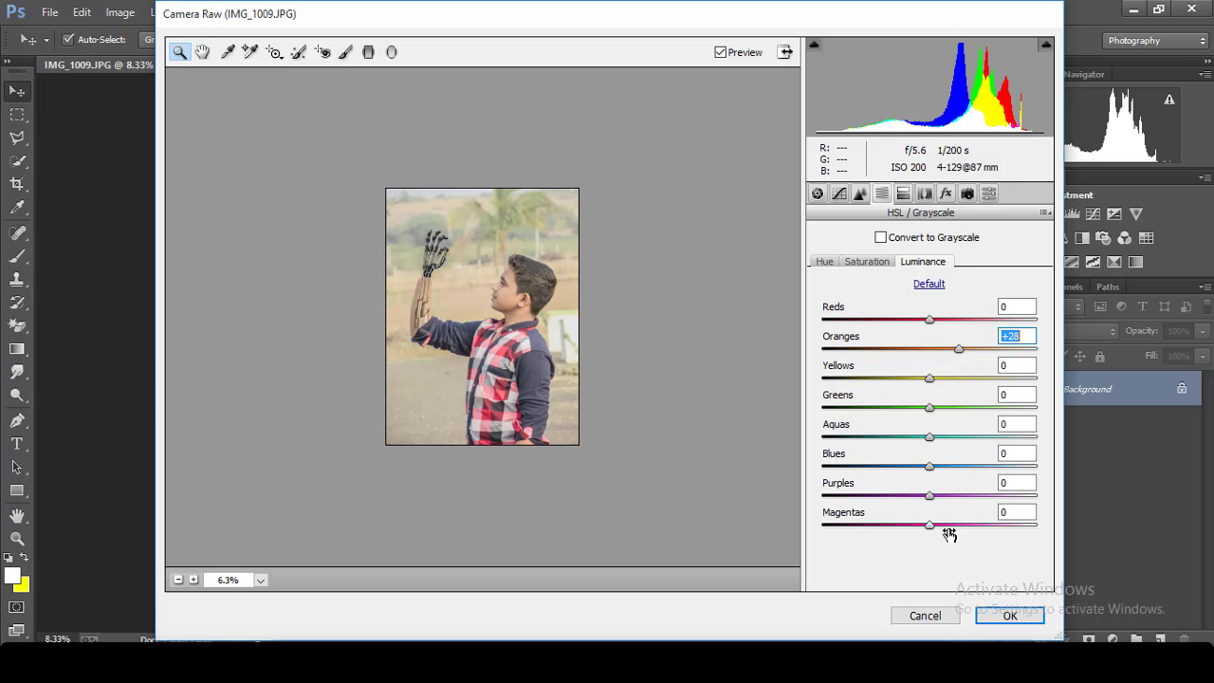
Step: Set Reds saturation to +28 and Blues to +100, then apply Camera Raw
{"action": "left_click", "coordinate": [854, 266]}
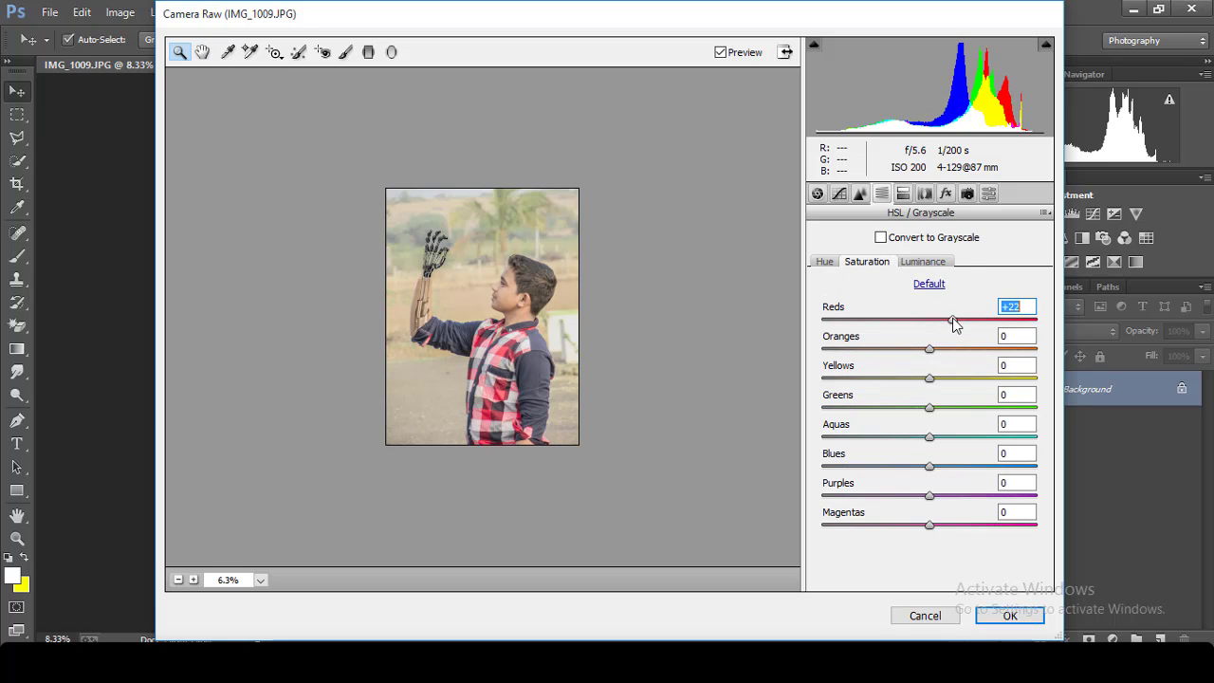
{"action": "left_click_drag", "start_coordinate": [953, 320], "coordinate": [960, 318]}
{"action": "left_click", "coordinate": [765, 433]}
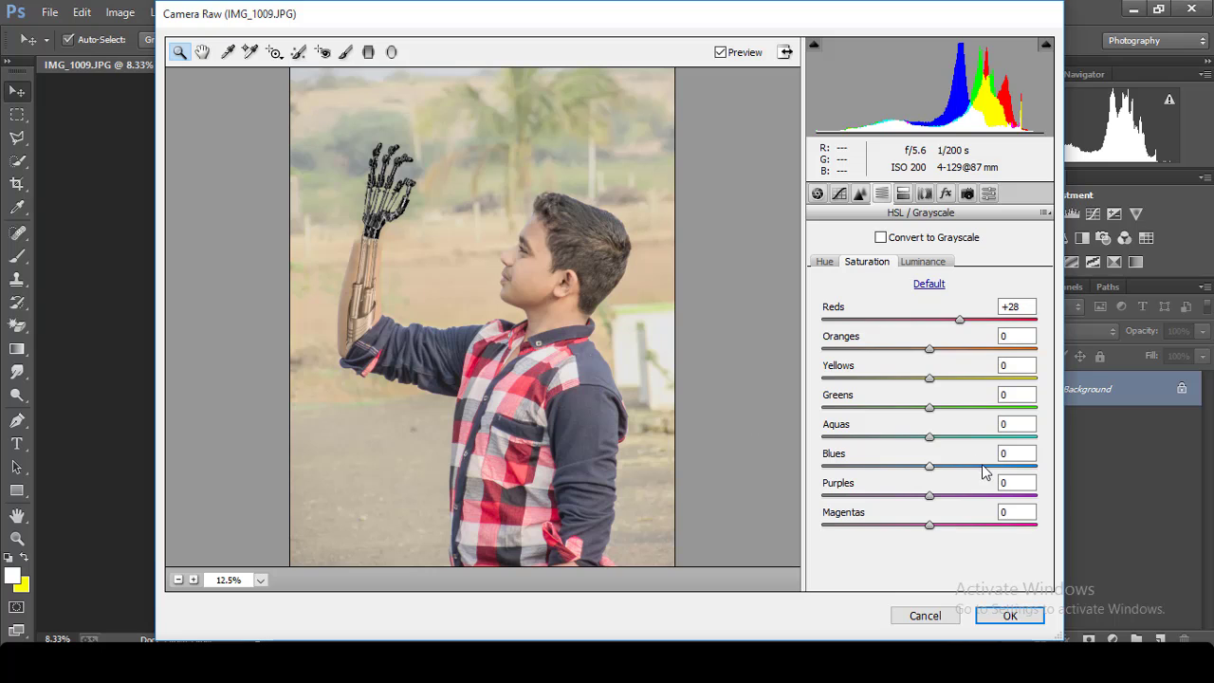
{"action": "left_click_drag", "start_coordinate": [983, 466], "coordinate": [1040, 465]}
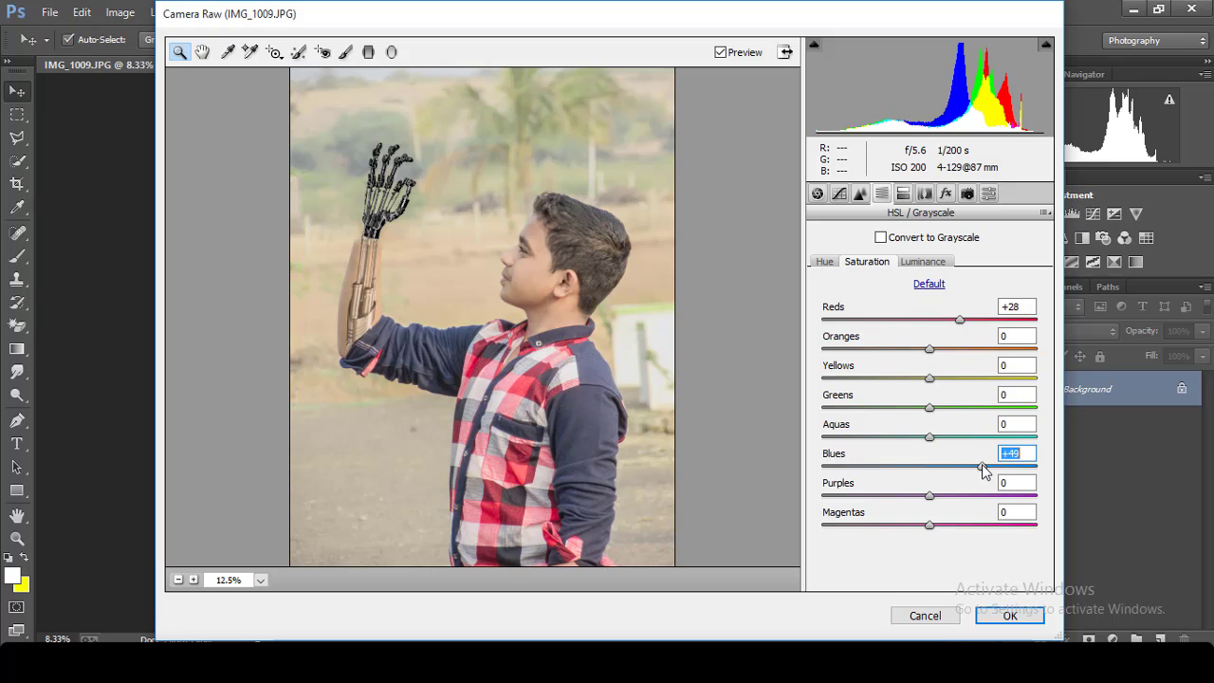
{"action": "left_click", "coordinate": [786, 442], "text": "alt"}
{"action": "left_click", "coordinate": [1009, 615]}
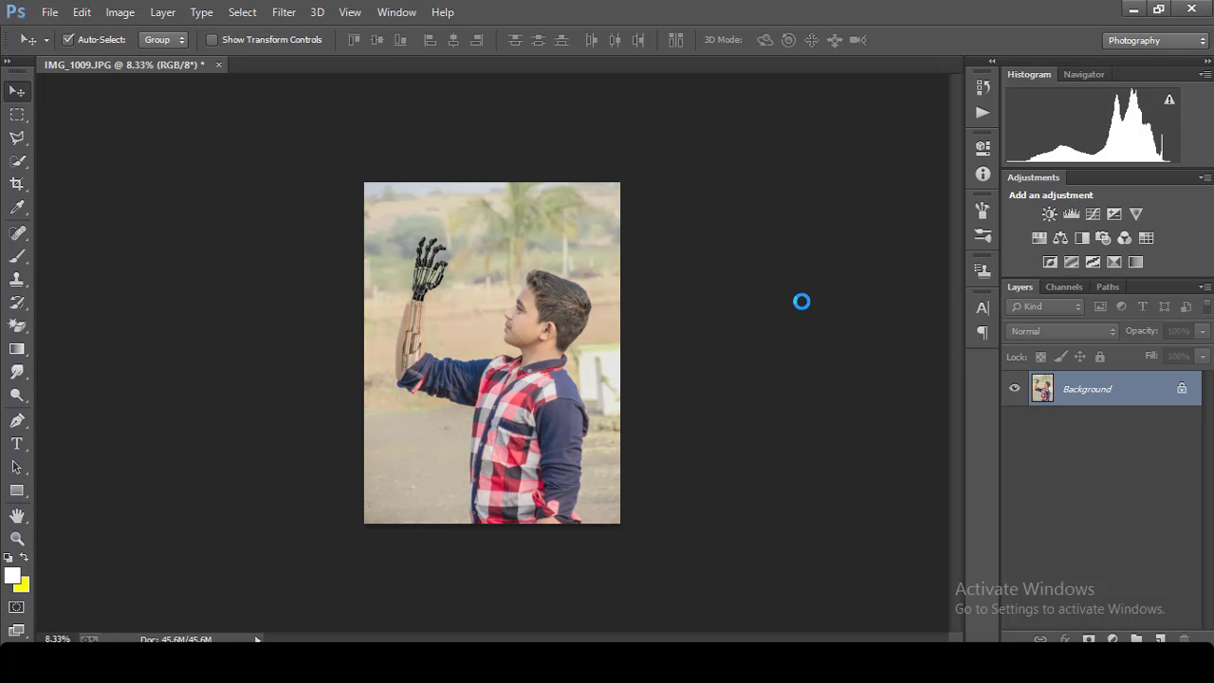
{"action": "key", "text": "ctrl+plus"}
{"action": "key", "text": "ctrl+plus"}
Step: Launch Color Efex Pro 4 on the photo from Filter > Nik Collection
{"action": "key", "text": "ctrl+minus"}
{"action": "key", "text": "ctrl+minus"}
{"action": "key", "text": "ctrl+minus"}
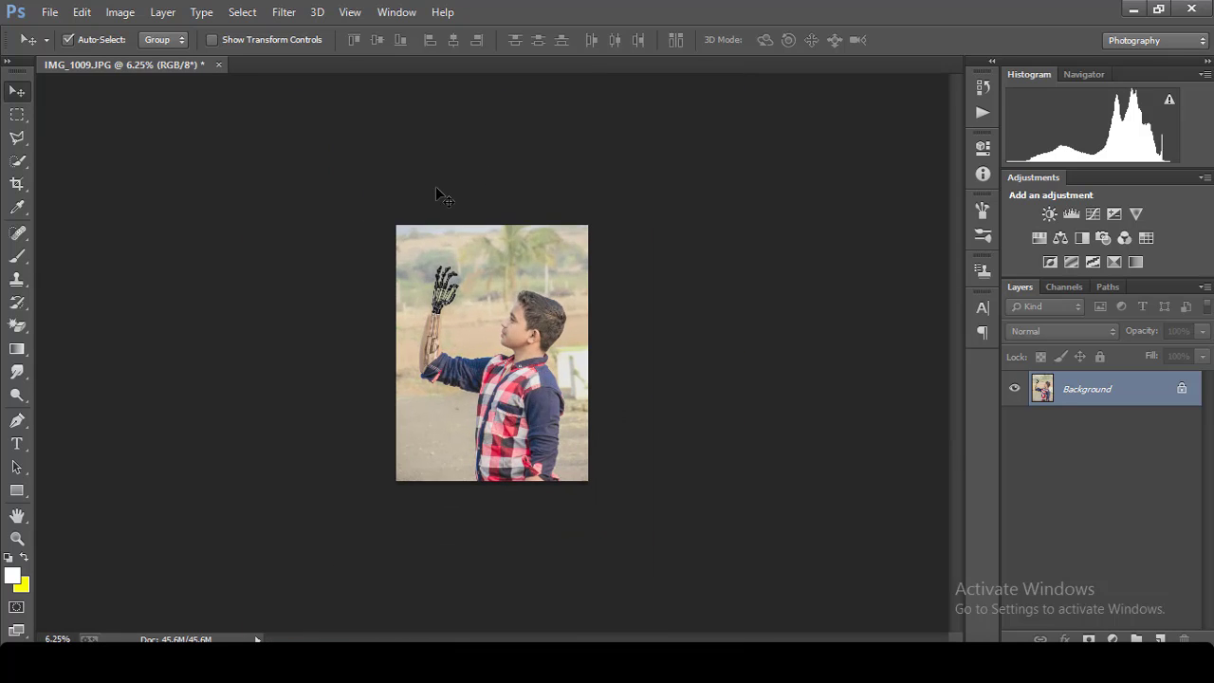
{"action": "left_click", "coordinate": [284, 12]}
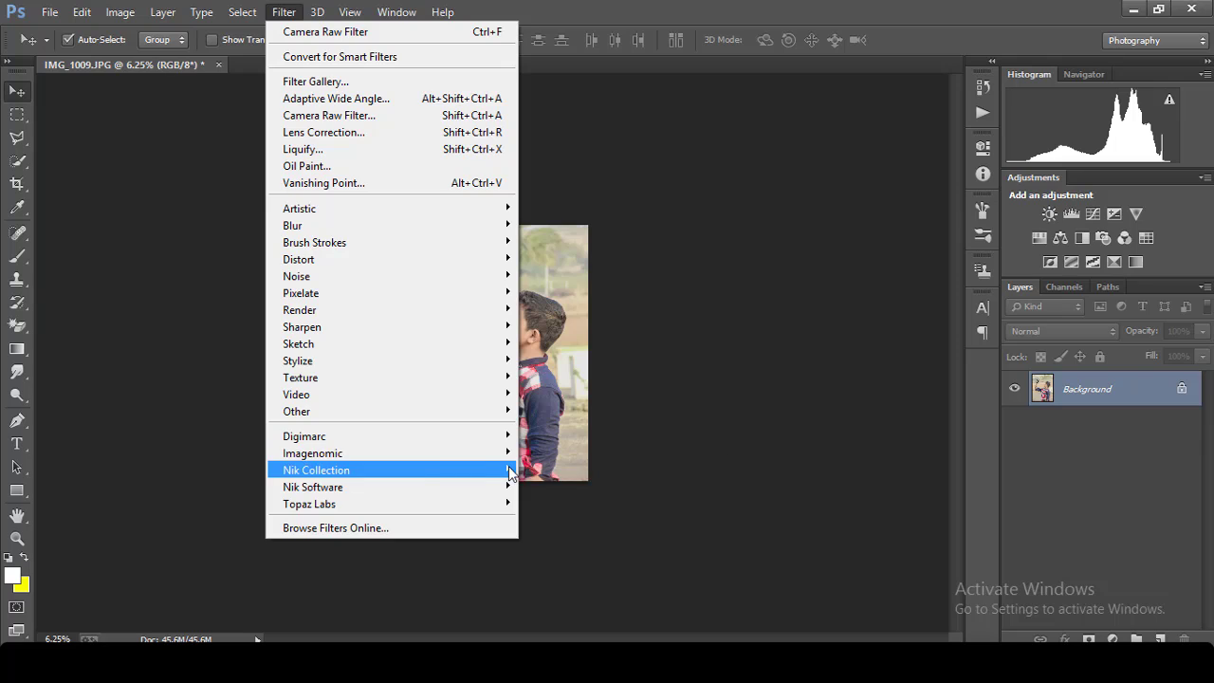
{"action": "left_click", "coordinate": [542, 464]}
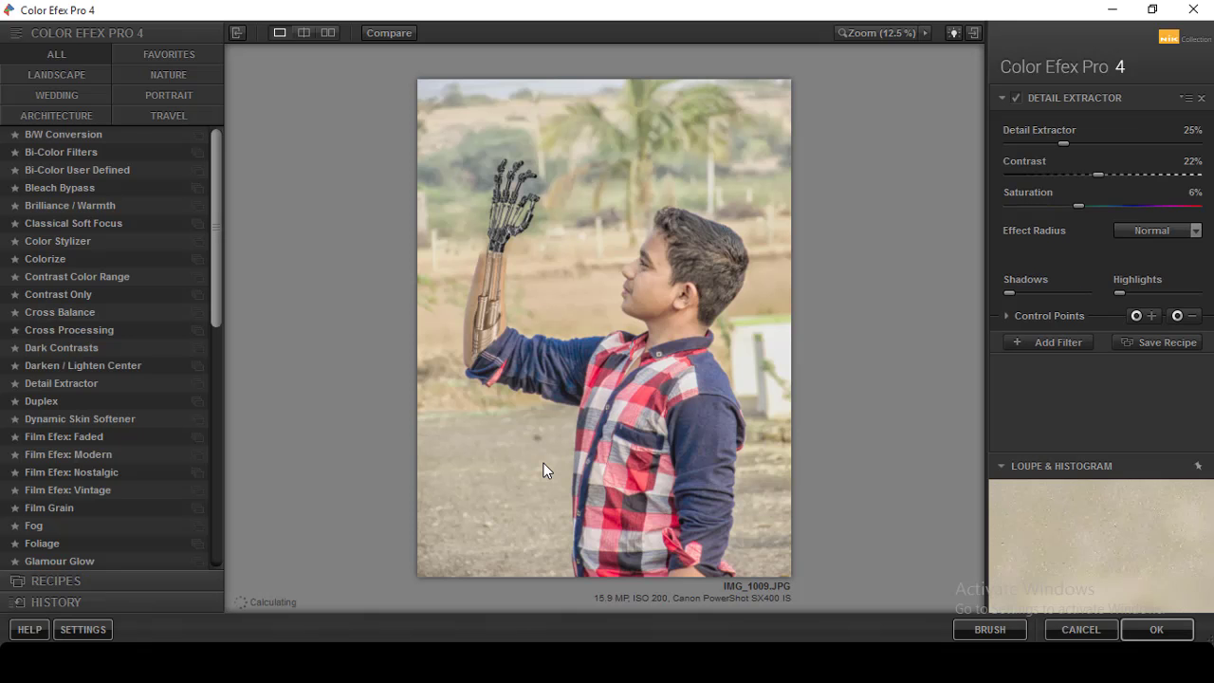
Step: Apply Contrast Color Range with Color Contrast lowered to 14% and reduced Contrast
{"action": "left_click", "coordinate": [119, 277]}
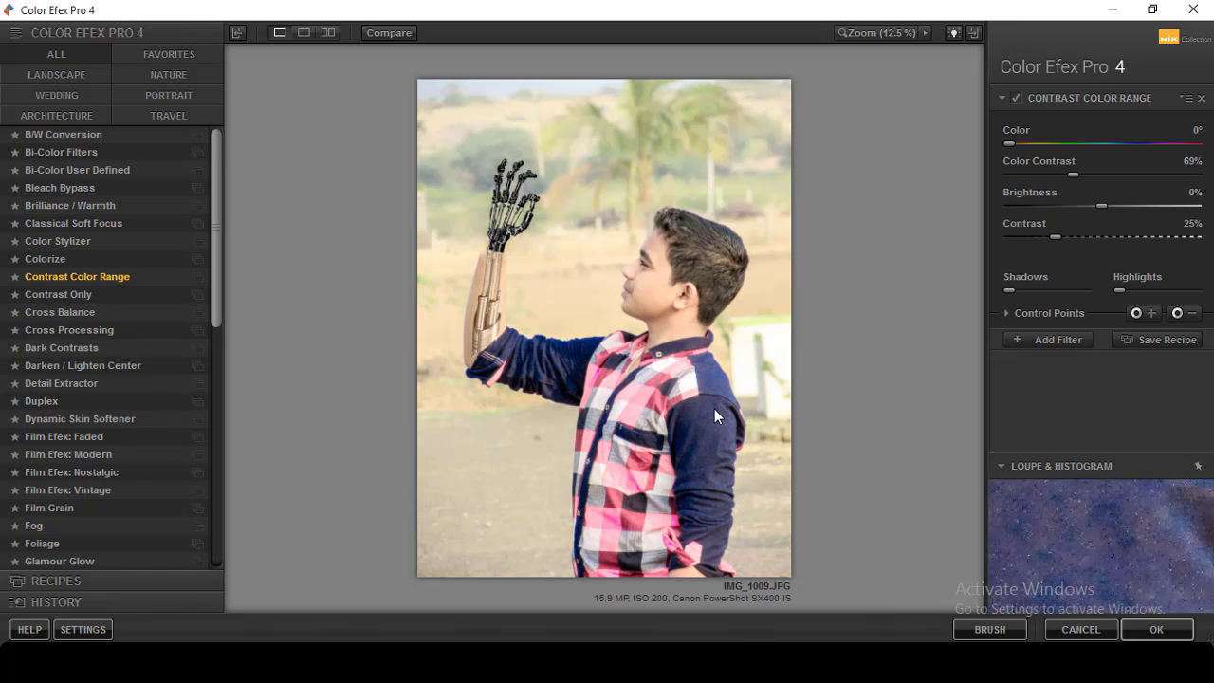
{"action": "left_click_drag", "start_coordinate": [1042, 175], "coordinate": [1023, 175]}
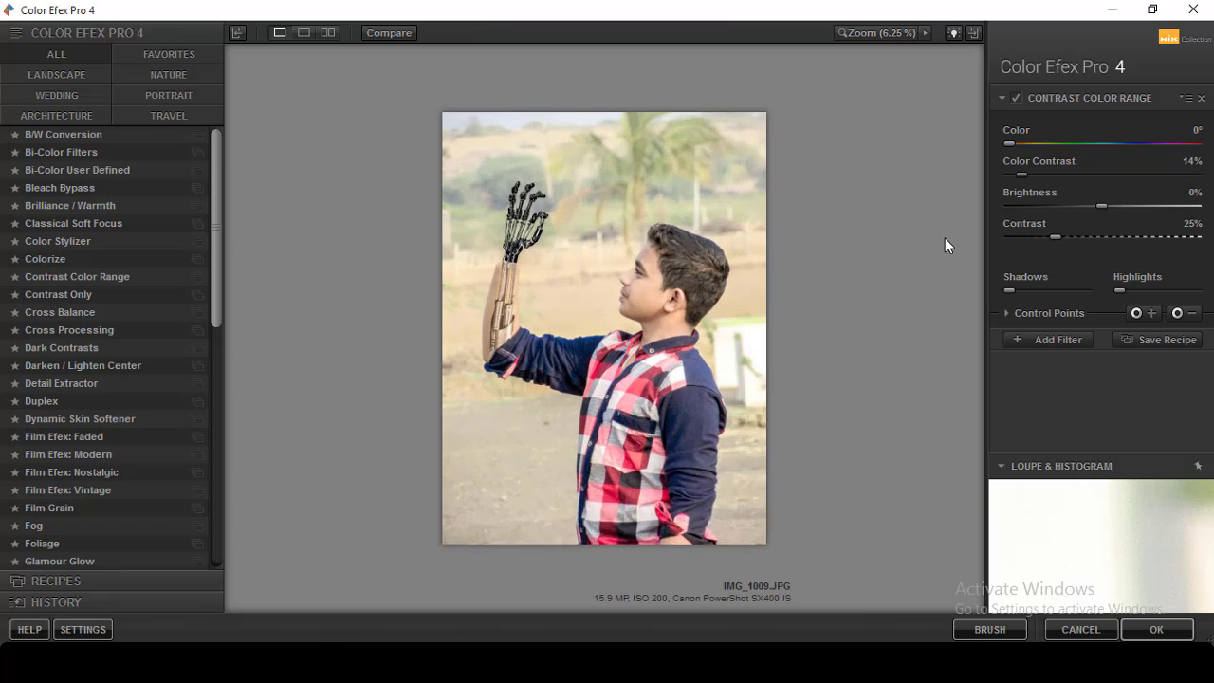
{"action": "left_click_drag", "start_coordinate": [1056, 236], "coordinate": [1026, 237]}
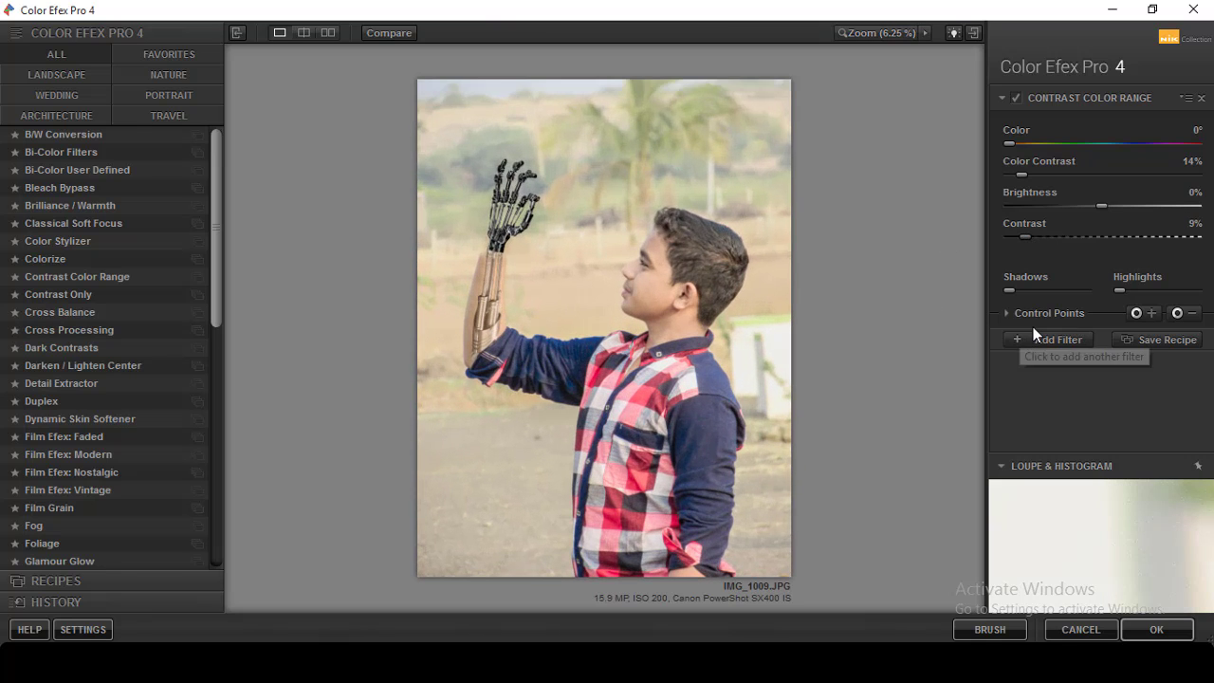
Step: Stack a Detail Extractor filter at about 24% and return the result to Photoshop
{"action": "left_click", "coordinate": [1033, 339]}
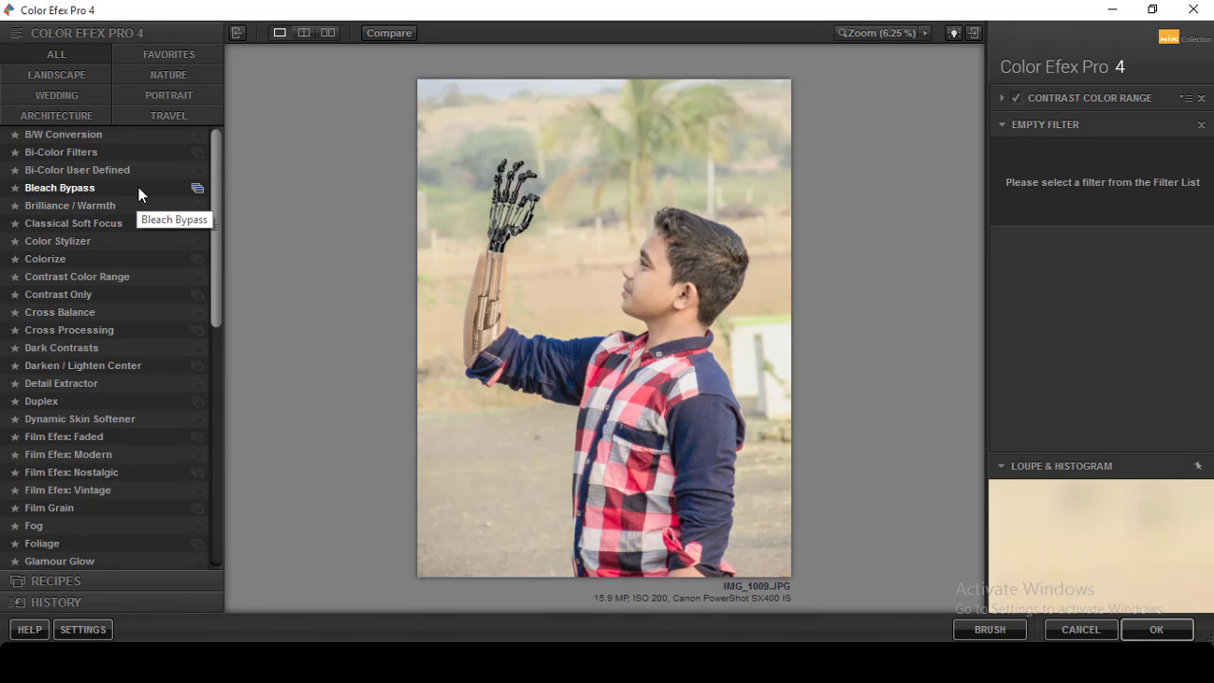
{"action": "left_click", "coordinate": [104, 349]}
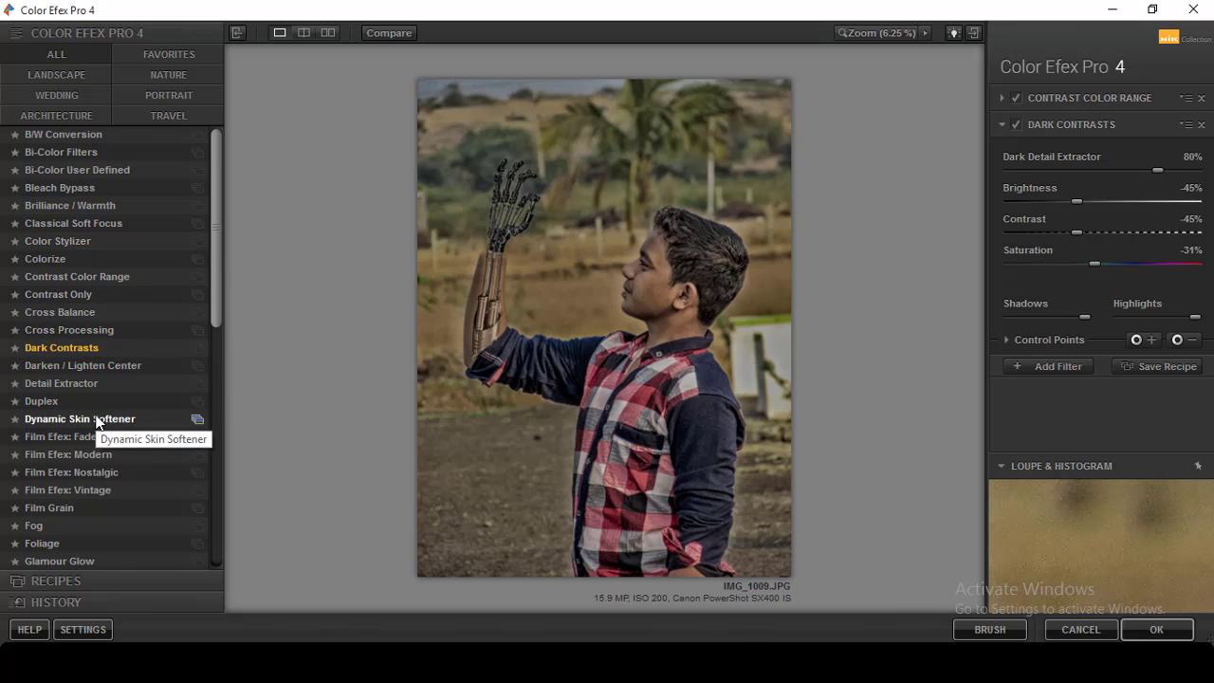
{"action": "left_click", "coordinate": [106, 382]}
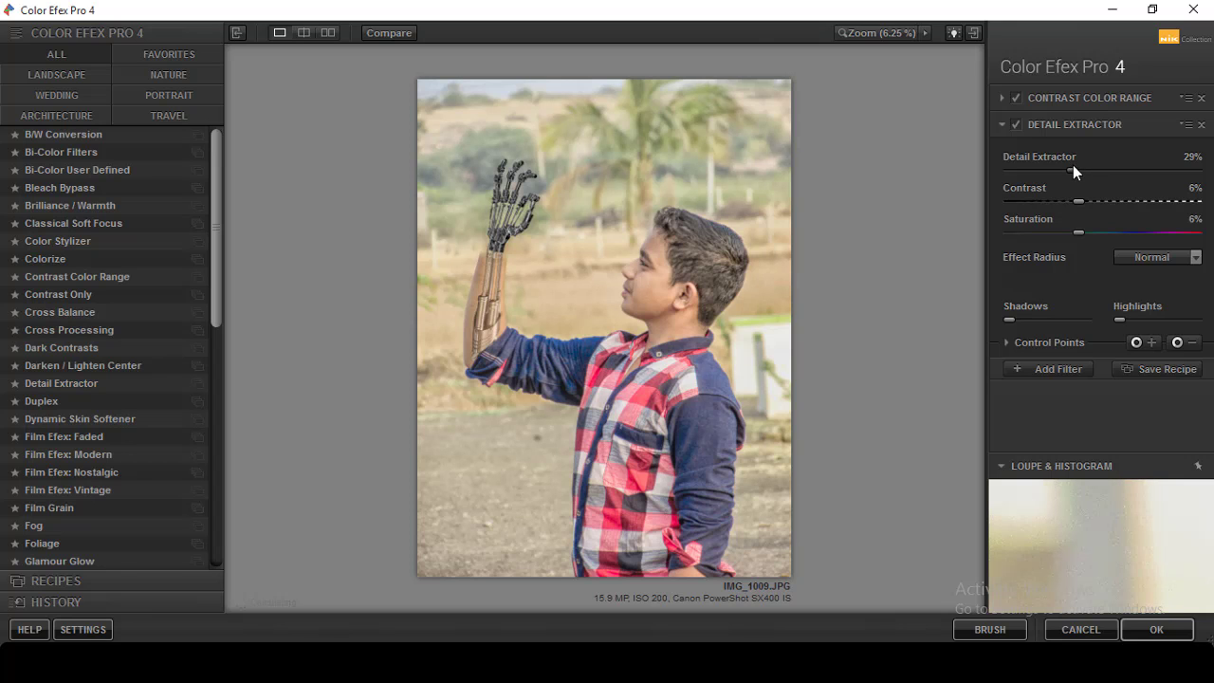
{"action": "left_click", "coordinate": [1115, 170]}
{"action": "left_click_drag", "start_coordinate": [1114, 170], "coordinate": [1062, 173]}
{"action": "left_click", "coordinate": [1043, 369]}
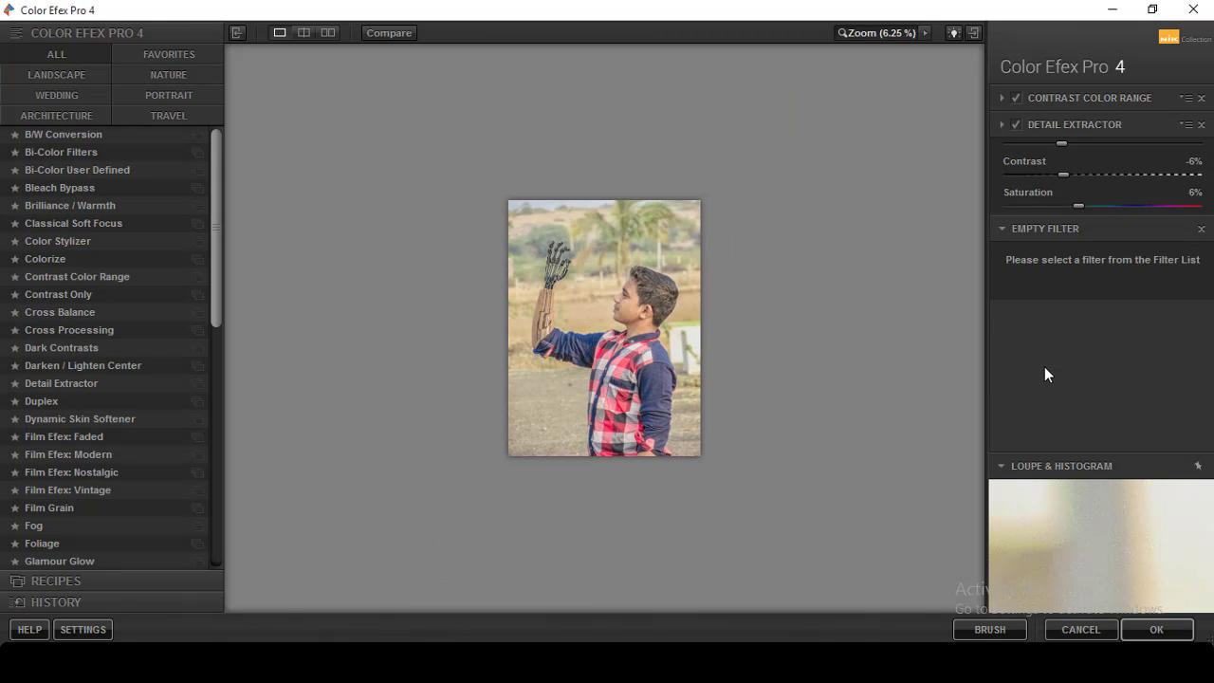
{"action": "left_click", "coordinate": [1156, 629]}
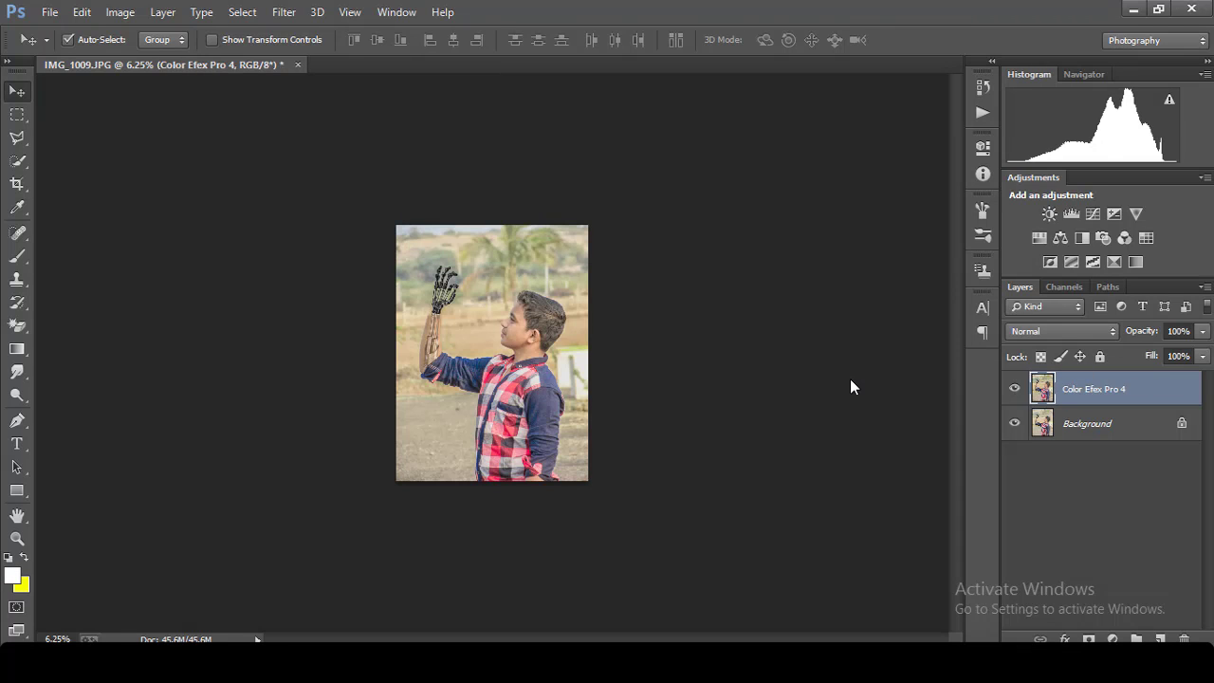
{"action": "key", "text": "ctrl+plus"}
{"action": "key", "text": "ctrl+plus"}
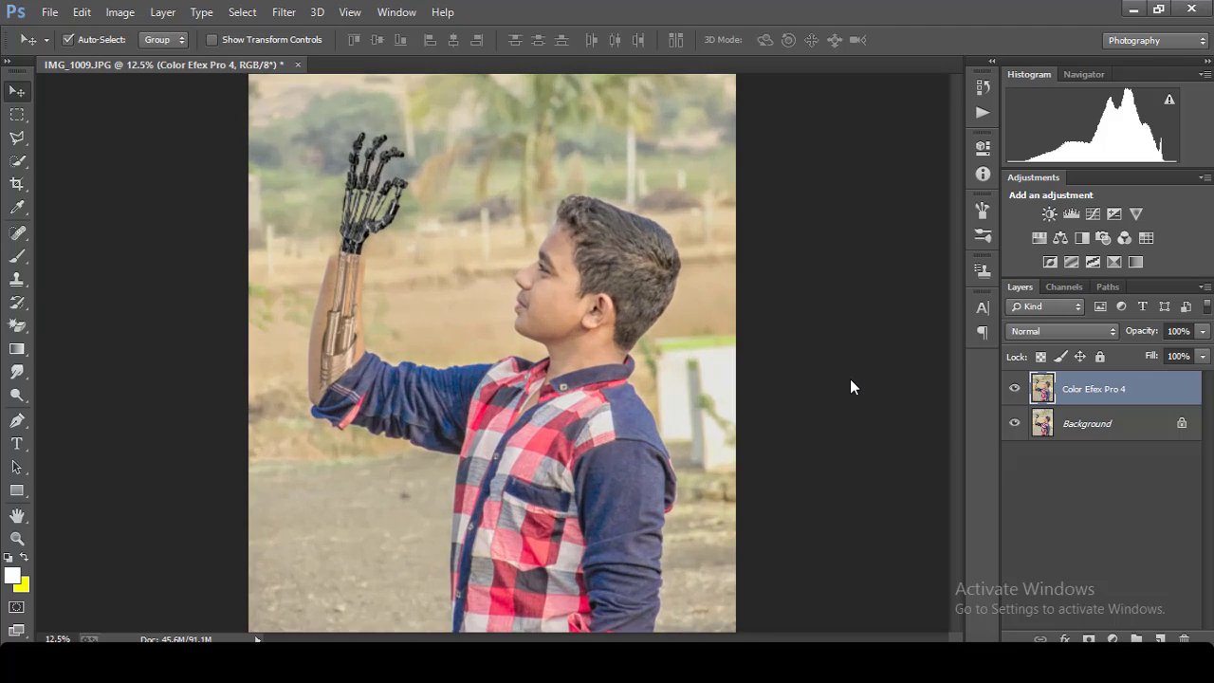
{"action": "key", "text": "ctrl+plus"}
{"action": "key", "text": "ctrl+plus"}
{"action": "key", "text": "ctrl+minus"}
{"action": "key", "text": "ctrl+minus"}
{"action": "key", "text": "ctrl+minus"}
{"action": "key", "text": "ctrl+minus"}
{"action": "key", "text": "ctrl+minus"}
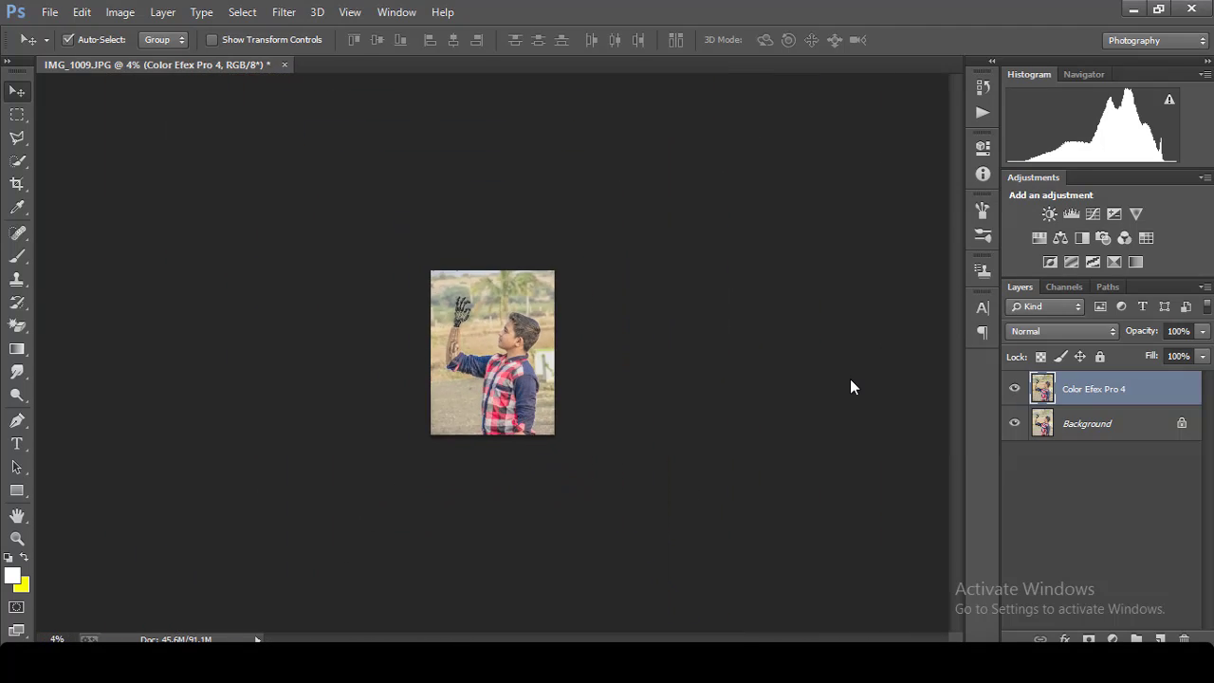
{"action": "key", "text": "ctrl+plus"}
{"action": "key", "text": "ctrl+plus"}
{"action": "key", "text": "ctrl+plus"}
{"action": "key", "text": "ctrl+plus"}
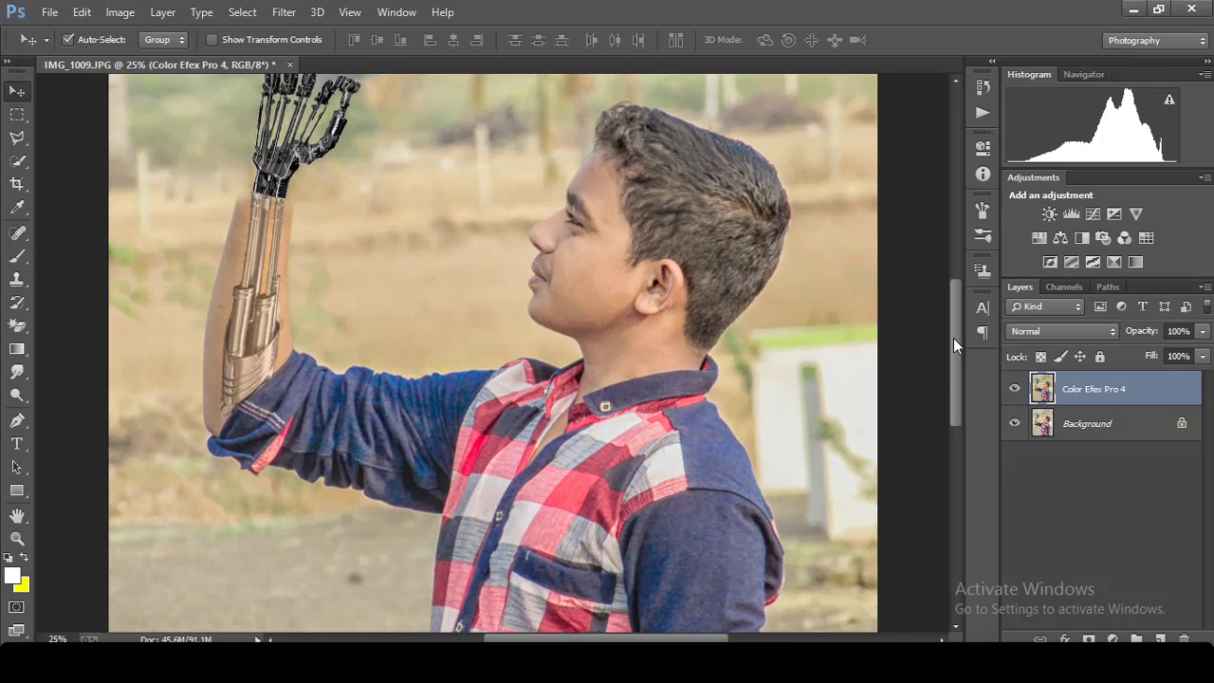
Step: Set up the Smudge tool with the 65 px textured brush and 52% strength
{"action": "left_click_drag", "start_coordinate": [953, 338], "coordinate": [963, 300]}
{"action": "key", "text": "ctrl+plus"}
{"action": "key", "text": "ctrl+plus"}
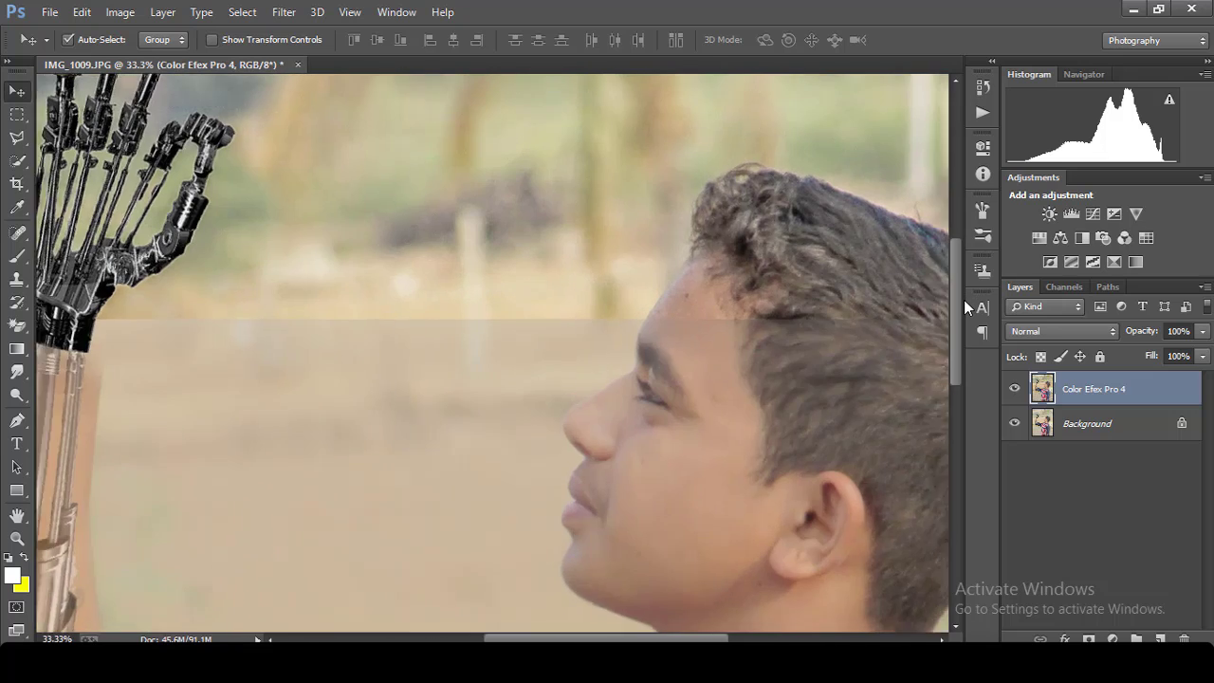
{"action": "key", "text": "ctrl+minus"}
{"action": "left_click", "coordinate": [17, 372]}
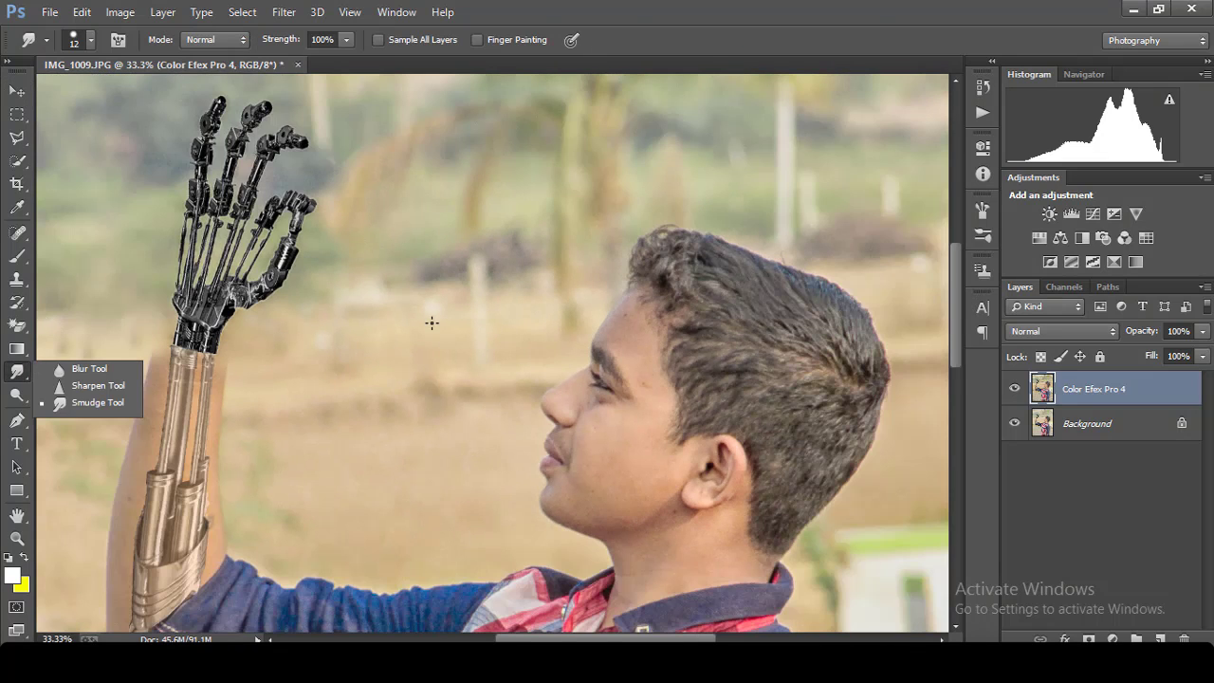
{"action": "left_click", "coordinate": [91, 40]}
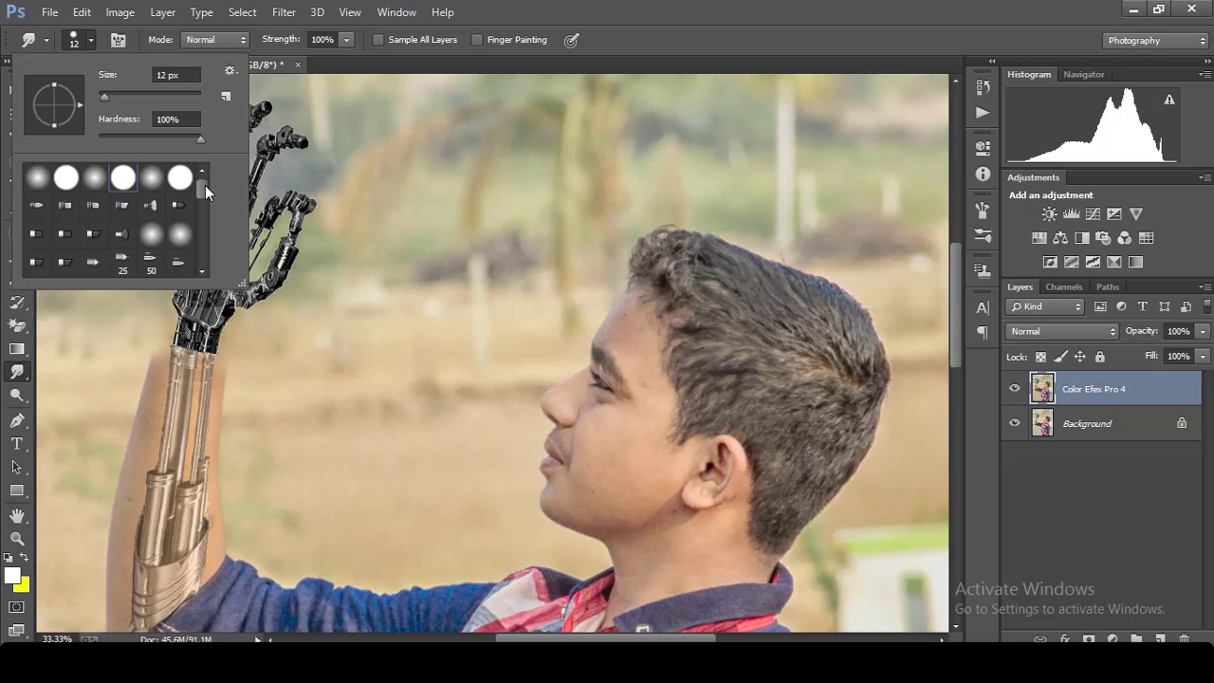
{"action": "left_click_drag", "start_coordinate": [205, 185], "coordinate": [202, 263]}
{"action": "left_click", "coordinate": [94, 230]}
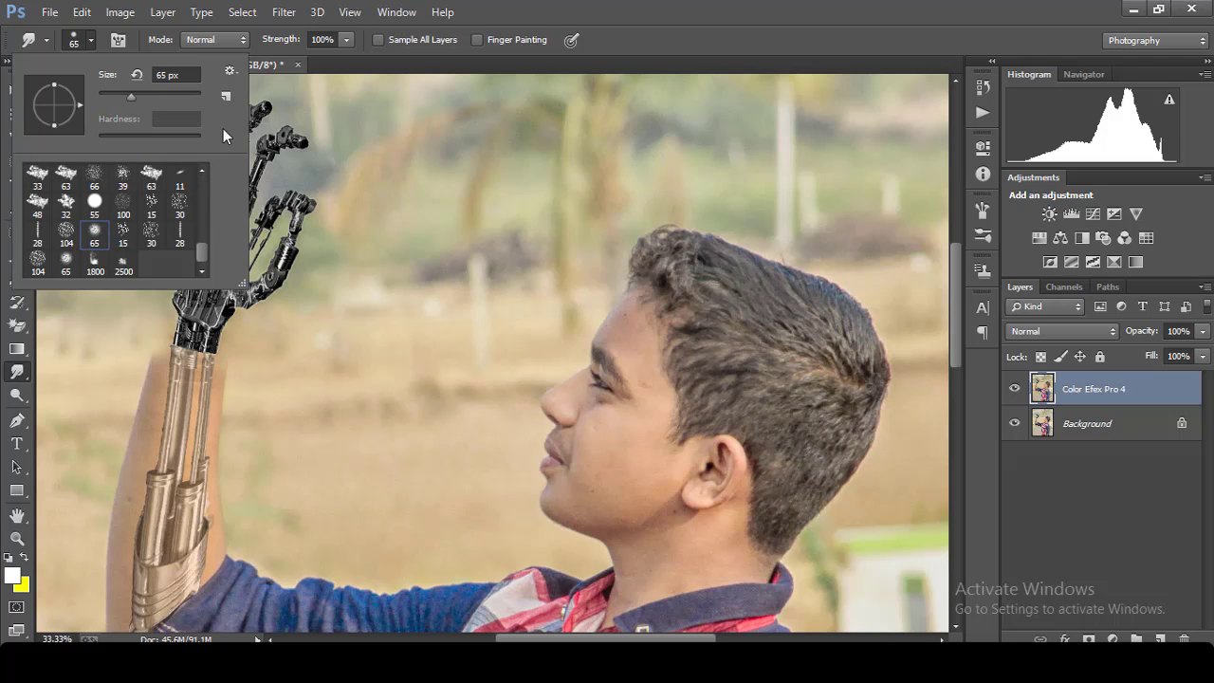
{"action": "left_click", "coordinate": [150, 103]}
{"action": "left_click", "coordinate": [633, 344]}
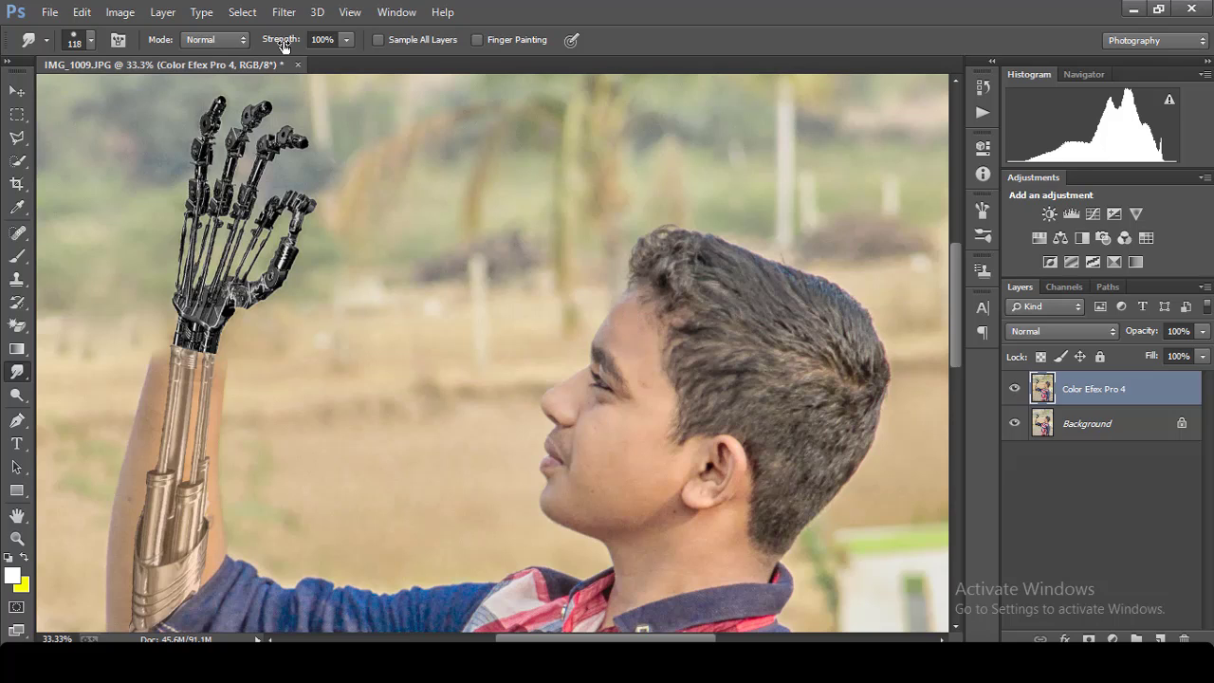
{"action": "left_click_drag", "start_coordinate": [283, 46], "coordinate": [248, 45]}
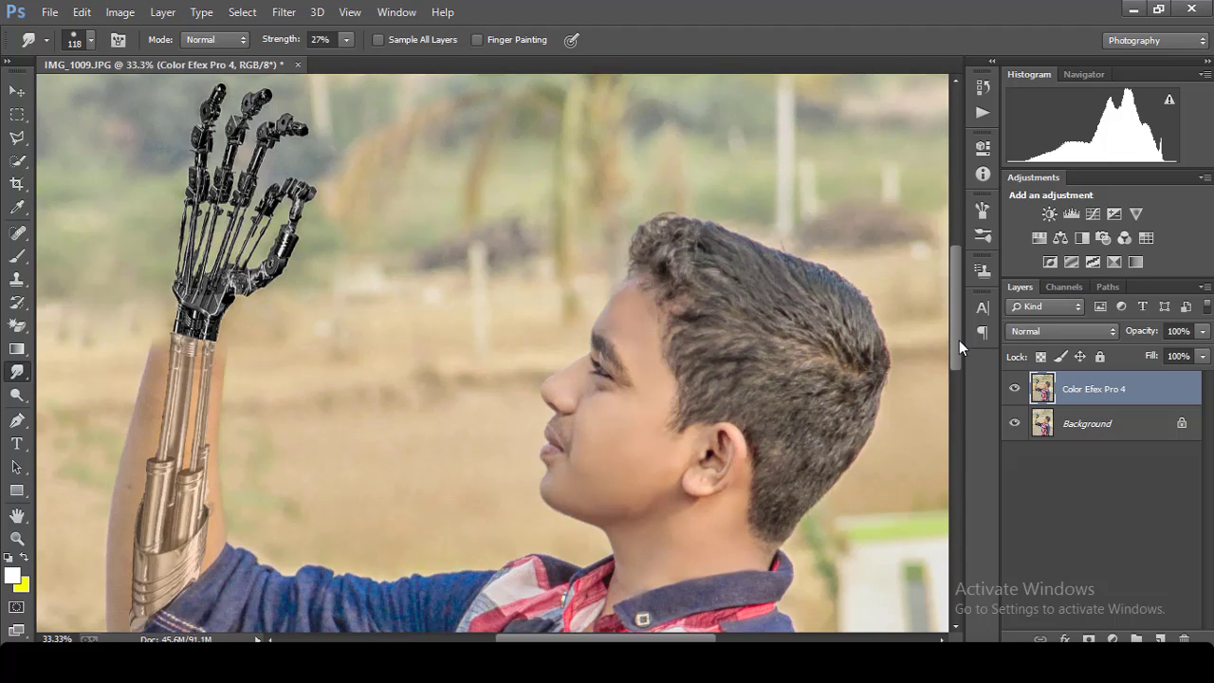
Step: Smudge the forearm edge, set the brush to 54 px, and view the whole photo
{"action": "mouse_move", "coordinate": [958, 339]}
{"action": "left_mouse_down"}
{"action": "mouse_move", "coordinate": [955, 508]}
{"action": "mouse_move", "coordinate": [956, 327]}
{"action": "left_mouse_up"}
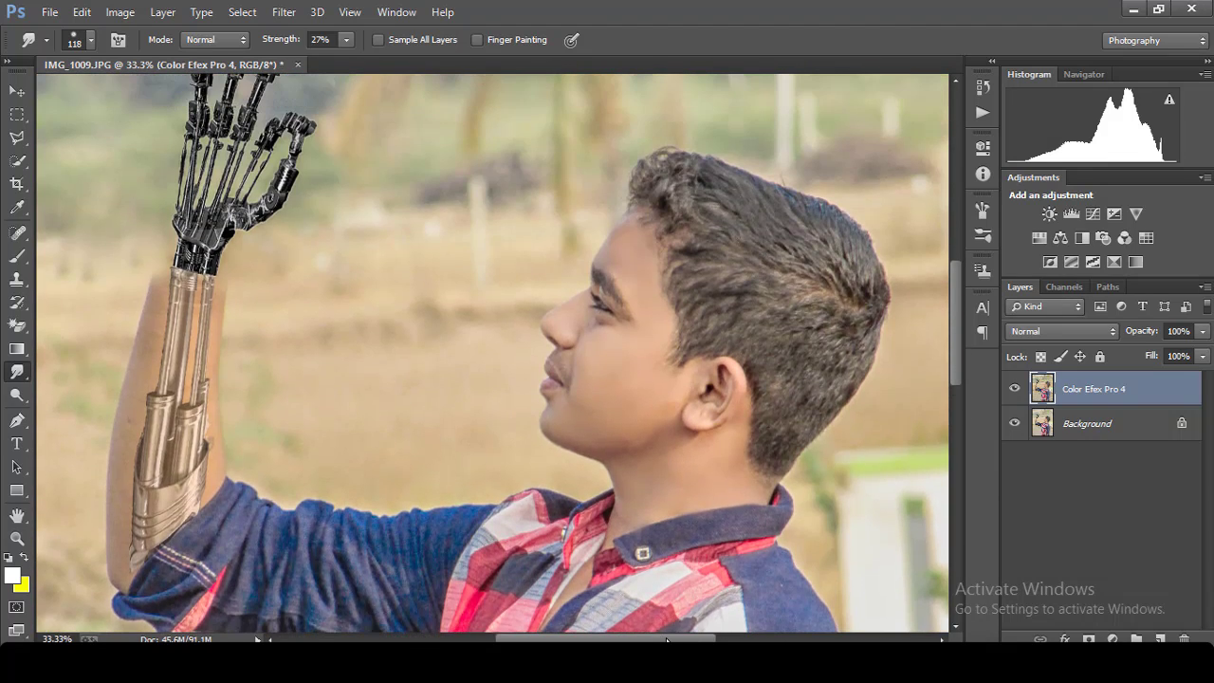
{"action": "scroll", "coordinate": [569, 380], "scroll_direction": "left", "scroll_amount": 4}
{"action": "scroll", "coordinate": [414, 301], "scroll_direction": "left", "scroll_amount": 1}
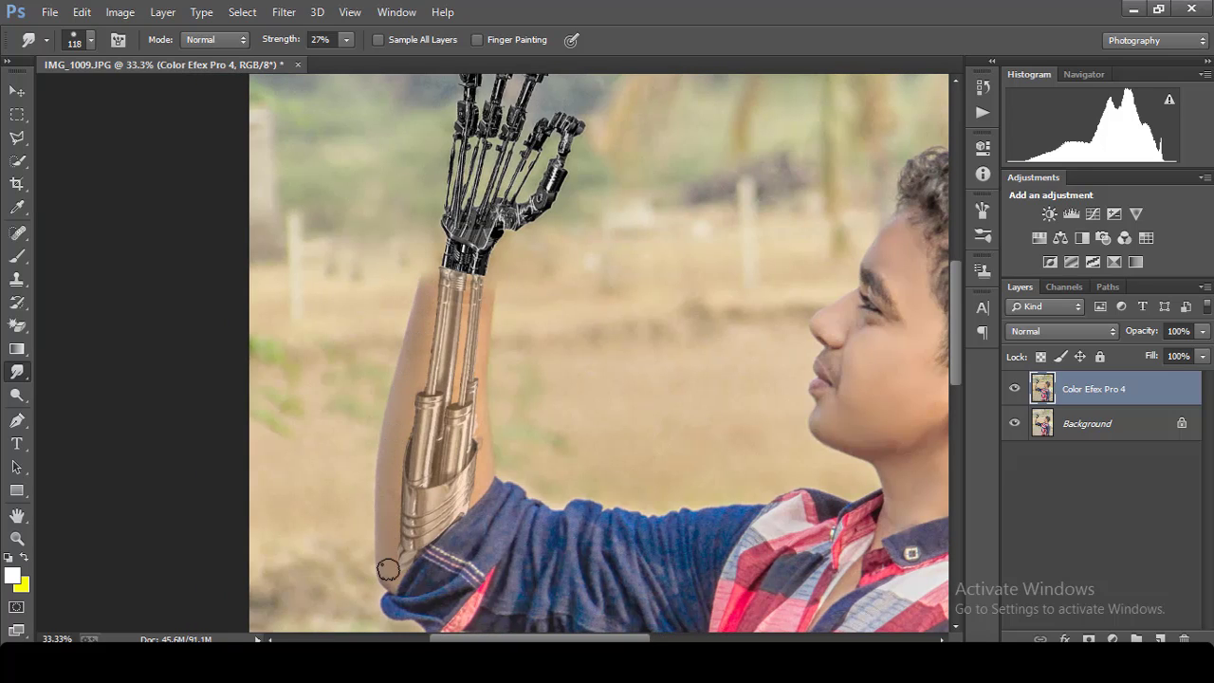
{"action": "left_click", "coordinate": [90, 40]}
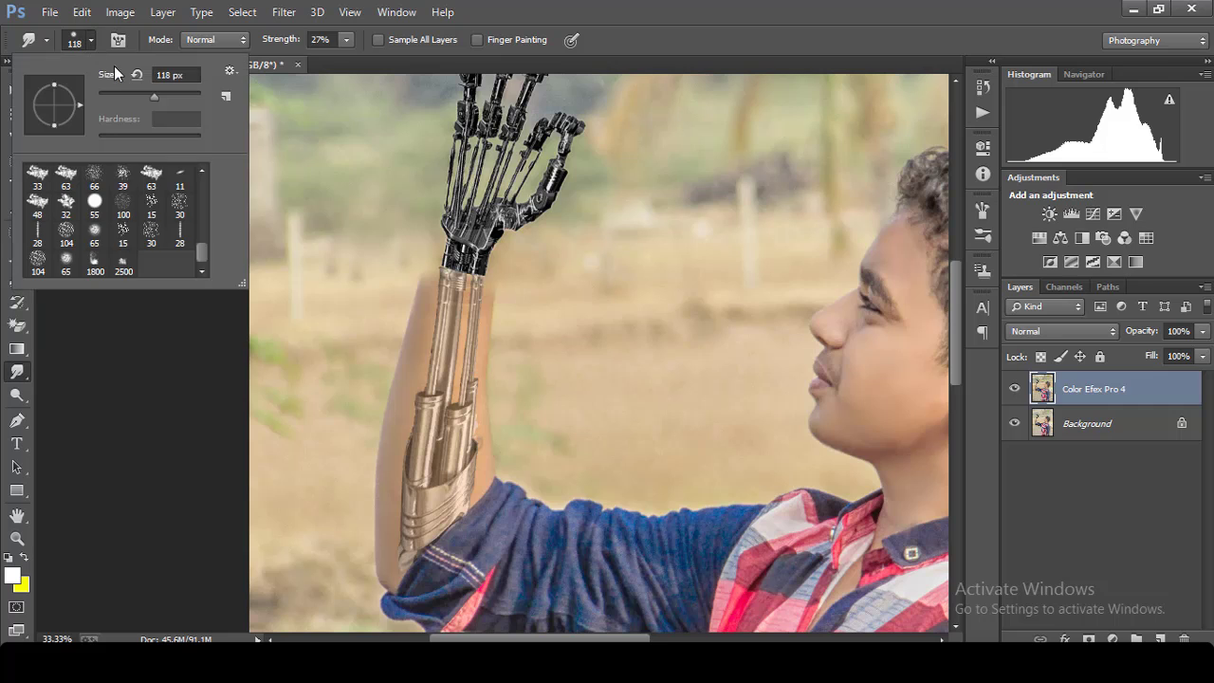
{"action": "type", "text": "54"}
{"action": "key", "text": "Return"}
{"action": "key", "text": "Return"}
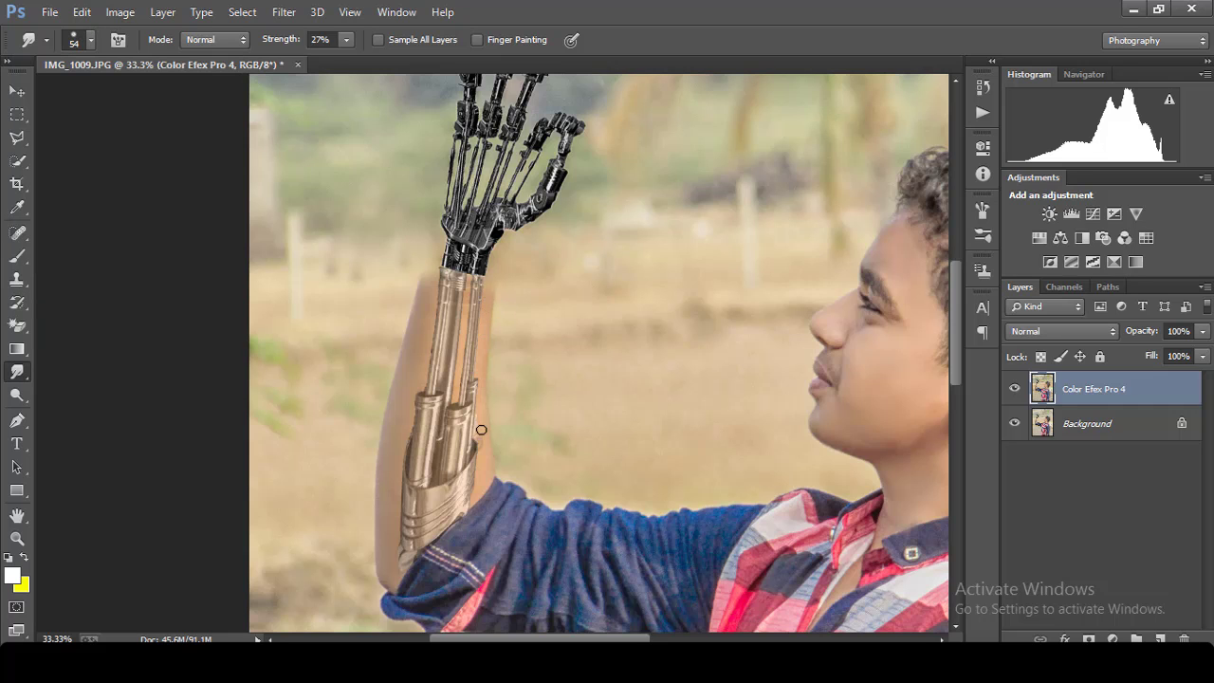
{"action": "scroll", "coordinate": [470, 309], "scroll_direction": "down", "scroll_amount": 2}
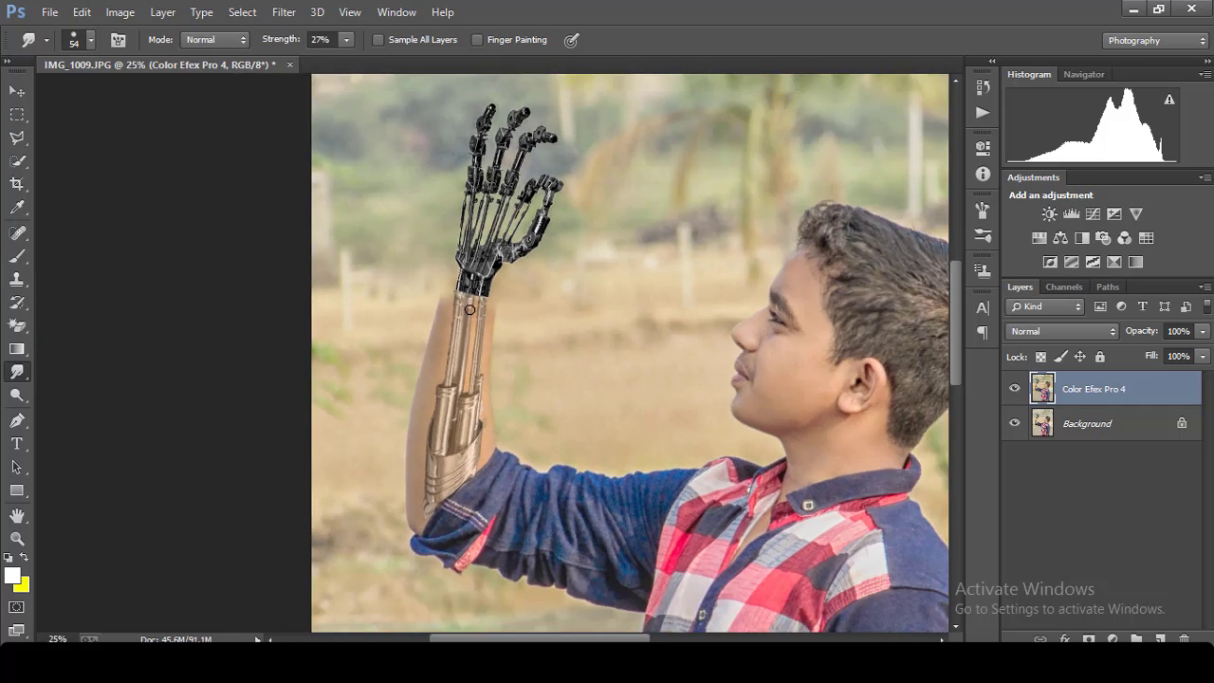
{"action": "scroll", "coordinate": [469, 309], "scroll_direction": "down", "scroll_amount": 2}
{"action": "scroll", "coordinate": [469, 309], "scroll_direction": "down", "scroll_amount": 1}
{"action": "scroll", "coordinate": [592, 348], "scroll_direction": "up", "scroll_amount": 1}
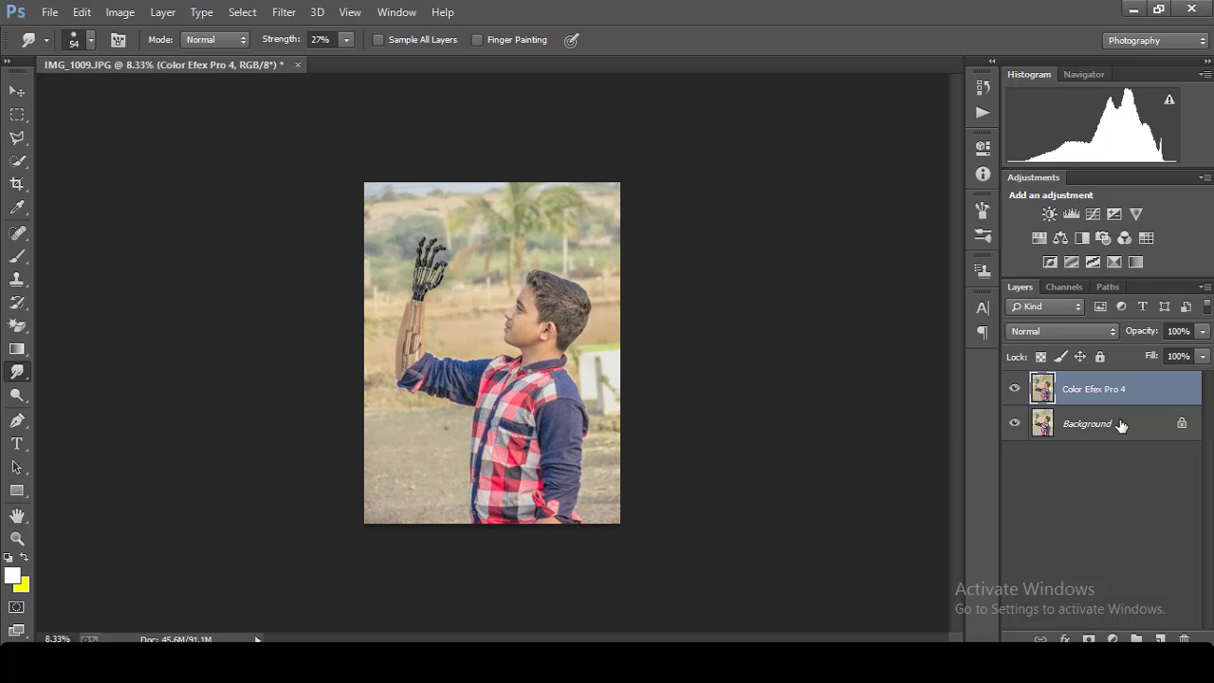
Step: Reset Camera Raw to defaults, then set Blacks -50, Shadows +64, Clarity +24, Highlights -51
{"action": "left_click", "coordinate": [284, 11]}
{"action": "left_click", "coordinate": [331, 116]}
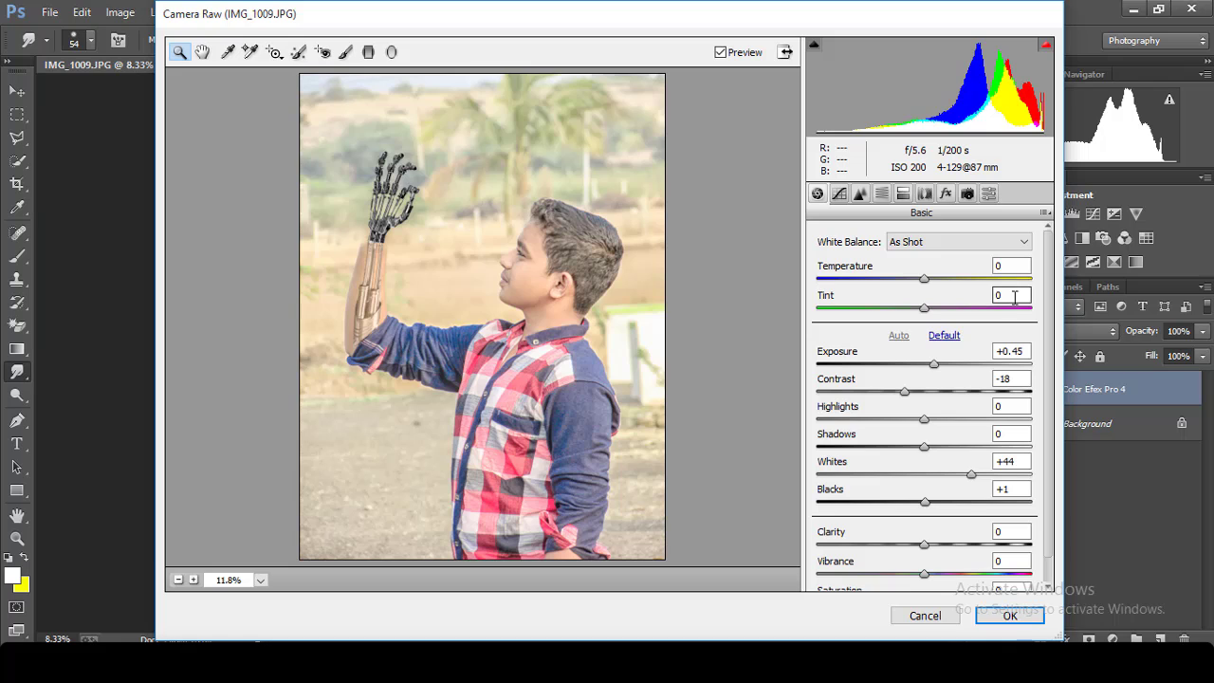
{"action": "left_click", "coordinate": [941, 336]}
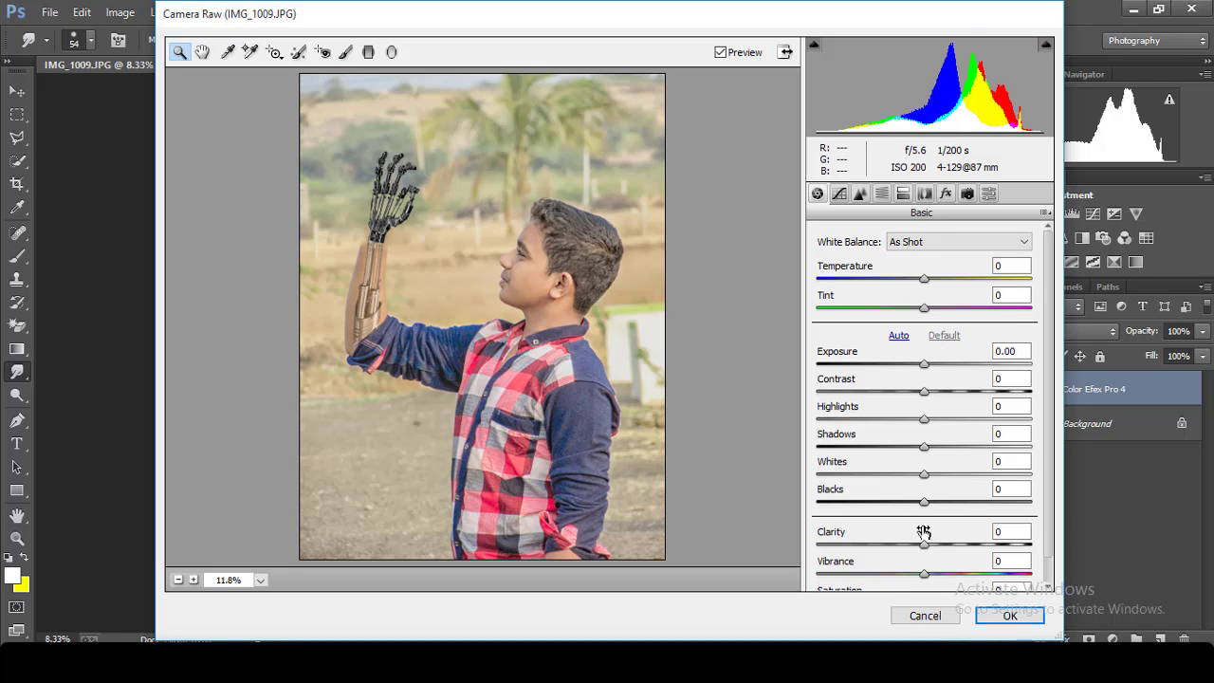
{"action": "left_click_drag", "start_coordinate": [911, 505], "coordinate": [872, 504]}
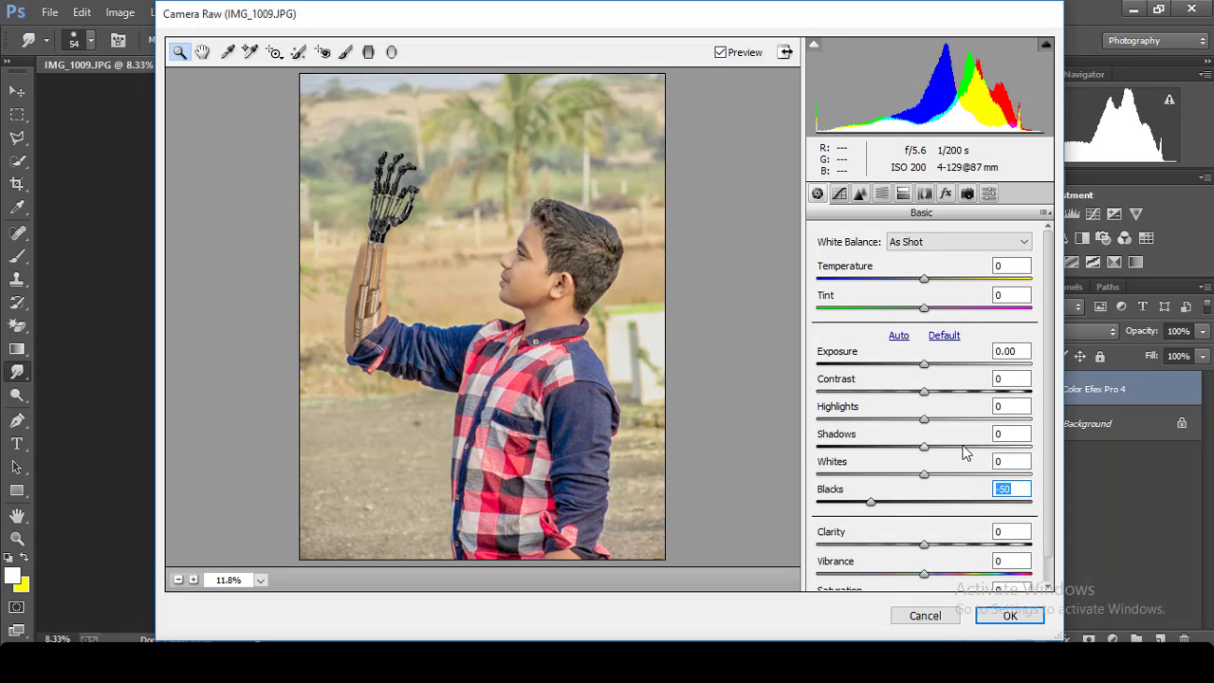
{"action": "left_click_drag", "start_coordinate": [950, 447], "coordinate": [995, 459]}
{"action": "left_click", "coordinate": [715, 360], "text": "alt"}
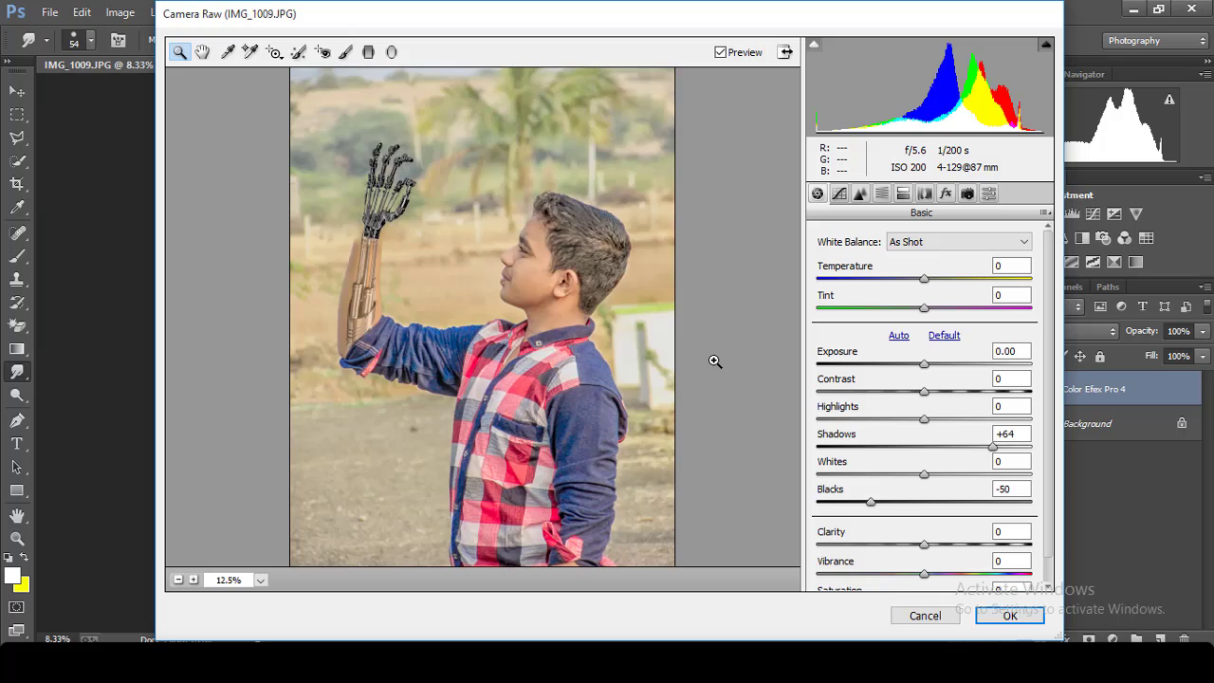
{"action": "left_click_drag", "start_coordinate": [925, 544], "coordinate": [945, 546]}
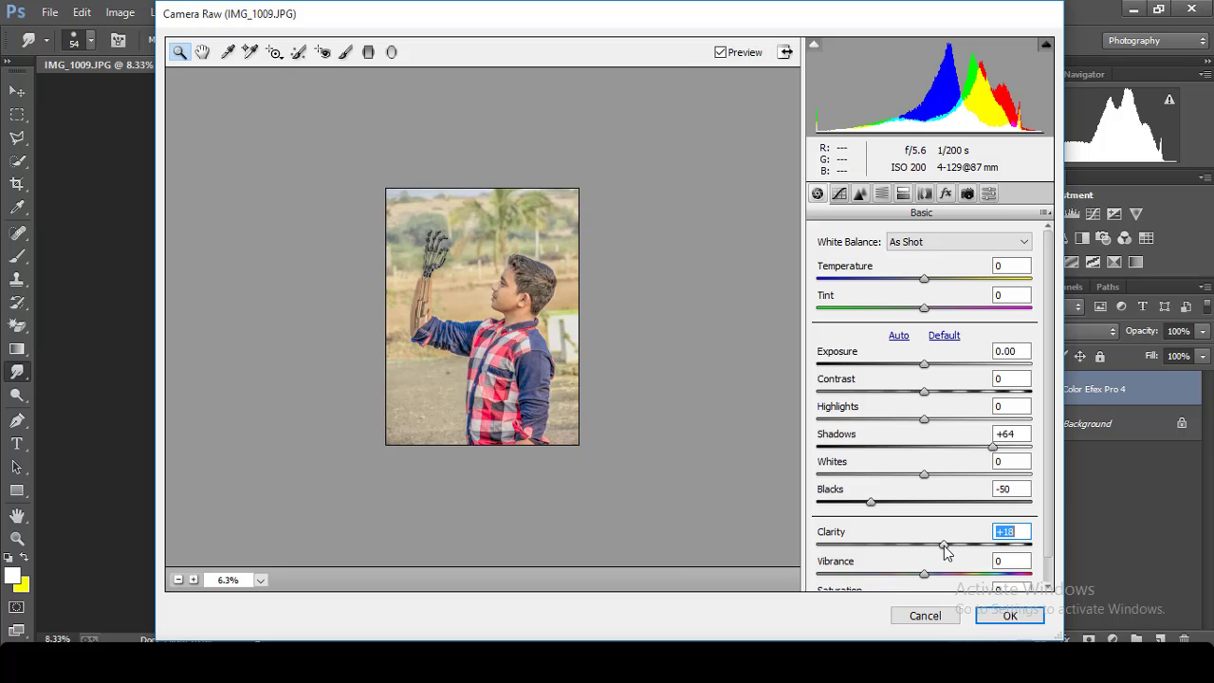
{"action": "left_click", "coordinate": [730, 439]}
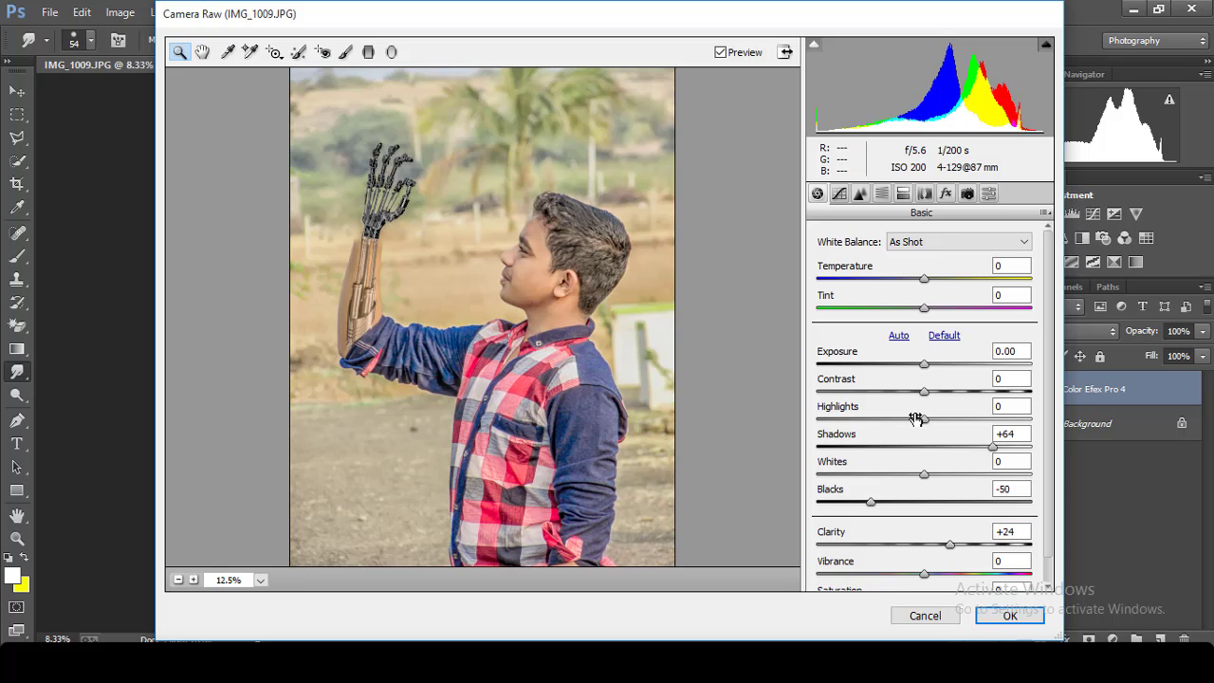
{"action": "left_click_drag", "start_coordinate": [915, 418], "coordinate": [870, 419]}
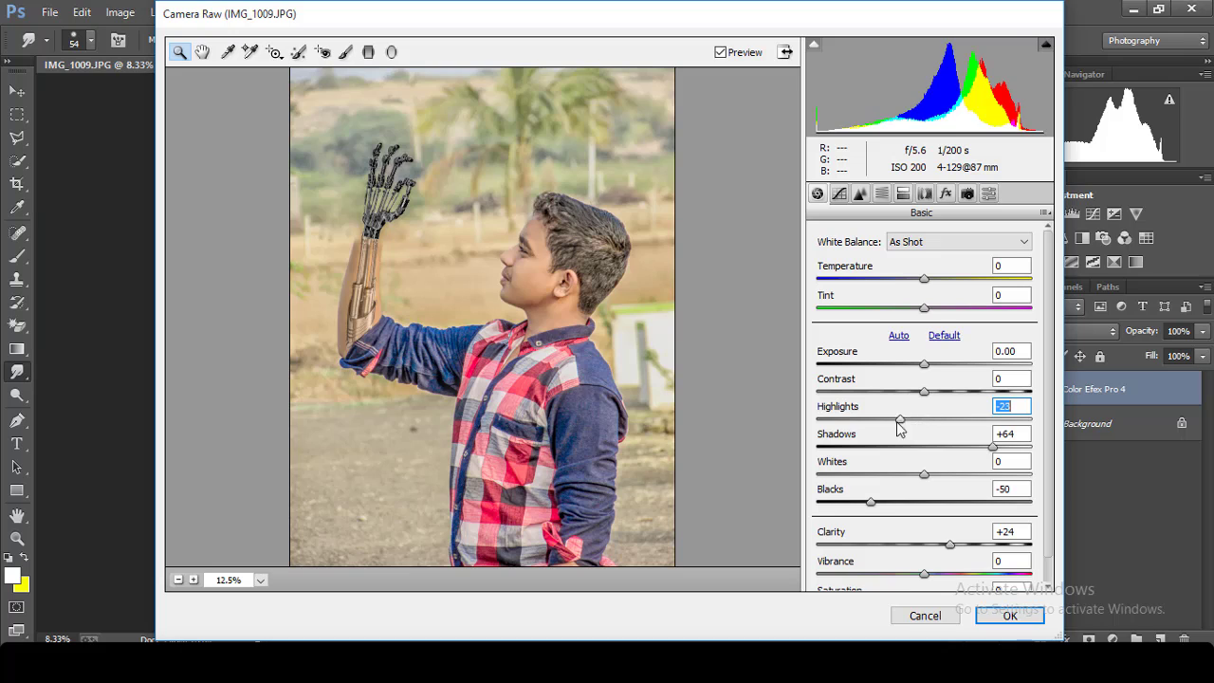
{"action": "left_click", "coordinate": [725, 369], "text": "alt"}
Step: In HSL Saturation, set Yellows to -100 and Greens to +100
{"action": "left_click", "coordinate": [881, 194]}
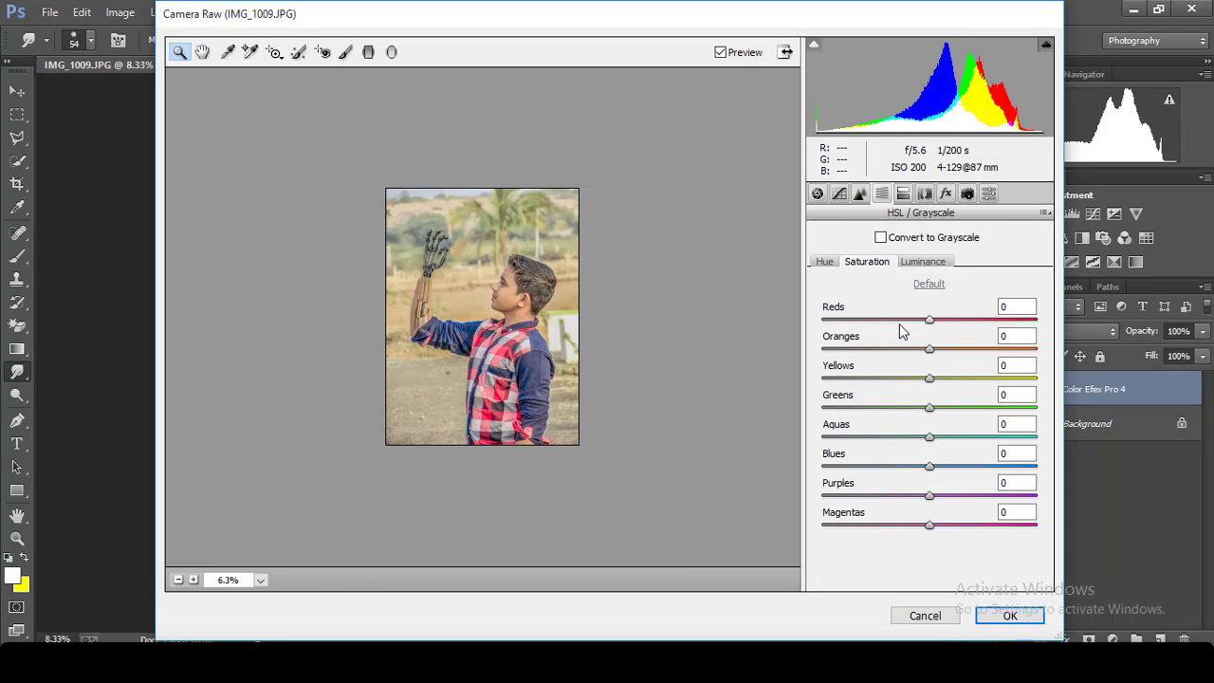
{"action": "left_click", "coordinate": [821, 265]}
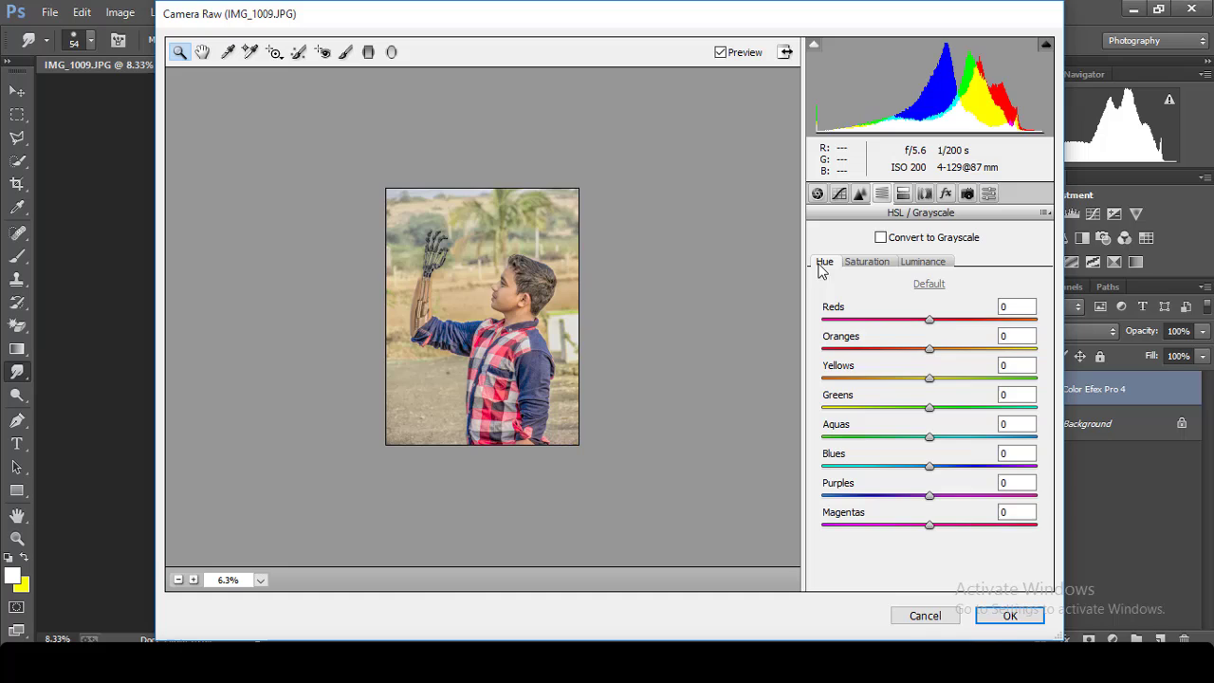
{"action": "left_click", "coordinate": [913, 268]}
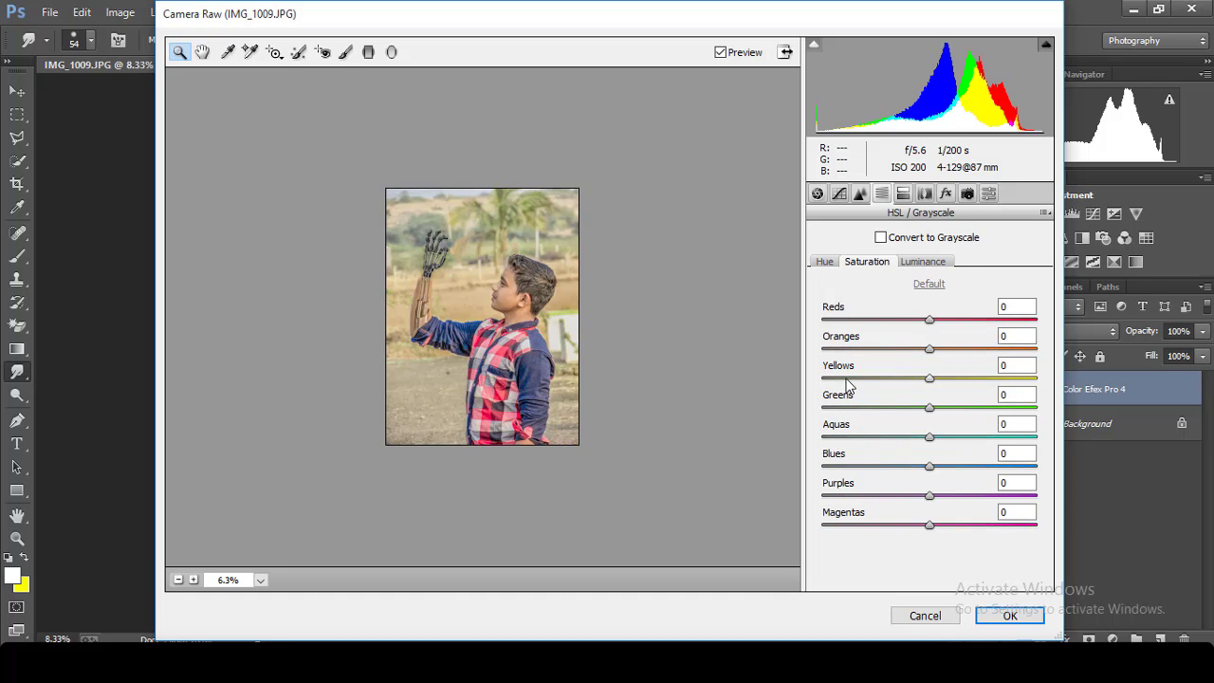
{"action": "left_click_drag", "start_coordinate": [849, 384], "coordinate": [818, 384]}
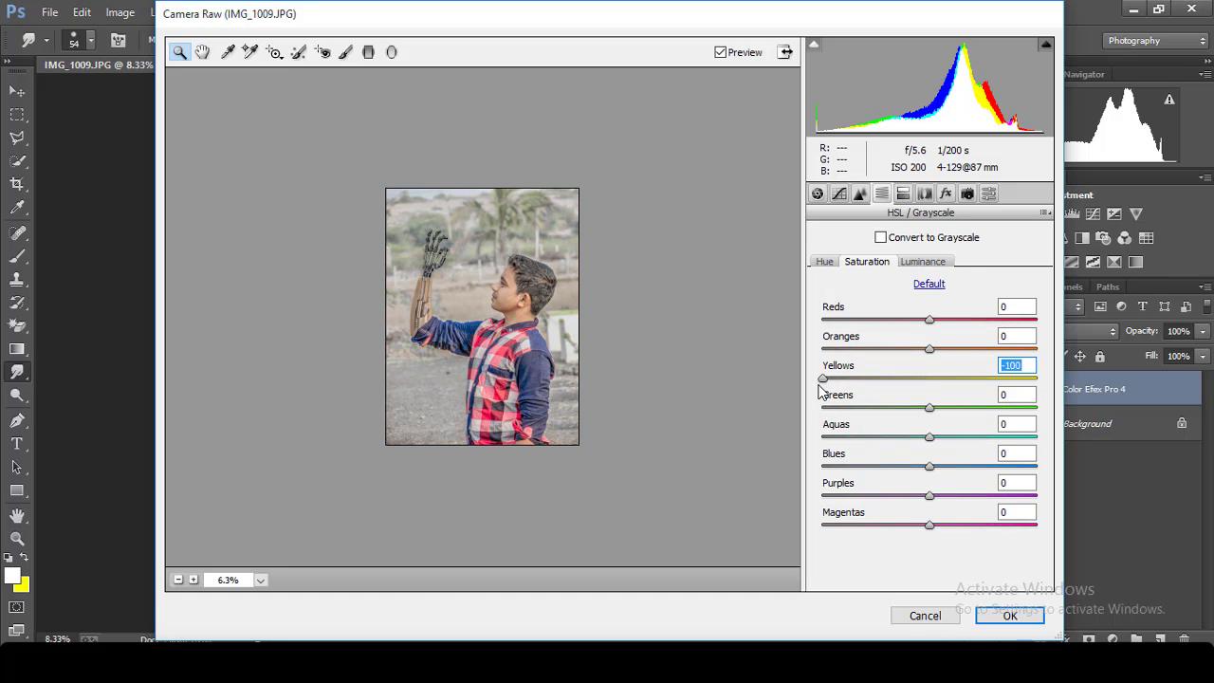
{"action": "left_click_drag", "start_coordinate": [961, 409], "coordinate": [1036, 407]}
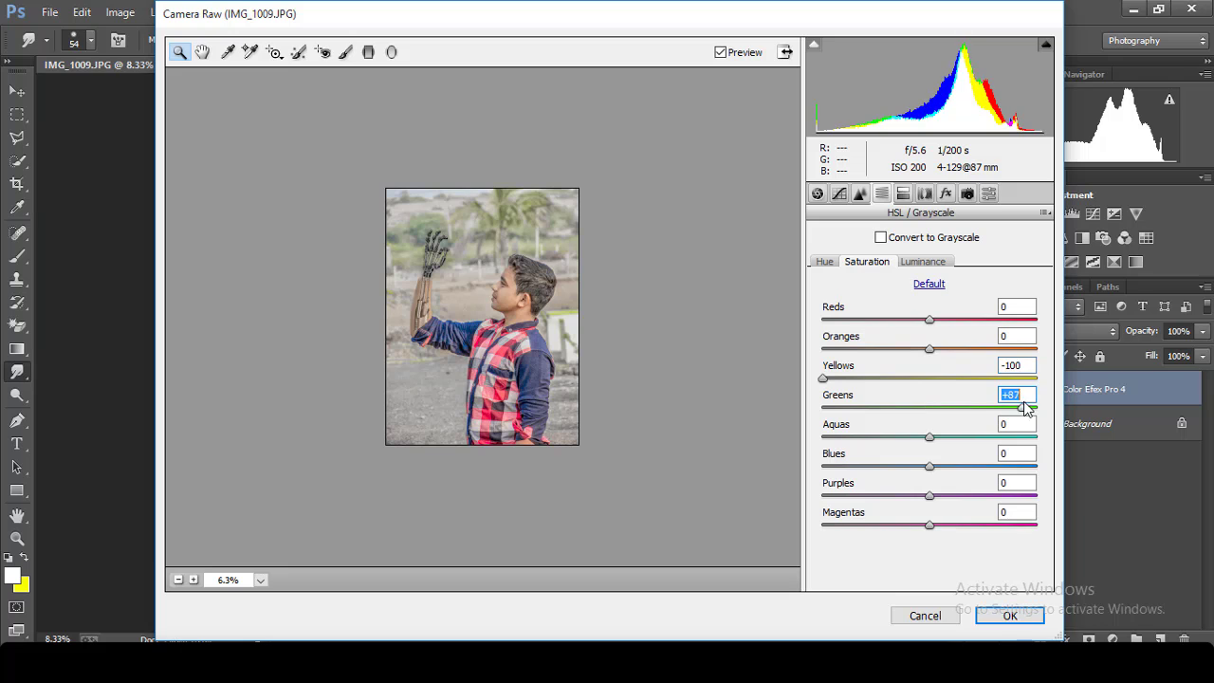
{"action": "left_click", "coordinate": [794, 338]}
{"action": "left_click", "coordinate": [794, 338], "text": "alt"}
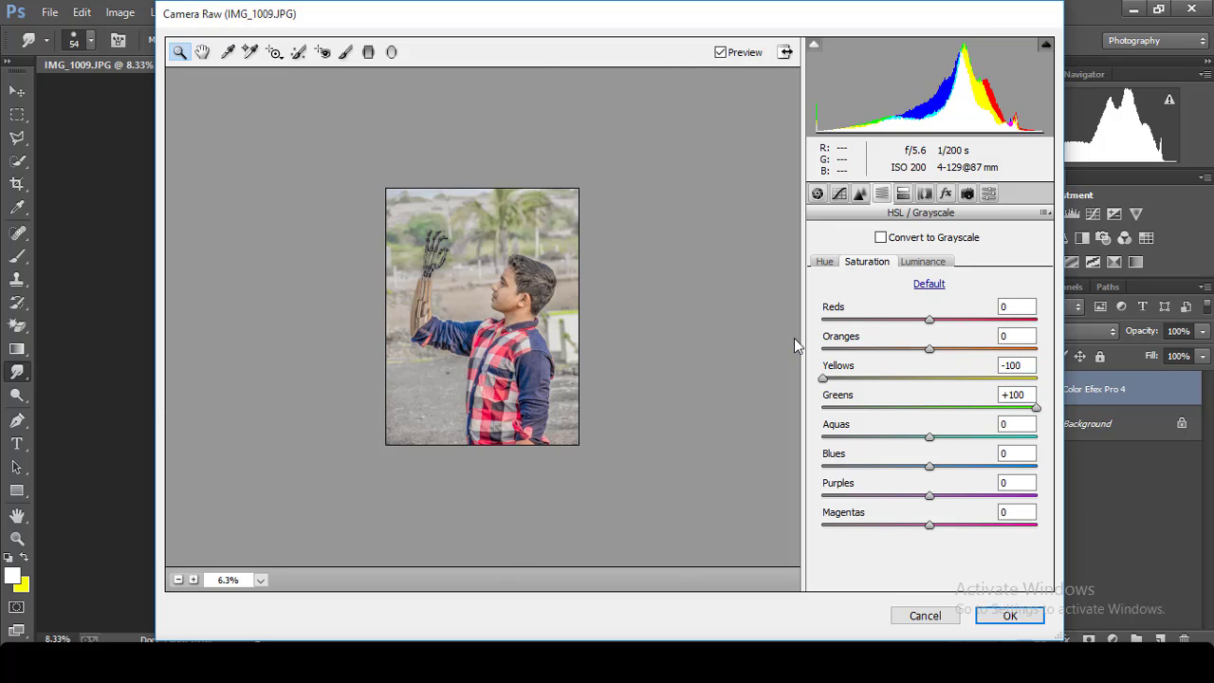
{"action": "left_click", "coordinate": [793, 338]}
{"action": "left_click", "coordinate": [793, 337], "text": "alt"}
{"action": "left_click", "coordinate": [794, 337]}
{"action": "left_click", "coordinate": [794, 338]}
Step: Raise Oranges luminance to +27 and apply the Camera Raw filter
{"action": "left_click", "coordinate": [993, 619]}
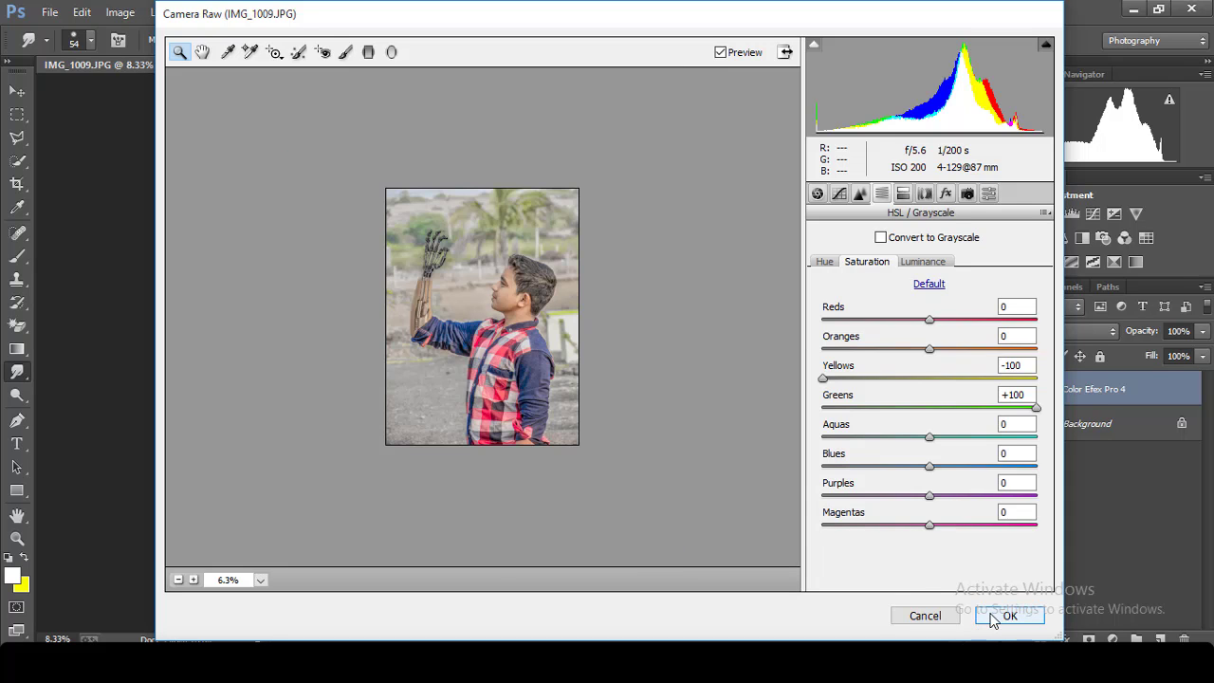
{"action": "left_click", "coordinate": [923, 265]}
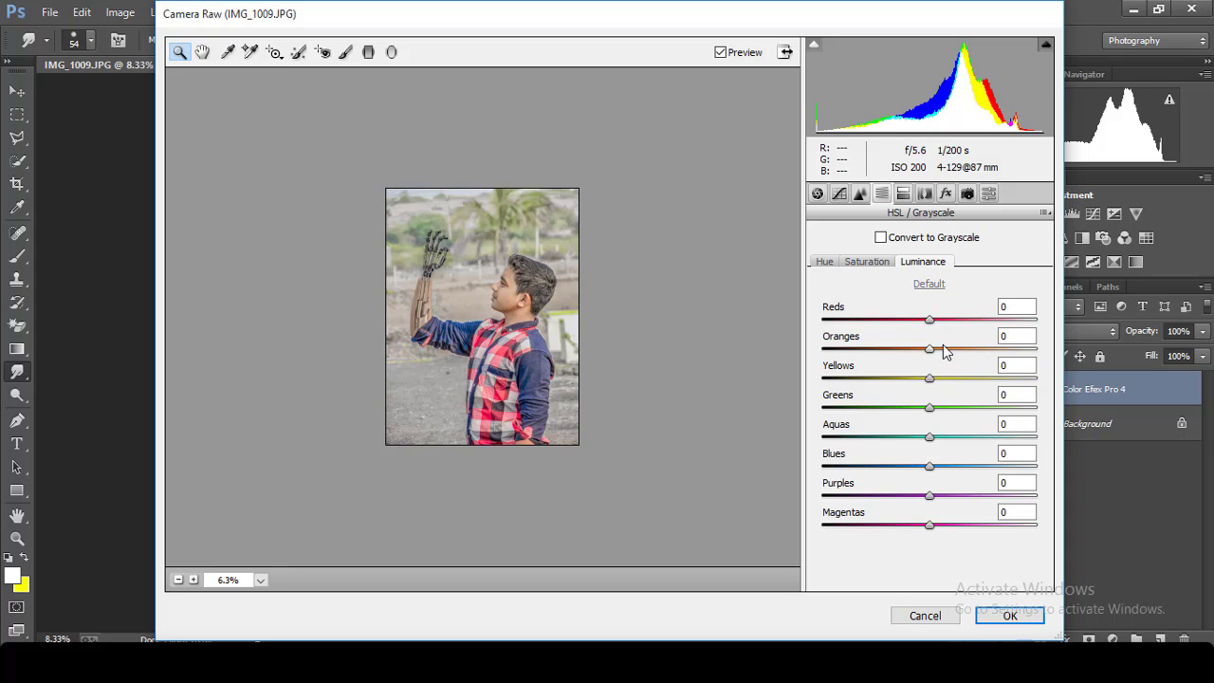
{"action": "left_click_drag", "start_coordinate": [944, 351], "coordinate": [961, 357]}
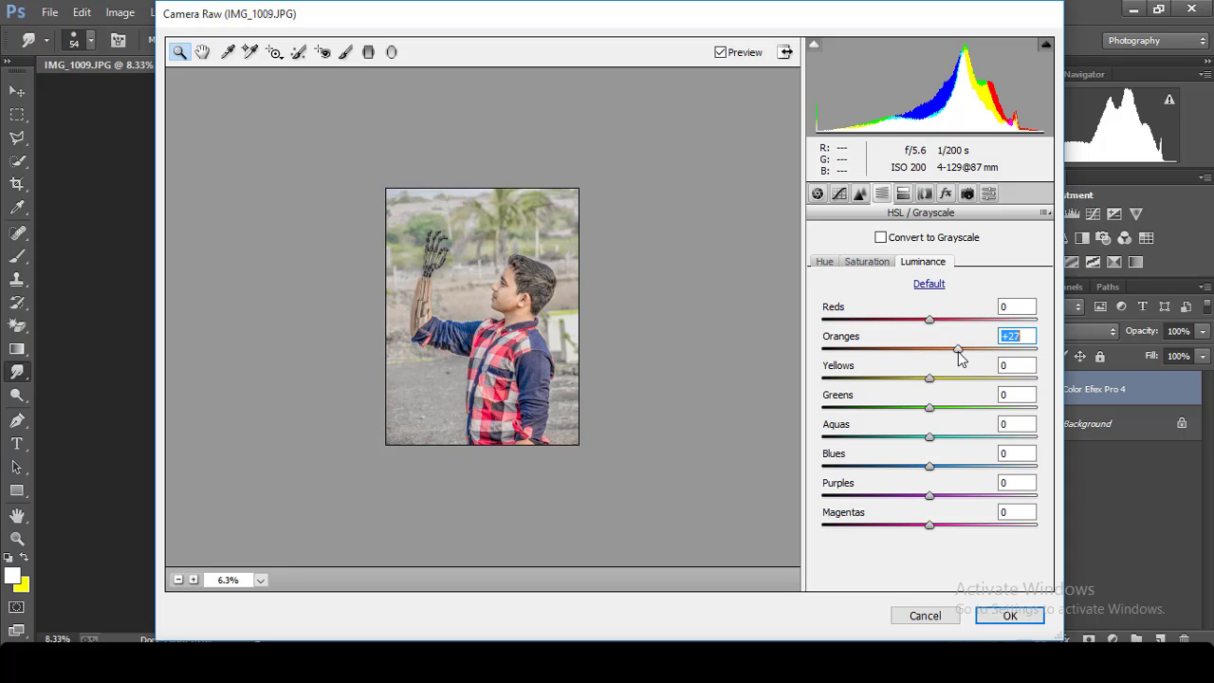
{"action": "left_click", "coordinate": [999, 616]}
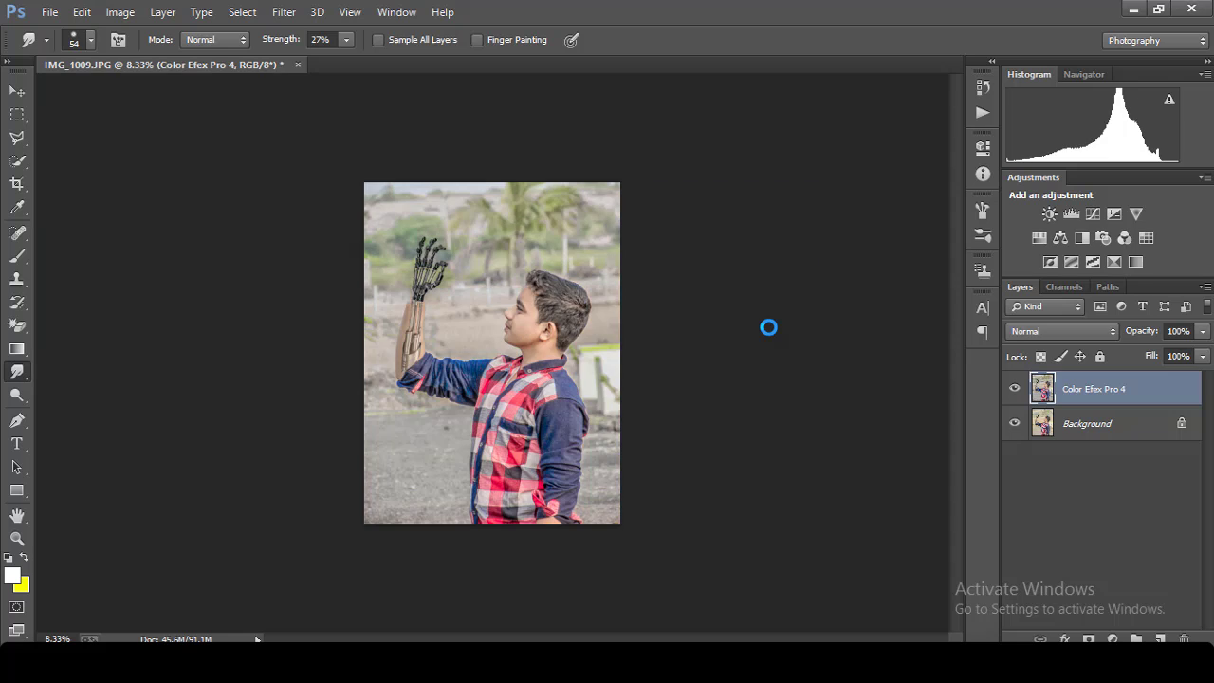
Step: Reopen Camera Raw at defaults and test Orange and Red hue shifts, returning them to 0
{"action": "key", "text": "ctrl+minus"}
{"action": "key", "text": "ctrl+minus"}
{"action": "left_click", "coordinate": [284, 11]}
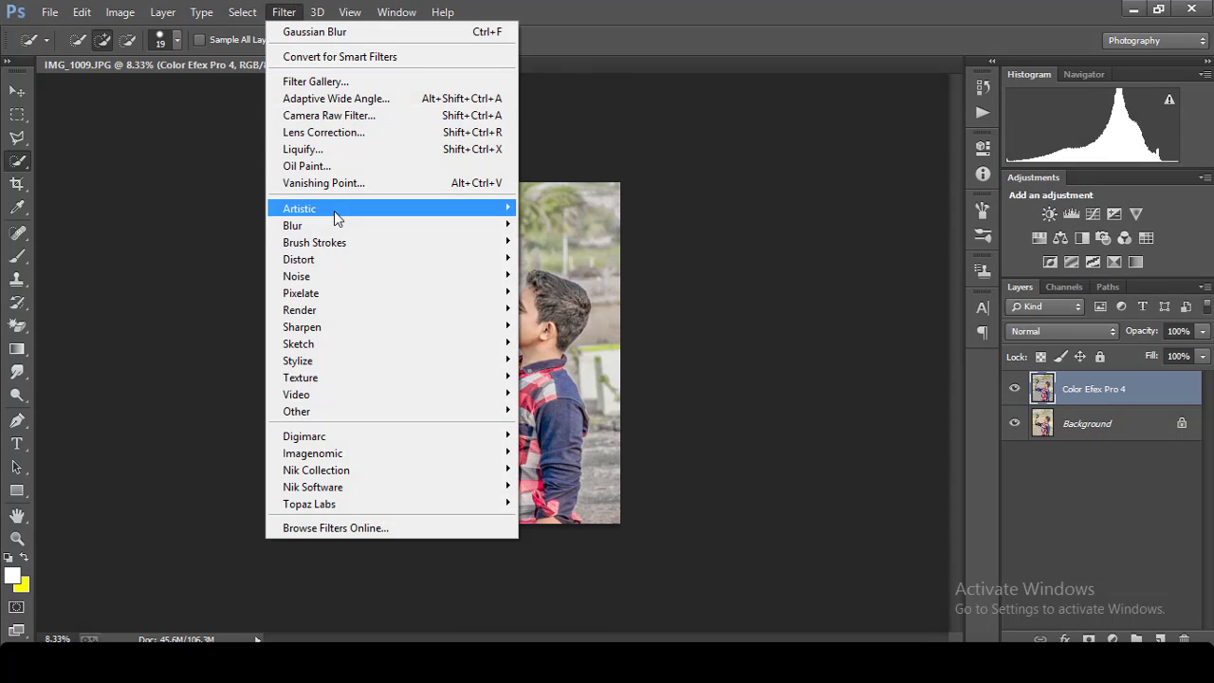
{"action": "left_click", "coordinate": [346, 132]}
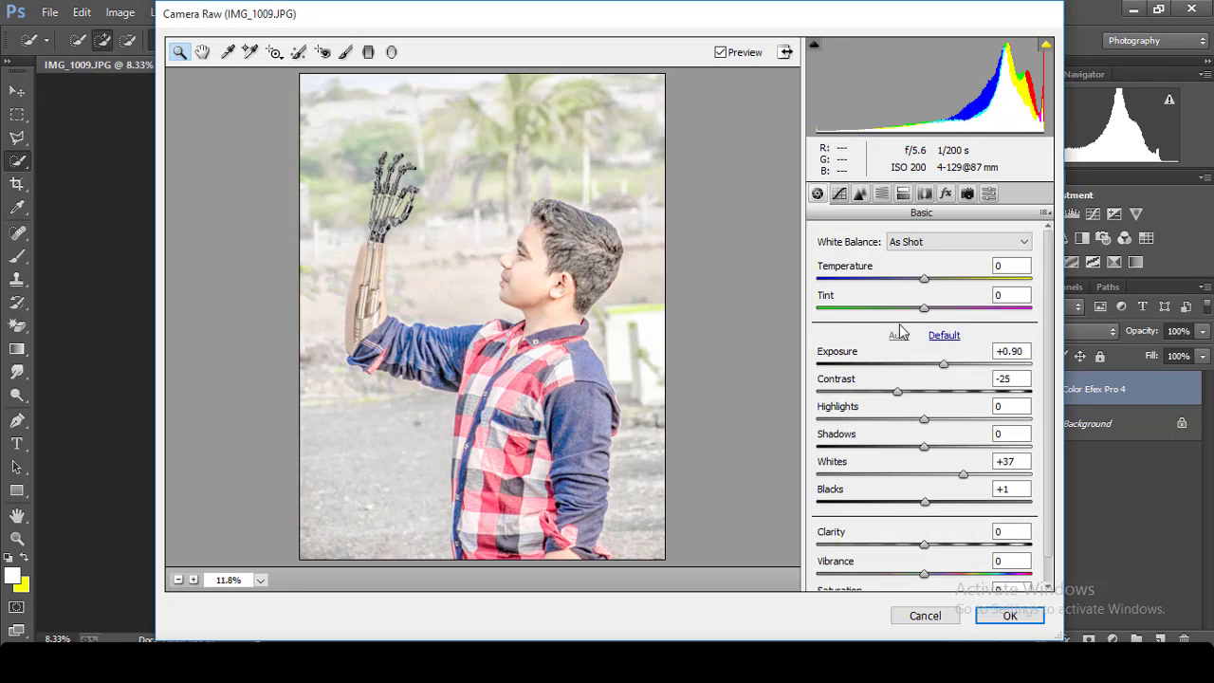
{"action": "left_click", "coordinate": [936, 337]}
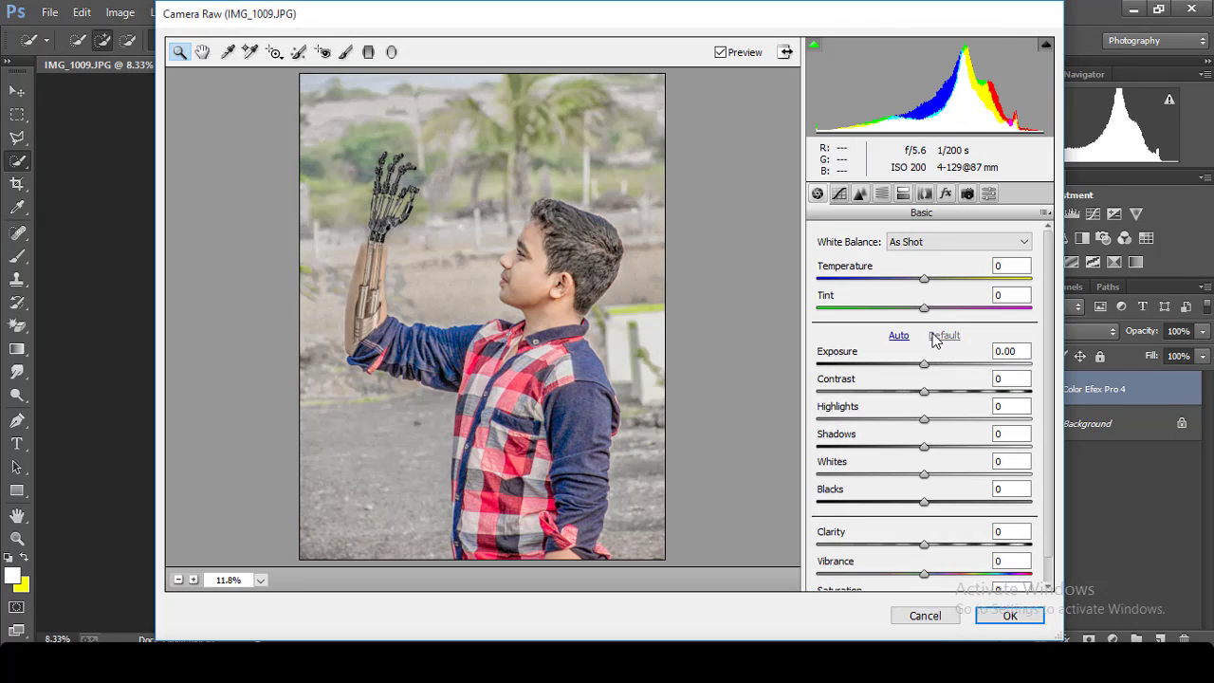
{"action": "left_click", "coordinate": [757, 297], "text": "alt"}
{"action": "left_click", "coordinate": [882, 193]}
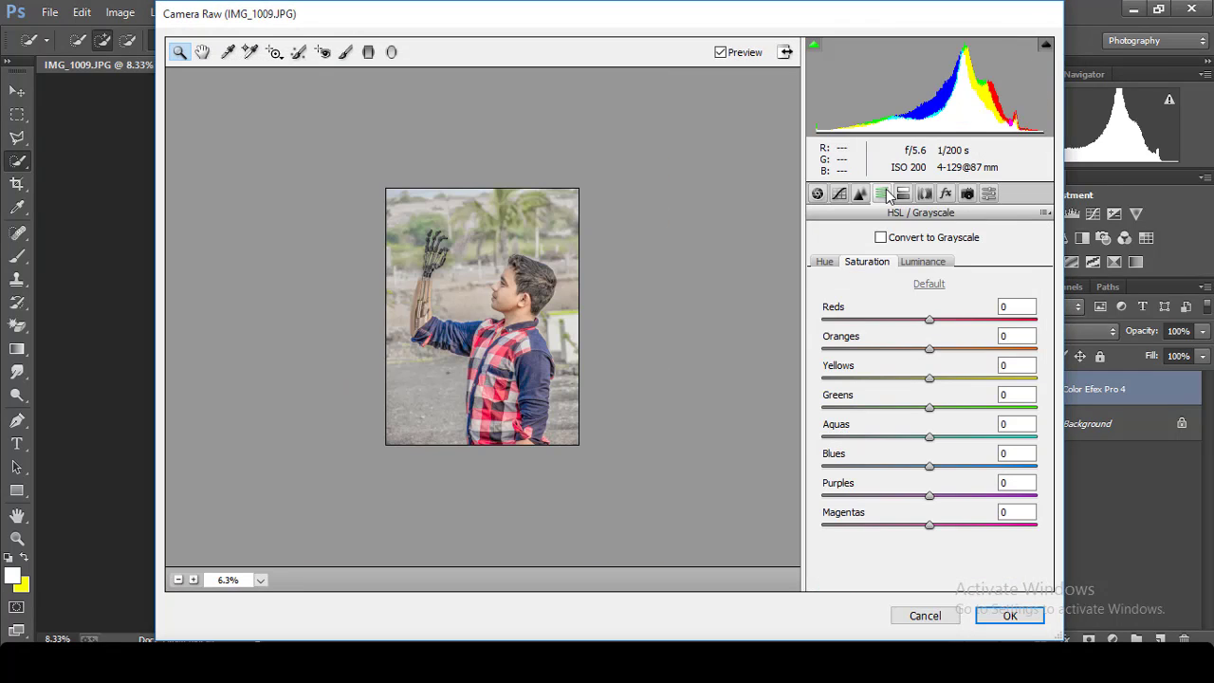
{"action": "left_click", "coordinate": [825, 261]}
{"action": "left_click_drag", "start_coordinate": [929, 350], "coordinate": [1019, 348]}
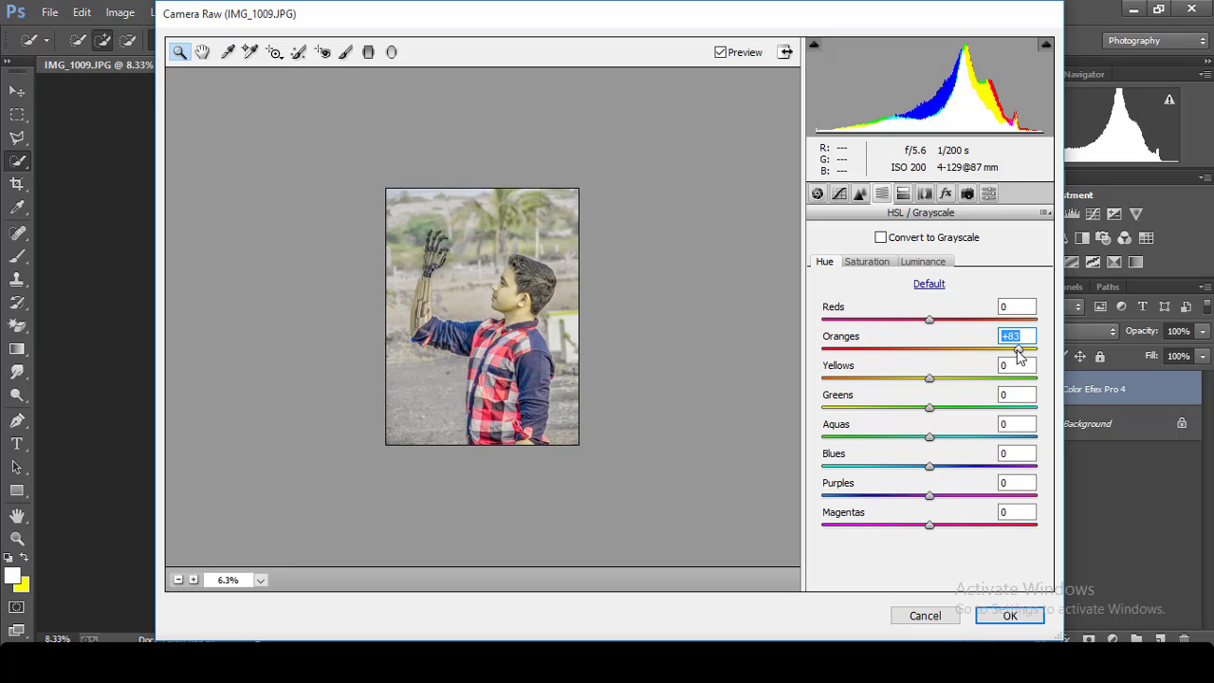
{"action": "double_click", "coordinate": [949, 339]}
{"action": "left_click_drag", "start_coordinate": [929, 320], "coordinate": [857, 319]}
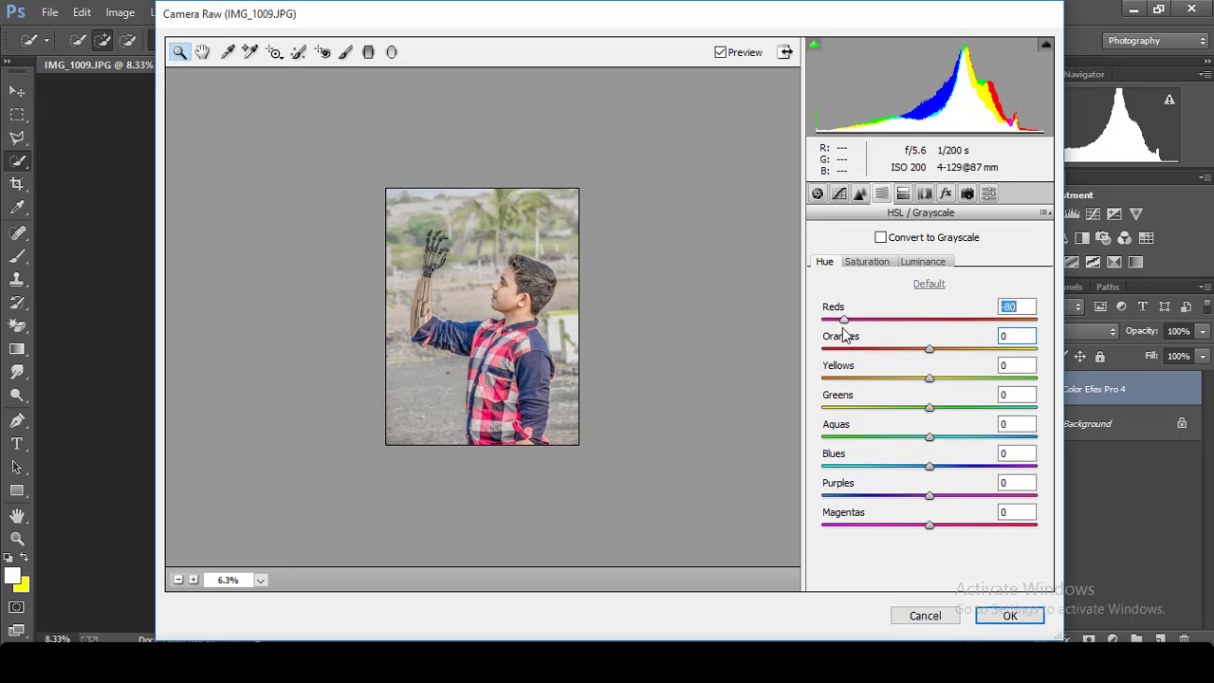
{"action": "type", "text": "0"}
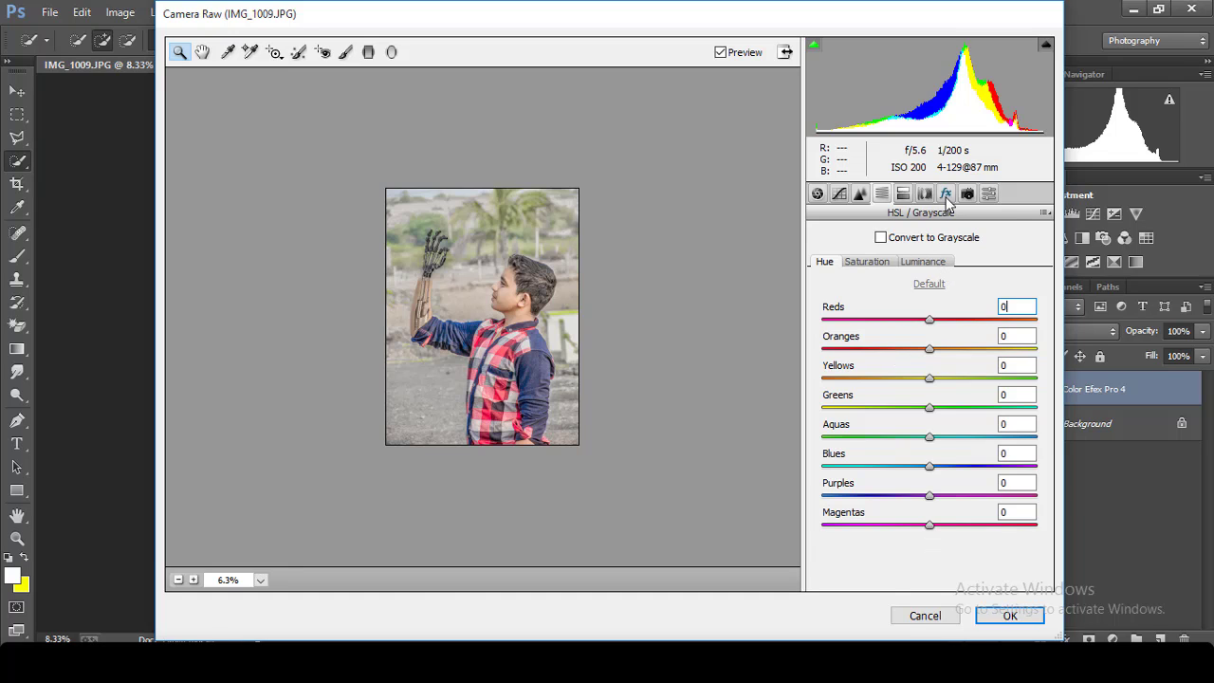
Step: Add a post-crop vignette (Amount -22, Midpoint 32, Feather about 66) and apply it
{"action": "left_click", "coordinate": [924, 195]}
{"action": "left_click", "coordinate": [946, 195]}
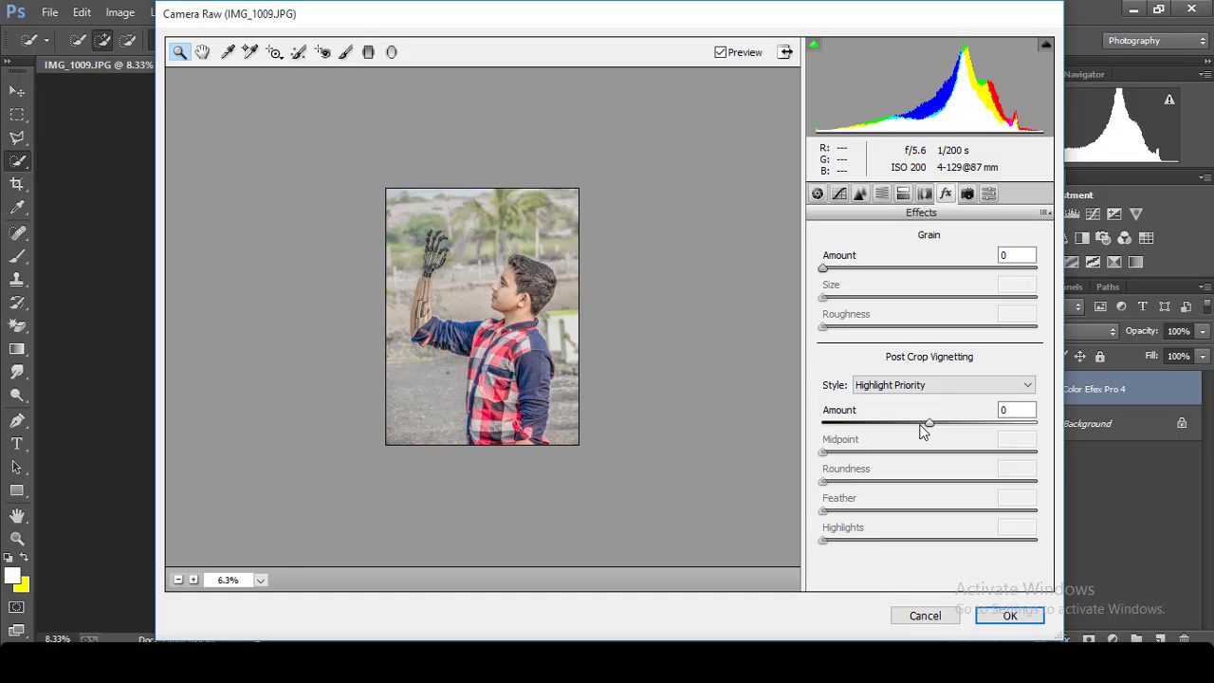
{"action": "mouse_move", "coordinate": [920, 423]}
{"action": "left_mouse_down"}
{"action": "mouse_move", "coordinate": [905, 423]}
{"action": "mouse_move", "coordinate": [889, 453]}
{"action": "left_mouse_up"}
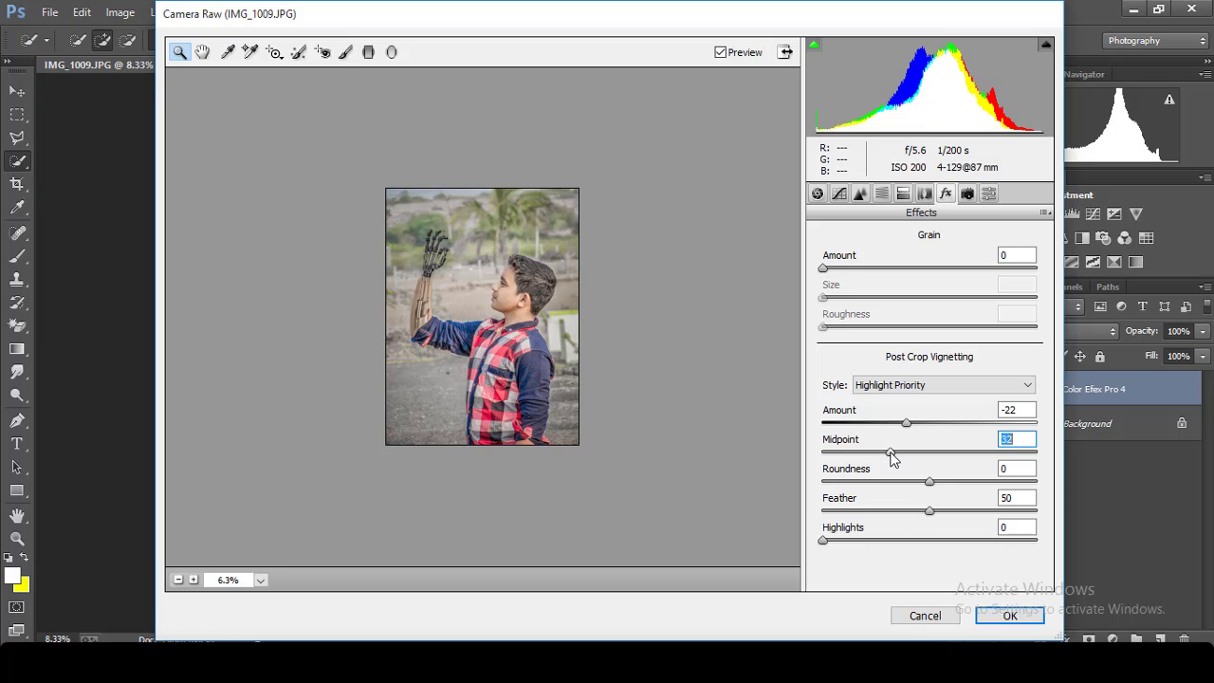
{"action": "mouse_move", "coordinate": [910, 512]}
{"action": "left_mouse_down"}
{"action": "mouse_move", "coordinate": [984, 504]}
{"action": "mouse_move", "coordinate": [956, 509]}
{"action": "left_mouse_up"}
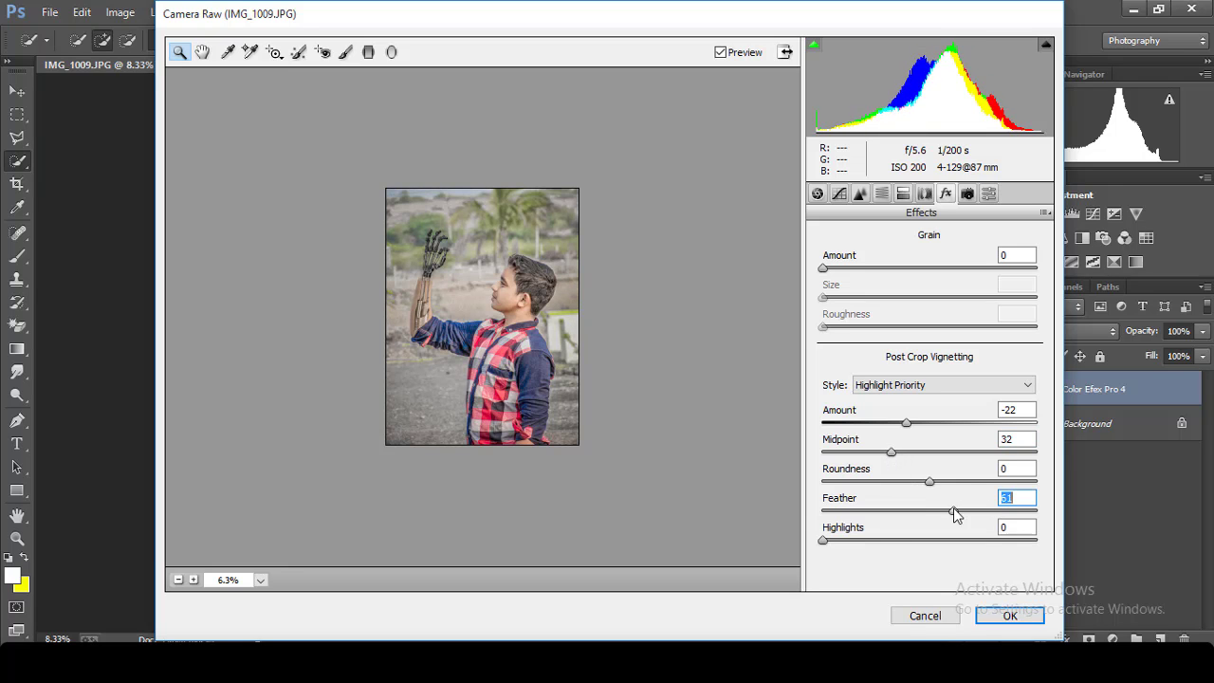
{"action": "left_click", "coordinate": [991, 613]}
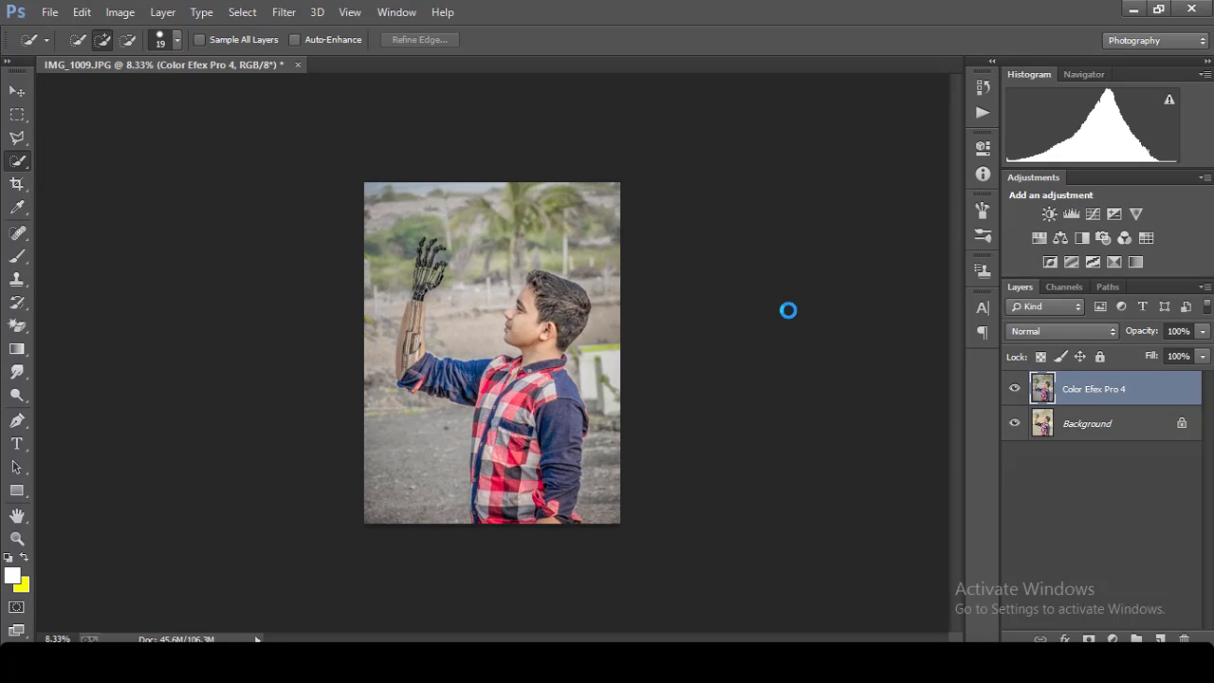
{"action": "key", "text": "ctrl+plus"}
Step: Run Topaz Clarity, try Cityscape II, then apply the Brick Building I preset
{"action": "key", "text": "ctrl+minus"}
{"action": "left_click", "coordinate": [283, 11]}
{"action": "mouse_move", "coordinate": [316, 469]}
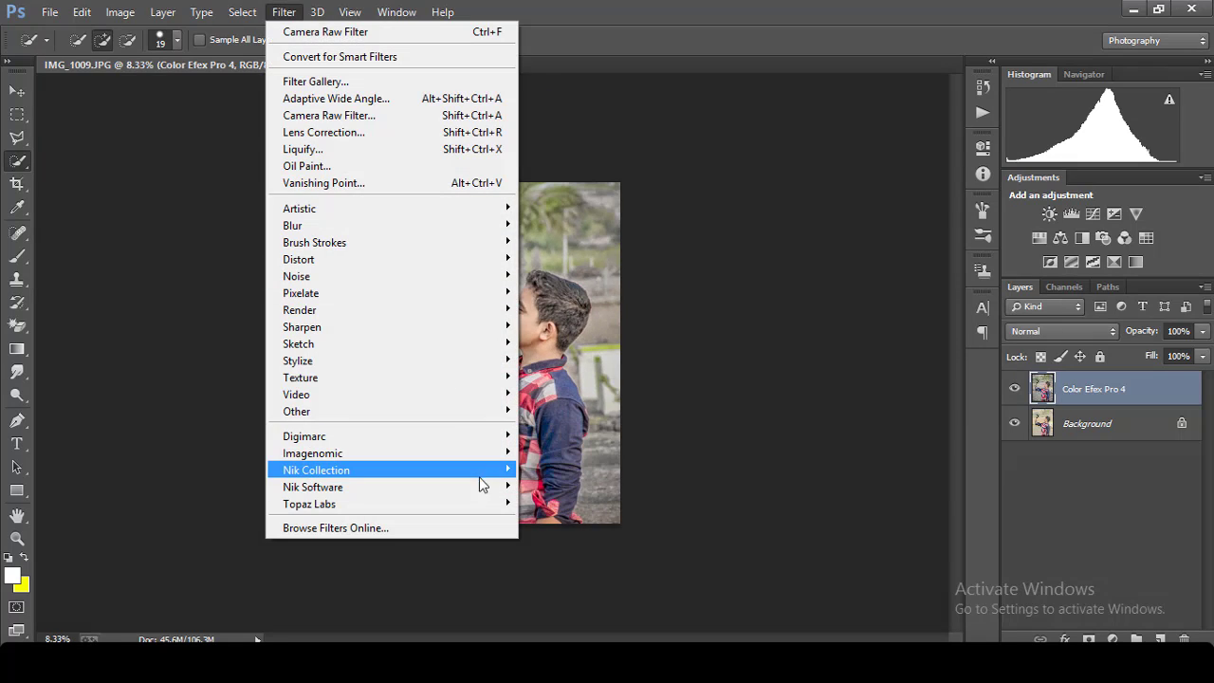
{"action": "left_click", "coordinate": [587, 316]}
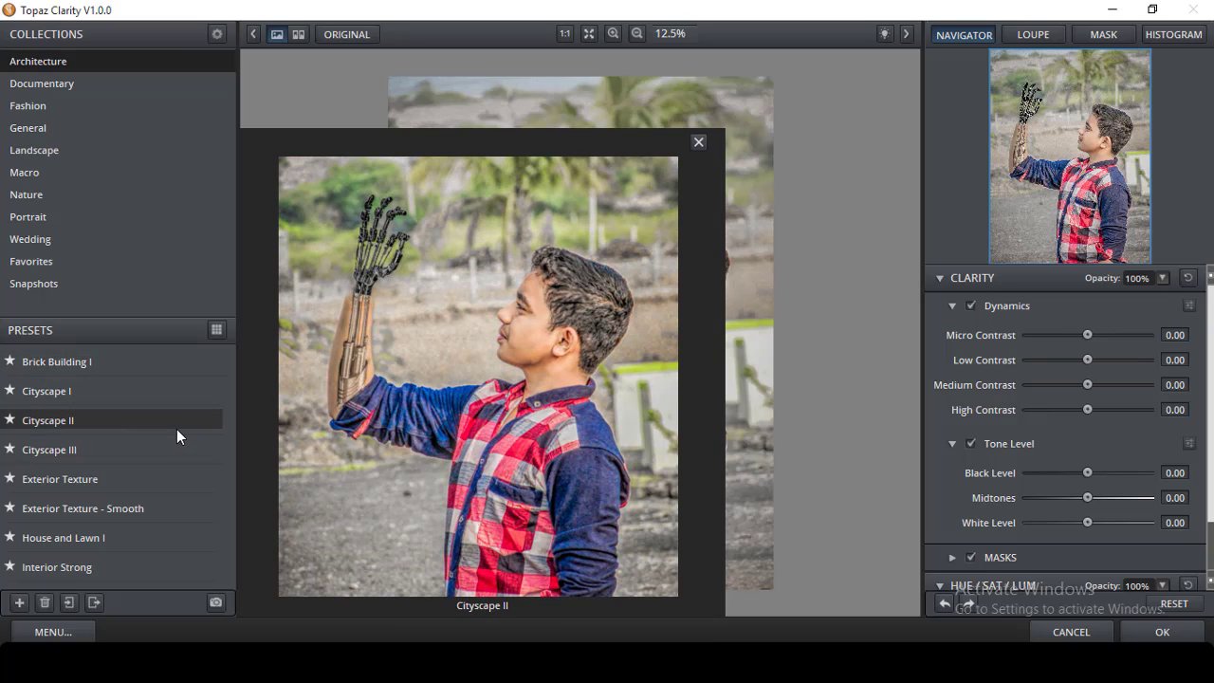
{"action": "left_click", "coordinate": [172, 419]}
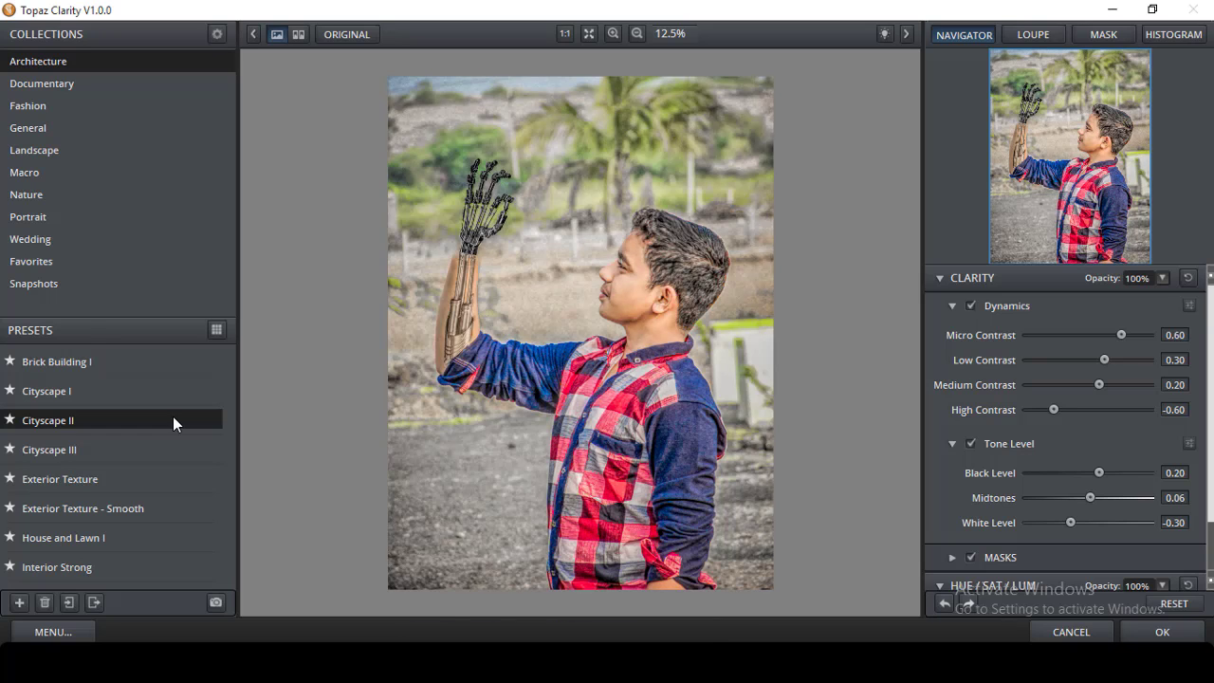
{"action": "mouse_move", "coordinate": [114, 362]}
{"action": "left_click", "coordinate": [163, 361]}
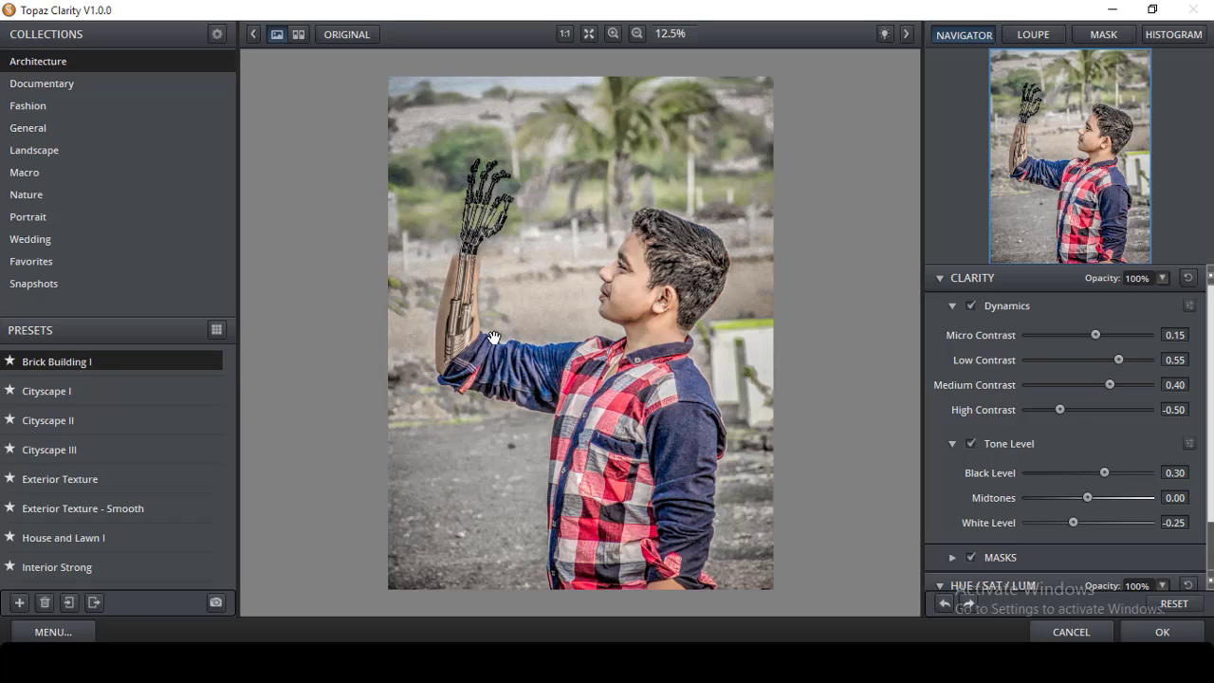
{"action": "left_click", "coordinate": [1154, 637]}
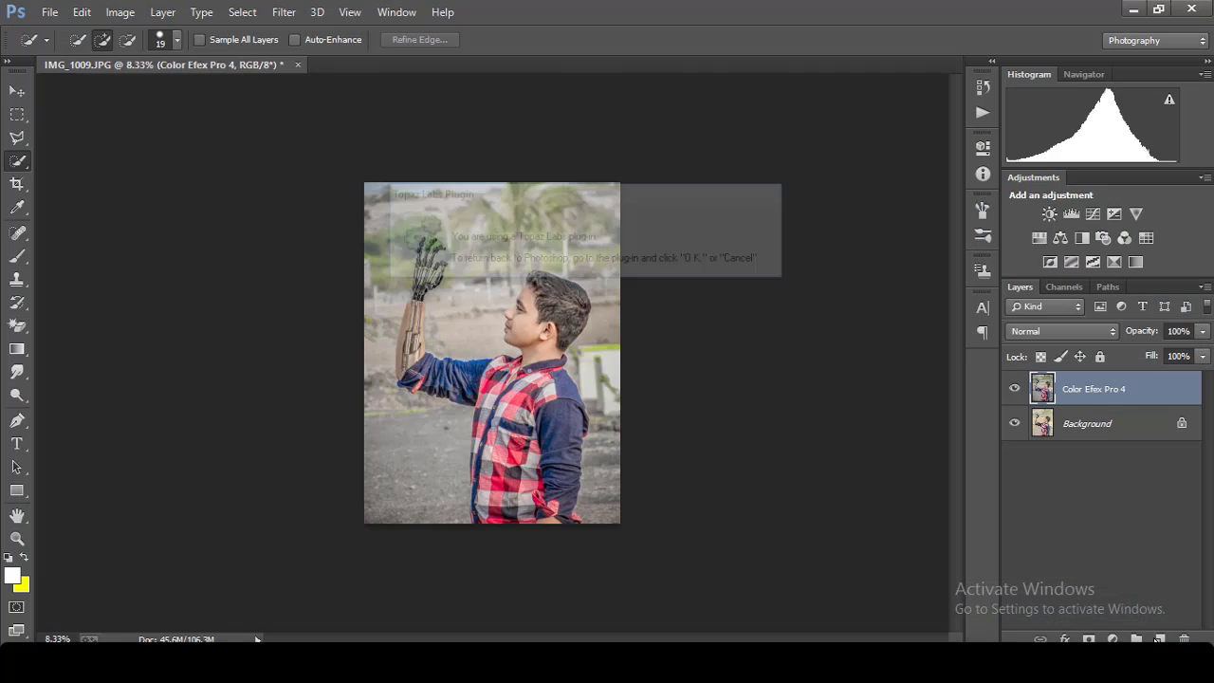
Step: Open Hairstyles-for-men-2013.jpg from Camera Raw without any adjustments
{"action": "scroll", "coordinate": [718, 218], "scroll_direction": "down", "scroll_amount": 1}
{"action": "scroll", "coordinate": [718, 218], "scroll_direction": "down", "scroll_amount": 2}
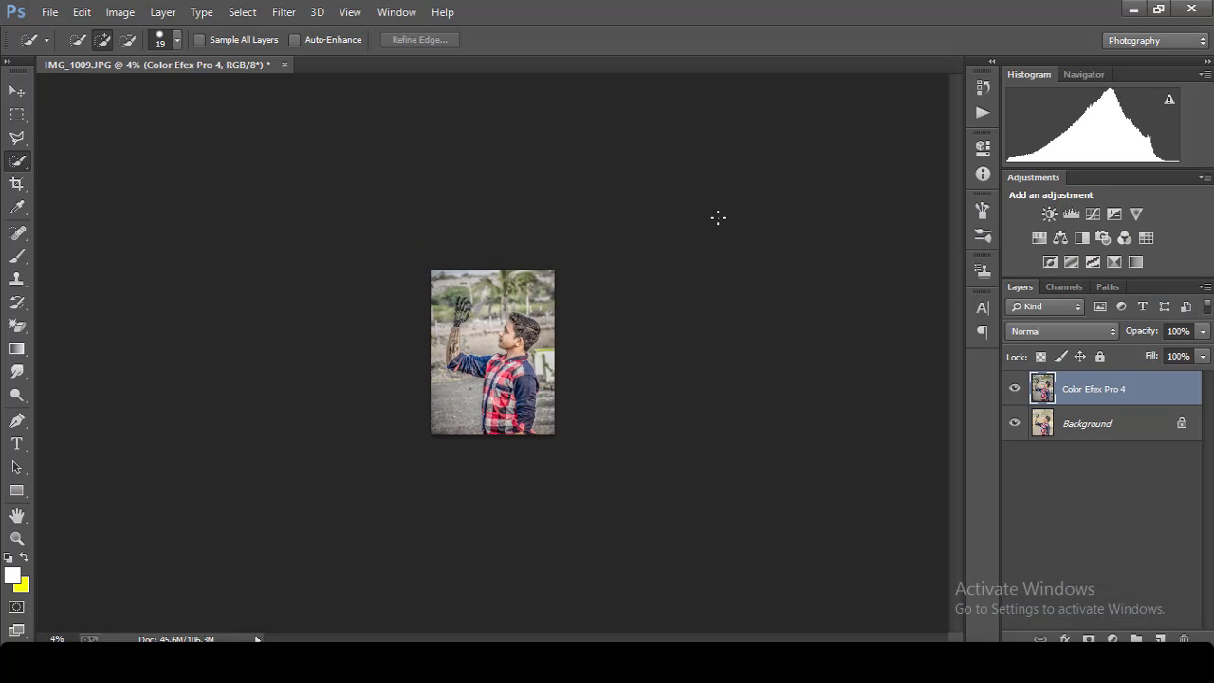
{"action": "scroll", "coordinate": [718, 217], "scroll_direction": "down", "scroll_amount": 1}
{"action": "scroll", "coordinate": [717, 217], "scroll_direction": "up", "scroll_amount": 2}
{"action": "scroll", "coordinate": [717, 218], "scroll_direction": "up", "scroll_amount": 2}
{"action": "scroll", "coordinate": [717, 217], "scroll_direction": "up", "scroll_amount": 1}
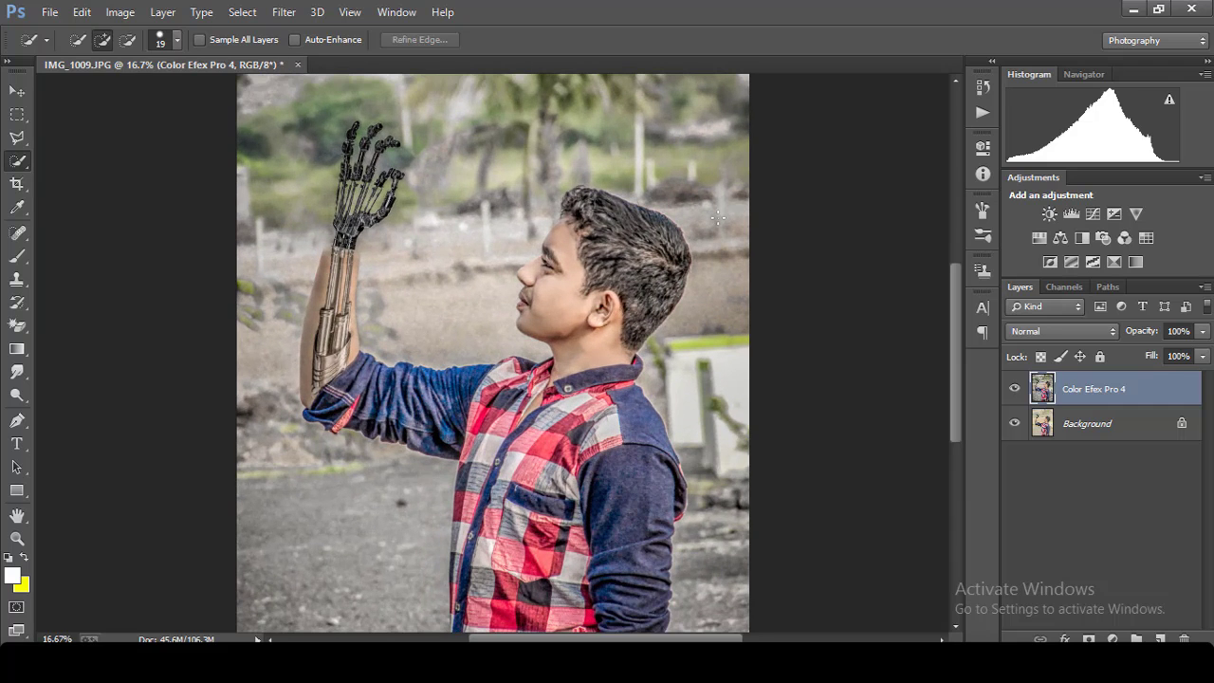
{"action": "scroll", "coordinate": [718, 217], "scroll_direction": "down", "scroll_amount": 3}
{"action": "scroll", "coordinate": [717, 217], "scroll_direction": "up", "scroll_amount": 2}
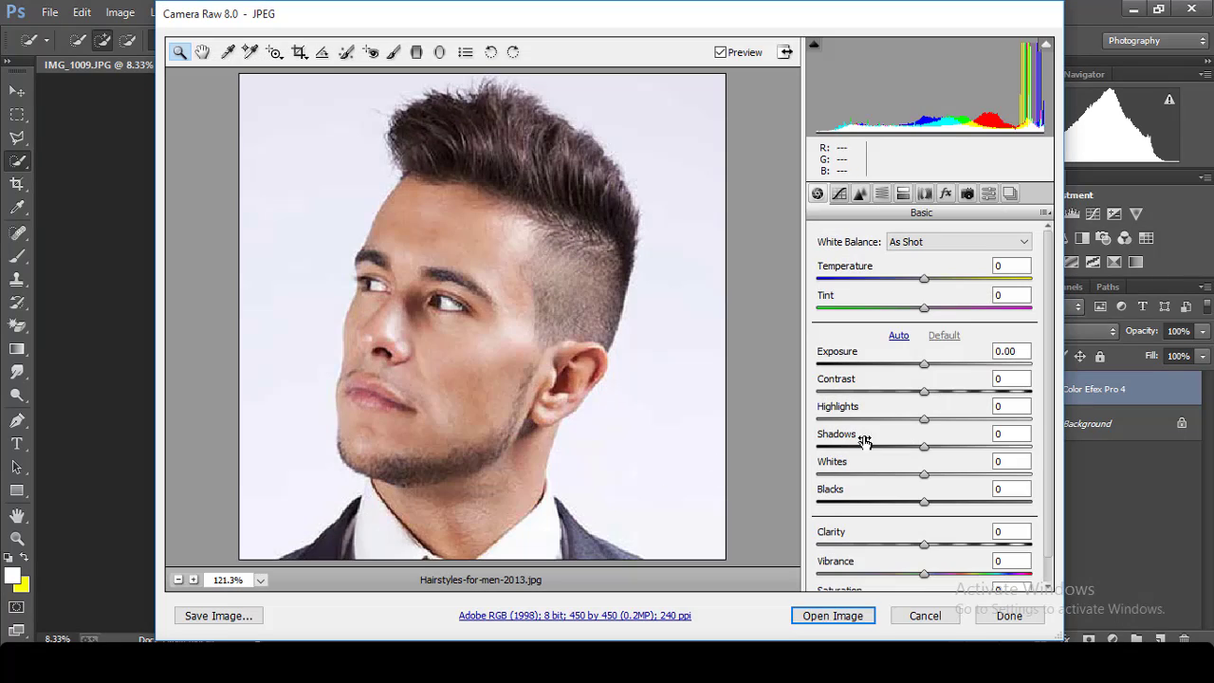
{"action": "left_click", "coordinate": [854, 618]}
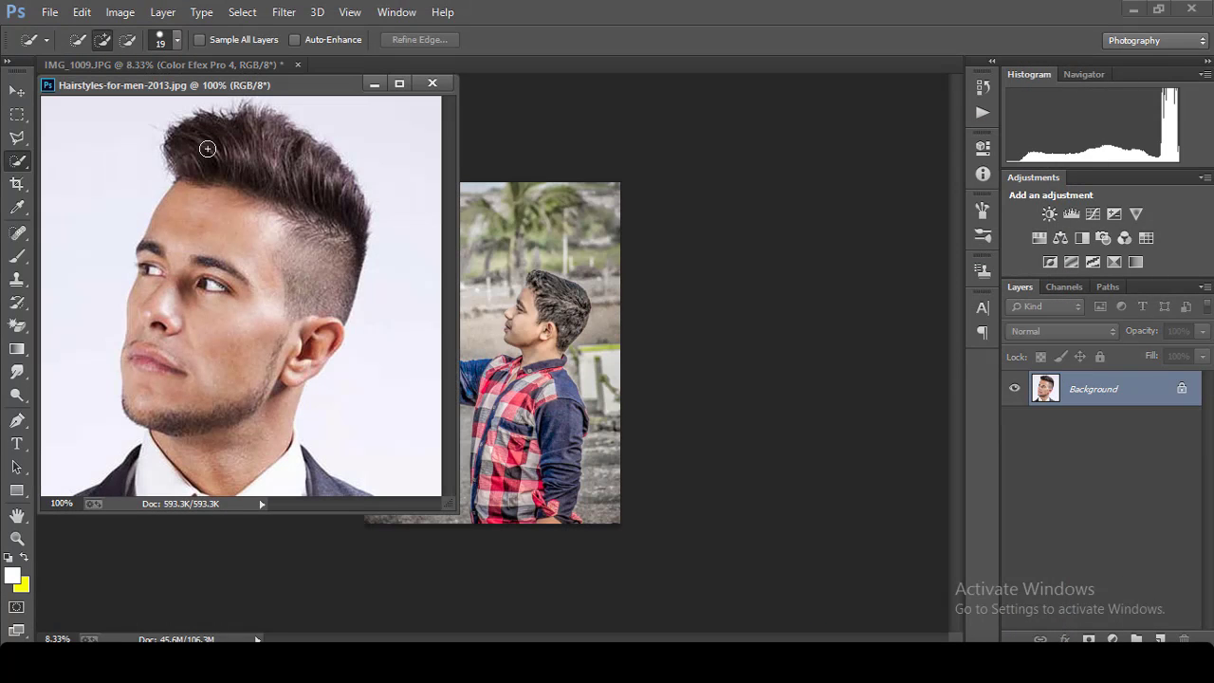
Step: Quick-select the quiff and refine its edge with brush size 8, Smooth 6, Feather 0.7 px
{"action": "mouse_move", "coordinate": [208, 140]}
{"action": "left_mouse_down"}
{"action": "mouse_move", "coordinate": [229, 153]}
{"action": "mouse_move", "coordinate": [199, 170]}
{"action": "mouse_move", "coordinate": [352, 202]}
{"action": "mouse_move", "coordinate": [373, 261]}
{"action": "left_mouse_up"}
{"action": "key", "text": "alt"}
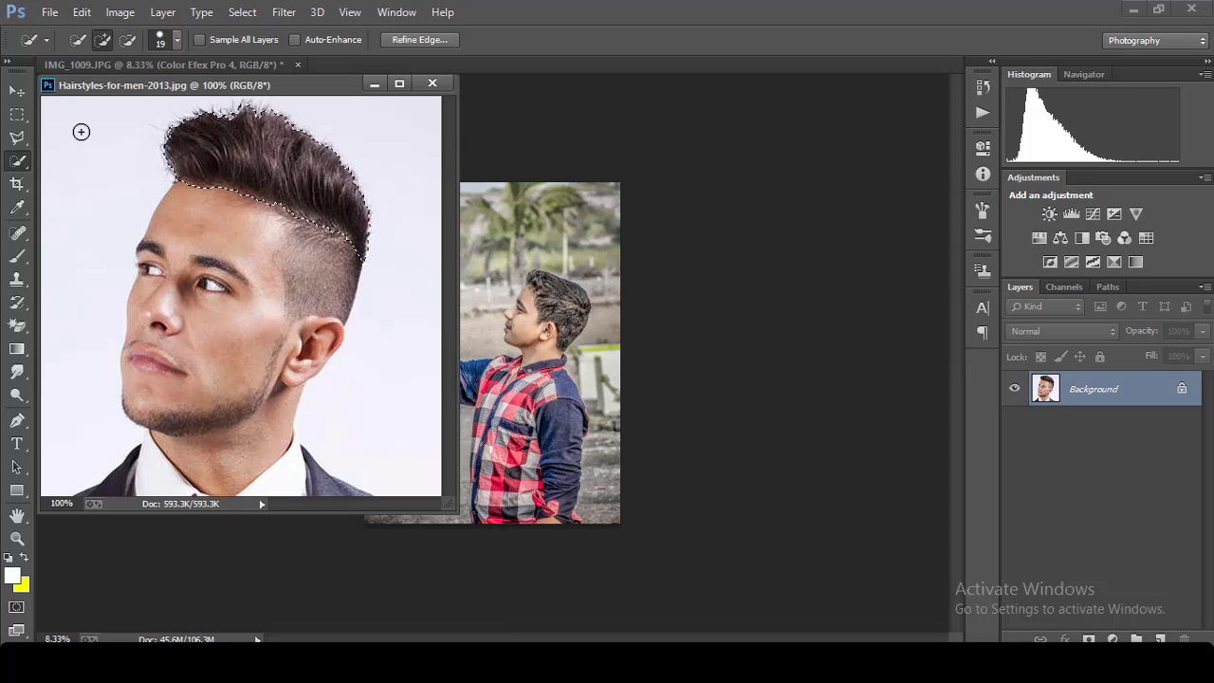
{"action": "left_click", "coordinate": [419, 38]}
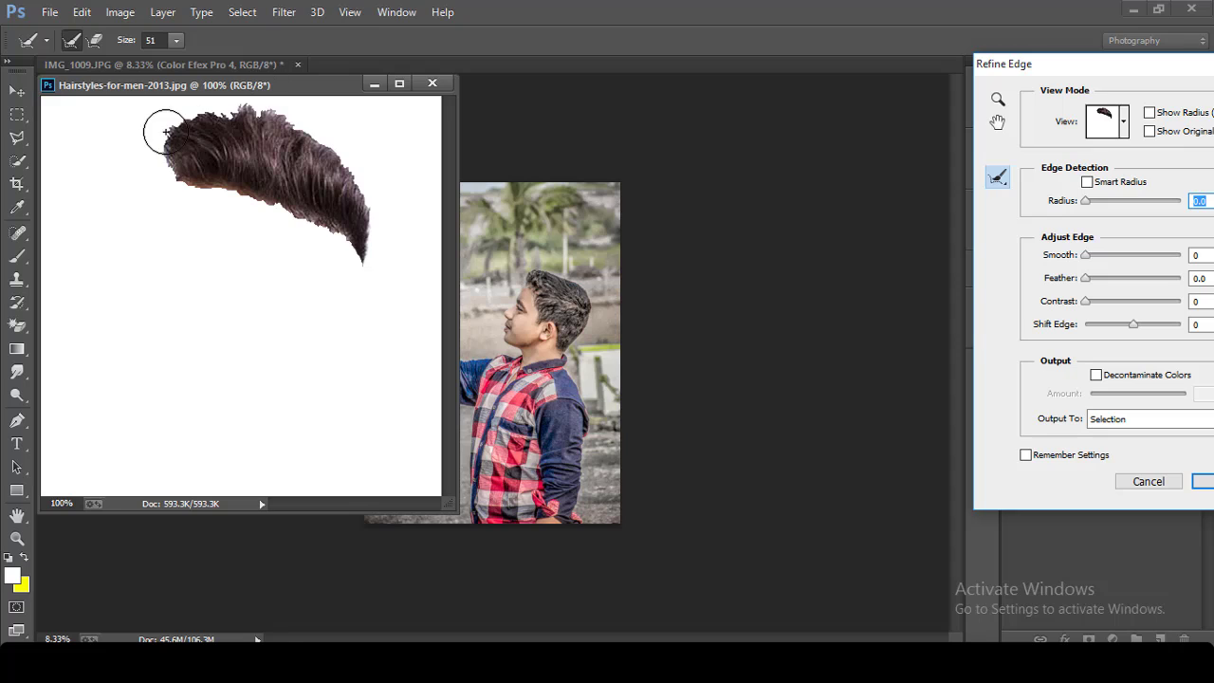
{"action": "mouse_move", "coordinate": [162, 122]}
{"action": "left_mouse_down"}
{"action": "mouse_move", "coordinate": [204, 107]}
{"action": "mouse_move", "coordinate": [371, 177]}
{"action": "mouse_move", "coordinate": [388, 254]}
{"action": "left_mouse_up"}
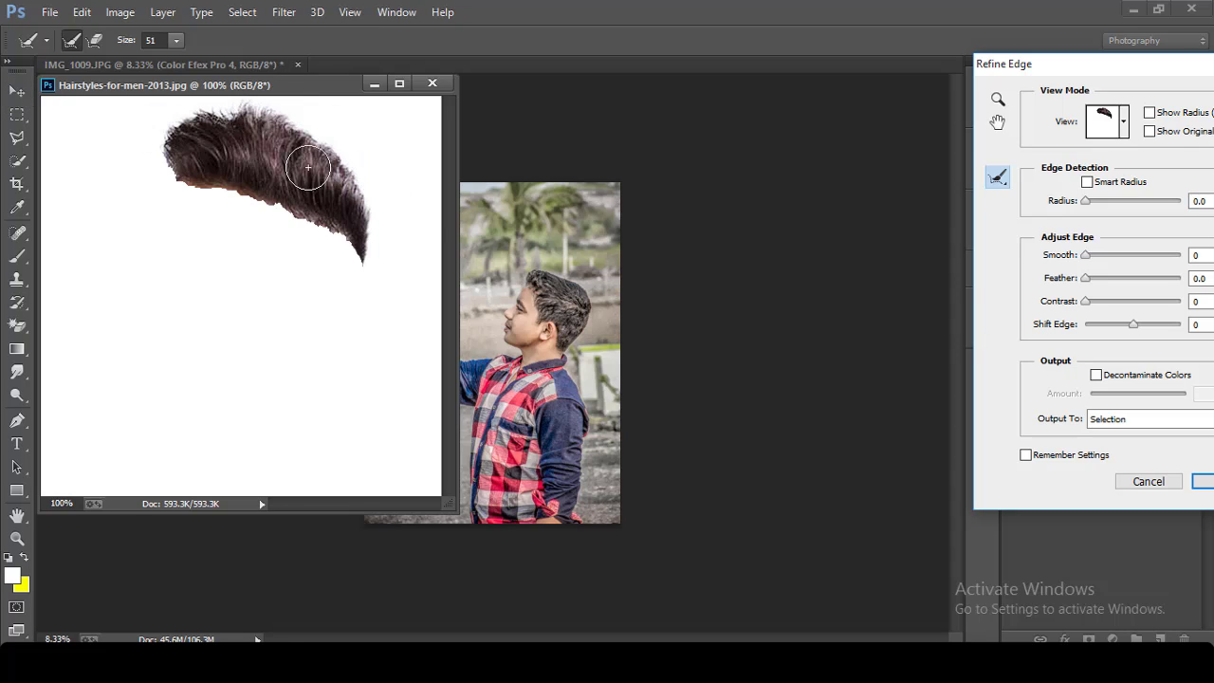
{"action": "left_click", "coordinate": [175, 40]}
{"action": "left_click_drag", "start_coordinate": [151, 56], "coordinate": [140, 56]}
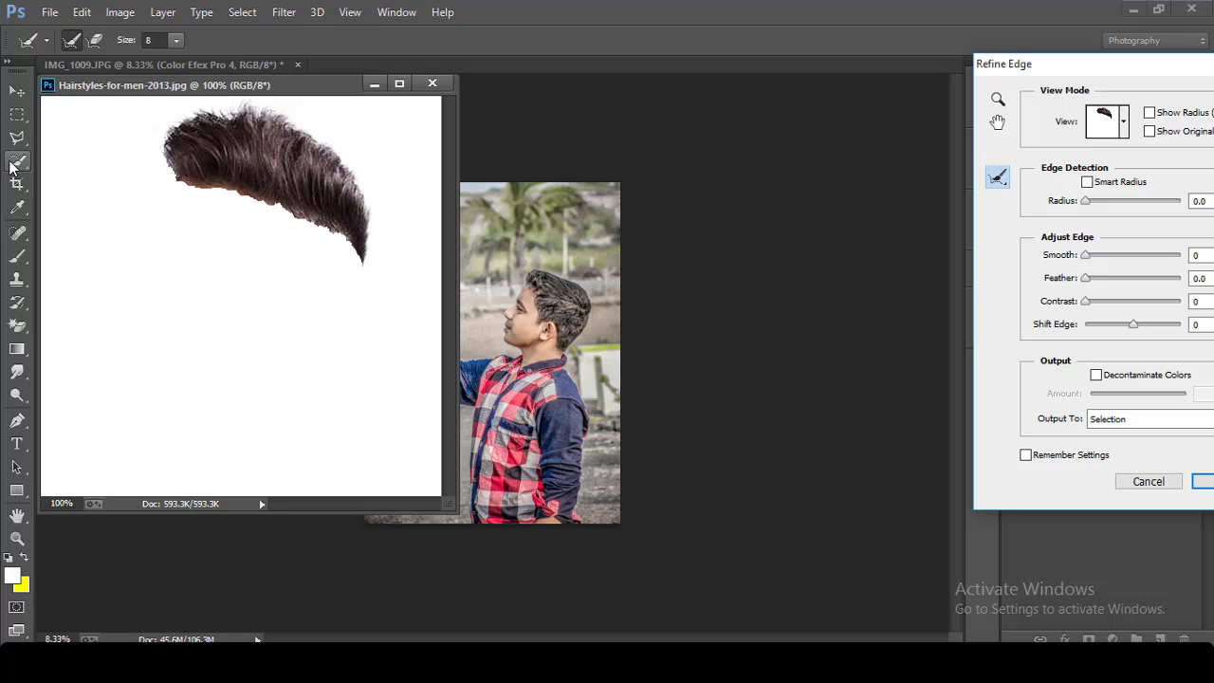
{"action": "left_click_drag", "start_coordinate": [1156, 63], "coordinate": [753, 71]}
{"action": "left_click_drag", "start_coordinate": [221, 185], "coordinate": [348, 243]}
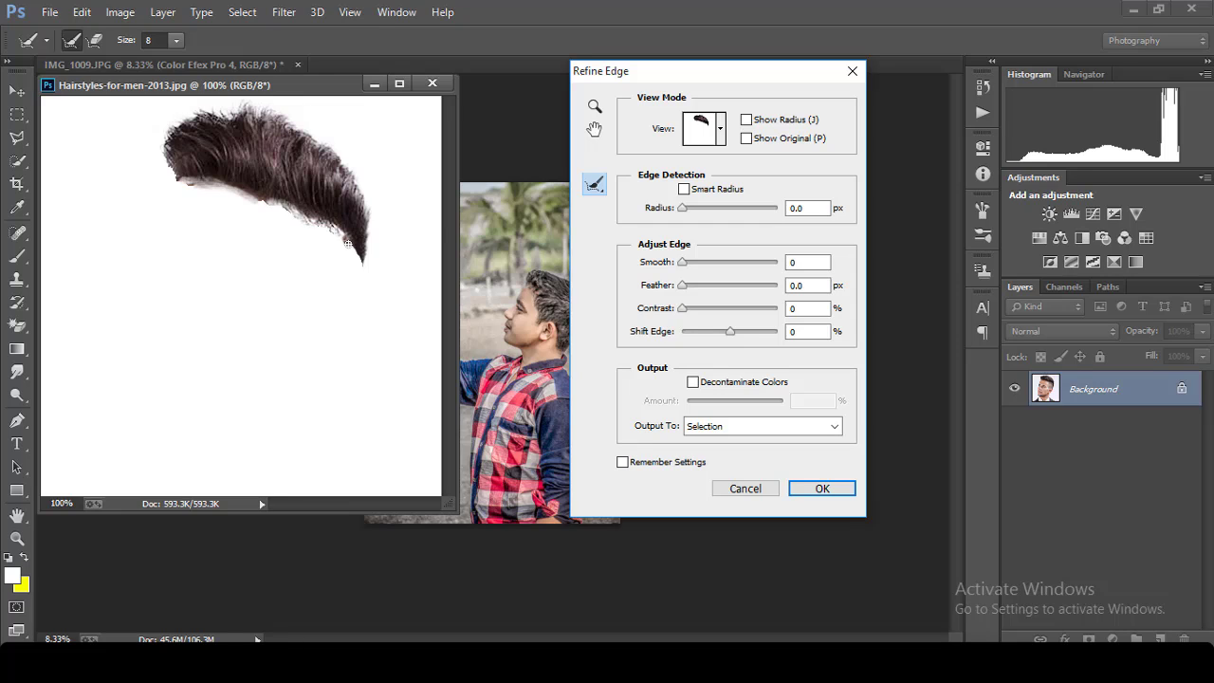
{"action": "left_click_drag", "start_coordinate": [681, 261], "coordinate": [685, 285]}
{"action": "key", "text": "Tab"}
Step: Drag the selected hair into IMG_1009 and close the portrait without saving
{"action": "left_click", "coordinate": [819, 488]}
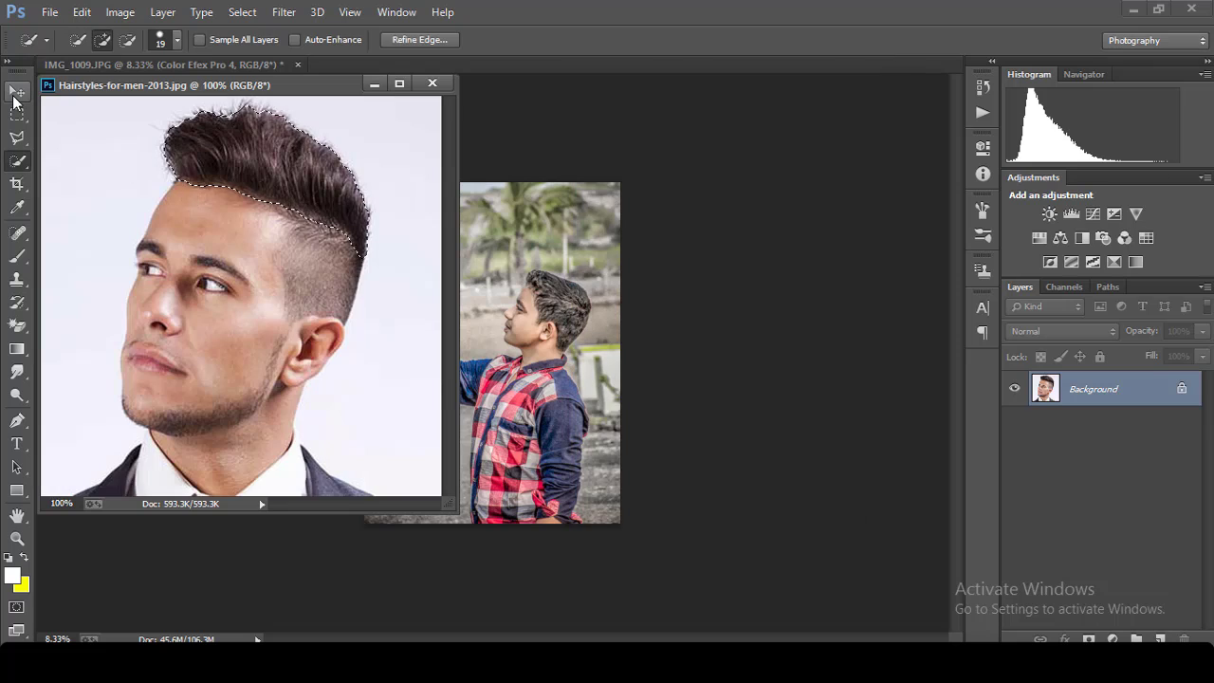
{"action": "key", "text": "v"}
{"action": "left_click_drag", "start_coordinate": [307, 185], "coordinate": [542, 284]}
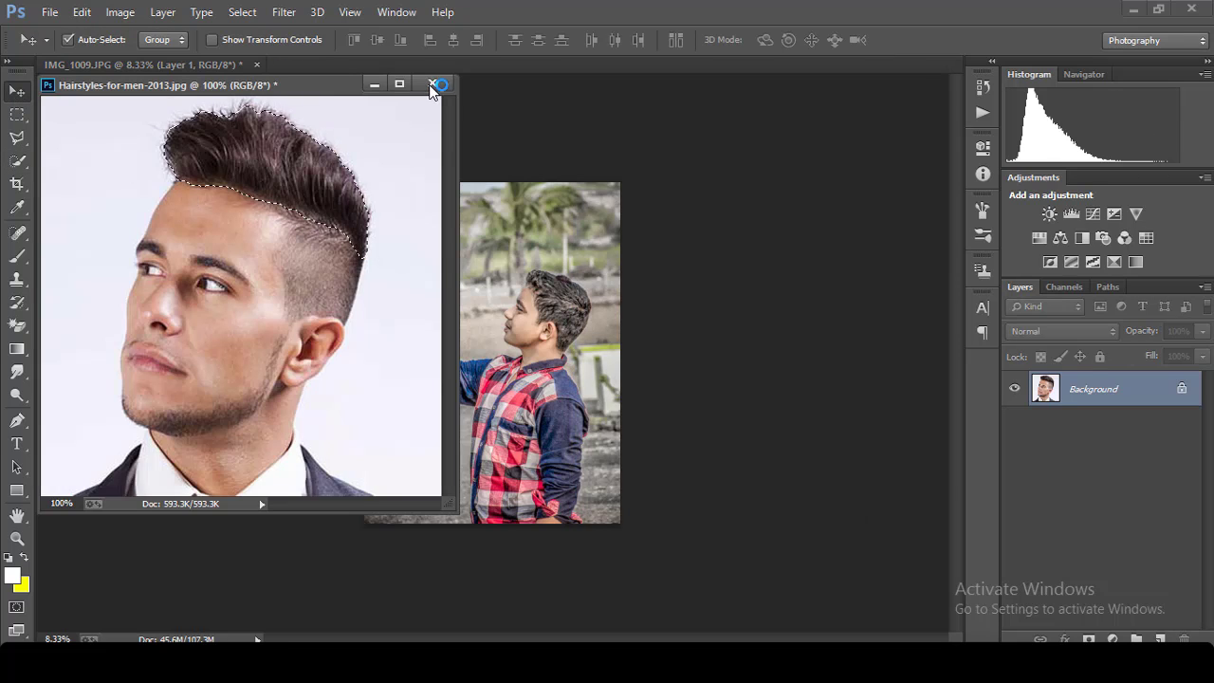
{"action": "left_click", "coordinate": [432, 84]}
{"action": "left_click", "coordinate": [610, 265]}
Step: Scale, tilt and position the hair onto the boy's head with Free Transform
{"action": "key", "text": "ctrl+t"}
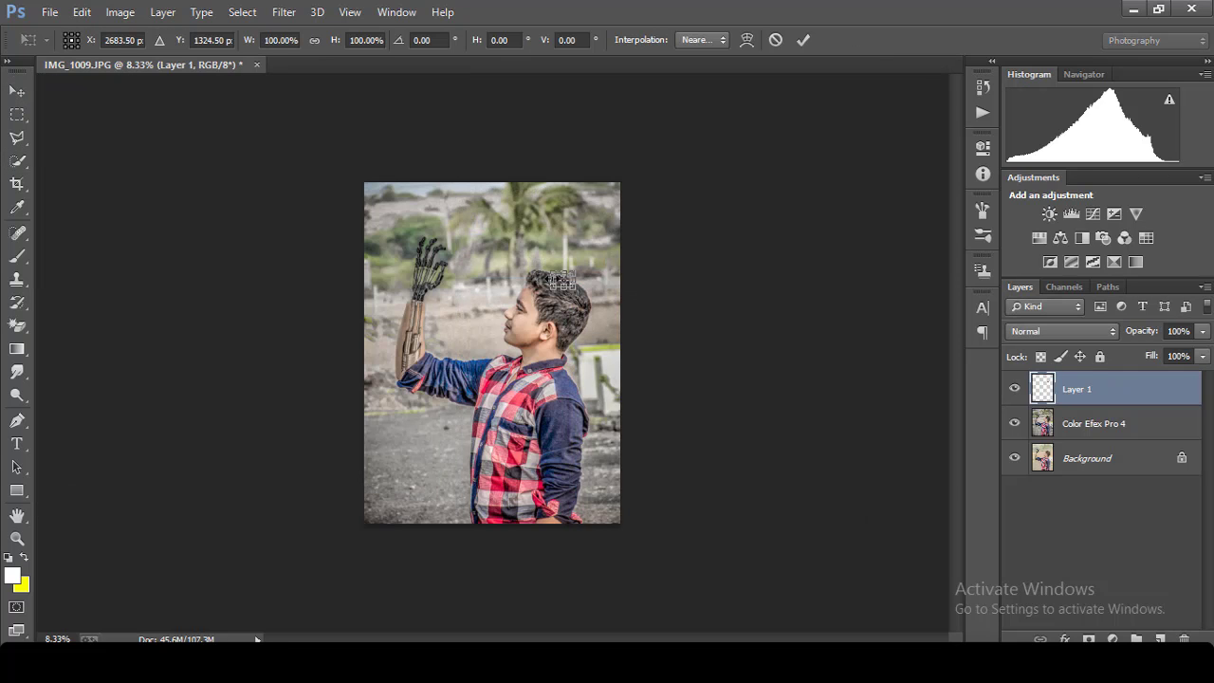
{"action": "mouse_move", "coordinate": [550, 274]}
{"action": "left_mouse_down"}
{"action": "mouse_move", "coordinate": [502, 207]}
{"action": "mouse_move", "coordinate": [580, 296]}
{"action": "mouse_move", "coordinate": [555, 249]}
{"action": "left_mouse_up"}
{"action": "left_click_drag", "start_coordinate": [607, 217], "coordinate": [619, 230]}
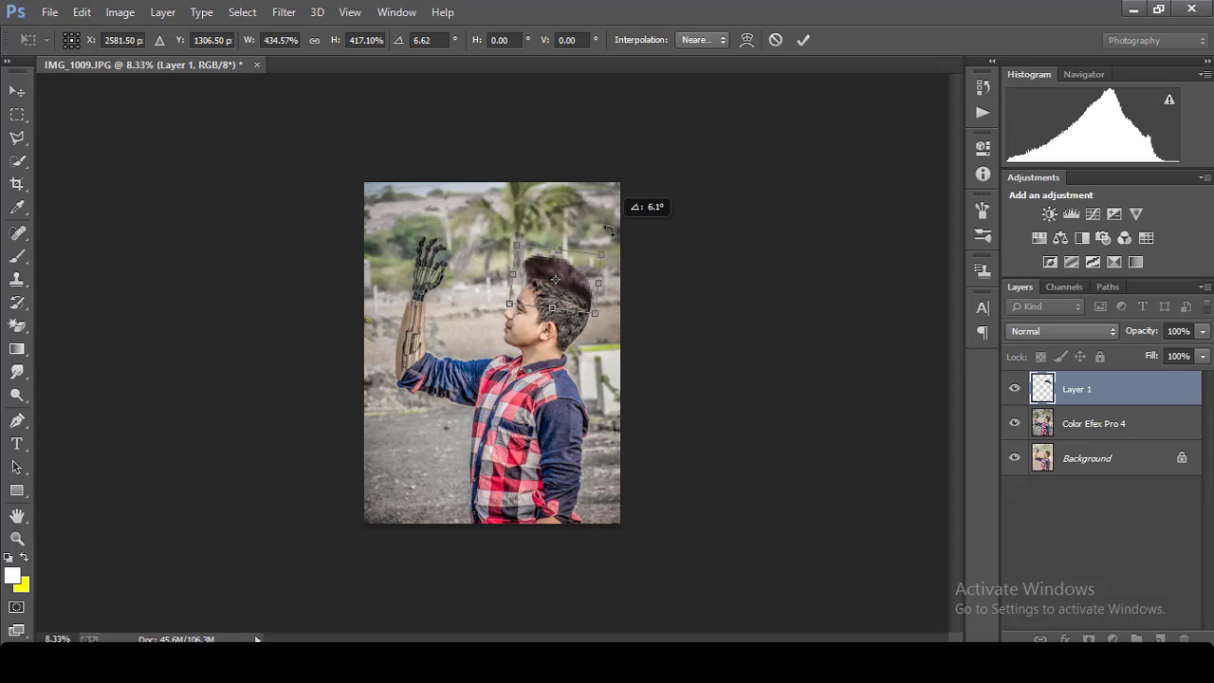
{"action": "left_click_drag", "start_coordinate": [574, 288], "coordinate": [575, 300]}
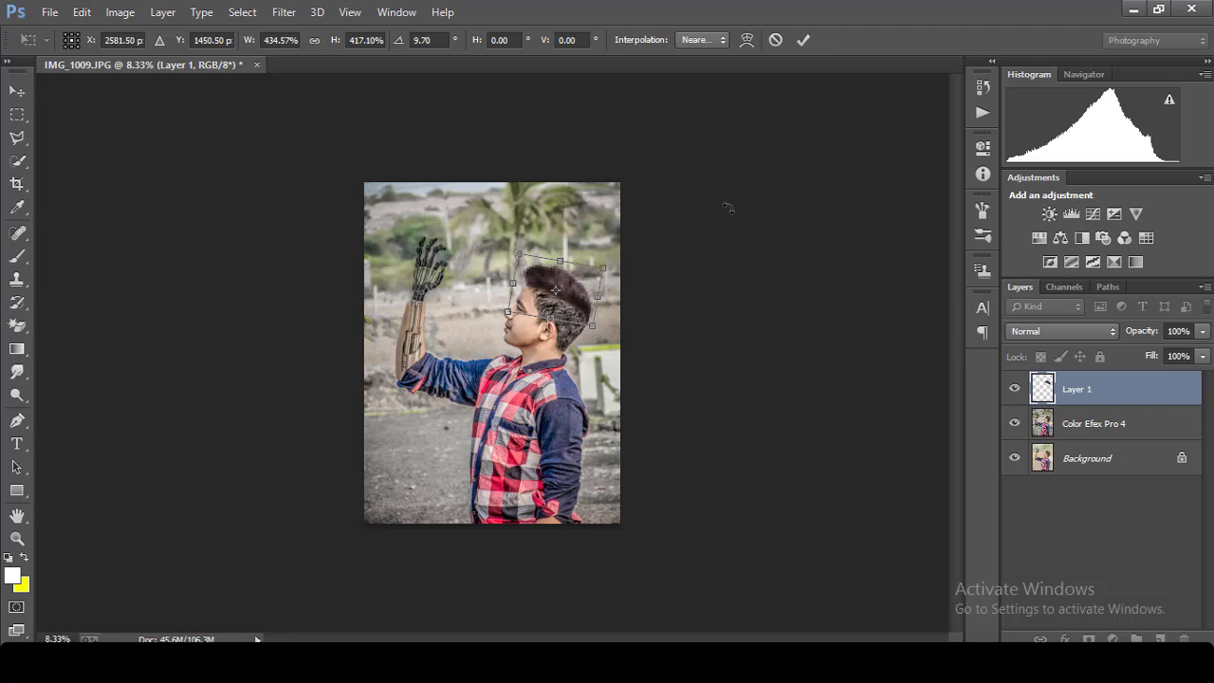
{"action": "key", "text": "ctrl+plus"}
{"action": "key", "text": "ctrl+plus"}
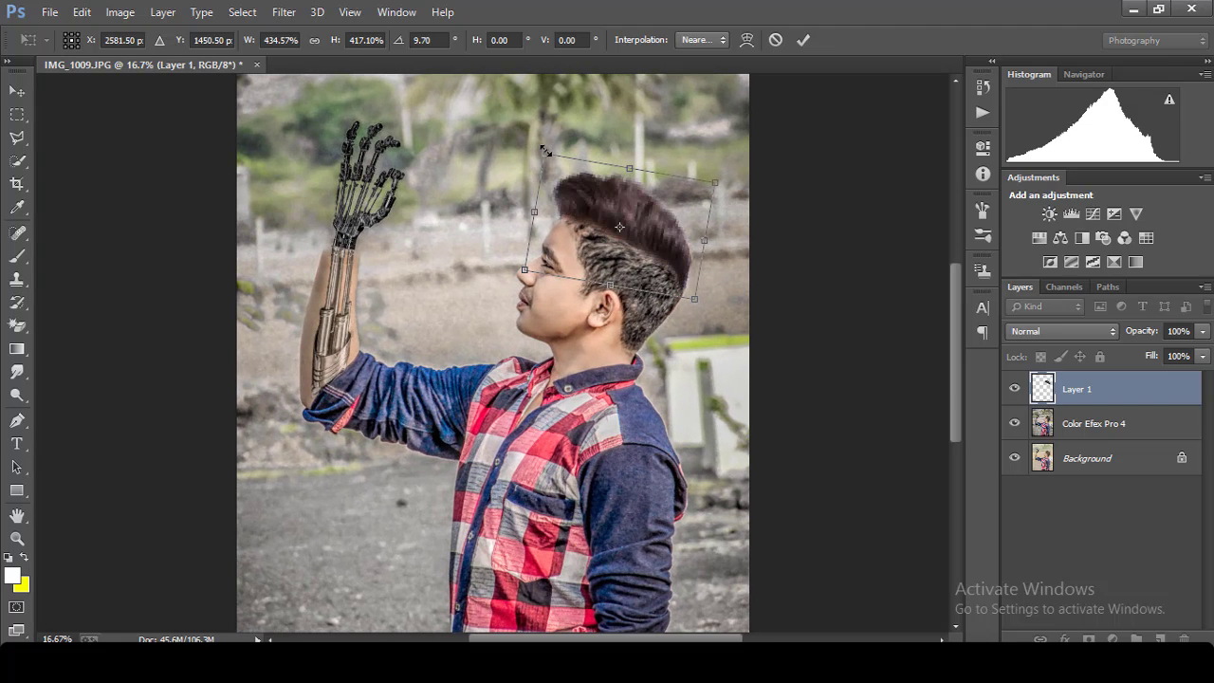
{"action": "left_click_drag", "start_coordinate": [545, 152], "coordinate": [547, 142]}
{"action": "left_click_drag", "start_coordinate": [592, 180], "coordinate": [596, 190]}
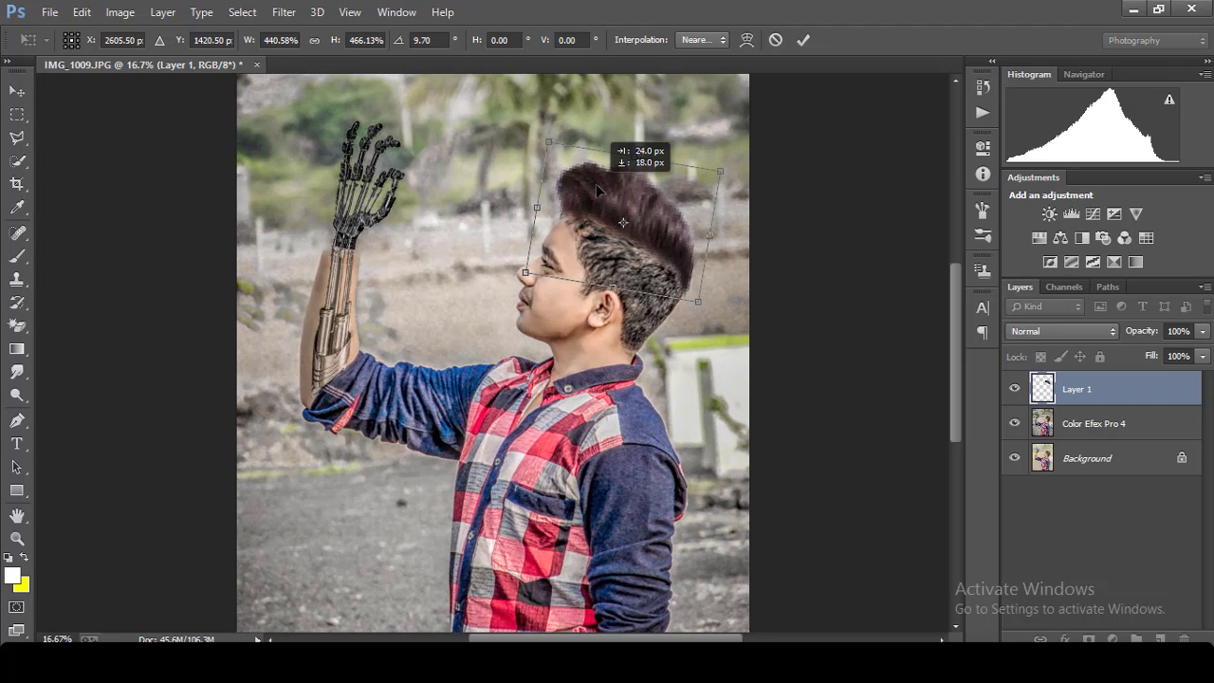
{"action": "left_click", "coordinate": [803, 40]}
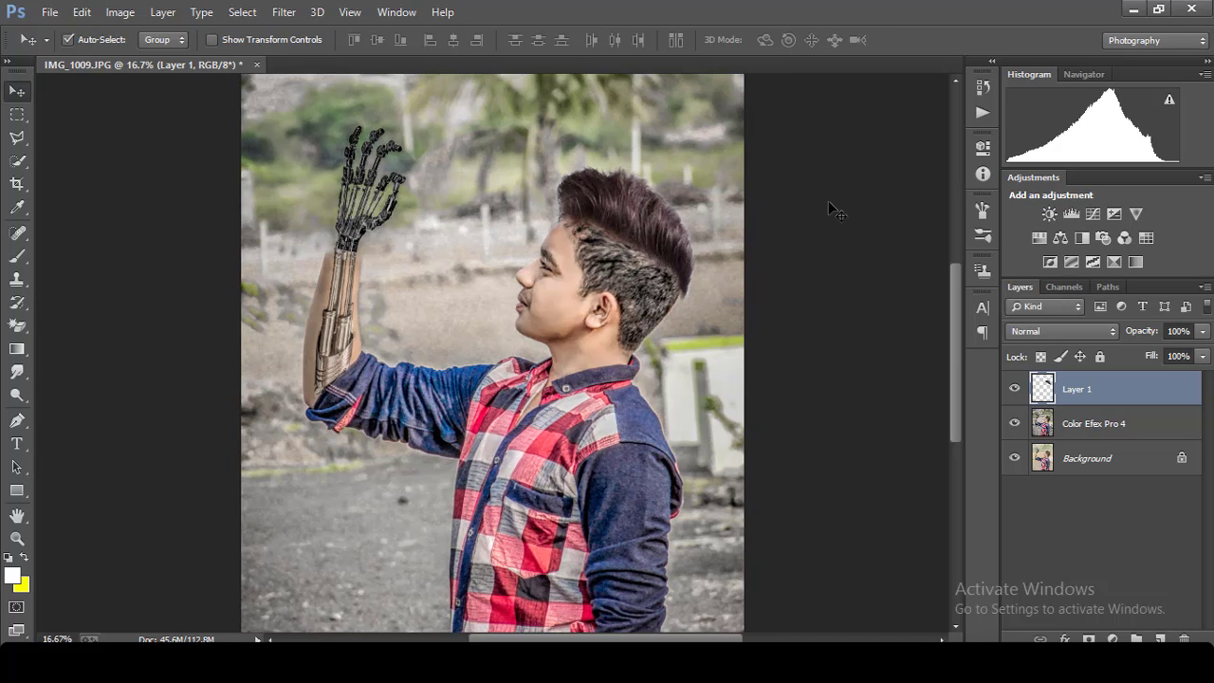
Step: Warp the hair layer to fit the head shape and commit it
{"action": "key", "text": "ctrl+minus"}
{"action": "key", "text": "ctrl+minus"}
{"action": "key", "text": "ctrl+minus"}
{"action": "key", "text": "ctrl+plus"}
{"action": "key", "text": "ctrl+plus"}
{"action": "key", "text": "ctrl+plus"}
{"action": "key", "text": "ctrl+t"}
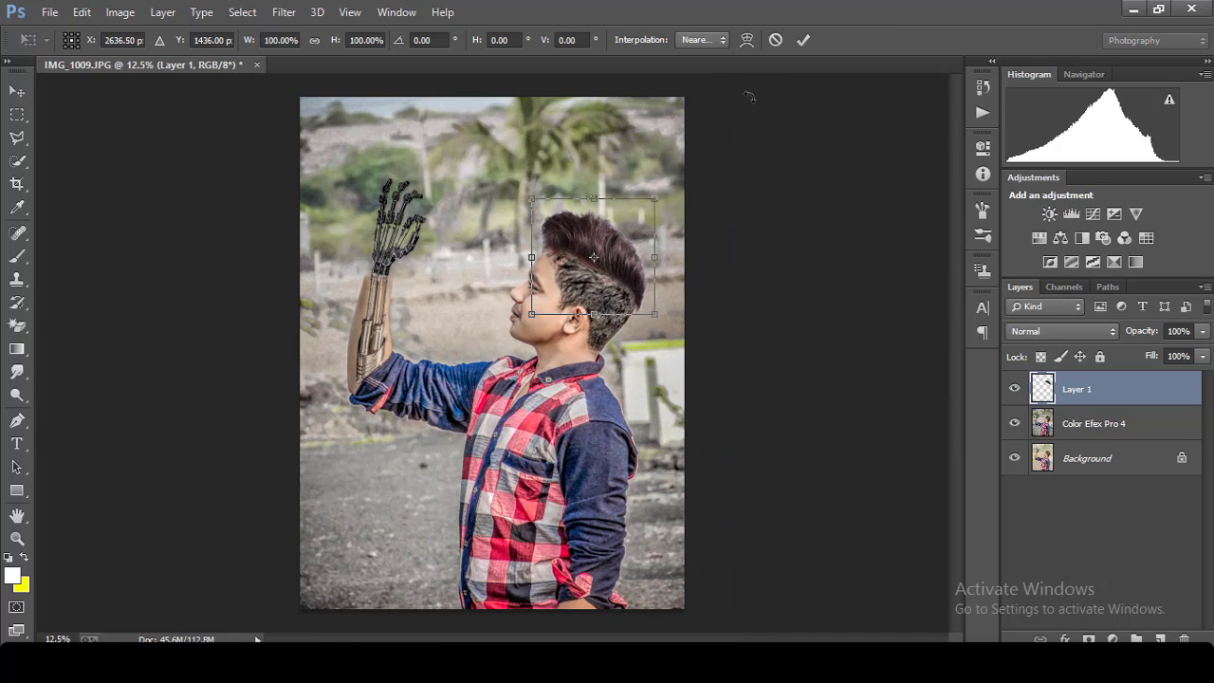
{"action": "left_click", "coordinate": [747, 40]}
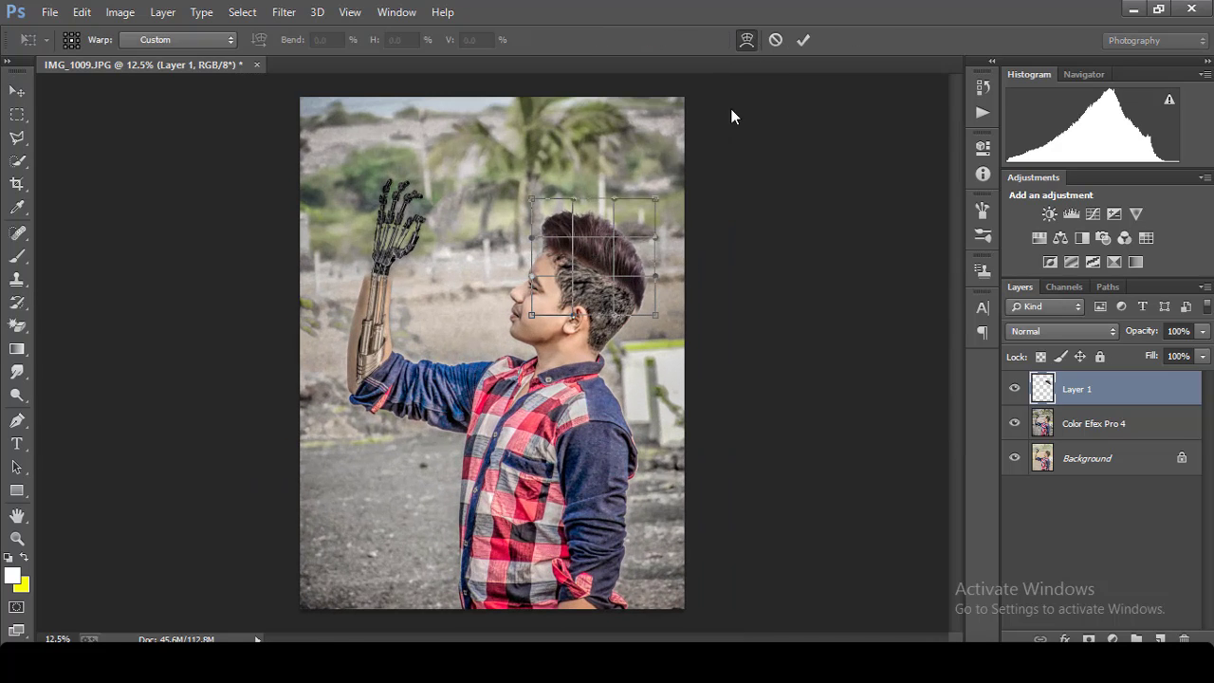
{"action": "left_click", "coordinate": [802, 40]}
{"action": "key", "text": "ctrl+minus"}
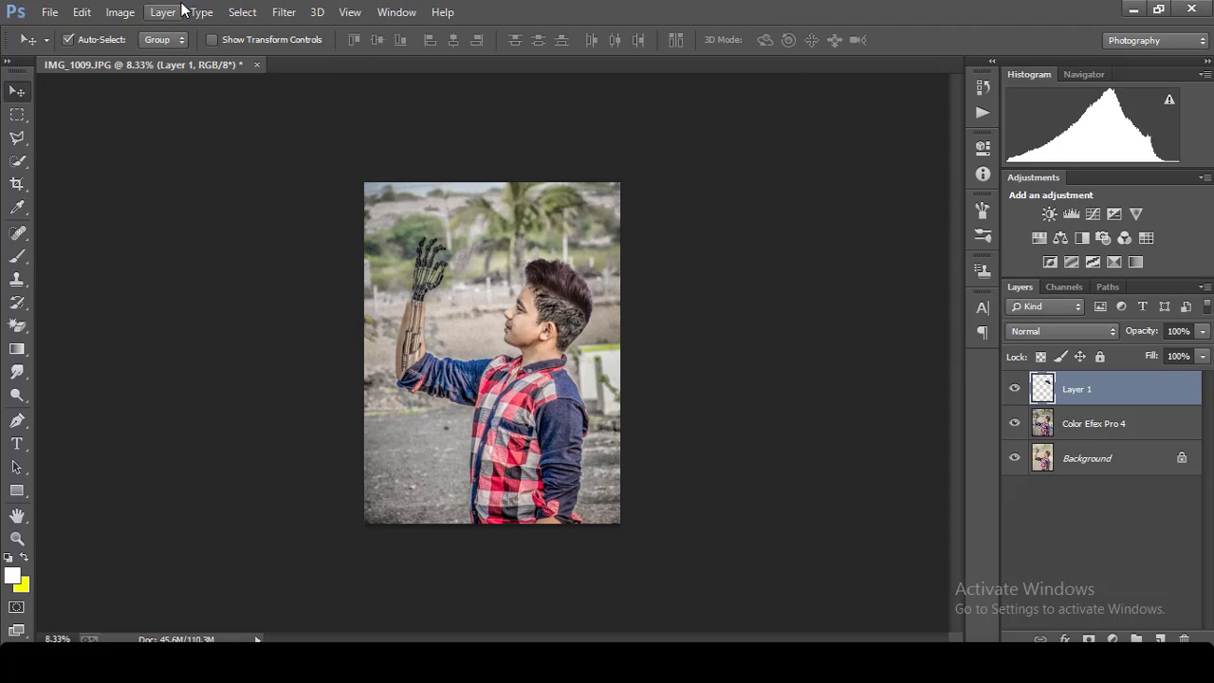
Step: Darken the hair layer with Hue/Saturation Lightness -31
{"action": "left_click", "coordinate": [119, 11]}
{"action": "mouse_move", "coordinate": [146, 57]}
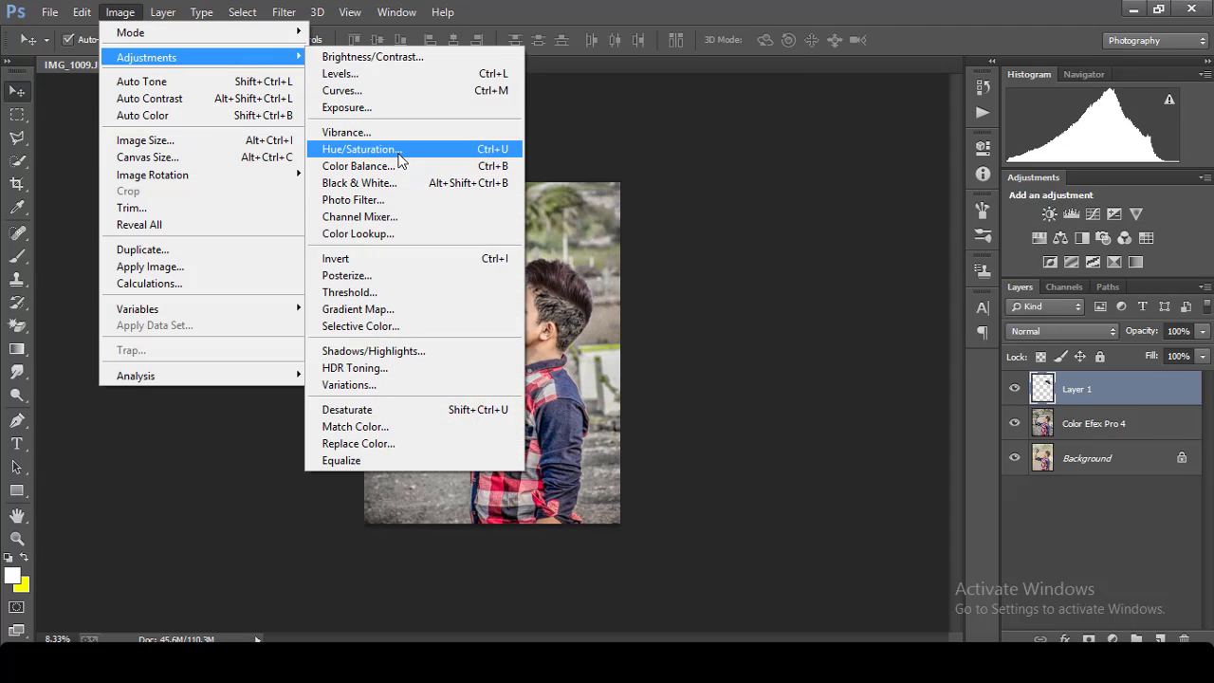
{"action": "left_click", "coordinate": [398, 152]}
{"action": "left_click_drag", "start_coordinate": [911, 386], "coordinate": [863, 388]}
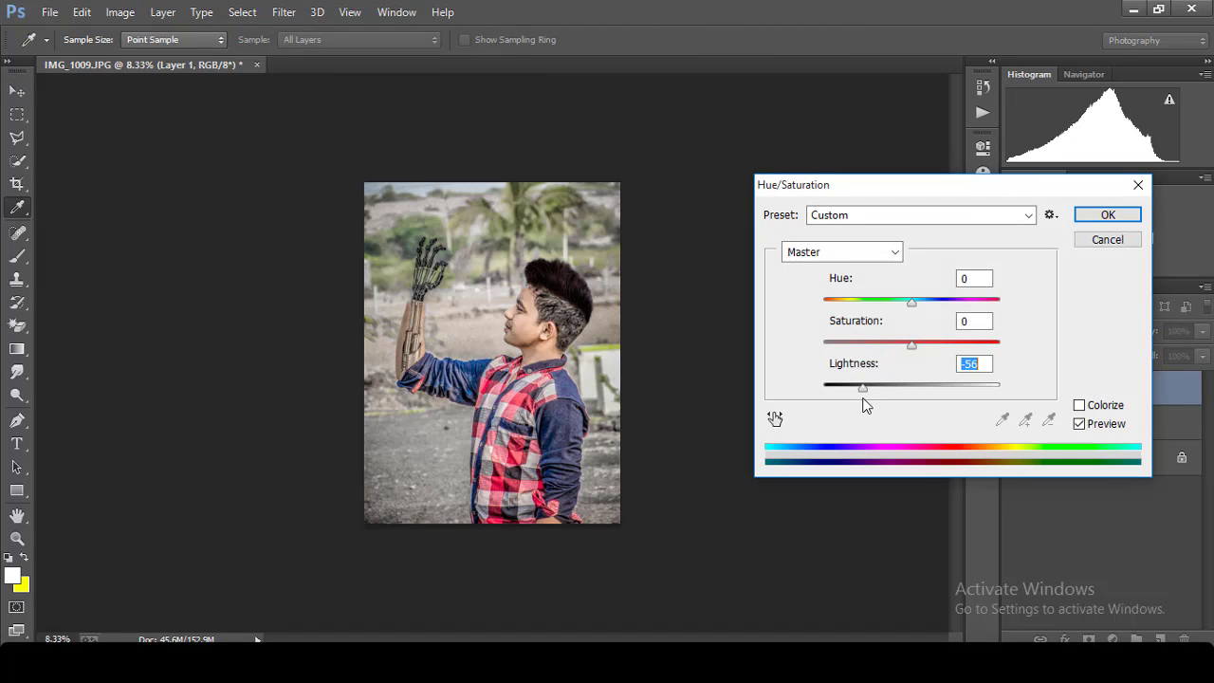
{"action": "left_click", "coordinate": [1079, 214]}
{"action": "key", "text": "v"}
{"action": "key", "text": "ctrl+plus"}
{"action": "key", "text": "ctrl+minus"}
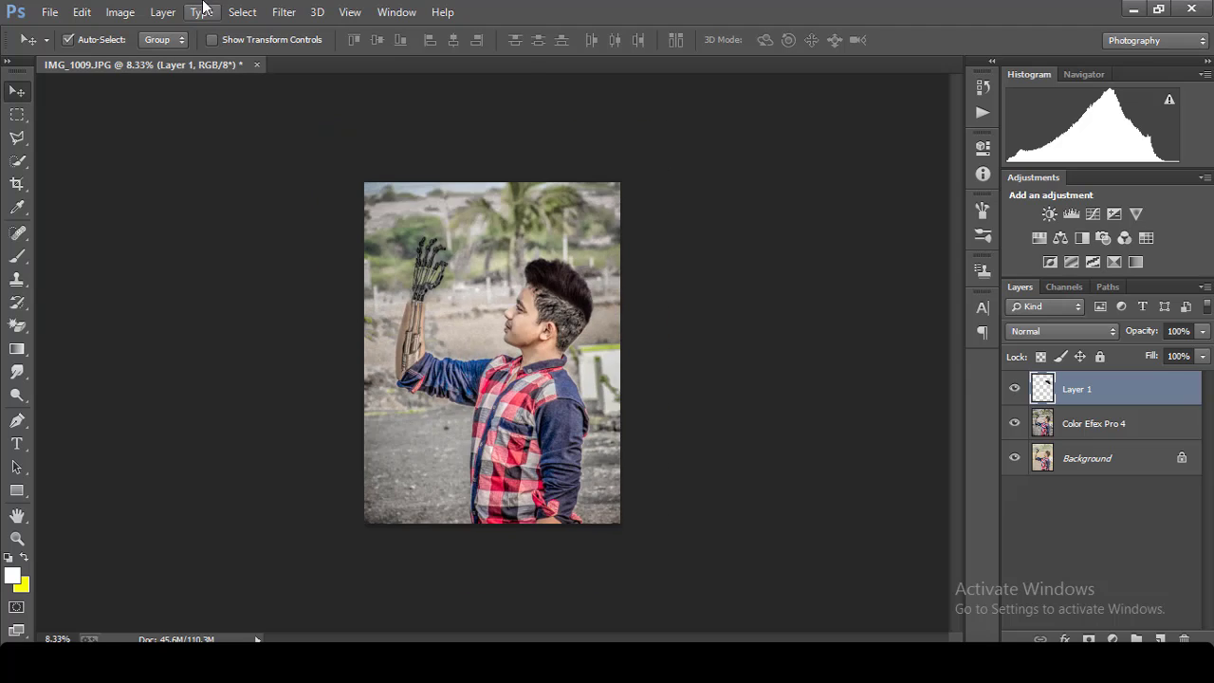
Step: Give the hair Camera Raw Clarity +77, Blacks -35 and Shadows +42
{"action": "left_click", "coordinate": [283, 11]}
{"action": "left_click", "coordinate": [348, 116]}
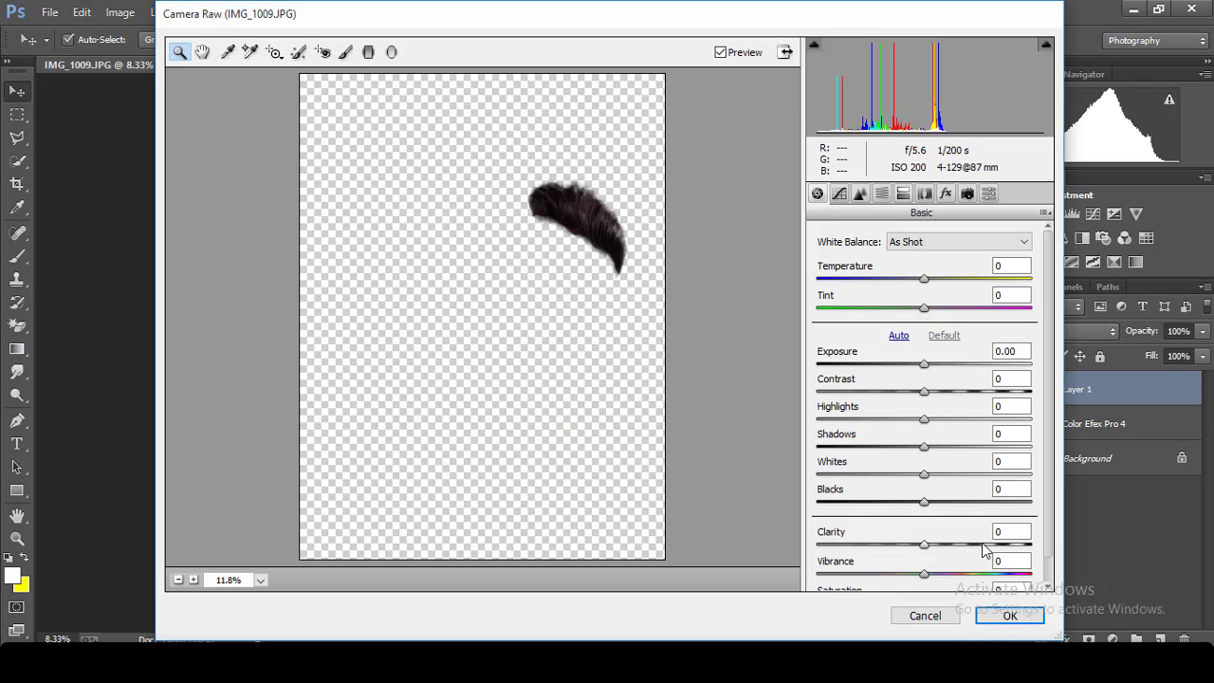
{"action": "left_click_drag", "start_coordinate": [984, 548], "coordinate": [1005, 544]}
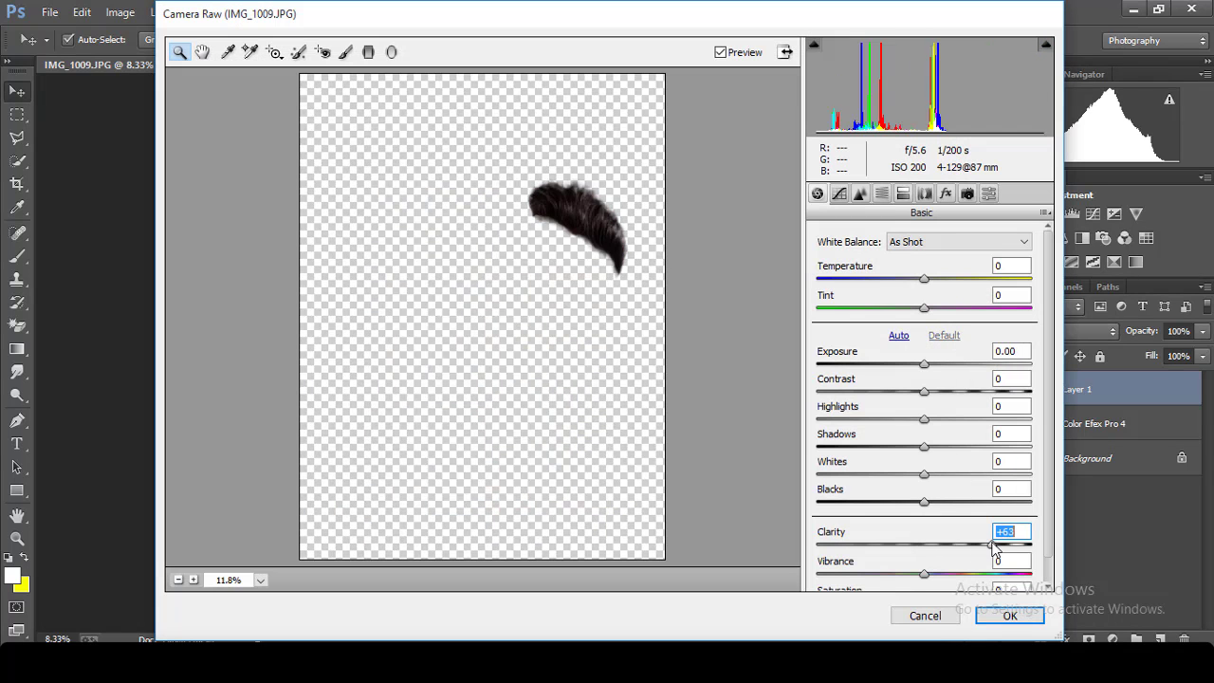
{"action": "left_click", "coordinate": [887, 503]}
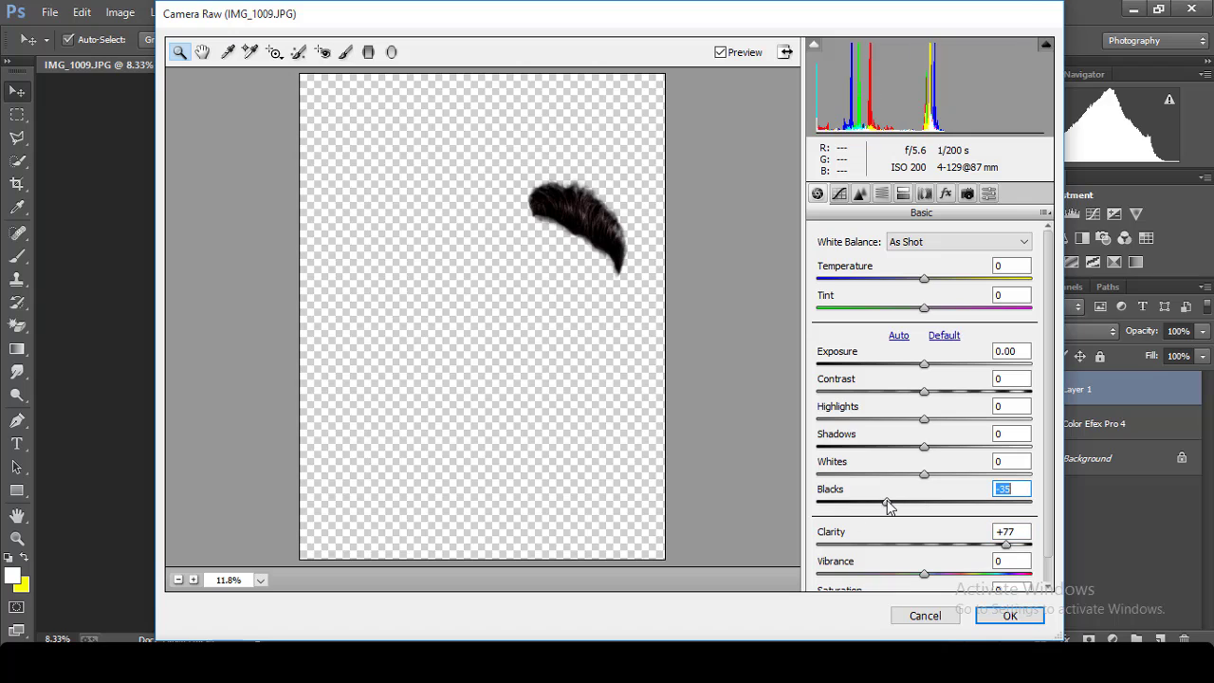
{"action": "left_click", "coordinate": [972, 446]}
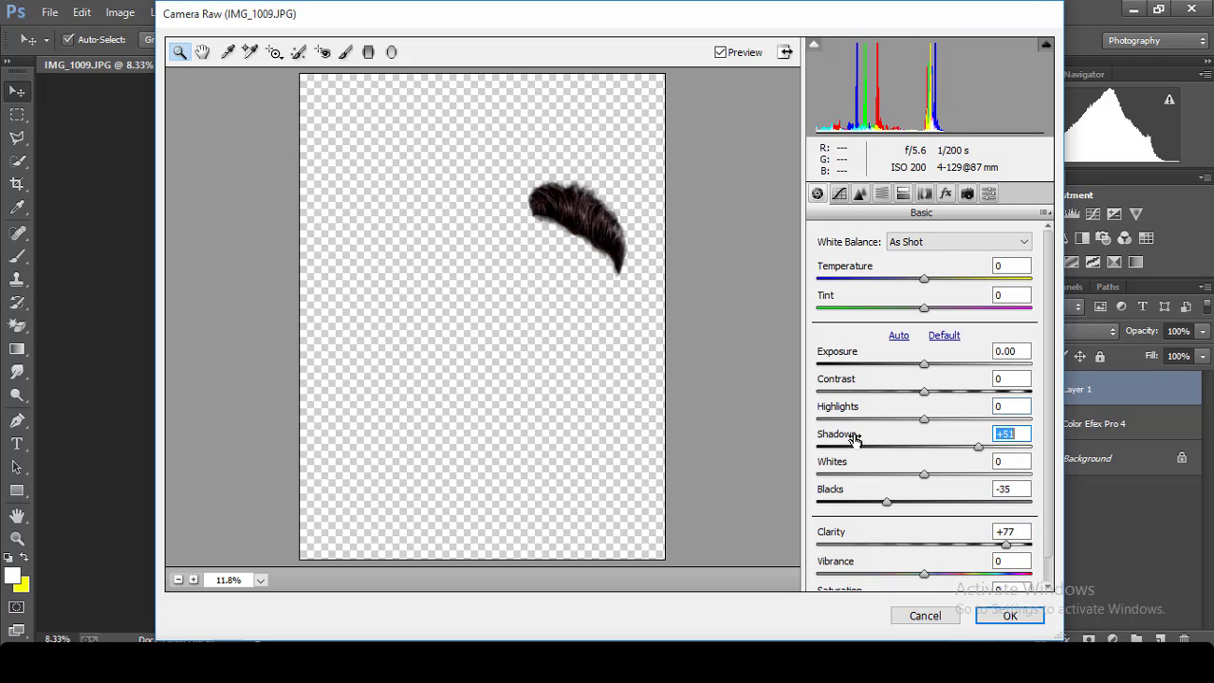
{"action": "type", "text": "42"}
{"action": "key", "text": "Tab"}
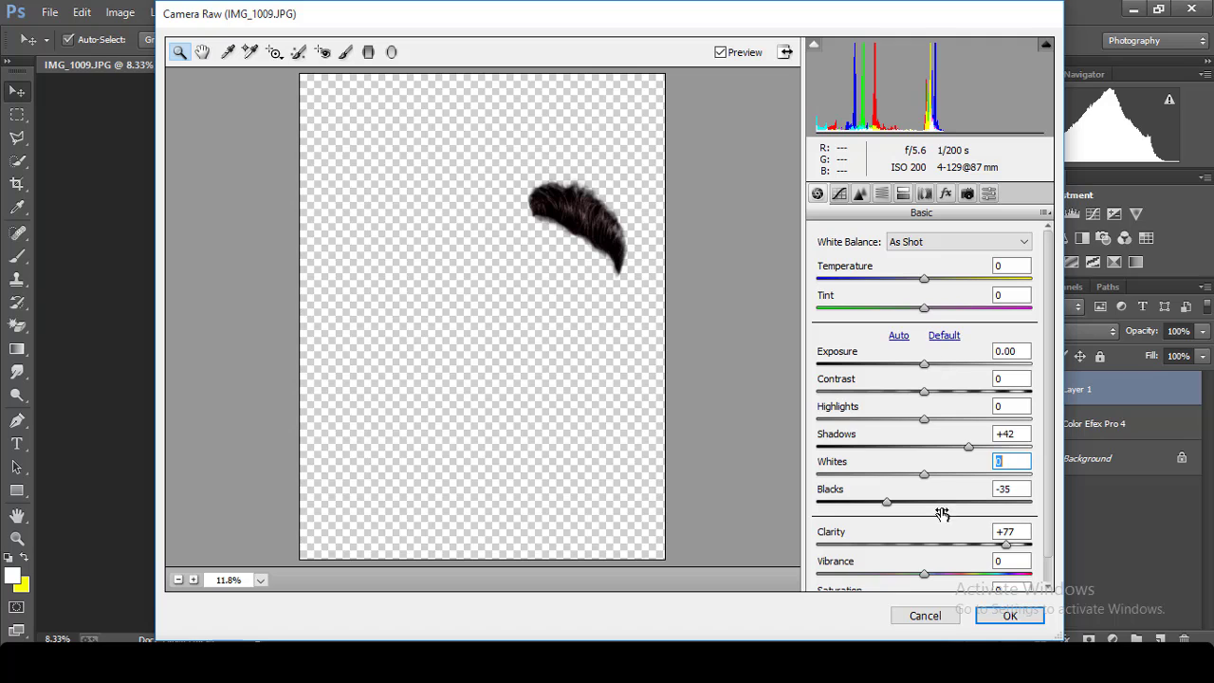
{"action": "left_click", "coordinate": [1008, 616]}
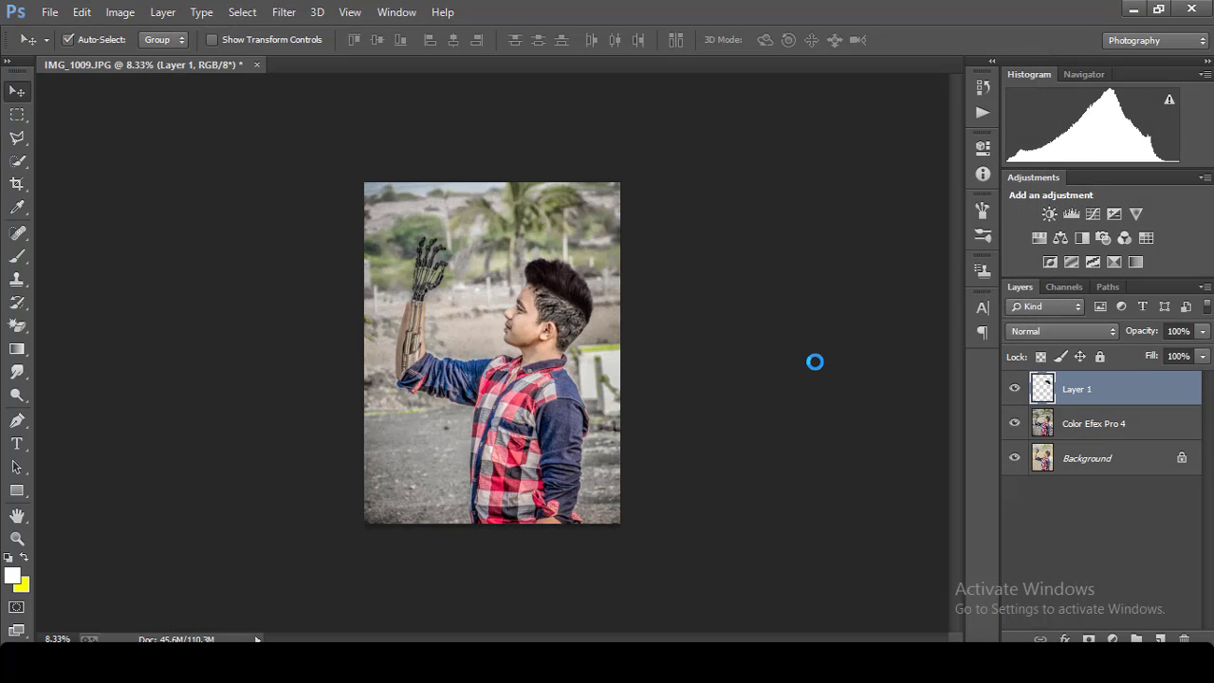
{"action": "key", "text": "ctrl+minus"}
{"action": "key", "text": "ctrl+minus"}
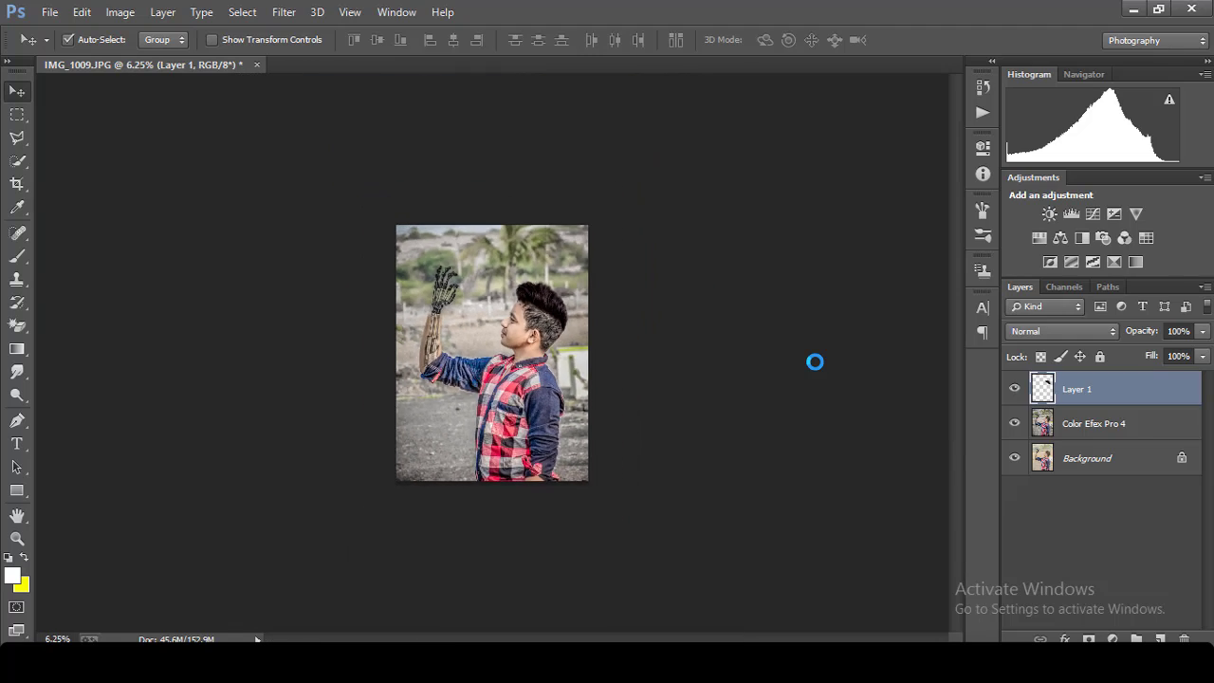
{"action": "key", "text": "ctrl+plus"}
{"action": "key", "text": "ctrl+plus"}
{"action": "key", "text": "ctrl+plus"}
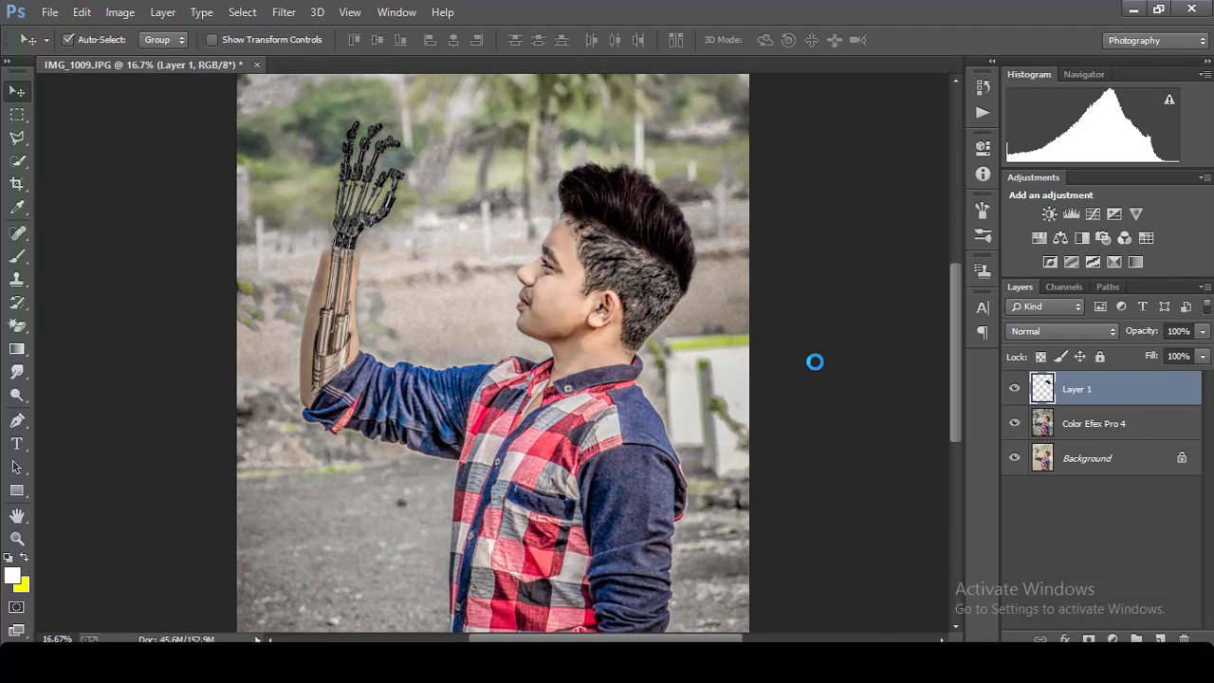
{"action": "left_click_drag", "start_coordinate": [953, 368], "coordinate": [953, 305]}
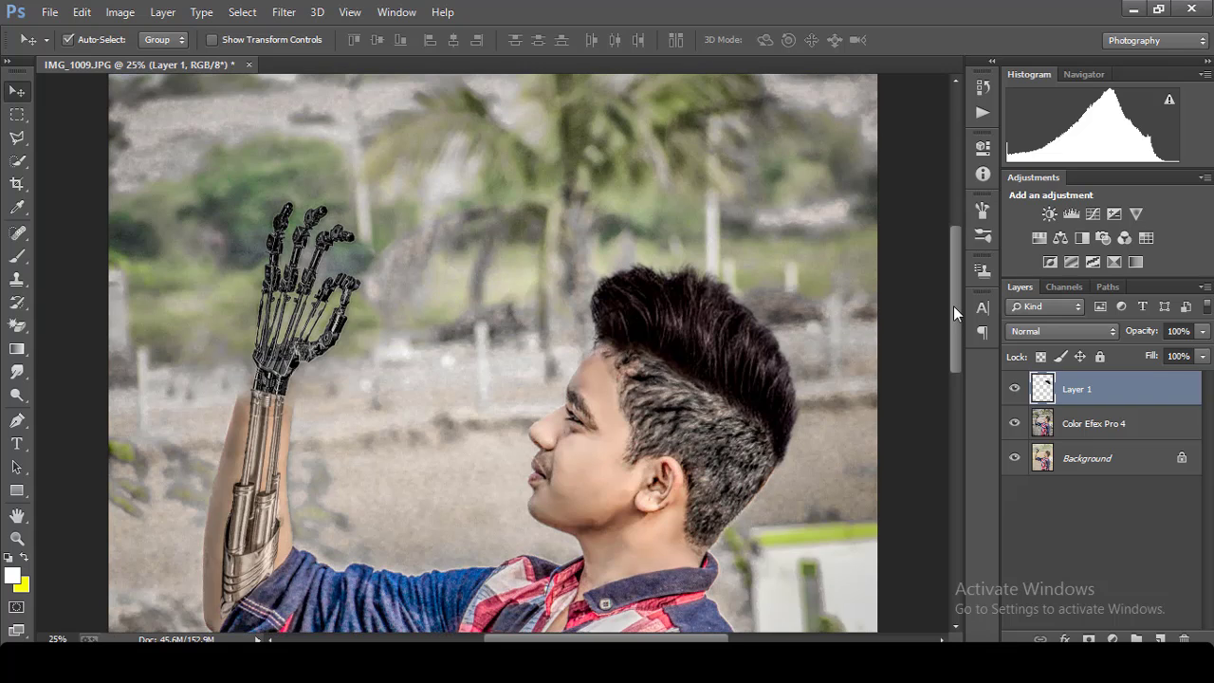
{"action": "key", "text": "ctrl+minus"}
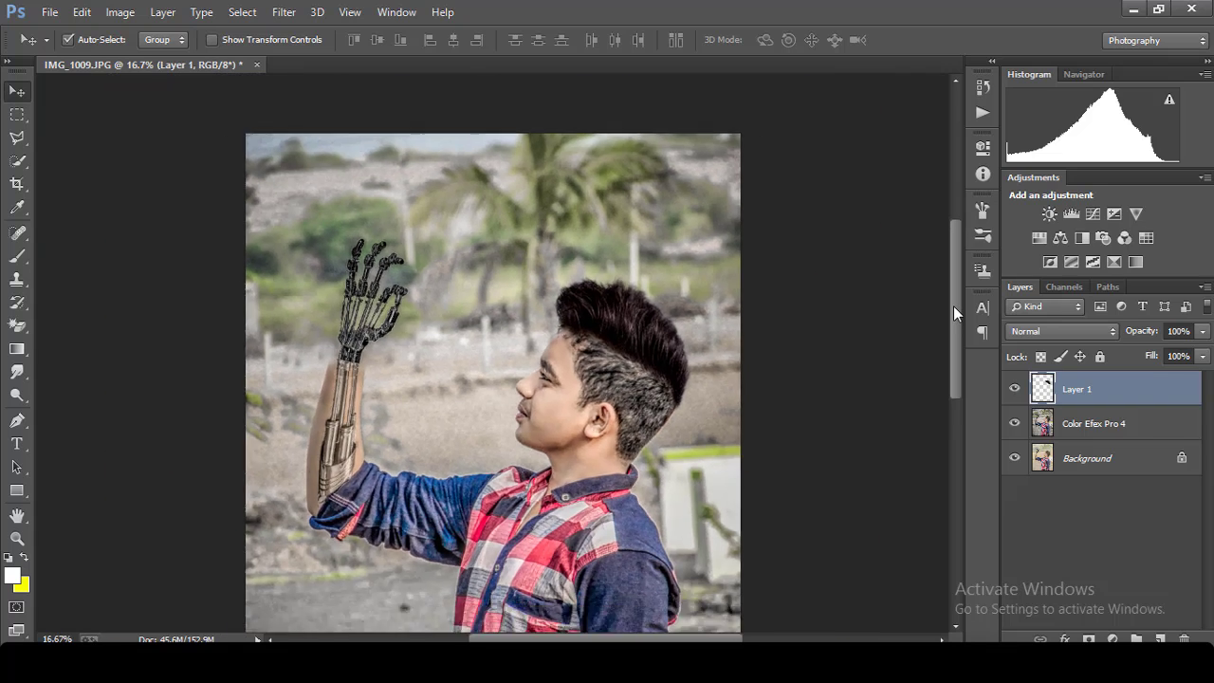
{"action": "key", "text": "ctrl+minus"}
{"action": "key", "text": "ctrl+minus"}
{"action": "key", "text": "ctrl+minus"}
{"action": "key", "text": "ctrl+minus"}
{"action": "key", "text": "ctrl+minus"}
{"action": "key", "text": "ctrl+minus"}
{"action": "key", "text": "ctrl+minus"}
{"action": "key", "text": "ctrl+plus"}
{"action": "key", "text": "ctrl+plus"}
{"action": "key", "text": "ctrl+plus"}
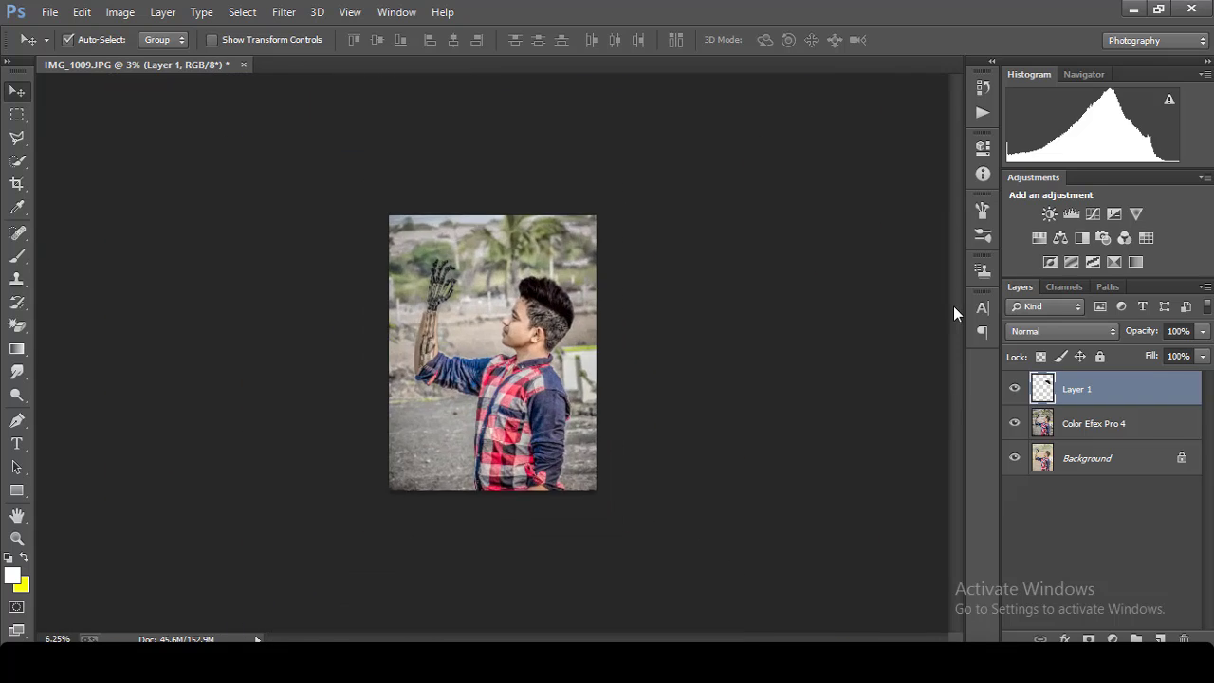
{"action": "key", "text": "ctrl+plus"}
{"action": "key", "text": "ctrl+plus"}
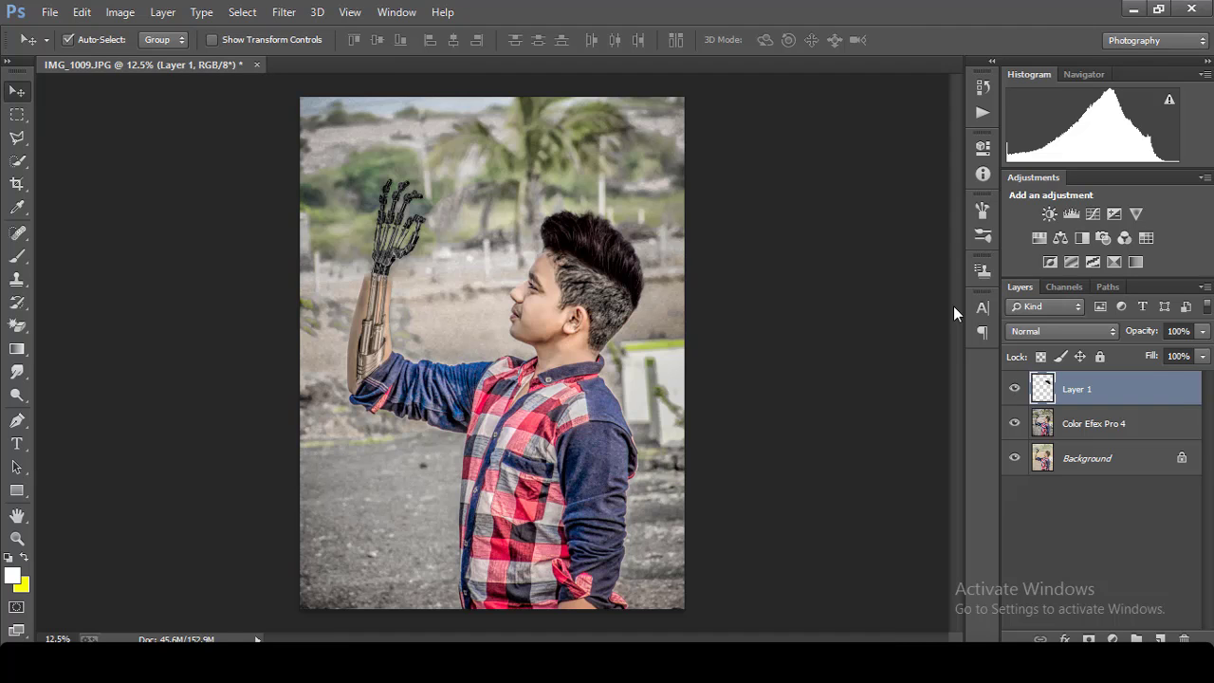
{"action": "key", "text": "ctrl+minus"}
{"action": "key", "text": "ctrl+minus"}
{"action": "key", "text": "ctrl+minus"}
{"action": "key", "text": "ctrl+plus"}
{"action": "key", "text": "ctrl+plus"}
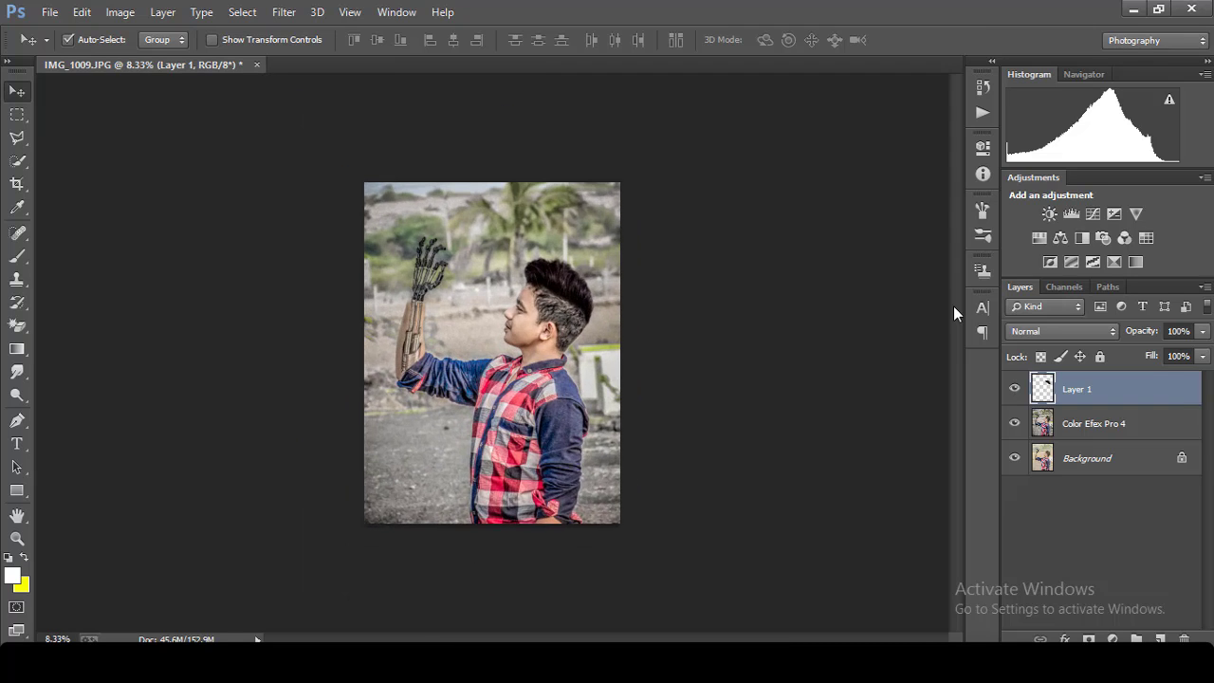
{"action": "key", "text": "ctrl+plus"}
{"action": "key", "text": "ctrl+minus"}
{"action": "key", "text": "ctrl+minus"}
{"action": "key", "text": "ctrl+minus"}
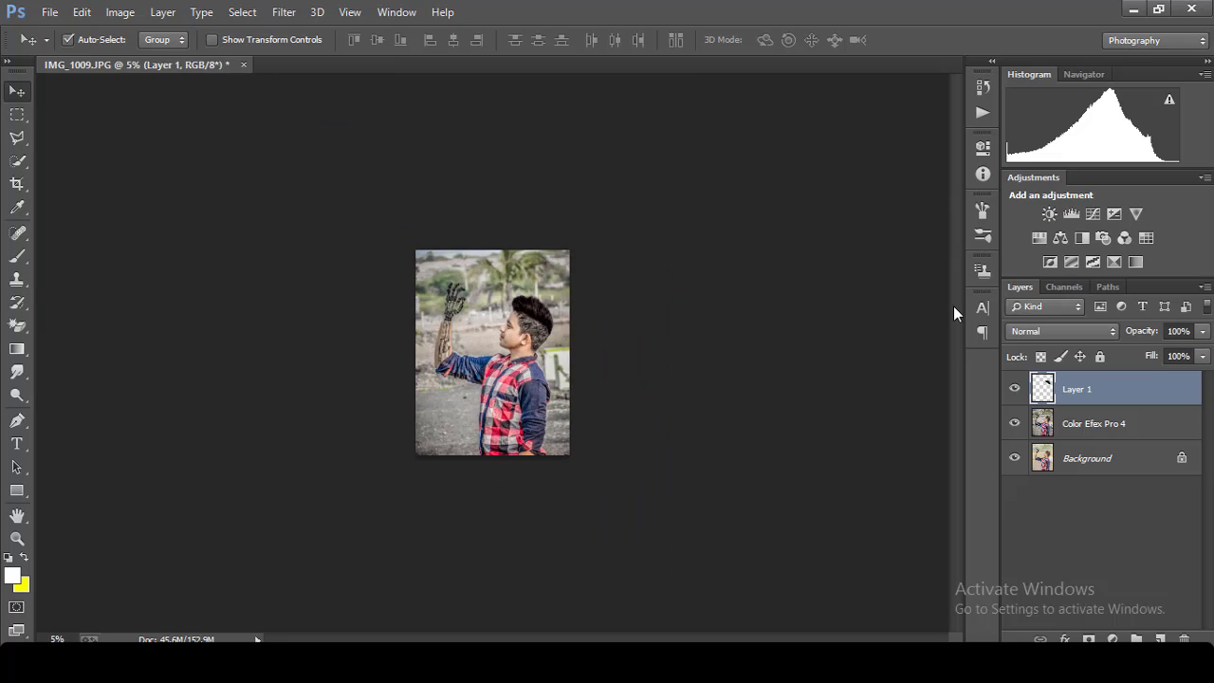
{"action": "key", "text": "ctrl+minus"}
{"action": "key", "text": "ctrl+plus"}
{"action": "key", "text": "ctrl+plus"}
{"action": "key", "text": "ctrl+plus"}
{"action": "key", "text": "ctrl+plus"}
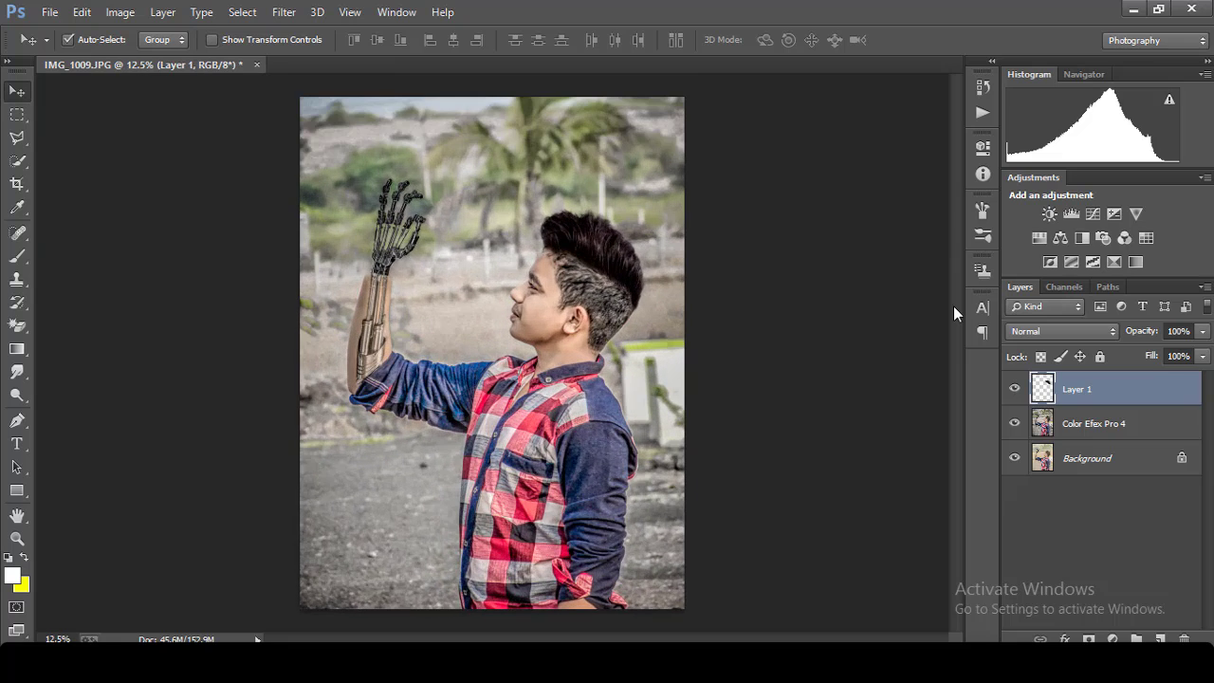
{"action": "key", "text": "ctrl+minus"}
{"action": "left_click", "coordinate": [50, 11]}
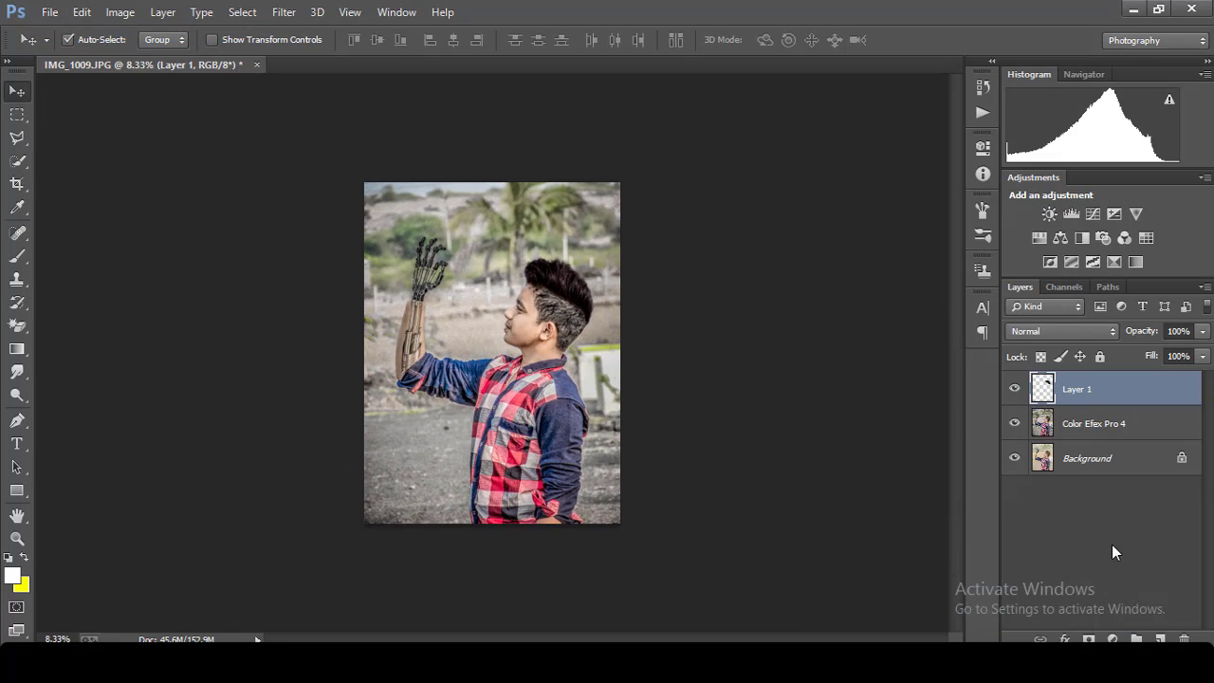
Step: Launch Color Efex Pro 3.0 on the Color Efex Pro 4 layer
{"action": "left_click", "coordinate": [1094, 423]}
{"action": "left_click", "coordinate": [283, 12]}
{"action": "mouse_move", "coordinate": [313, 487]}
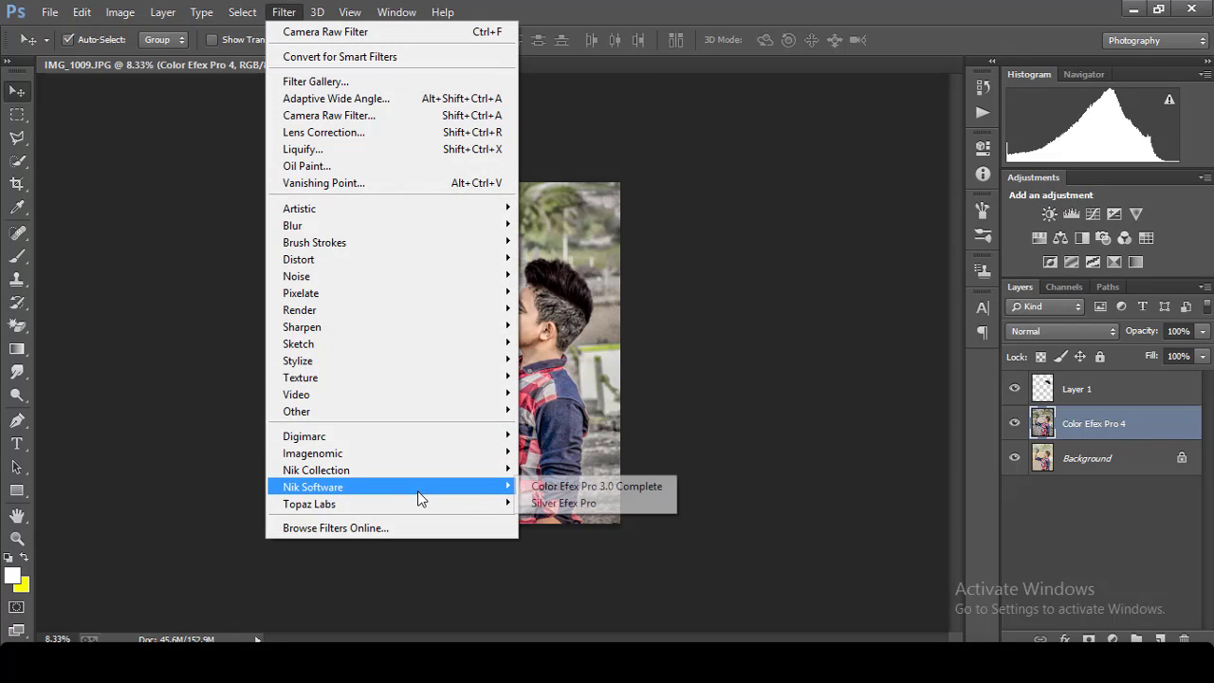
{"action": "left_click", "coordinate": [528, 485]}
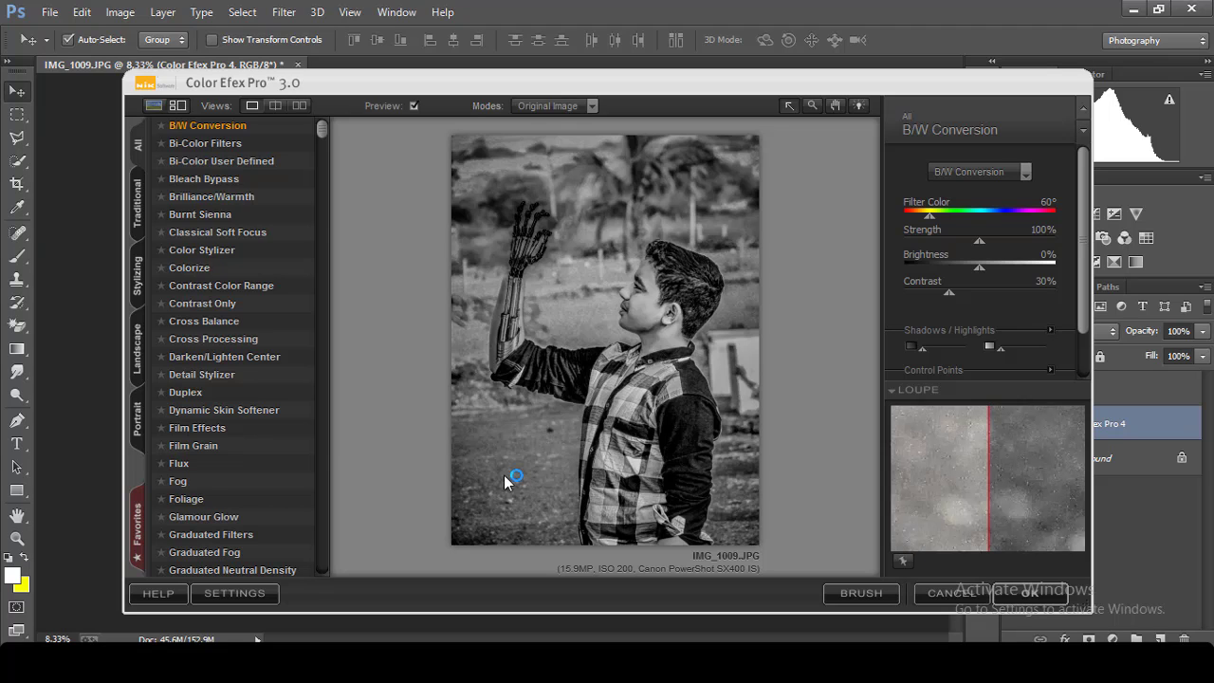
{"action": "left_click_drag", "start_coordinate": [324, 128], "coordinate": [332, 395]}
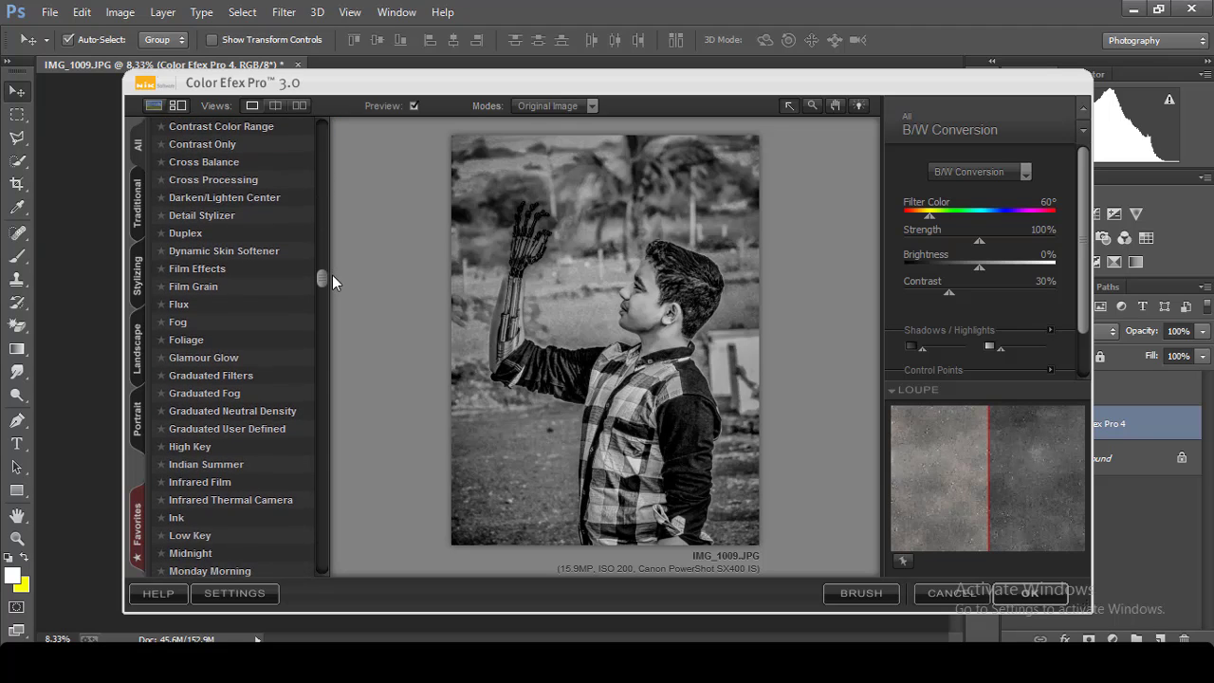
Step: Preview the Indian Summer filter, comparing methods 1 and 2 and Enhance Foliage strength
{"action": "left_click", "coordinate": [238, 349]}
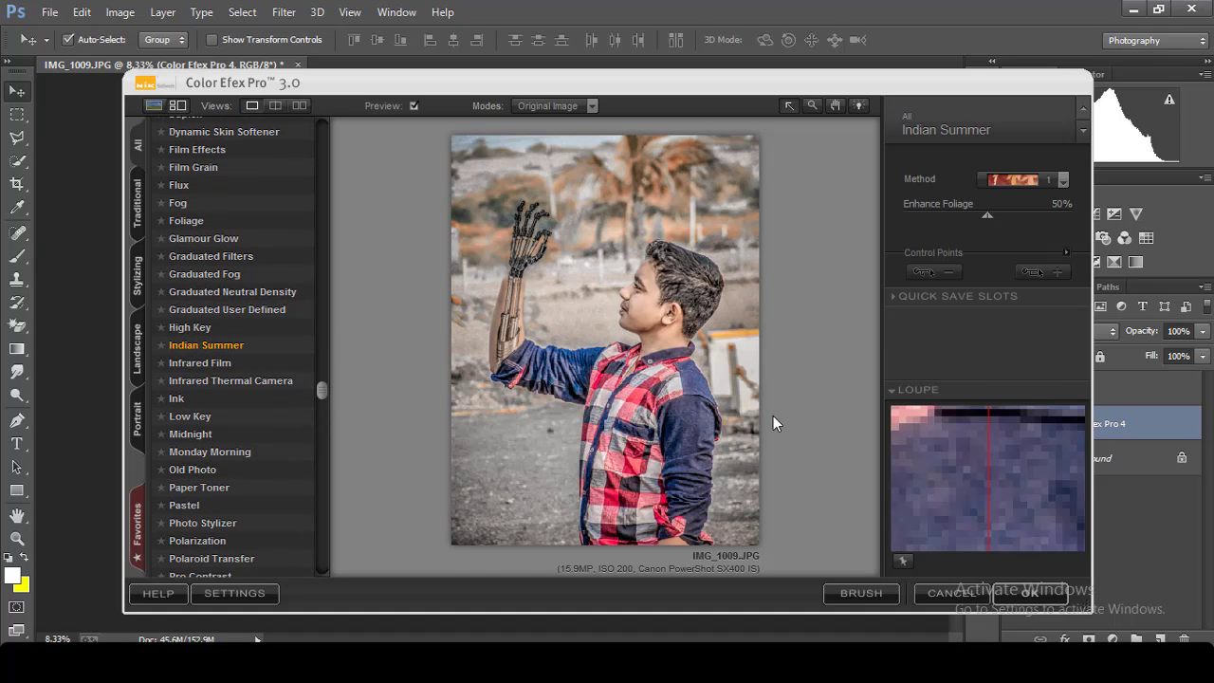
{"action": "left_click", "coordinate": [1038, 180]}
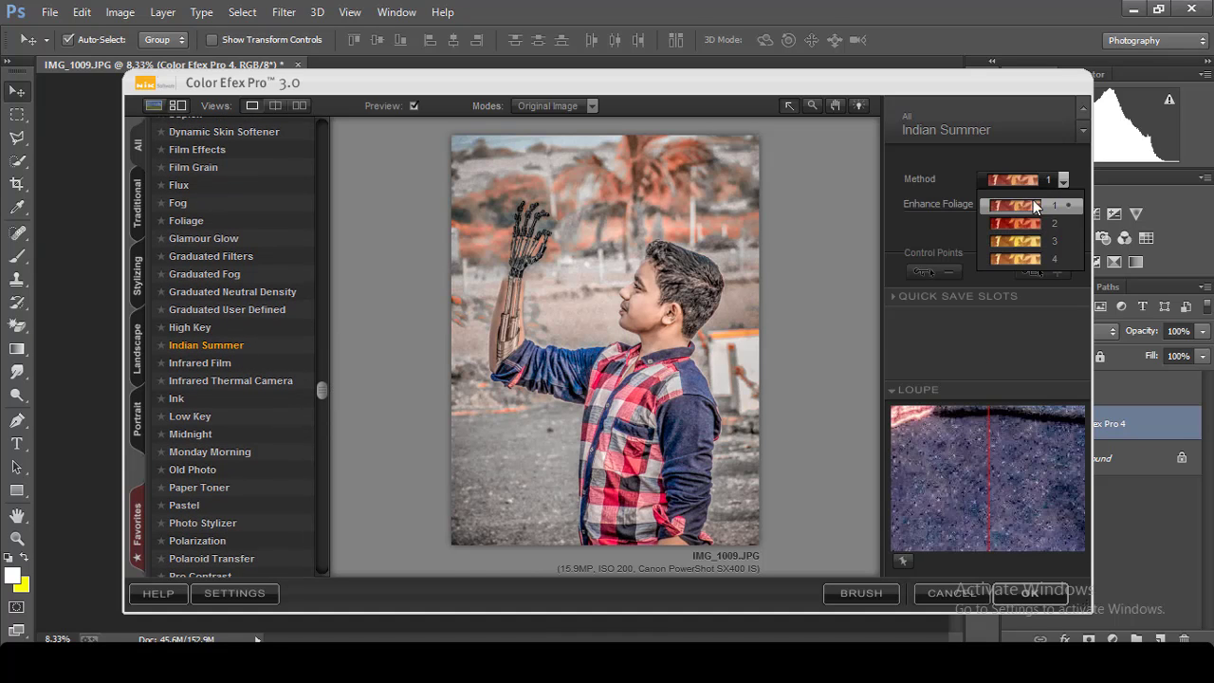
{"action": "left_click", "coordinate": [1025, 224]}
{"action": "left_click", "coordinate": [1020, 180]}
{"action": "left_click", "coordinate": [1022, 205]}
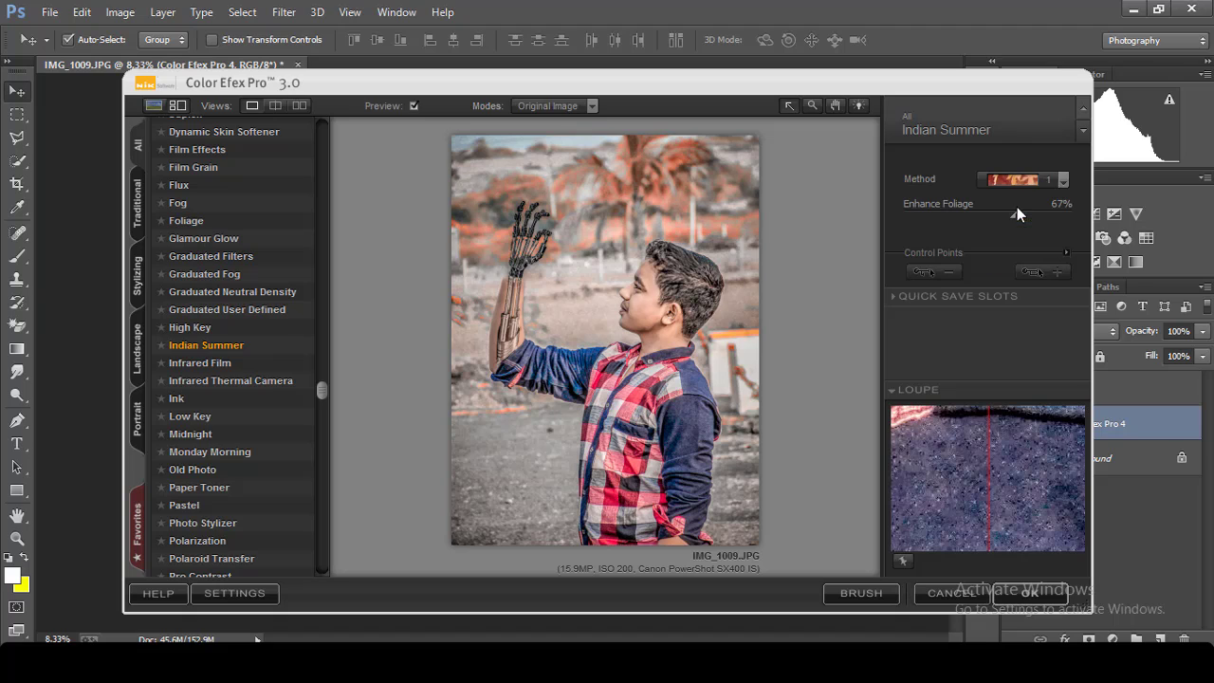
{"action": "left_click_drag", "start_coordinate": [1020, 215], "coordinate": [1004, 216]}
{"action": "left_click", "coordinate": [1037, 180]}
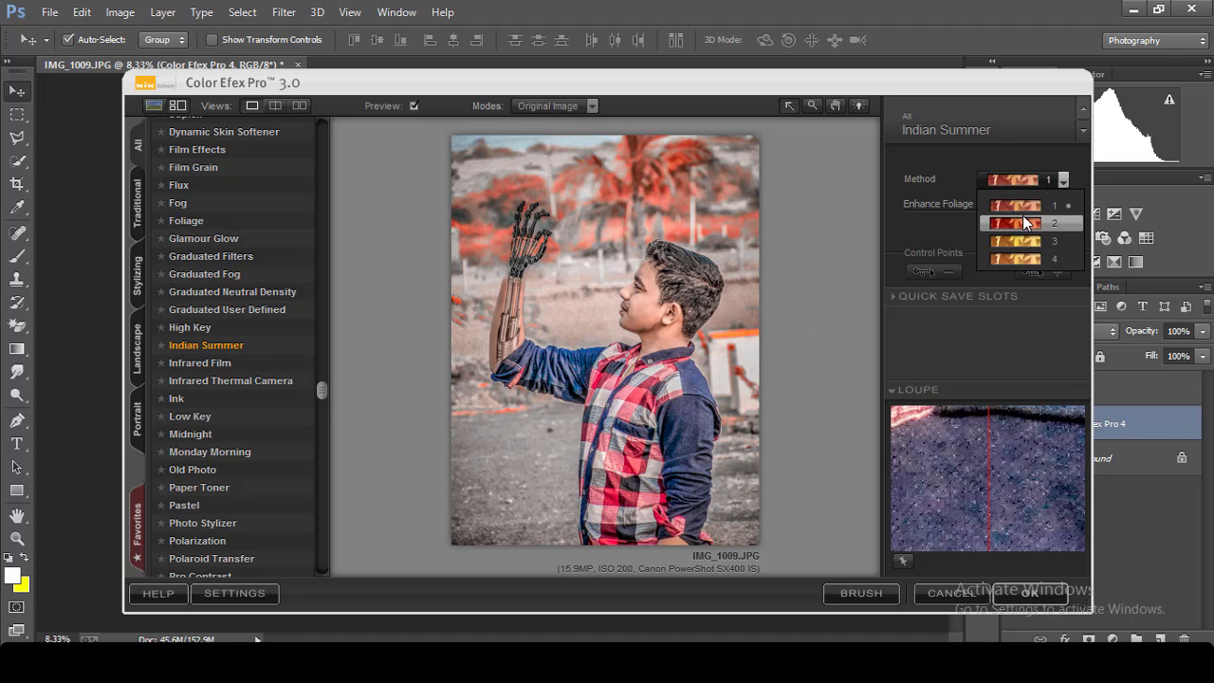
Step: Switch to the Foliage filter using method 1
{"action": "left_click", "coordinate": [194, 221]}
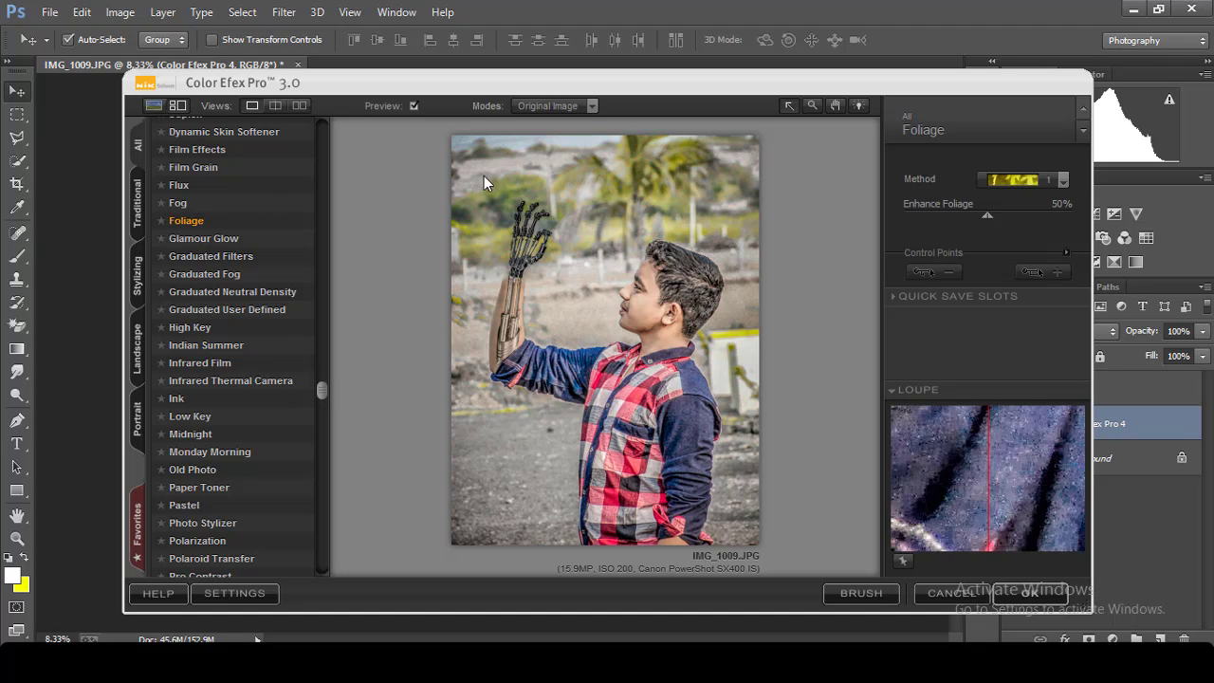
{"action": "left_click", "coordinate": [1007, 176]}
{"action": "left_click", "coordinate": [1007, 214]}
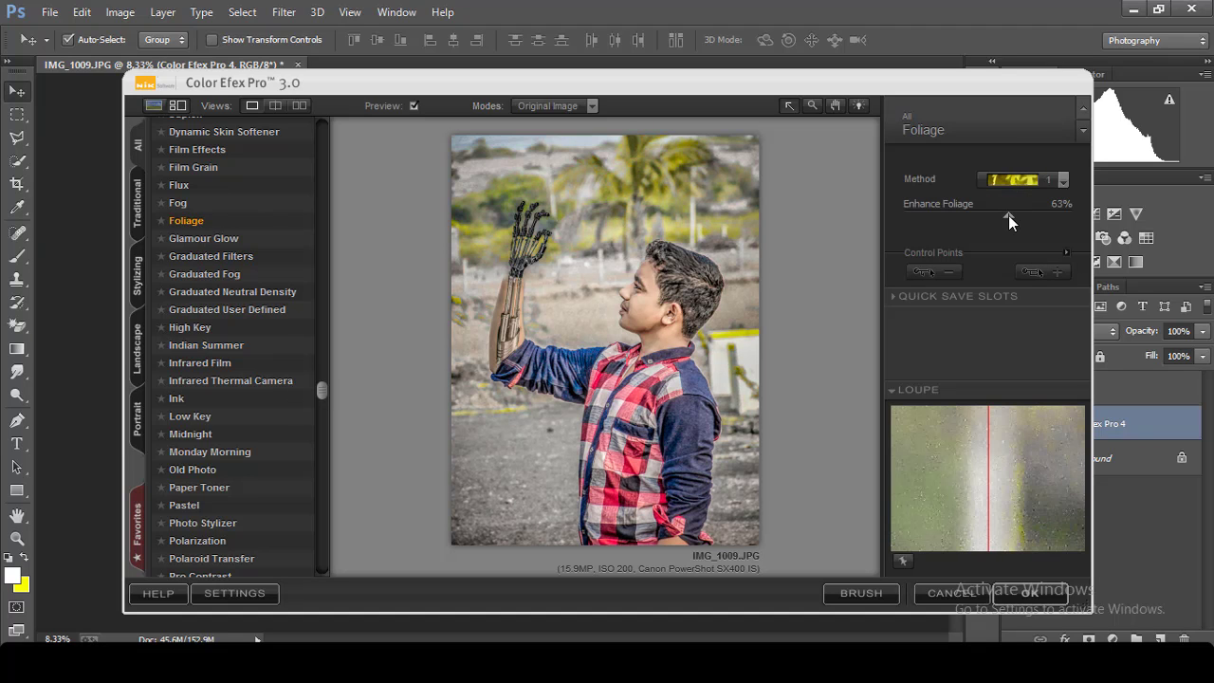
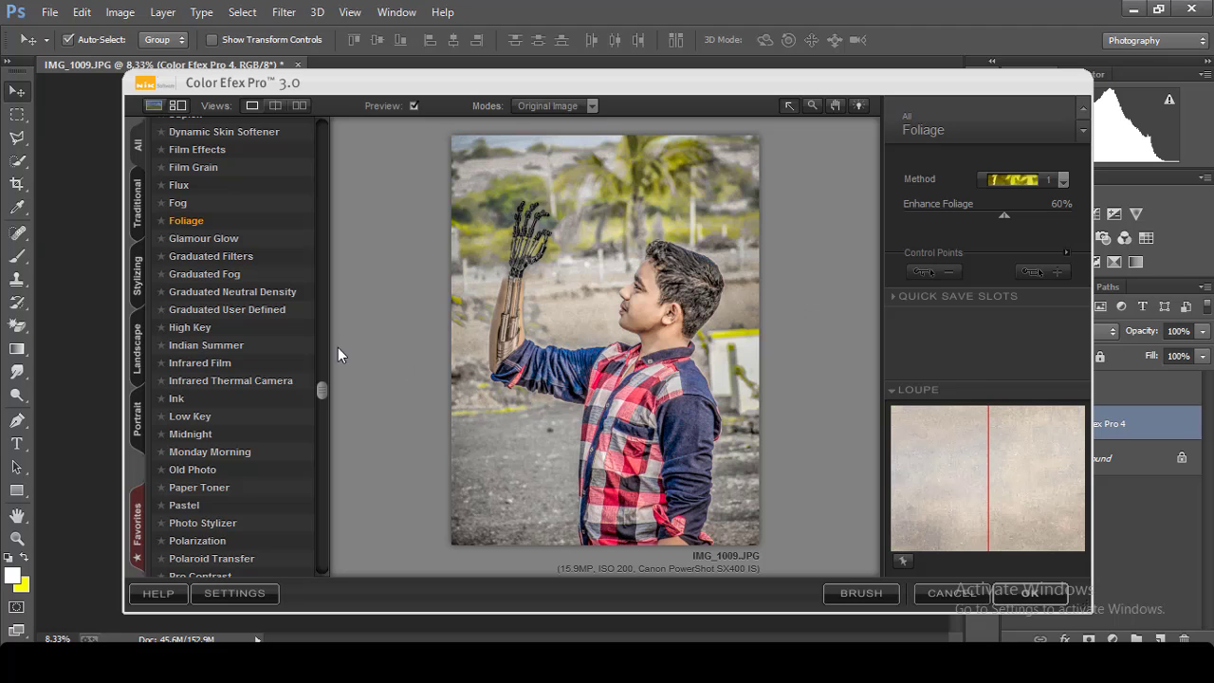
Step: Apply Color Efex Pro's Indian Summer filter at Method 4 with reduced foliage enhancement
{"action": "left_click", "coordinate": [194, 345]}
{"action": "left_click", "coordinate": [1031, 178]}
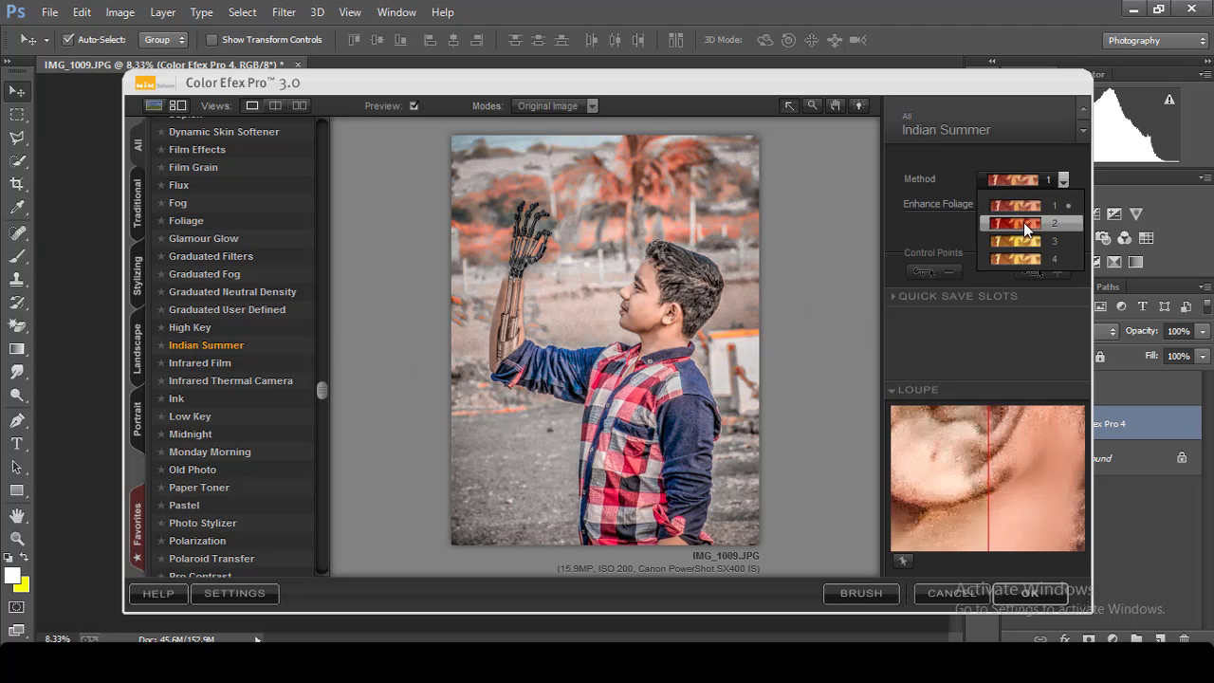
{"action": "left_click", "coordinate": [1022, 222]}
{"action": "left_click_drag", "start_coordinate": [1014, 217], "coordinate": [987, 224]}
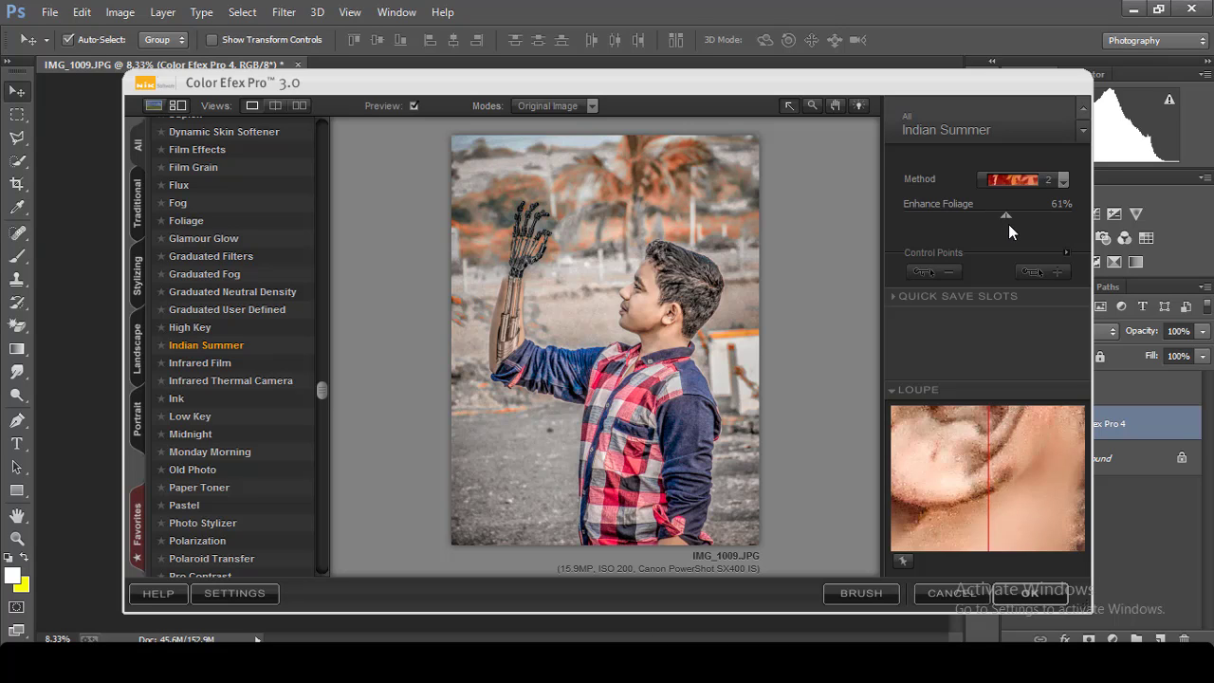
{"action": "left_click", "coordinate": [1038, 179]}
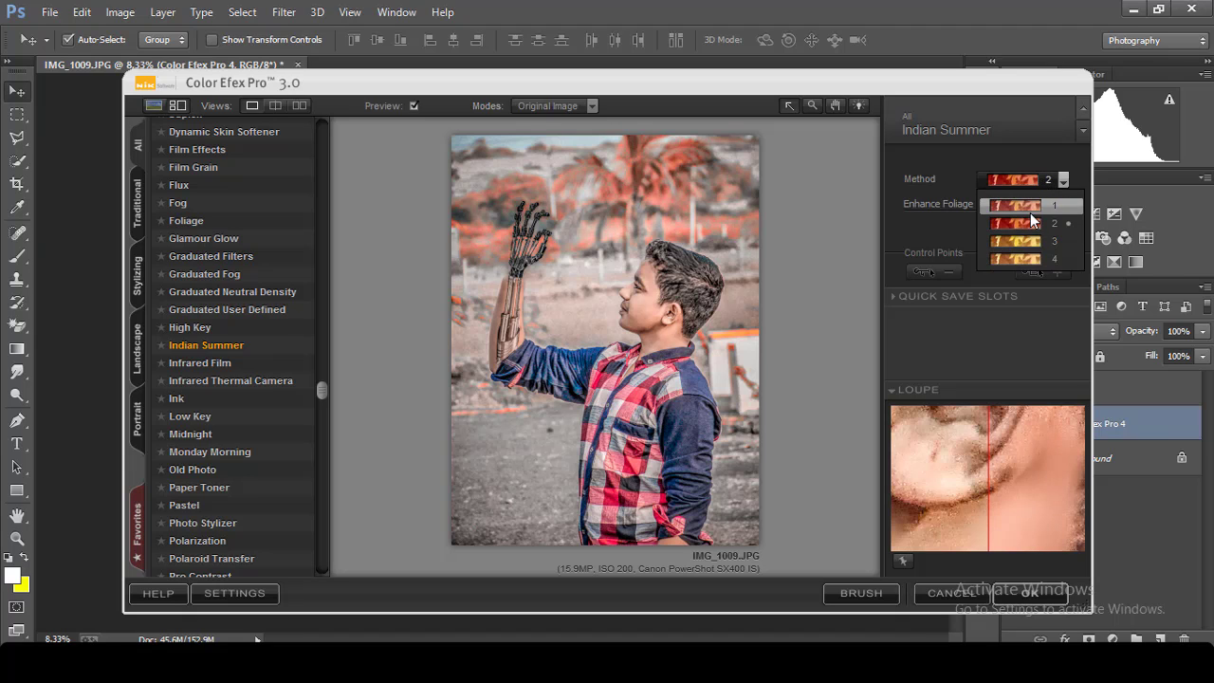
{"action": "left_click", "coordinate": [992, 262]}
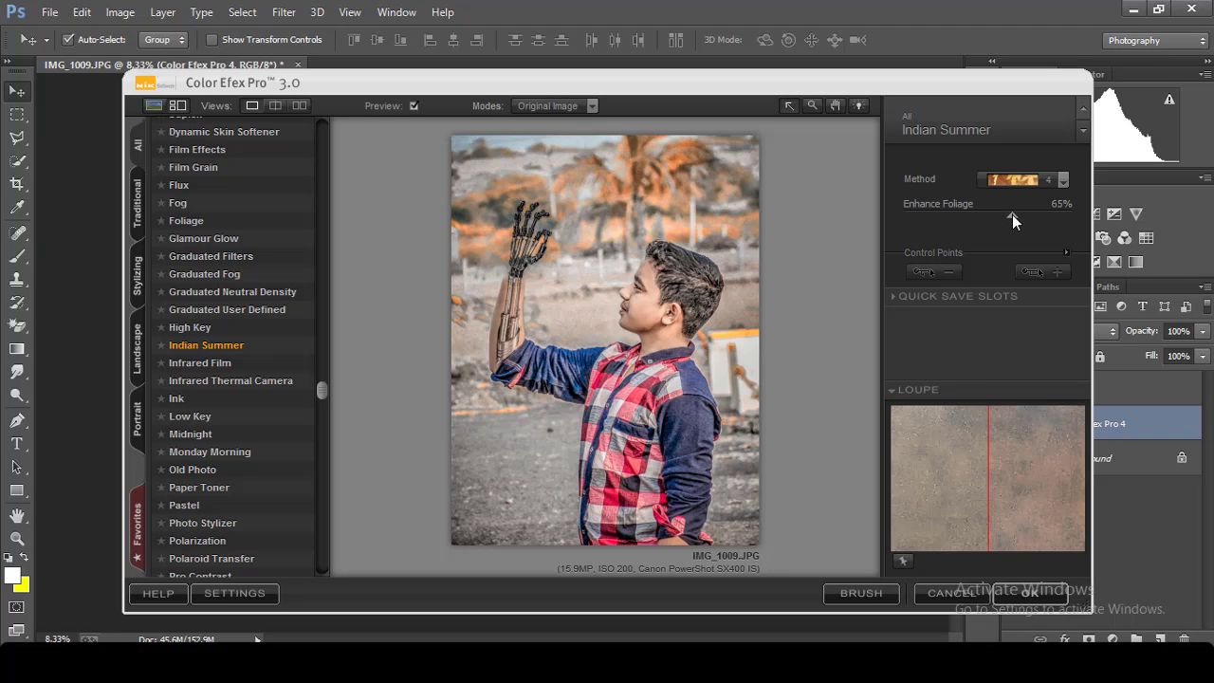
{"action": "left_click", "coordinate": [1034, 590]}
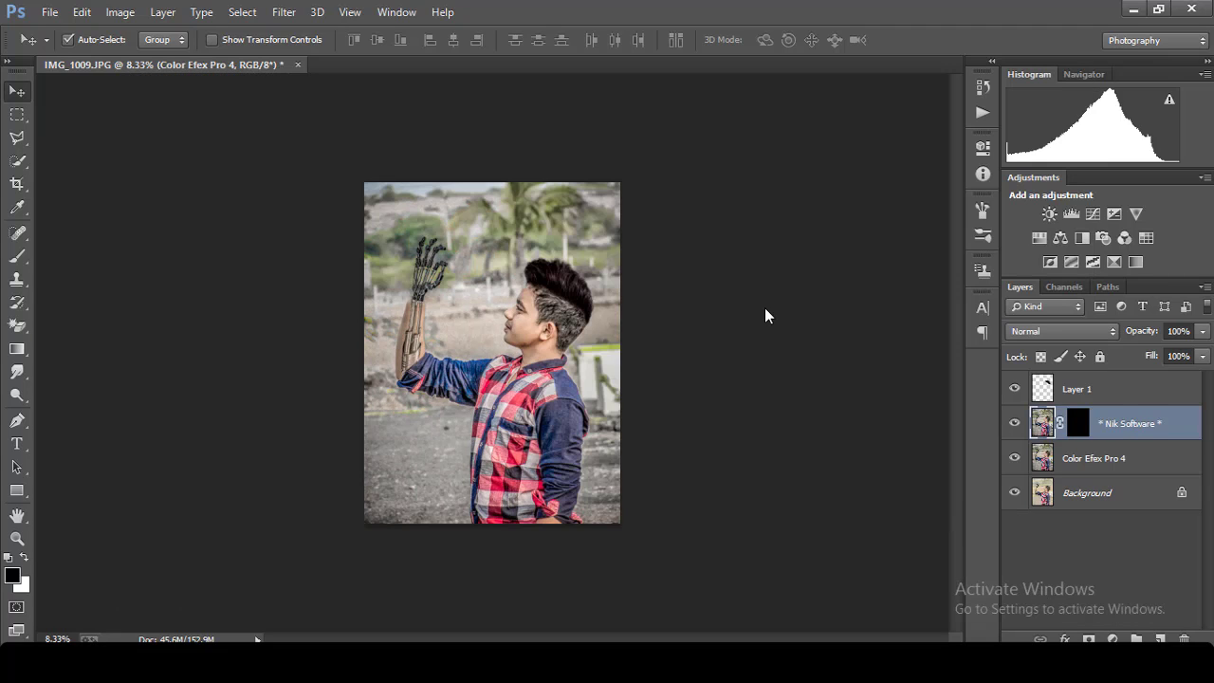
Step: Add a Selective Color adjustment layer with the Blacks' Black value raised to +13
{"action": "key", "text": "ctrl+minus"}
{"action": "key", "text": "ctrl+minus"}
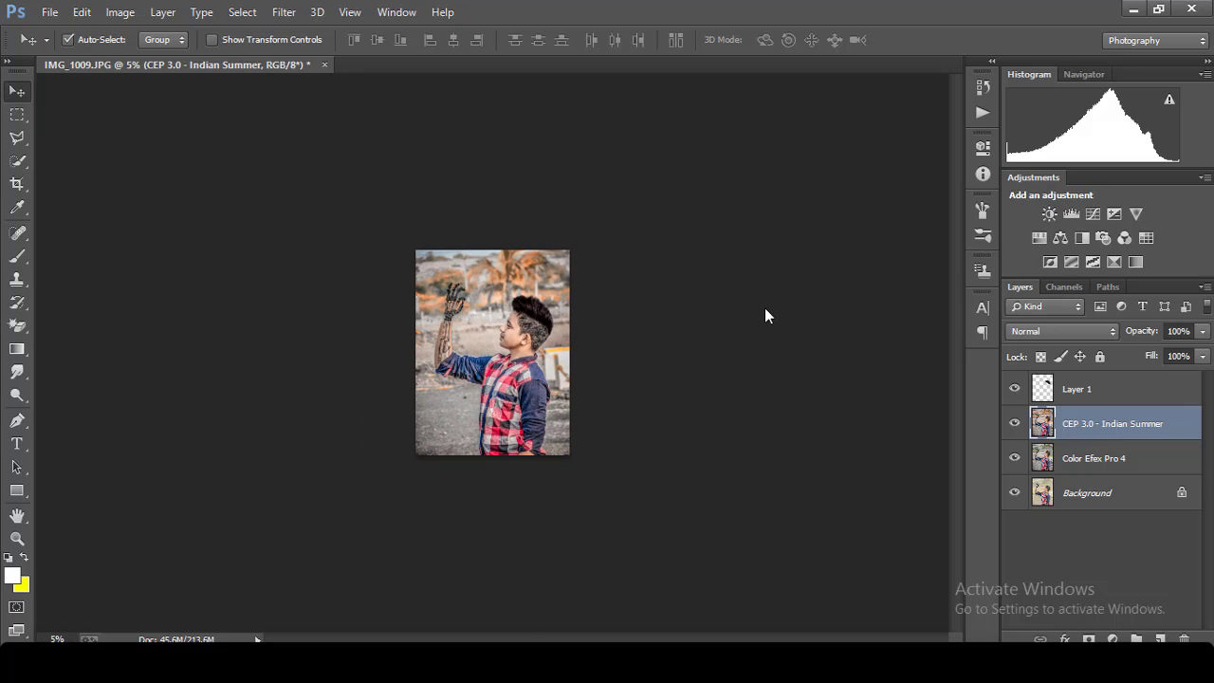
{"action": "key", "text": "ctrl+plus"}
{"action": "key", "text": "ctrl+plus"}
{"action": "key", "text": "ctrl+plus"}
{"action": "key", "text": "ctrl+minus"}
{"action": "key", "text": "ctrl+minus"}
{"action": "key", "text": "ctrl+plus"}
{"action": "key", "text": "ctrl+plus"}
{"action": "key", "text": "ctrl+minus"}
{"action": "key", "text": "ctrl+minus"}
{"action": "key", "text": "ctrl+minus"}
{"action": "key", "text": "ctrl+plus"}
{"action": "key", "text": "ctrl+plus"}
{"action": "key", "text": "ctrl+plus"}
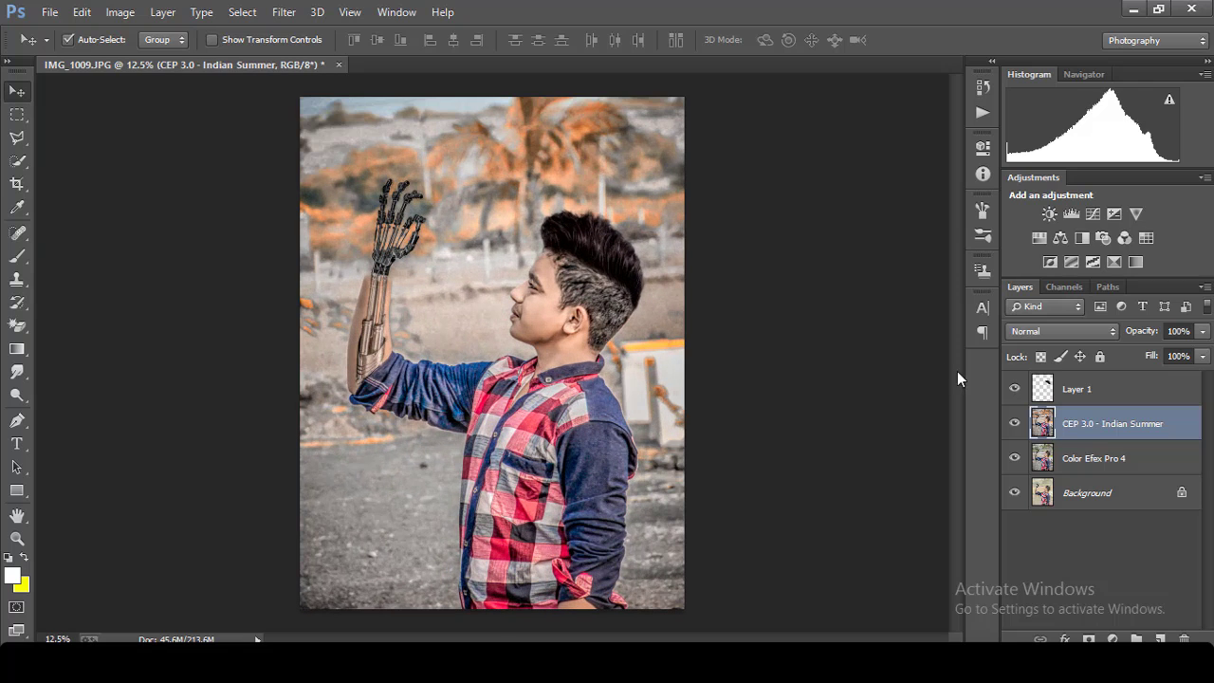
{"action": "left_click", "coordinate": [1114, 261]}
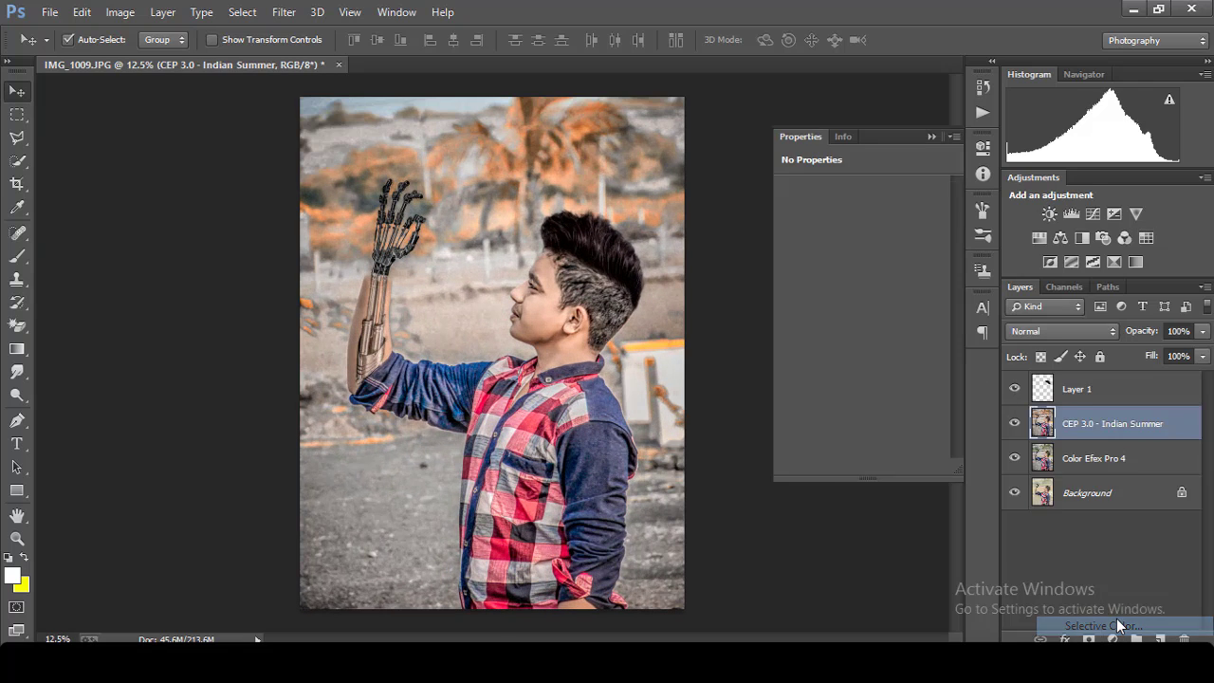
{"action": "left_click", "coordinate": [911, 213]}
{"action": "left_click", "coordinate": [876, 348]}
{"action": "left_click_drag", "start_coordinate": [860, 364], "coordinate": [871, 364]}
{"action": "left_click", "coordinate": [932, 137]}
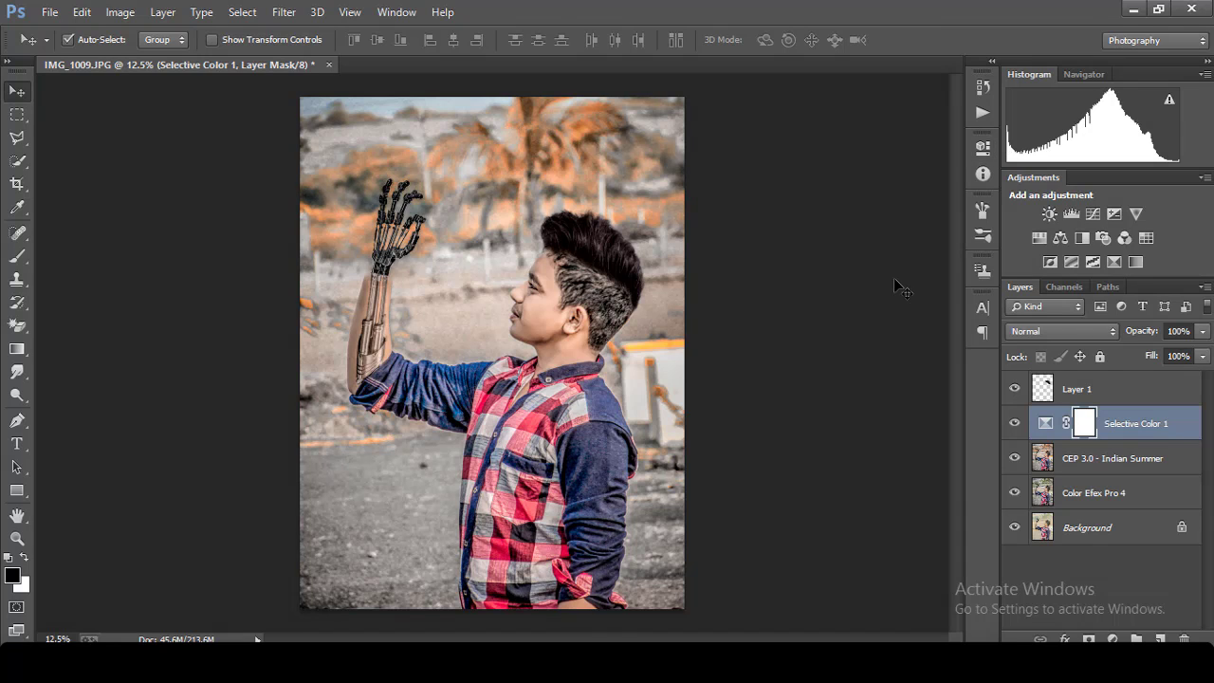
Step: Crop the photo narrower by trimming its left and right sides
{"action": "key", "text": "ctrl+minus"}
{"action": "key", "text": "ctrl+minus"}
{"action": "key", "text": "ctrl+minus"}
{"action": "key", "text": "ctrl+minus"}
{"action": "key", "text": "ctrl+minus"}
{"action": "key", "text": "ctrl+plus"}
{"action": "key", "text": "ctrl+plus"}
{"action": "key", "text": "ctrl+plus"}
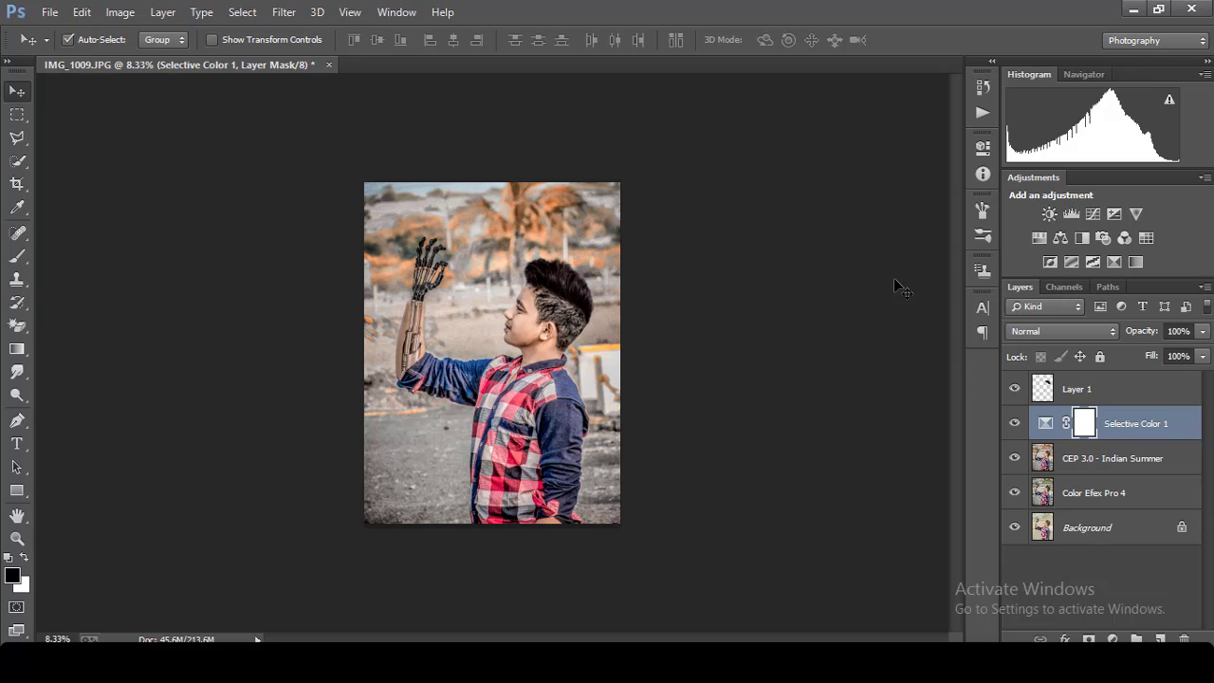
{"action": "key", "text": "ctrl+plus"}
{"action": "key", "text": "ctrl+minus"}
{"action": "key", "text": "c"}
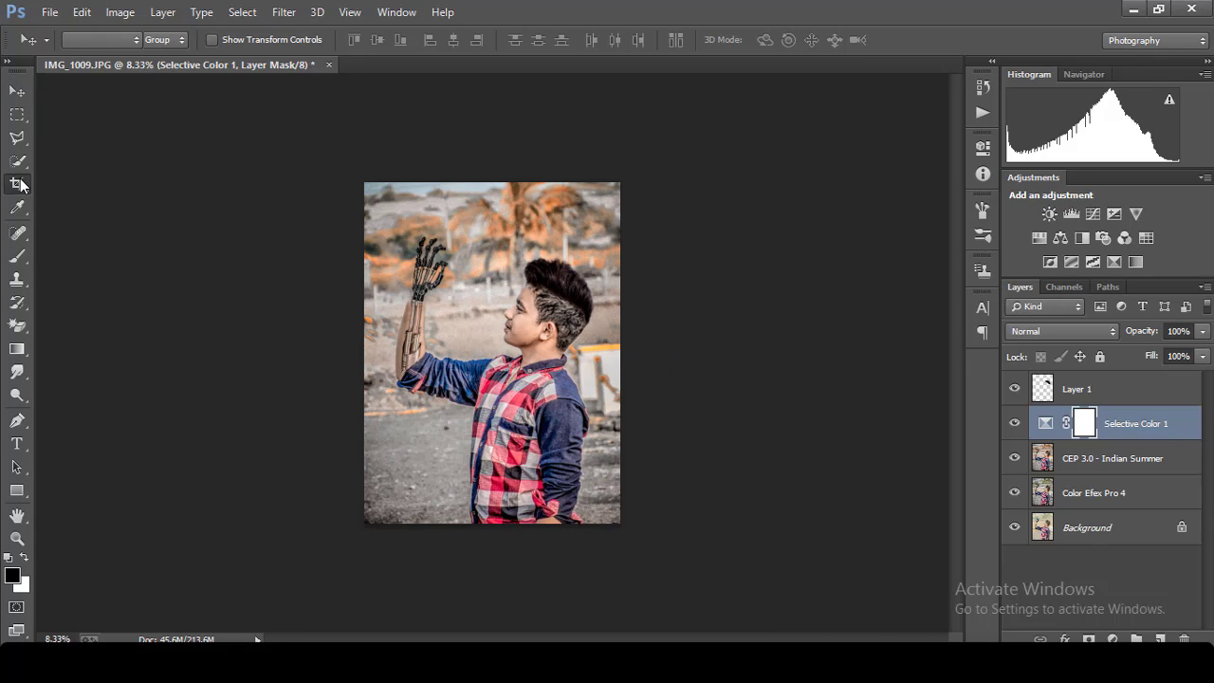
{"action": "left_click_drag", "start_coordinate": [356, 356], "coordinate": [375, 356]}
{"action": "left_click_drag", "start_coordinate": [619, 358], "coordinate": [607, 358]}
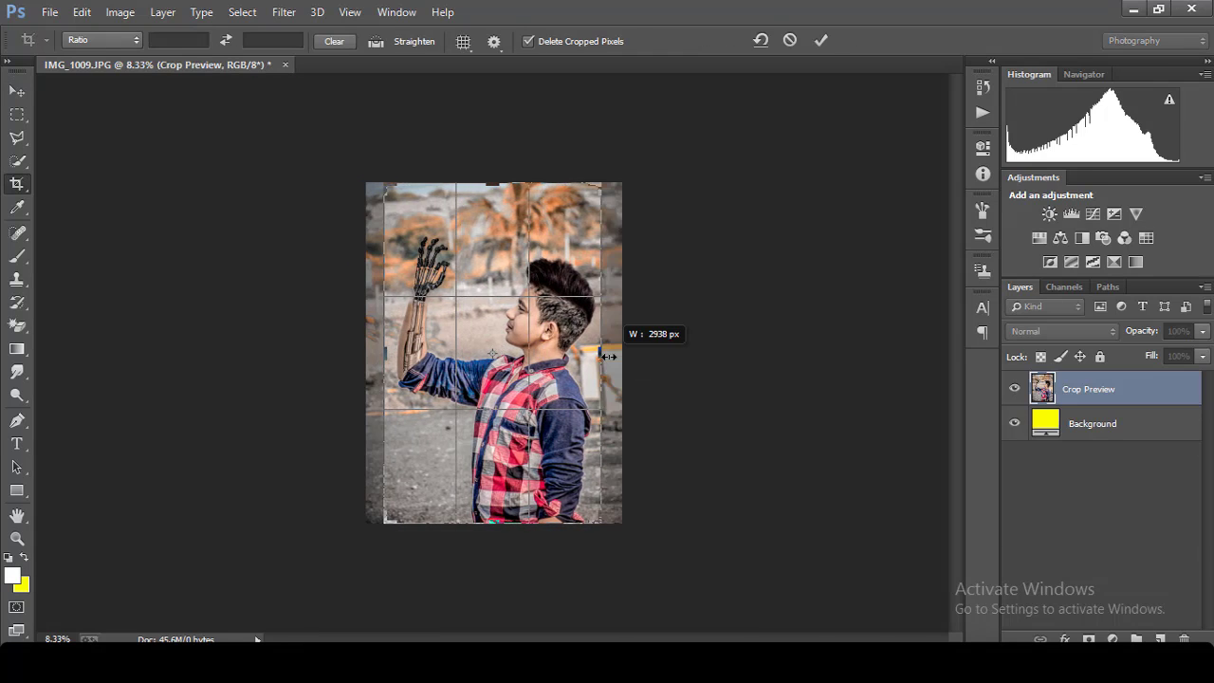
{"action": "left_click", "coordinate": [819, 41]}
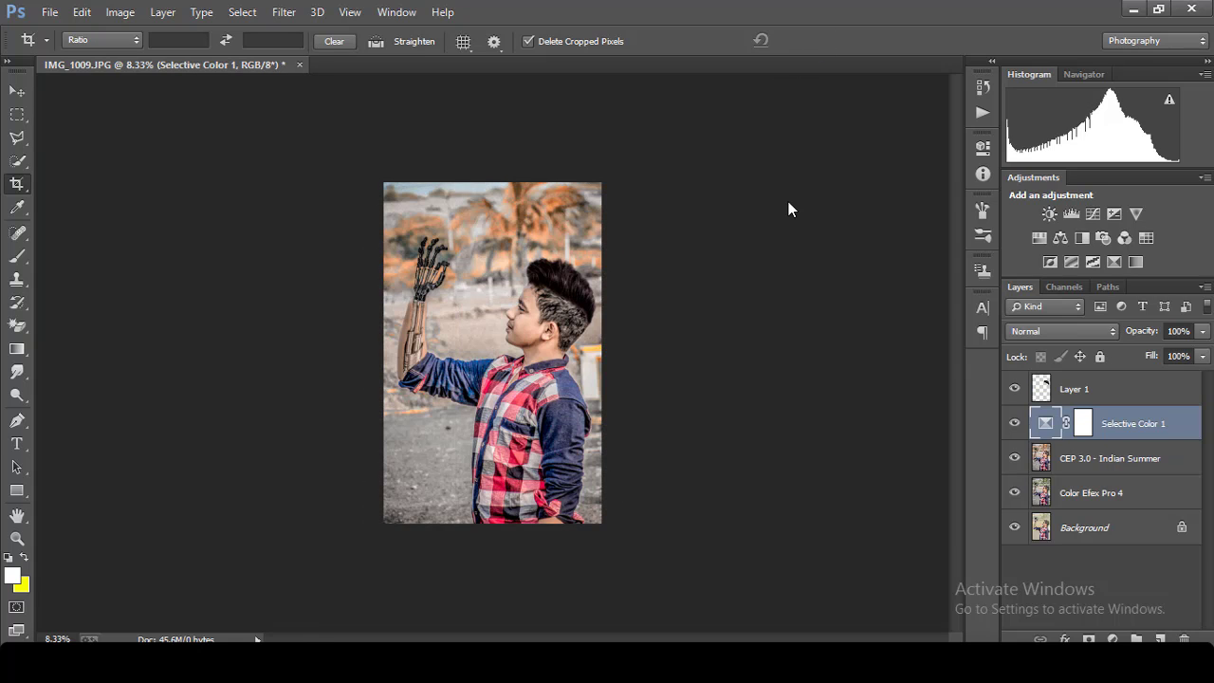
{"action": "key", "text": "ctrl+minus"}
{"action": "key", "text": "ctrl+plus"}
{"action": "key", "text": "ctrl+plus"}
{"action": "key", "text": "ctrl+plus"}
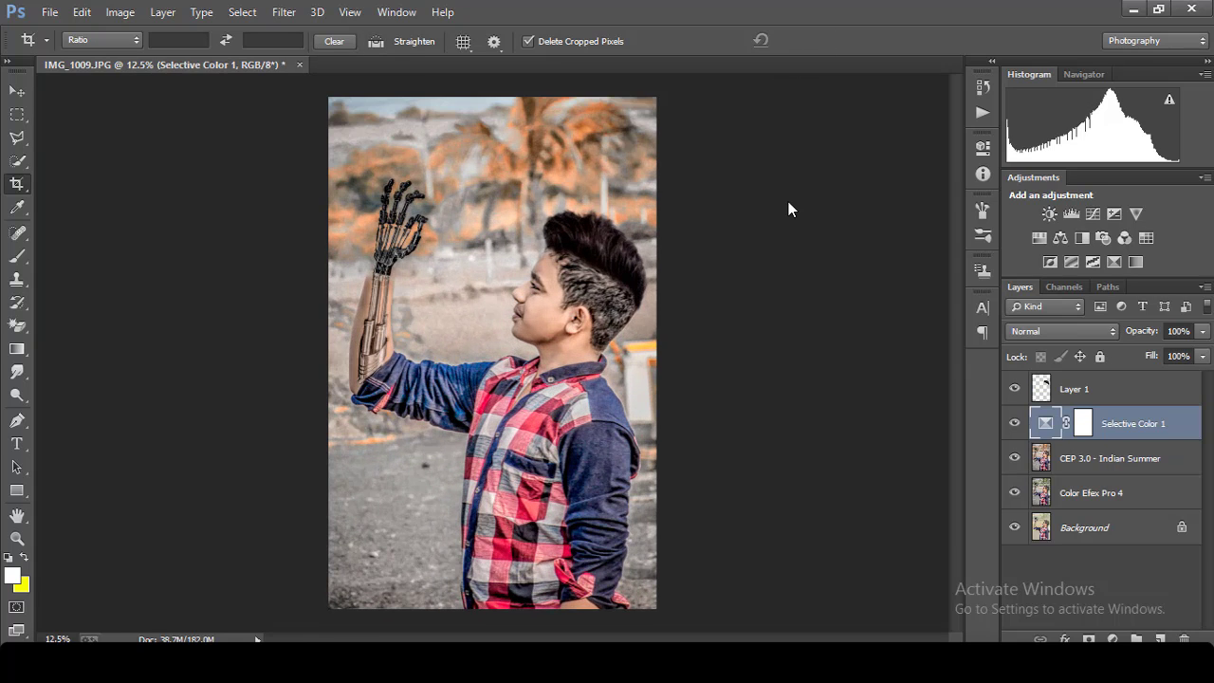
{"action": "key", "text": "ctrl+minus"}
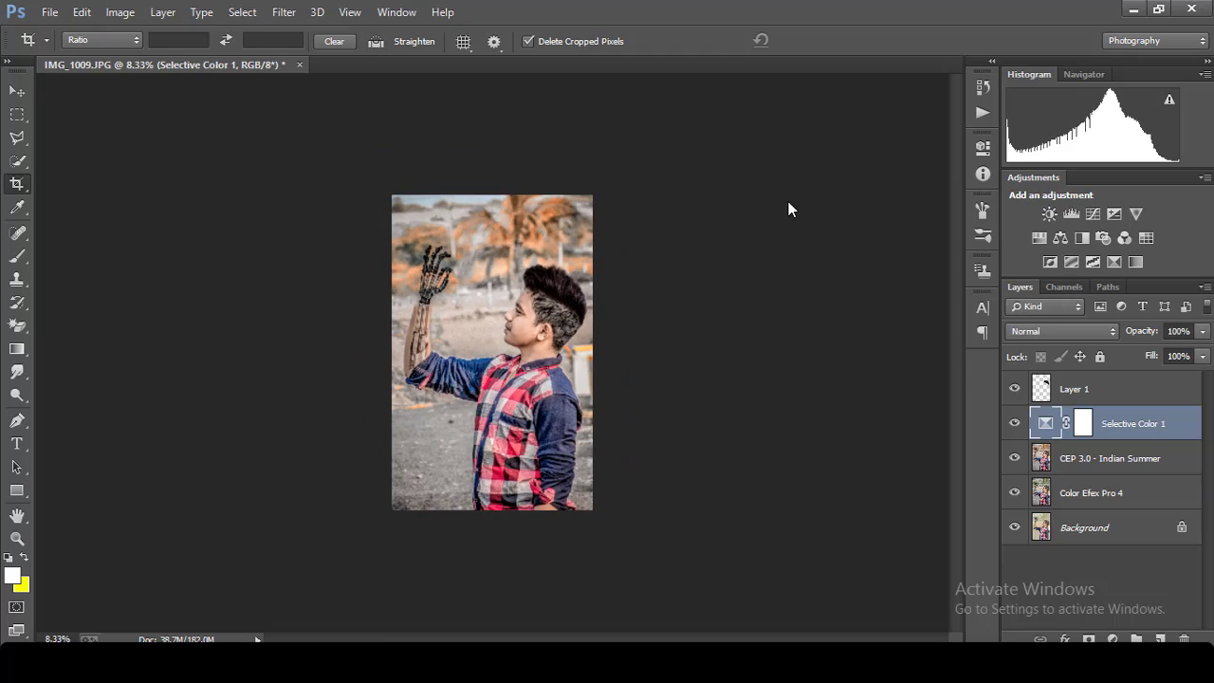
Step: Run the Camera Raw Filter on the CEP 3.0 - Indian Summer layer with Default basic settings
{"action": "left_click", "coordinate": [1062, 463]}
{"action": "left_click", "coordinate": [284, 11]}
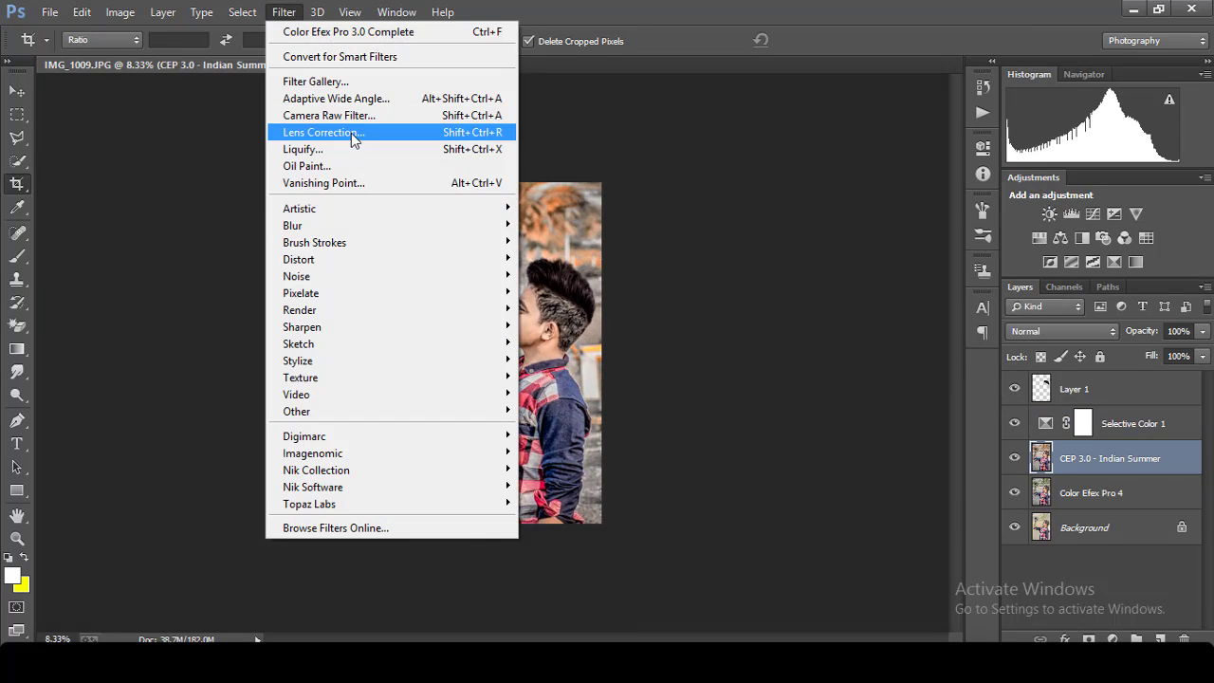
{"action": "left_click", "coordinate": [348, 128]}
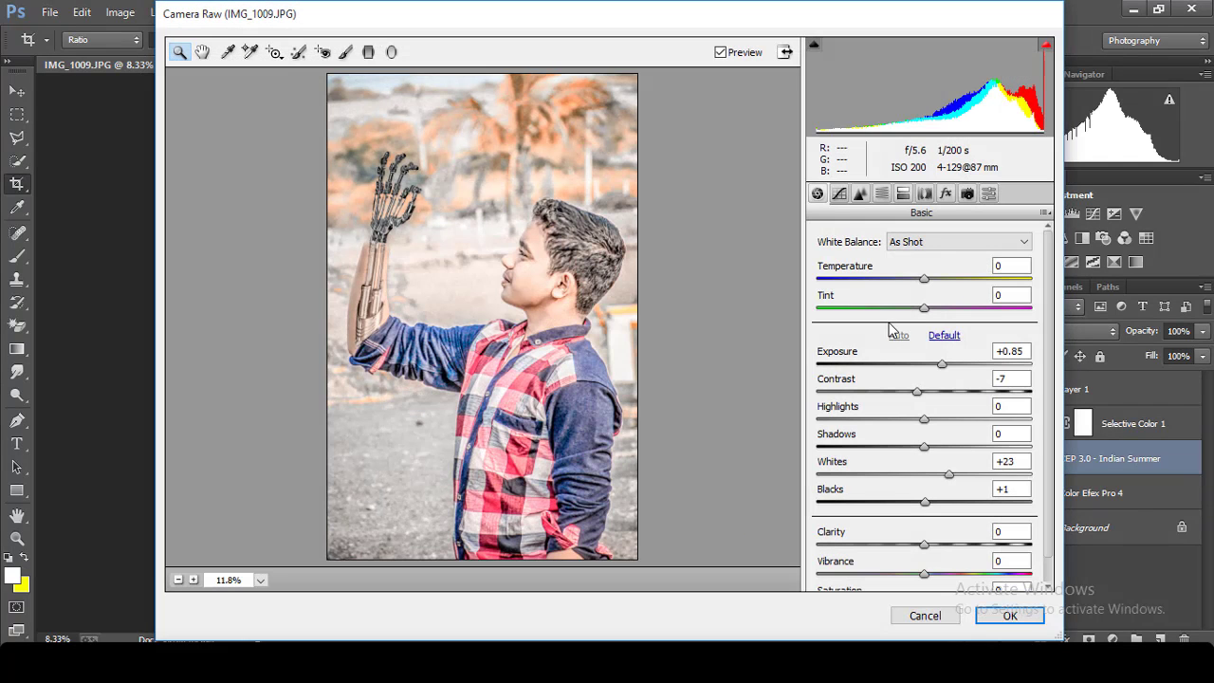
{"action": "left_click", "coordinate": [944, 335]}
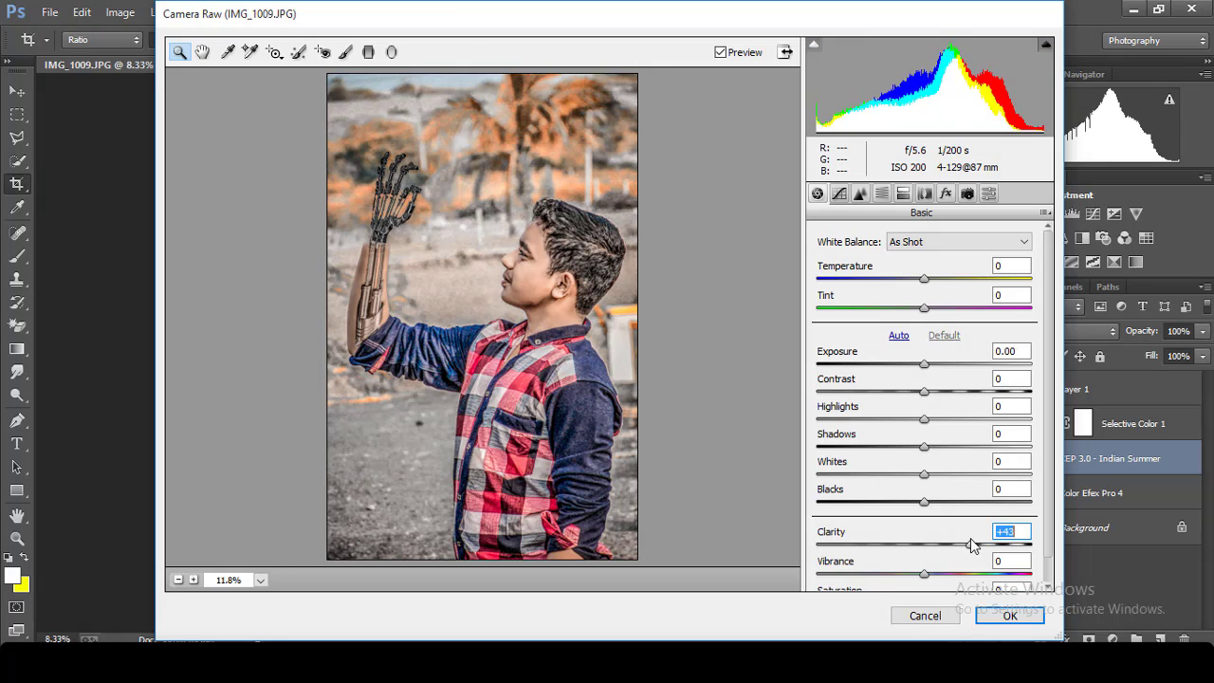
{"action": "left_click", "coordinate": [1010, 615]}
Step: Move Selective Color 1 above Layer 1 and merge it with Layer 1 and the Indian Summer layer
{"action": "left_click", "coordinate": [1103, 426], "text": "shift"}
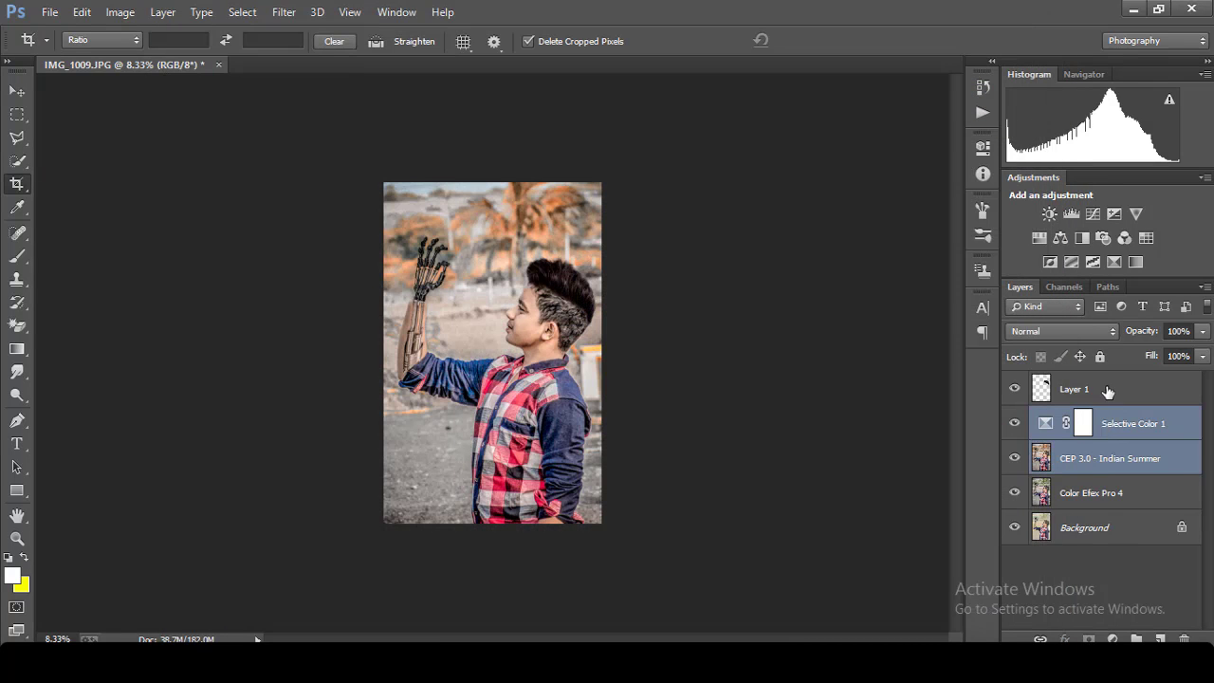
{"action": "left_click", "coordinate": [1111, 417]}
{"action": "left_click_drag", "start_coordinate": [1110, 417], "coordinate": [1111, 381]}
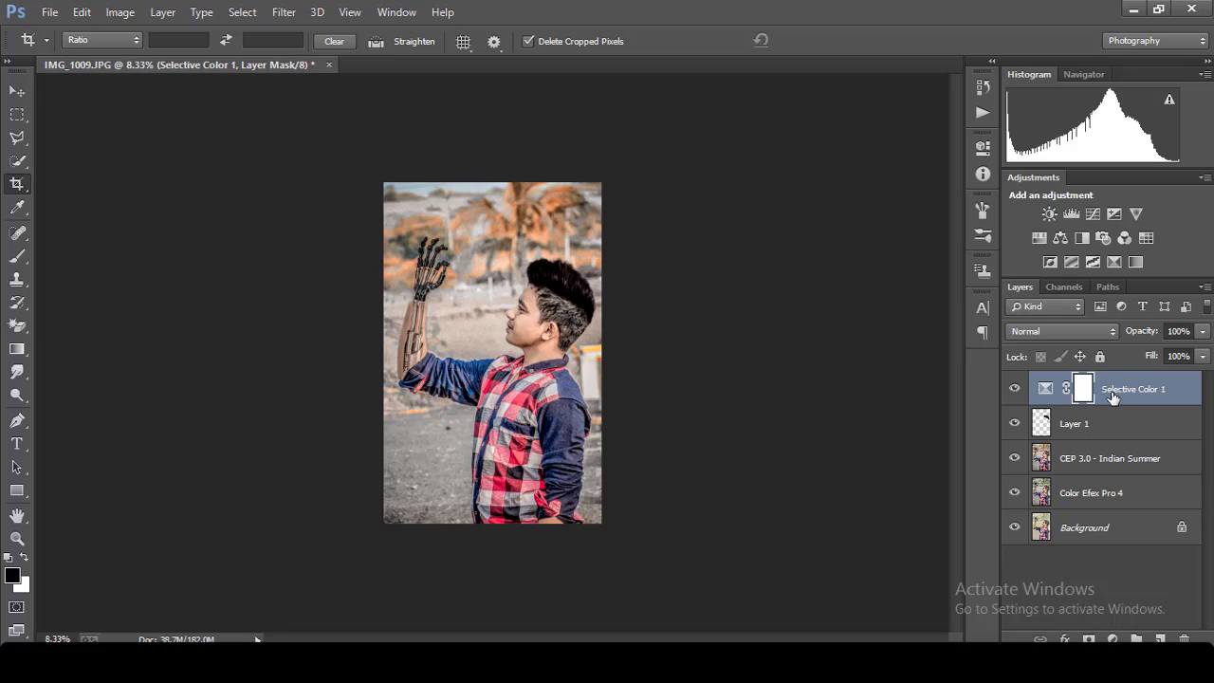
{"action": "left_click", "coordinate": [1105, 443], "text": "shift"}
{"action": "right_click", "coordinate": [1105, 461]}
{"action": "left_click", "coordinate": [862, 509]}
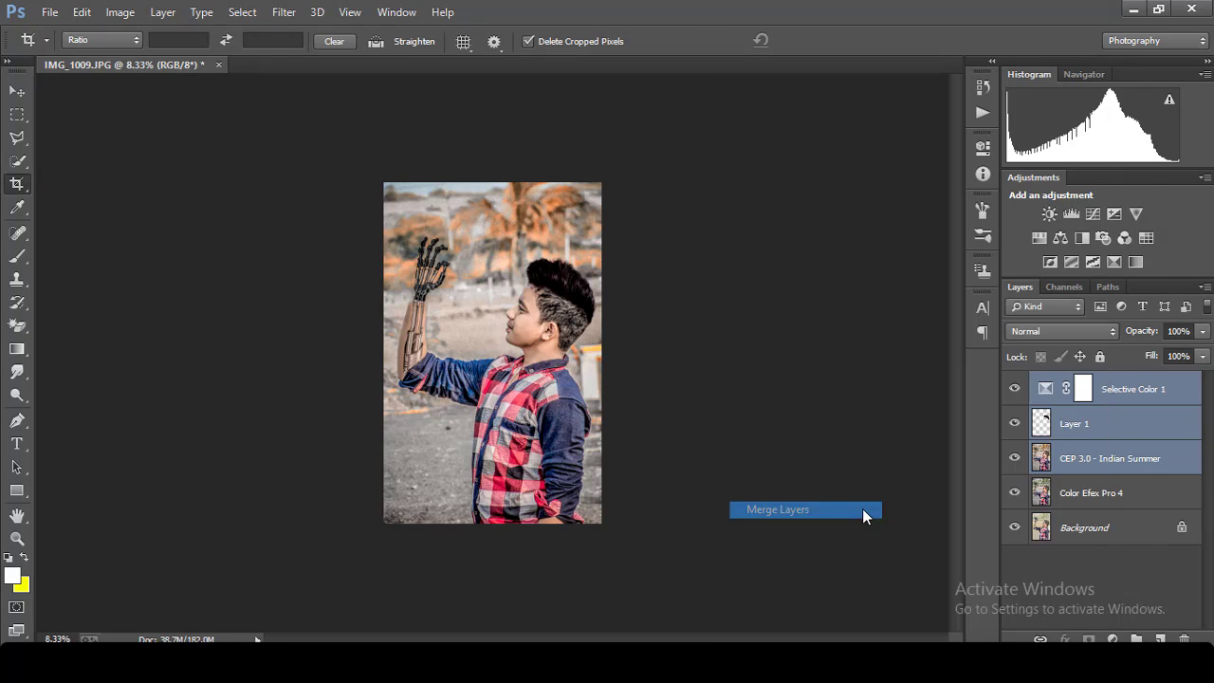
{"action": "left_click", "coordinate": [283, 11]}
{"action": "left_click", "coordinate": [332, 116]}
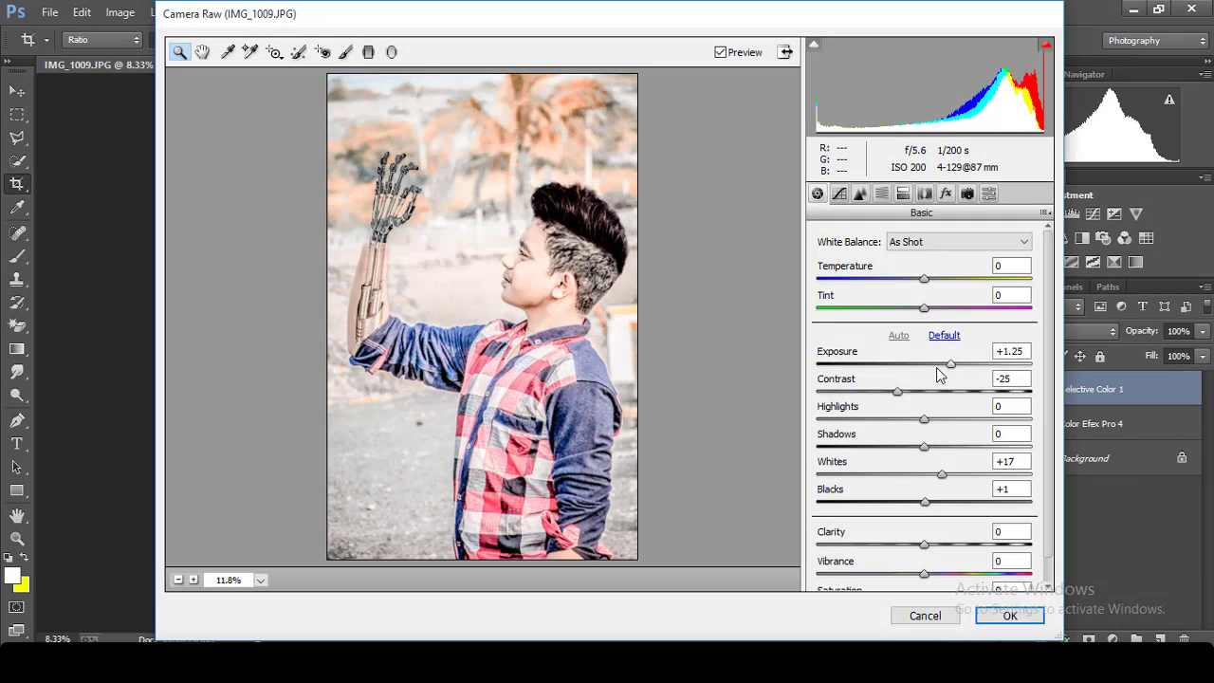
Step: In Camera Raw, set Shadows to +36 and Blacks to -26
{"action": "left_click", "coordinate": [942, 335]}
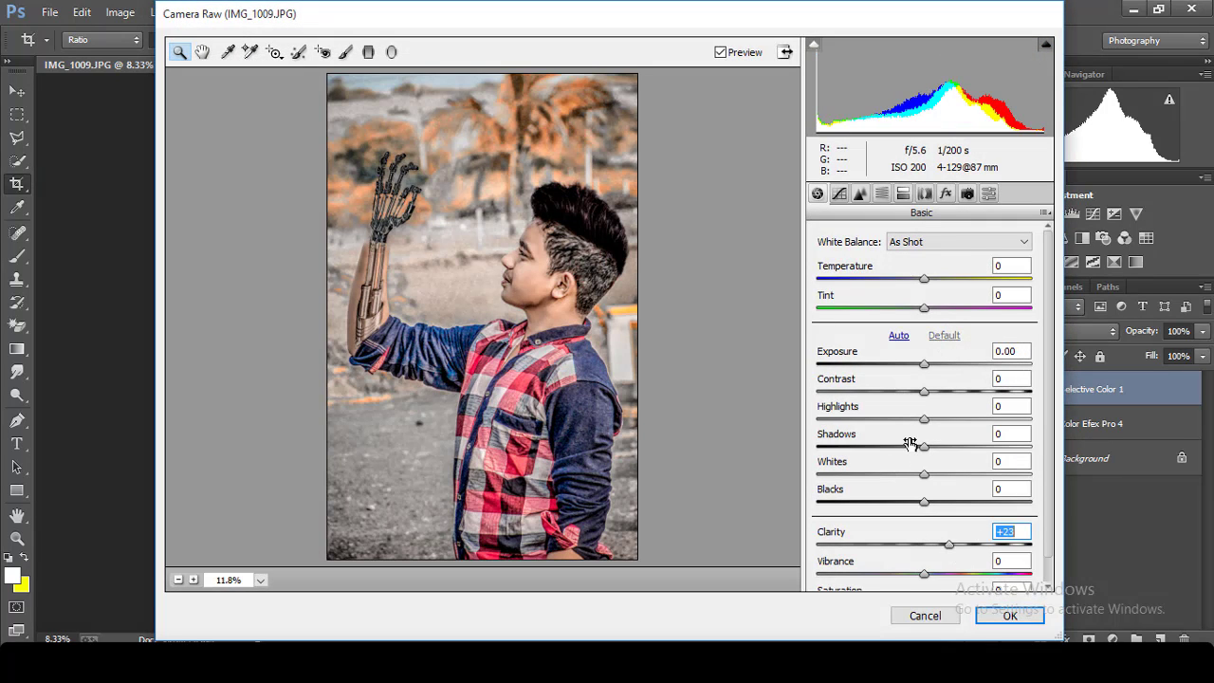
{"action": "left_click_drag", "start_coordinate": [924, 446], "coordinate": [962, 446]}
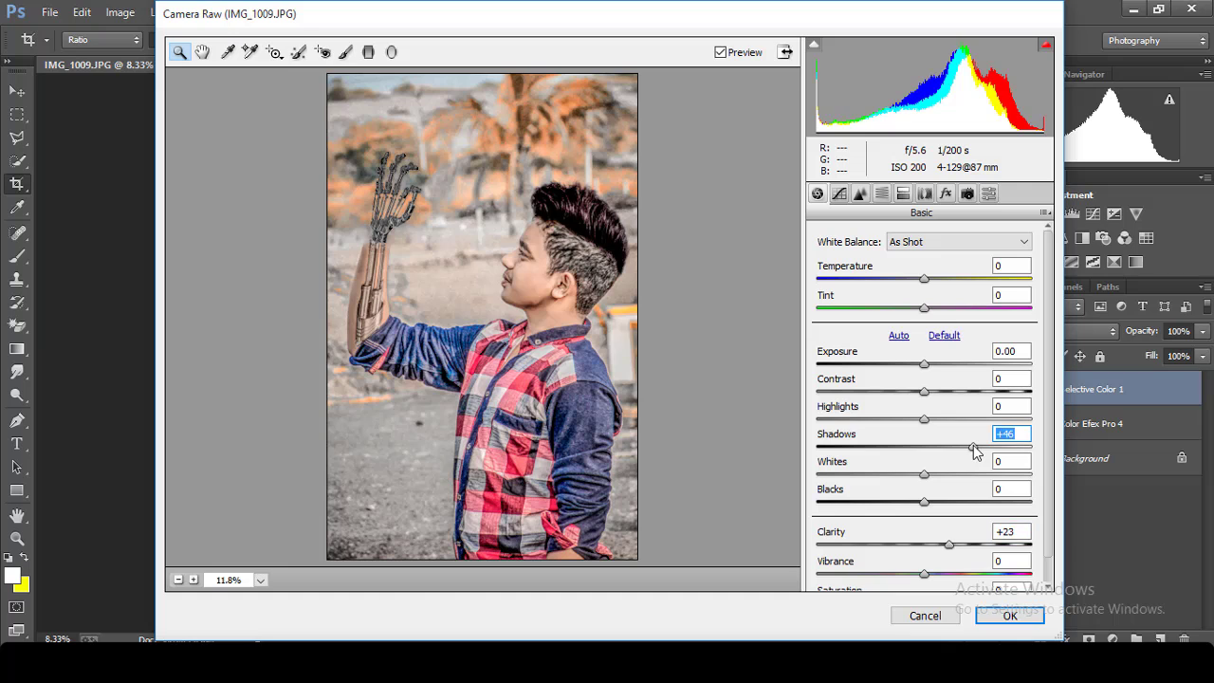
{"action": "left_click", "coordinate": [680, 359], "text": "alt"}
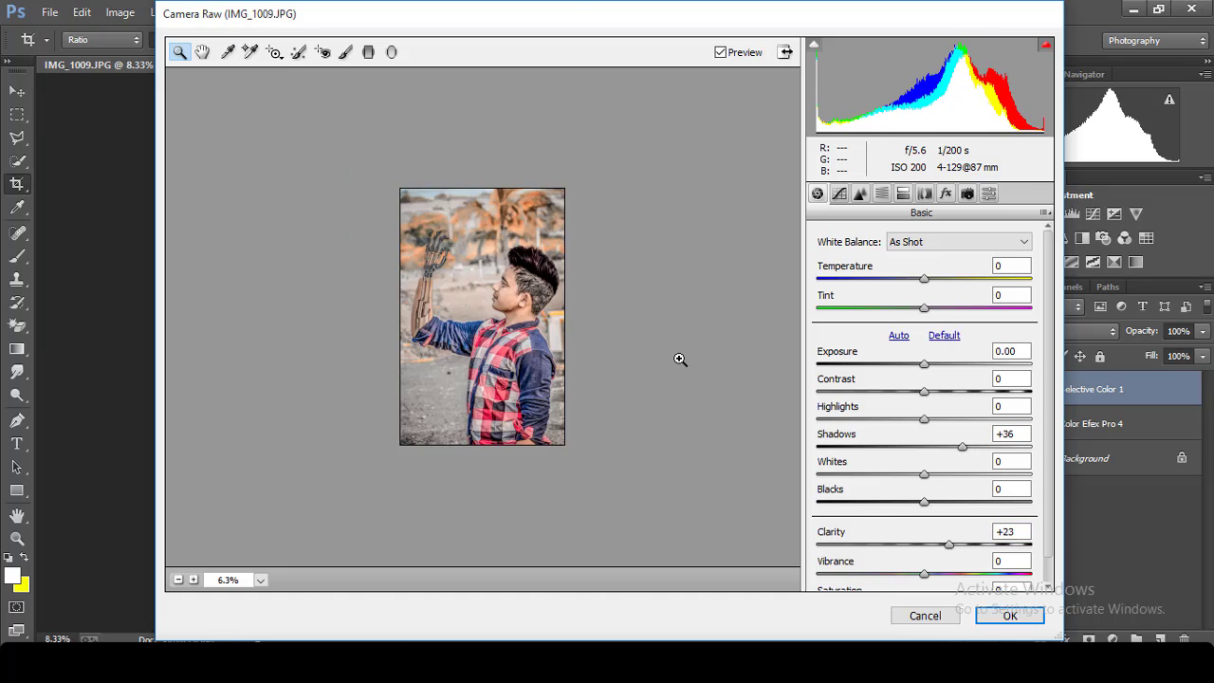
{"action": "left_click", "coordinate": [896, 501]}
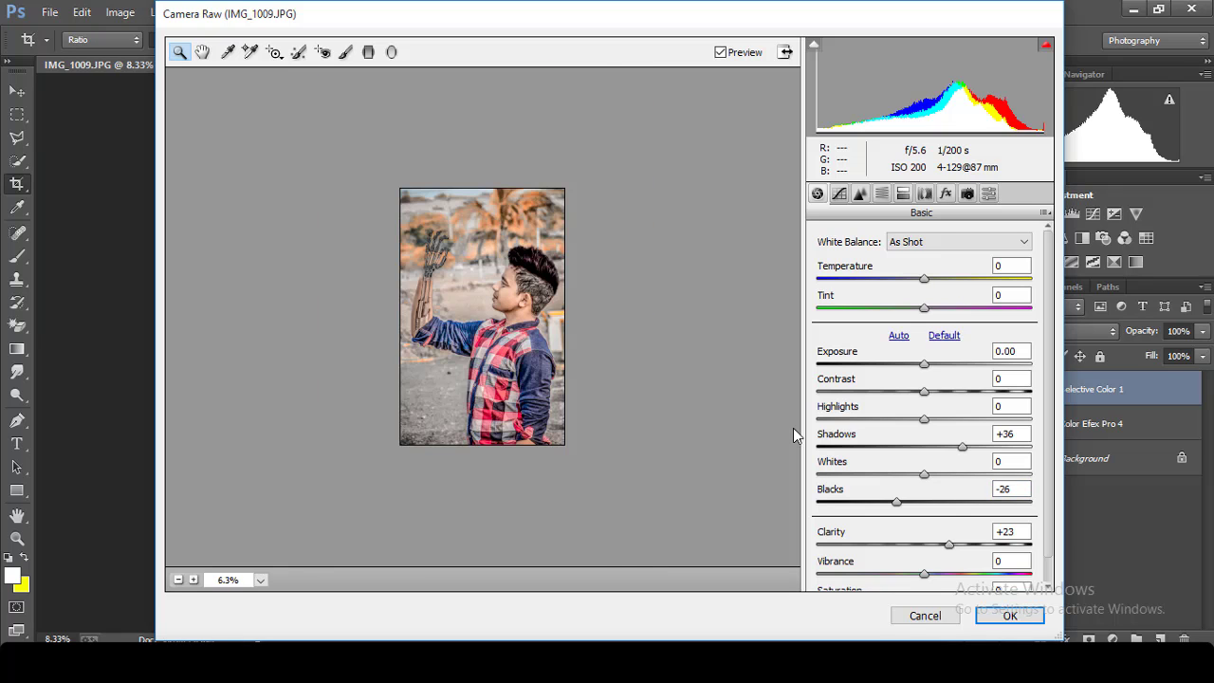
{"action": "key", "text": "ctrl+plus"}
{"action": "key", "text": "ctrl+plus"}
{"action": "key", "text": "ctrl+minus"}
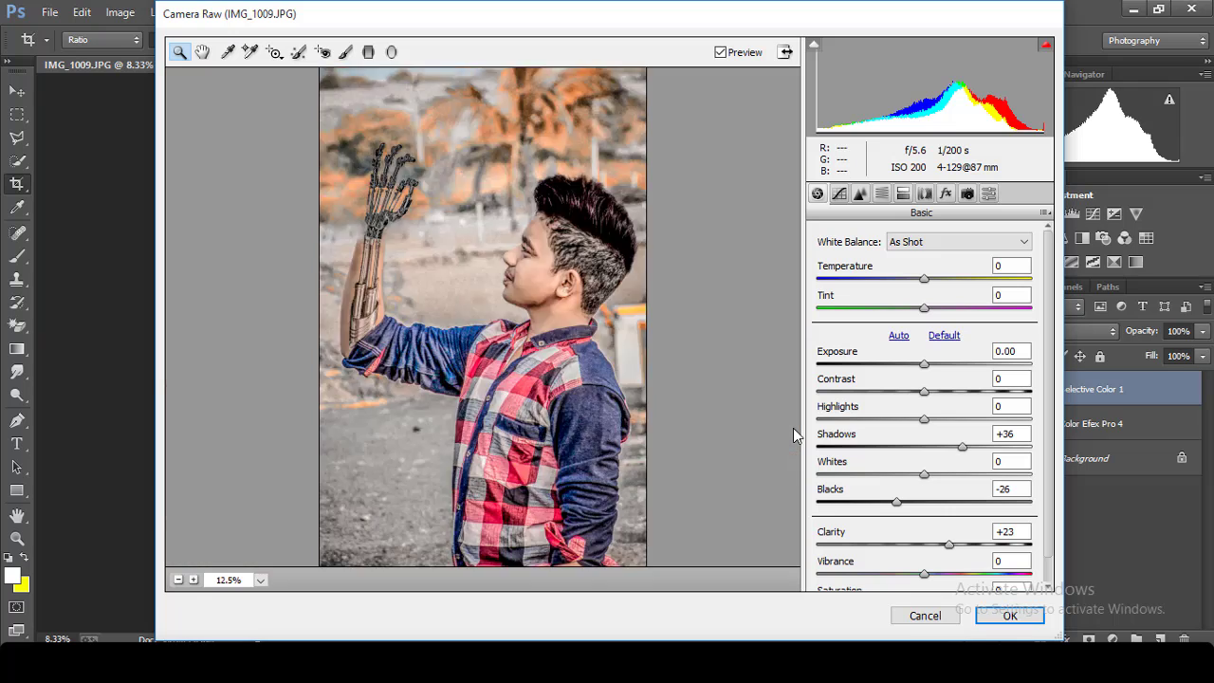
{"action": "key", "text": "ctrl+minus"}
{"action": "key", "text": "ctrl+minus"}
{"action": "key", "text": "ctrl+plus"}
Step: Add a slight edge vignette, Vibrance +30 and Blues saturation +84, then apply
{"action": "left_click", "coordinate": [841, 195]}
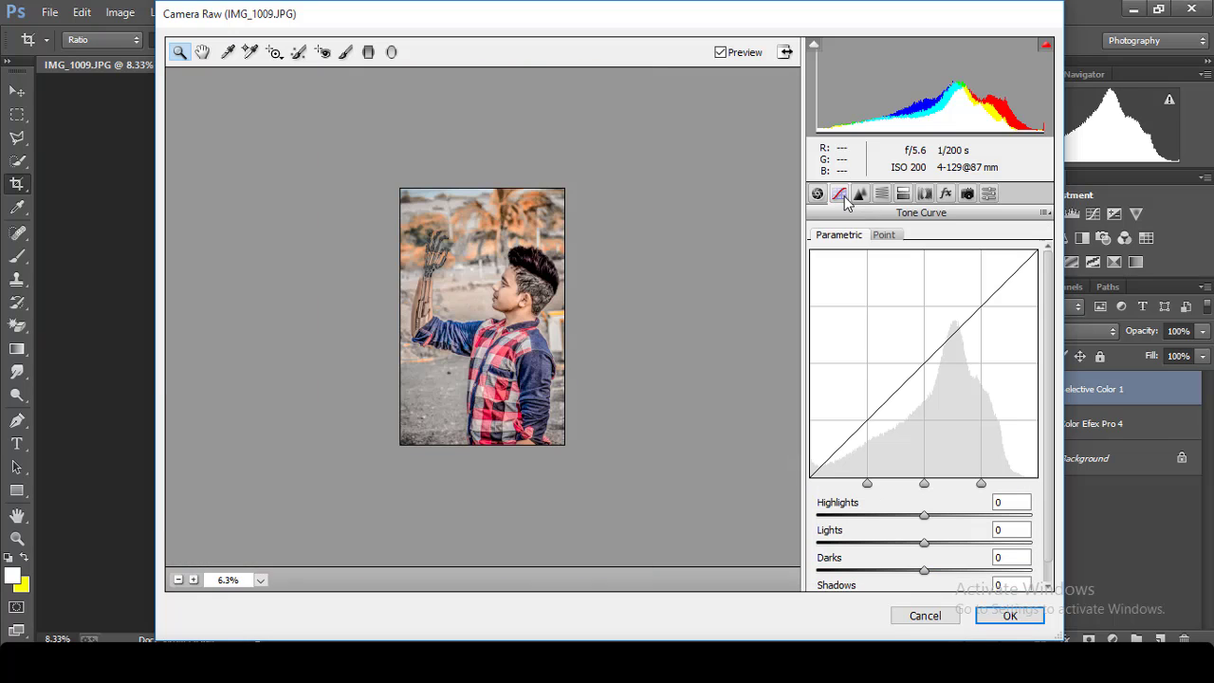
{"action": "left_click", "coordinate": [944, 193]}
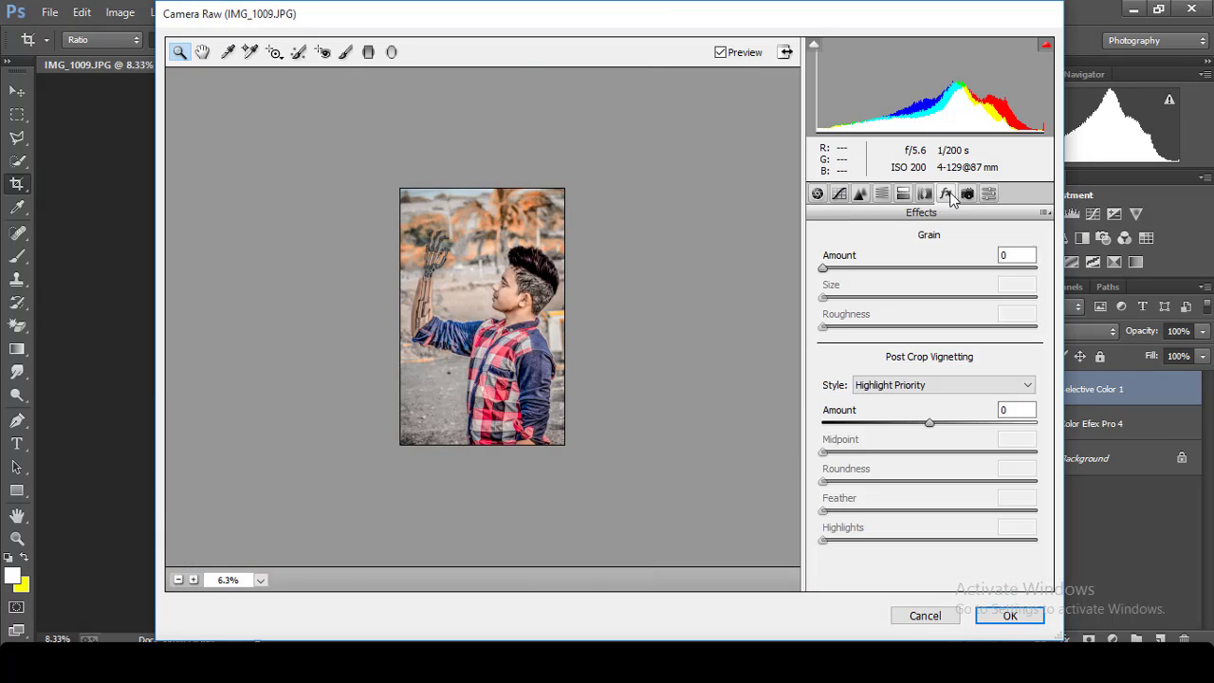
{"action": "left_click_drag", "start_coordinate": [929, 423], "coordinate": [905, 423]}
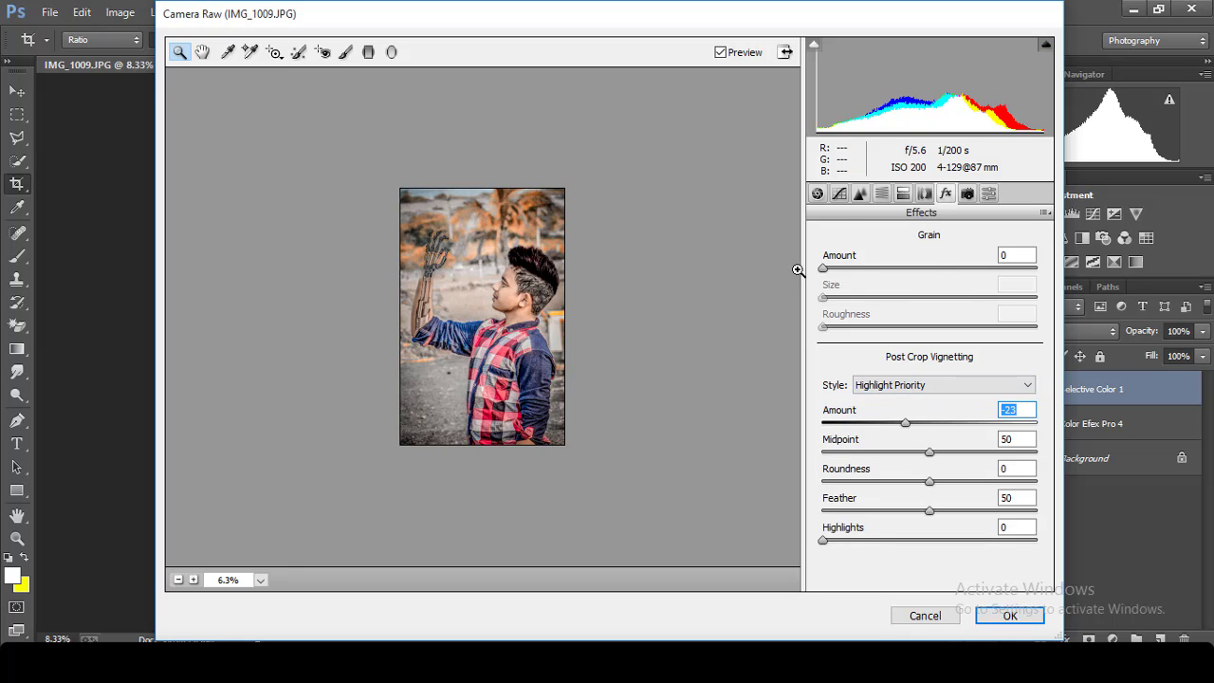
{"action": "left_click", "coordinate": [817, 194]}
{"action": "left_click_drag", "start_coordinate": [942, 576], "coordinate": [956, 574]}
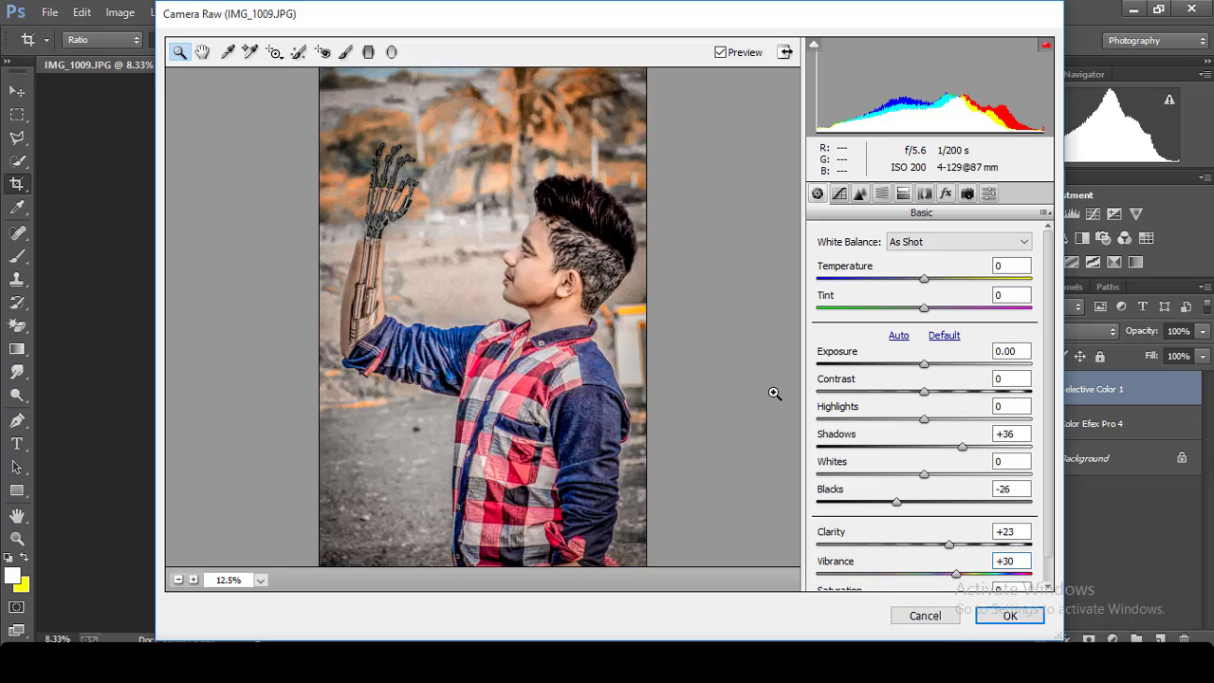
{"action": "left_click", "coordinate": [881, 193]}
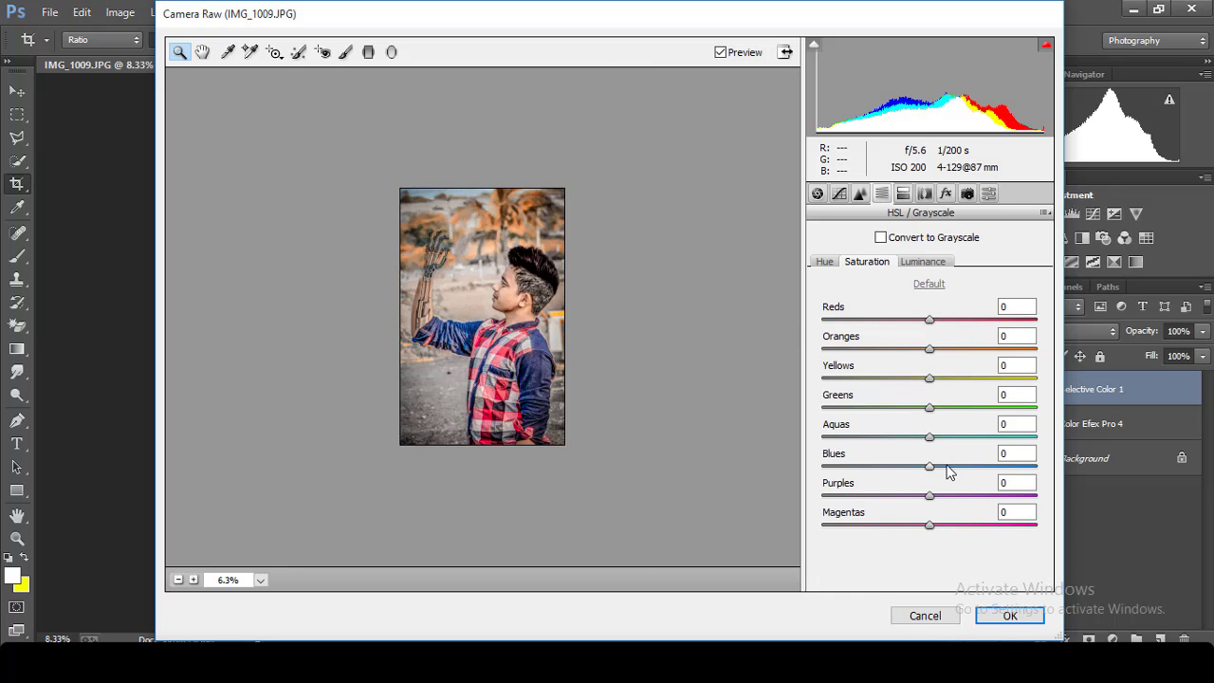
{"action": "left_click_drag", "start_coordinate": [946, 467], "coordinate": [1008, 465]}
{"action": "left_click", "coordinate": [772, 401]}
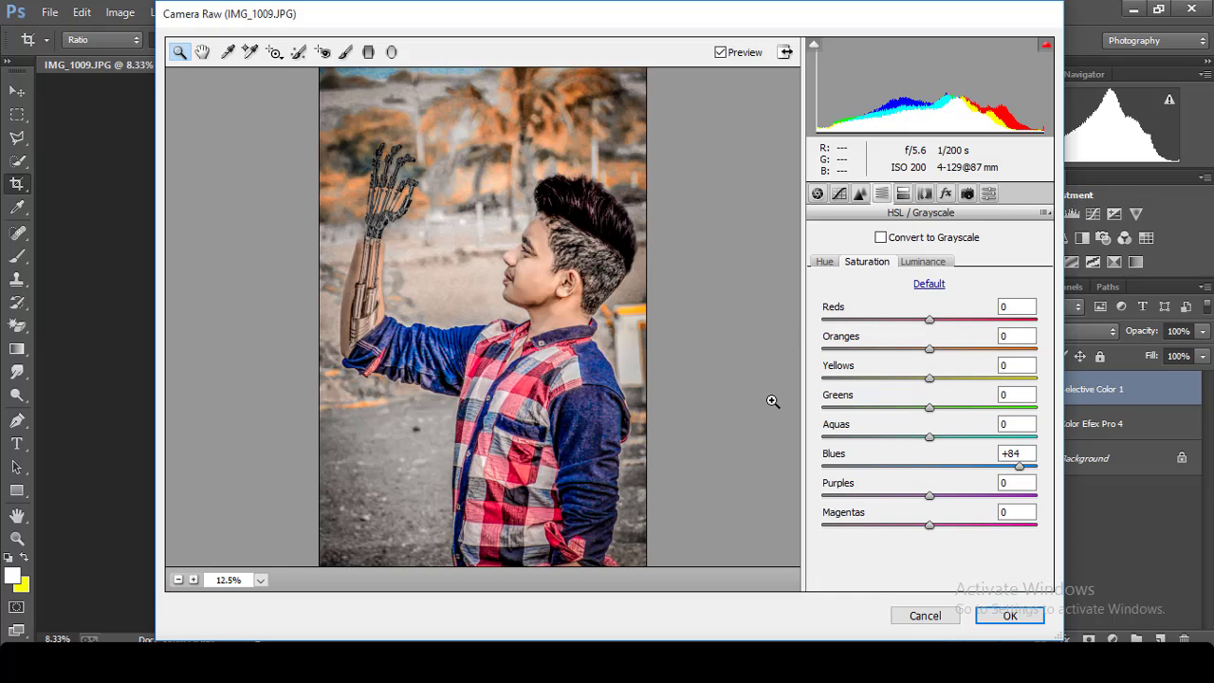
{"action": "left_click", "coordinate": [1007, 617]}
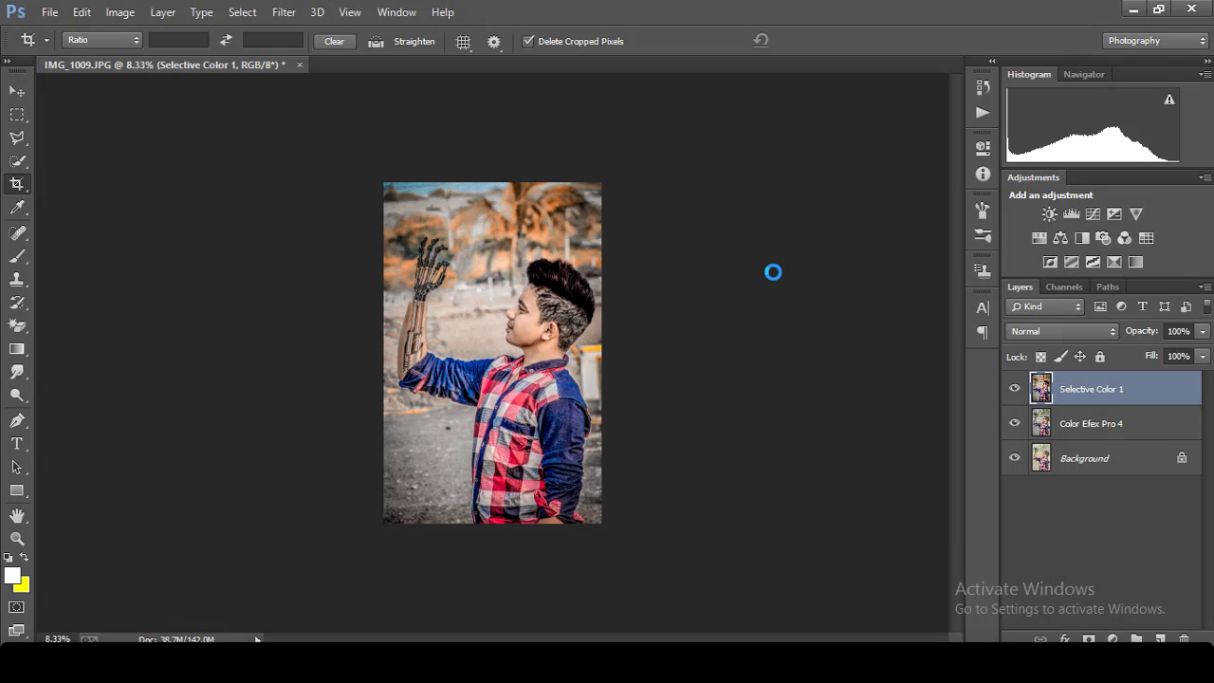
Step: Apply a High Pass filter to the current layer and blend it in Soft Light
{"action": "key", "text": "ctrl+minus"}
{"action": "key", "text": "ctrl+minus"}
{"action": "key", "text": "ctrl+minus"}
{"action": "key", "text": "ctrl+minus"}
{"action": "key", "text": "ctrl+plus"}
{"action": "key", "text": "ctrl+plus"}
{"action": "key", "text": "ctrl+plus"}
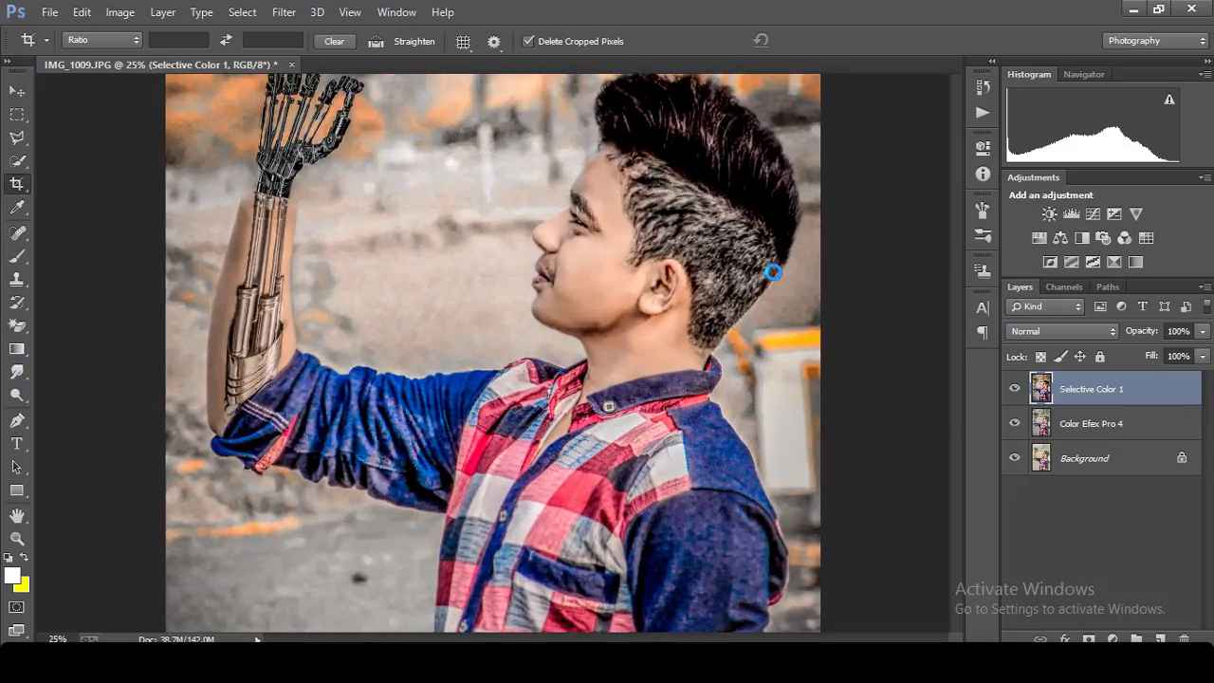
{"action": "key", "text": "ctrl+plus"}
{"action": "key", "text": "ctrl+minus"}
{"action": "key", "text": "ctrl+minus"}
{"action": "key", "text": "ctrl+minus"}
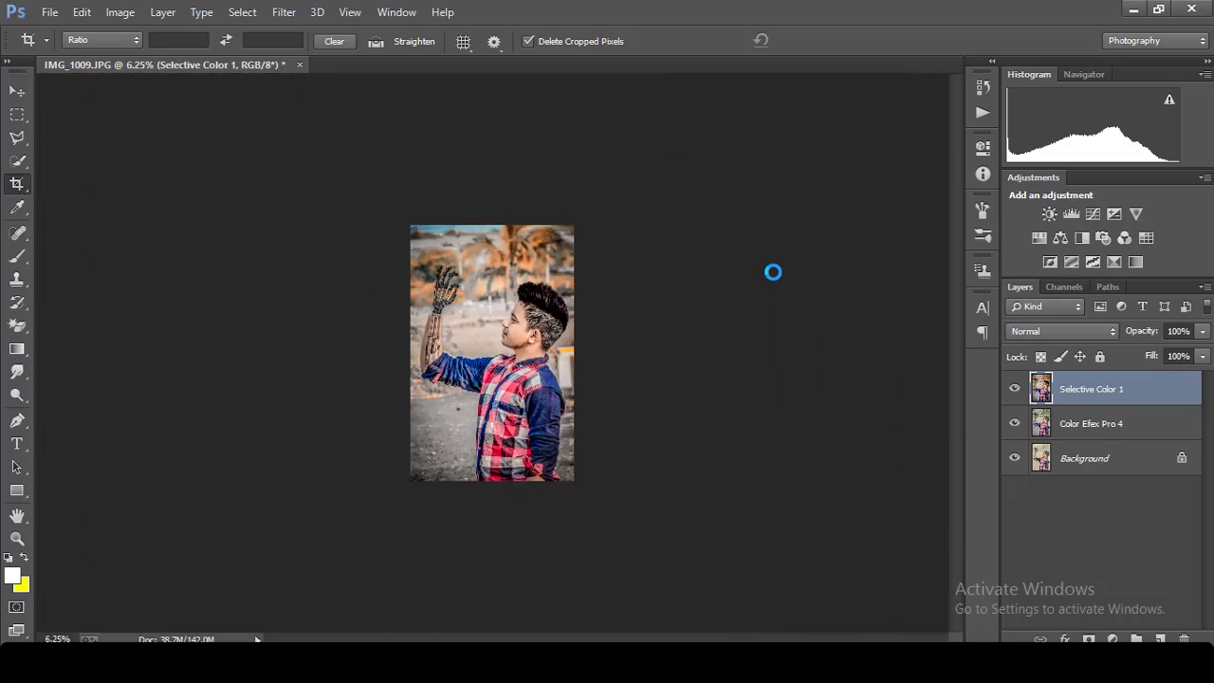
{"action": "key", "text": "ctrl+plus"}
{"action": "key", "text": "ctrl+plus"}
{"action": "left_click", "coordinate": [281, 9]}
{"action": "mouse_move", "coordinate": [313, 487]}
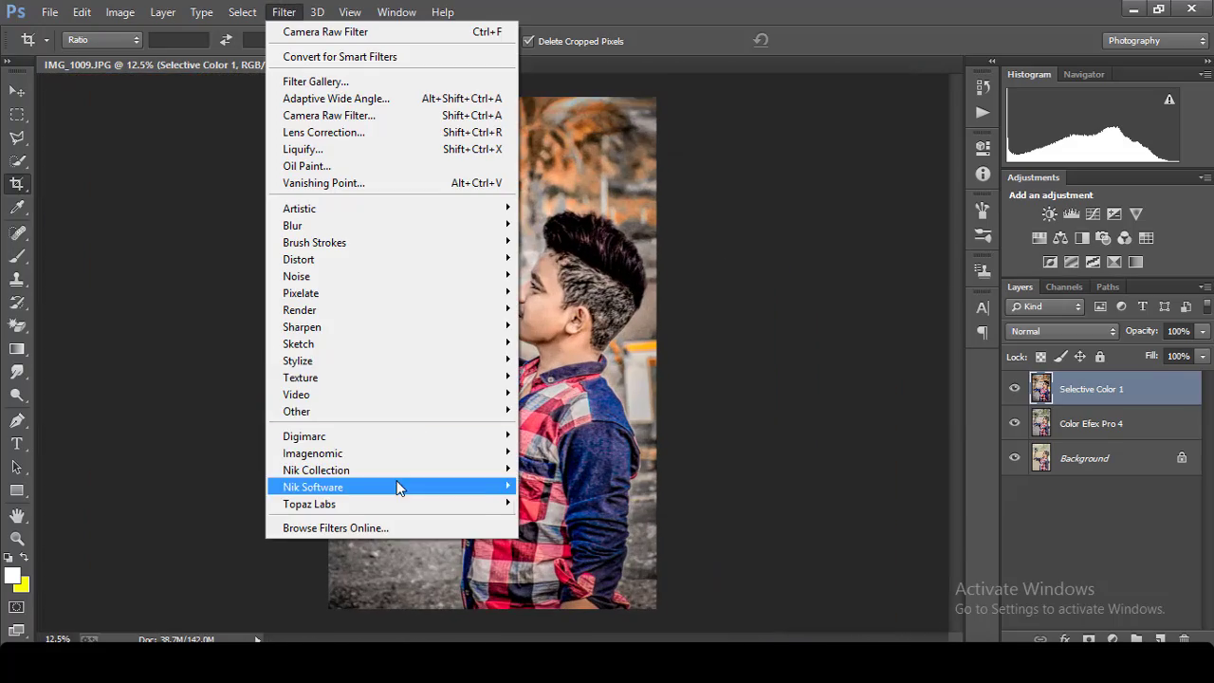
{"action": "left_click", "coordinate": [558, 426]}
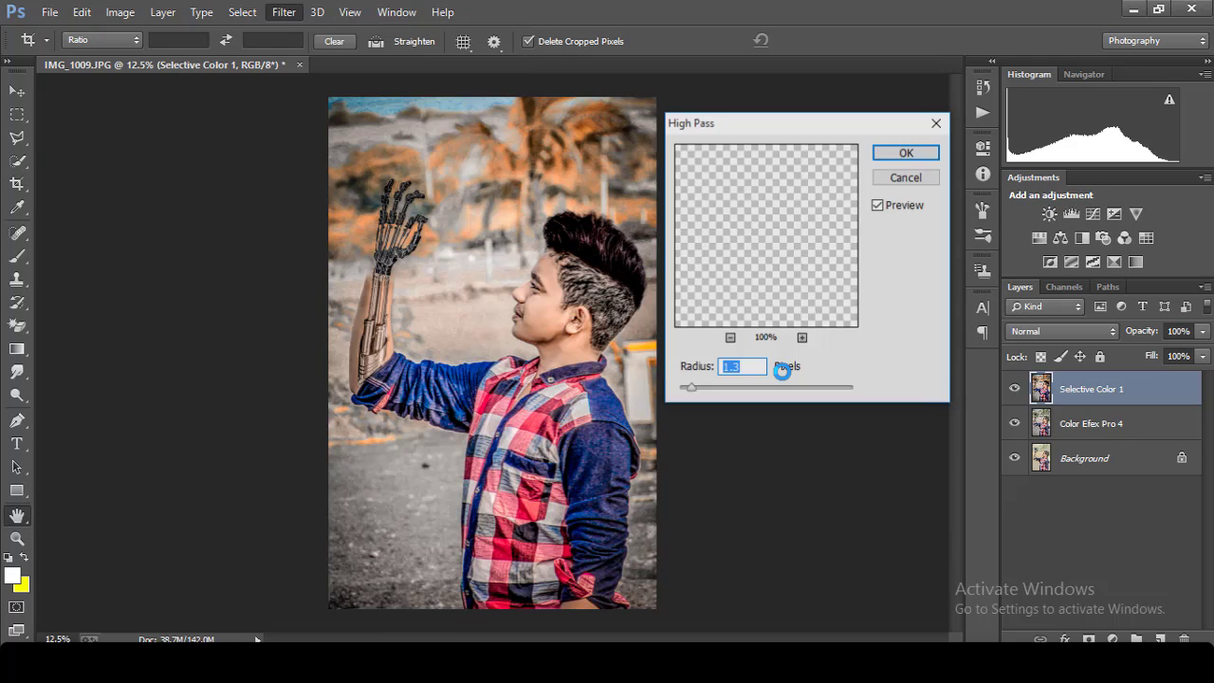
{"action": "left_click_drag", "start_coordinate": [714, 391], "coordinate": [728, 387]}
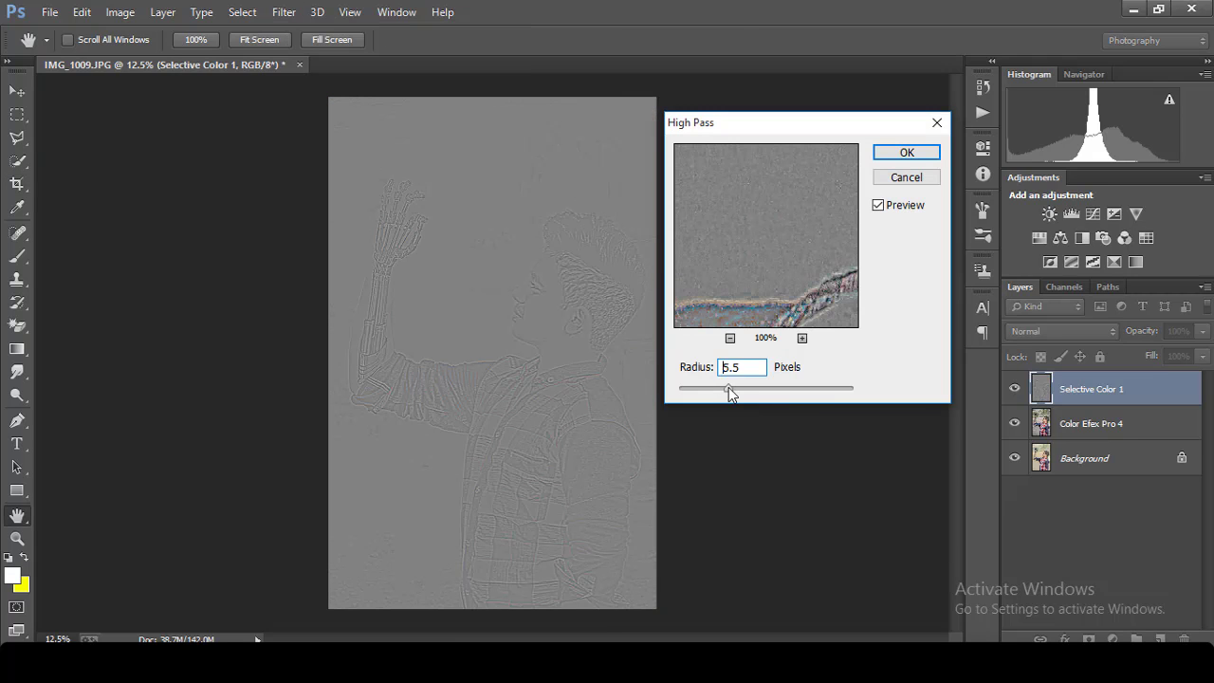
{"action": "left_click", "coordinate": [905, 148]}
{"action": "key", "text": "c"}
{"action": "left_click", "coordinate": [1057, 338]}
{"action": "left_click", "coordinate": [1052, 237]}
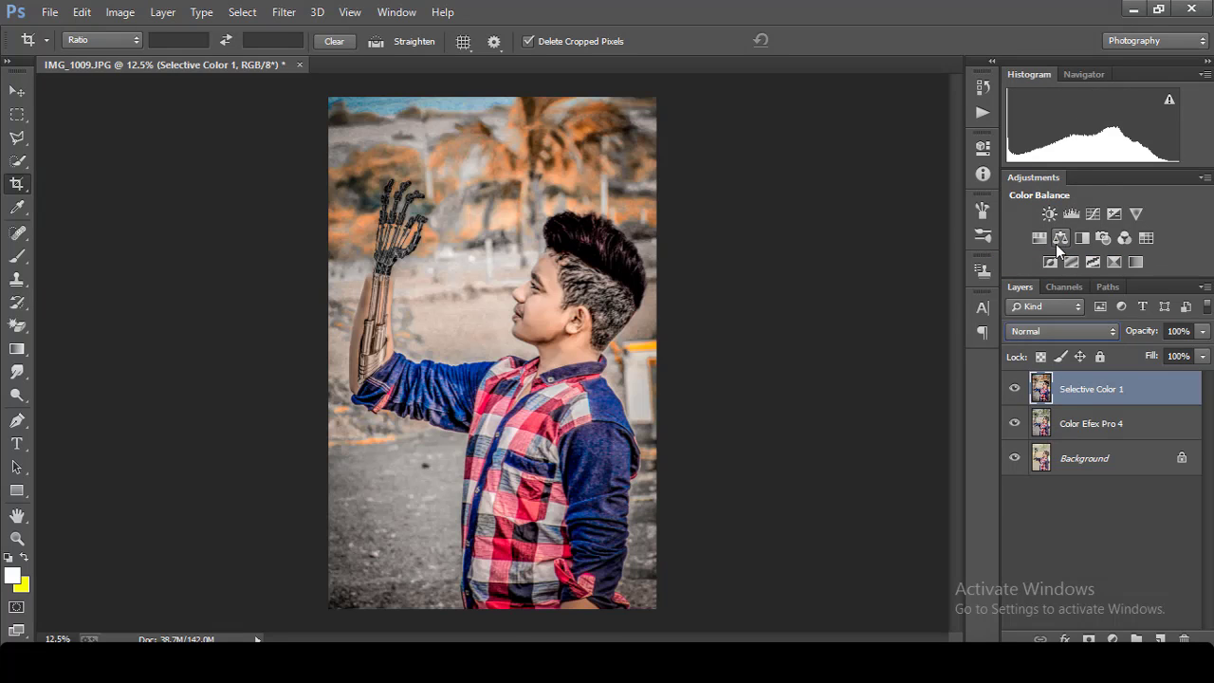
Step: Duplicate Selective Color 1, apply a 6.5 px High Pass to it, and blend it in Soft Light
{"action": "right_click", "coordinate": [1115, 385]}
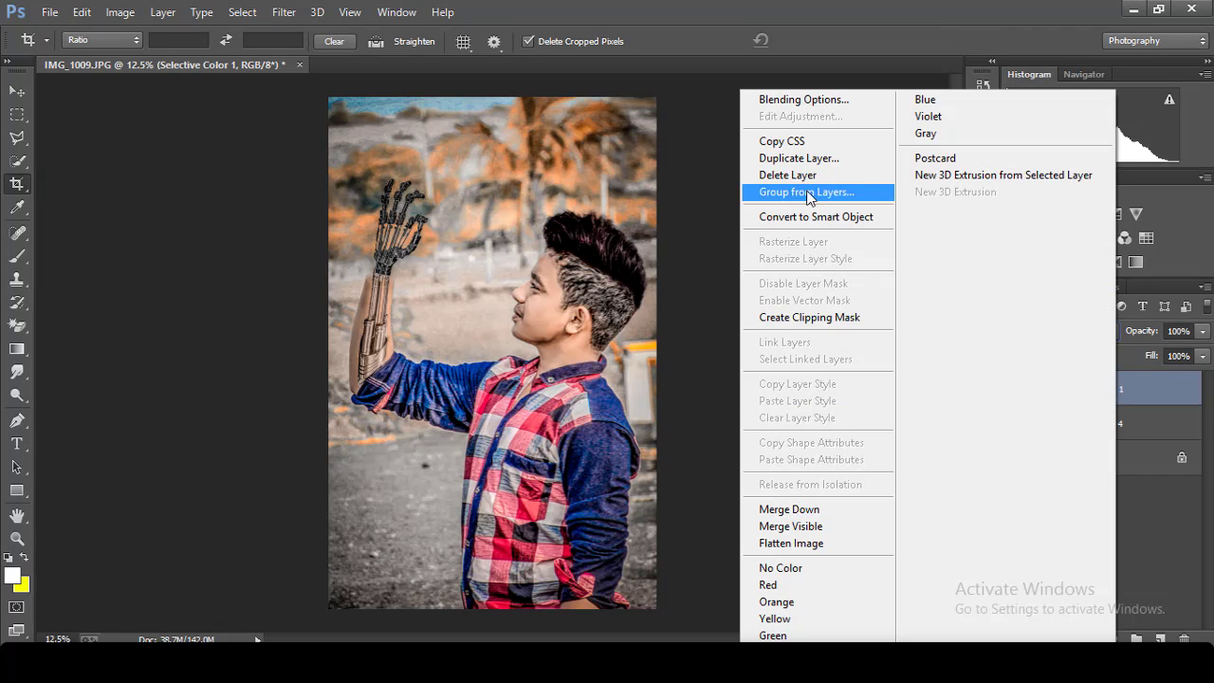
{"action": "left_click", "coordinate": [806, 158]}
{"action": "left_click", "coordinate": [284, 11]}
{"action": "mouse_move", "coordinate": [296, 411]}
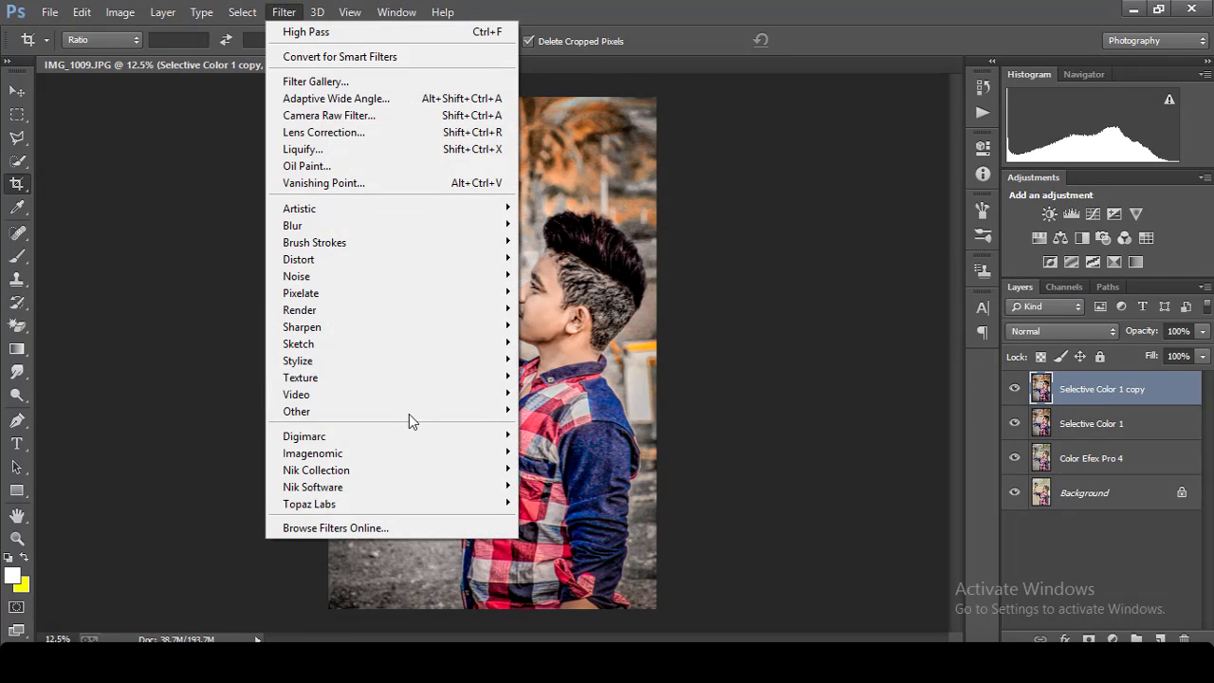
{"action": "left_click", "coordinate": [555, 428]}
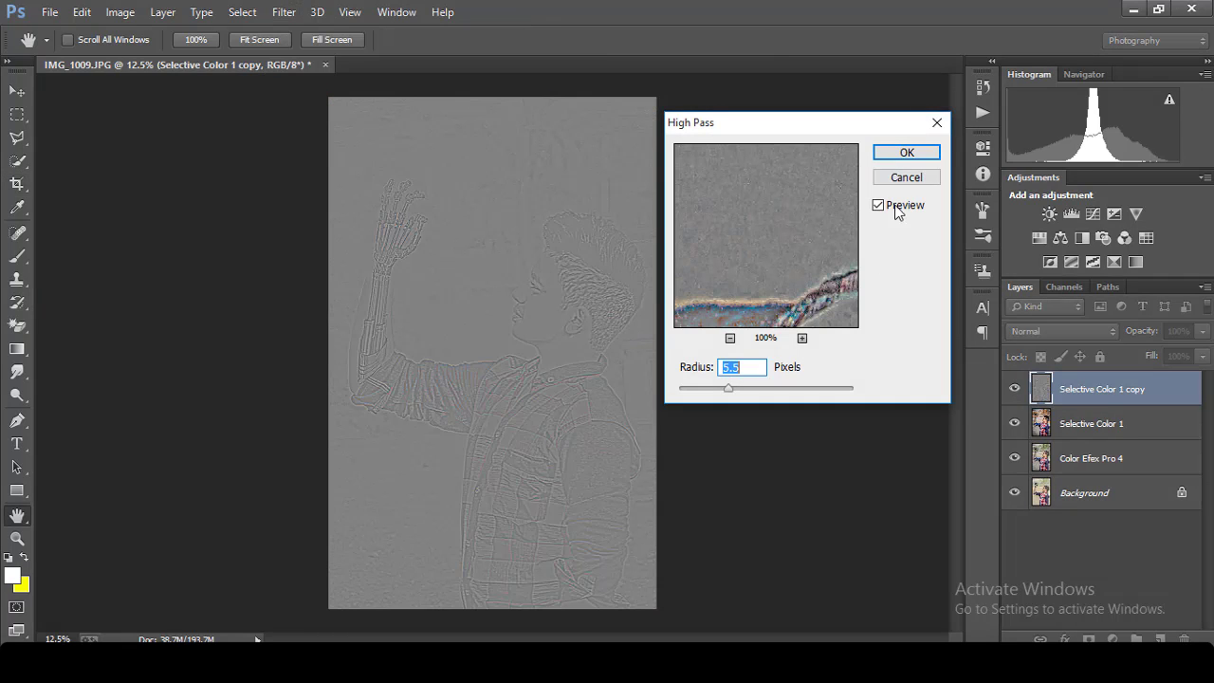
{"action": "type", "text": "6.5"}
{"action": "left_click", "coordinate": [906, 157]}
{"action": "left_click", "coordinate": [1037, 330]}
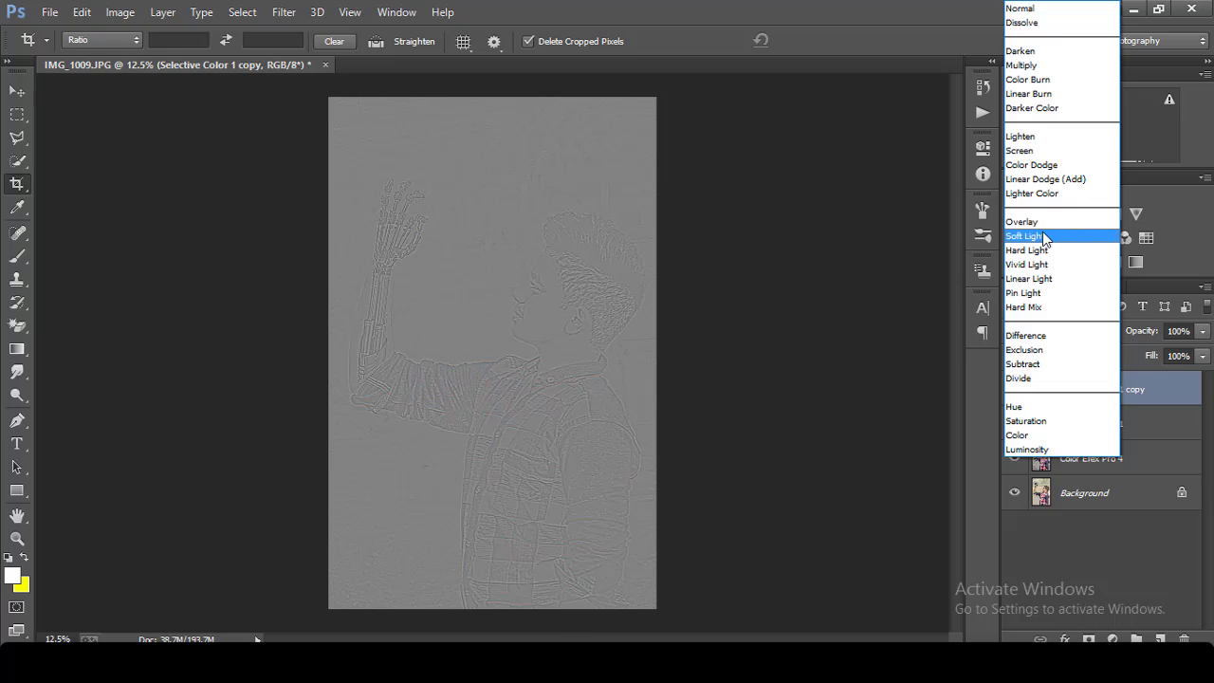
{"action": "left_click", "coordinate": [1024, 235]}
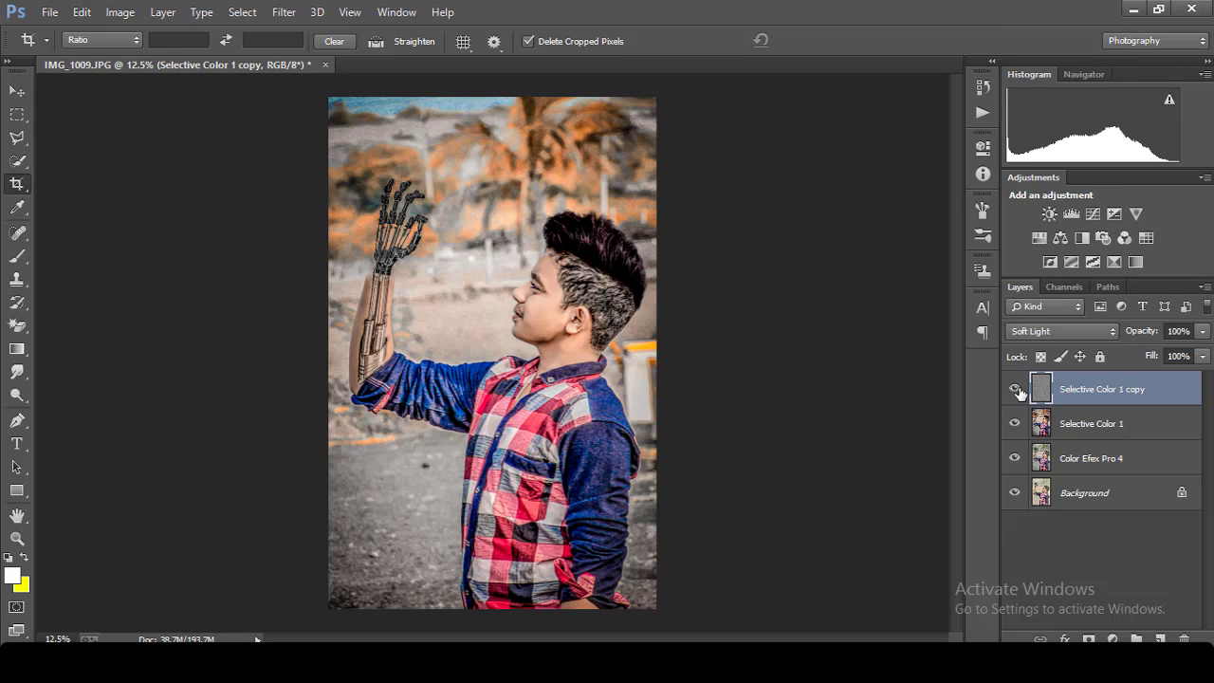
{"action": "key", "text": "ctrl+minus"}
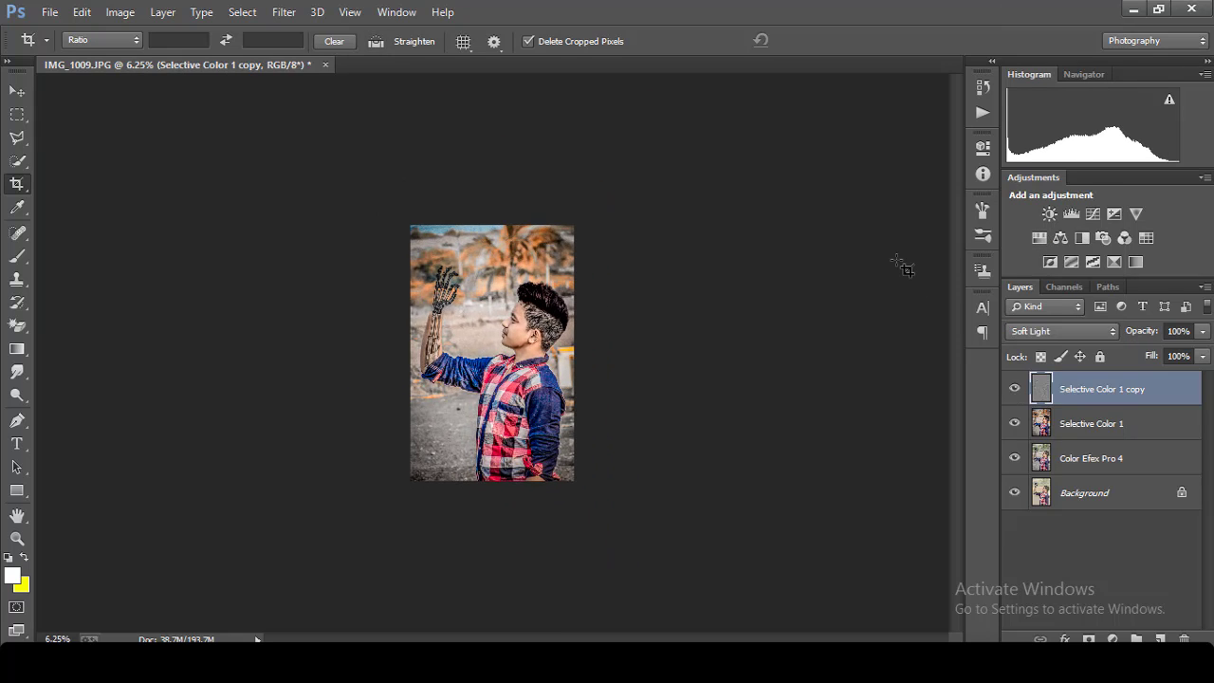
{"action": "left_click", "coordinate": [119, 11]}
{"action": "mouse_move", "coordinate": [146, 57]}
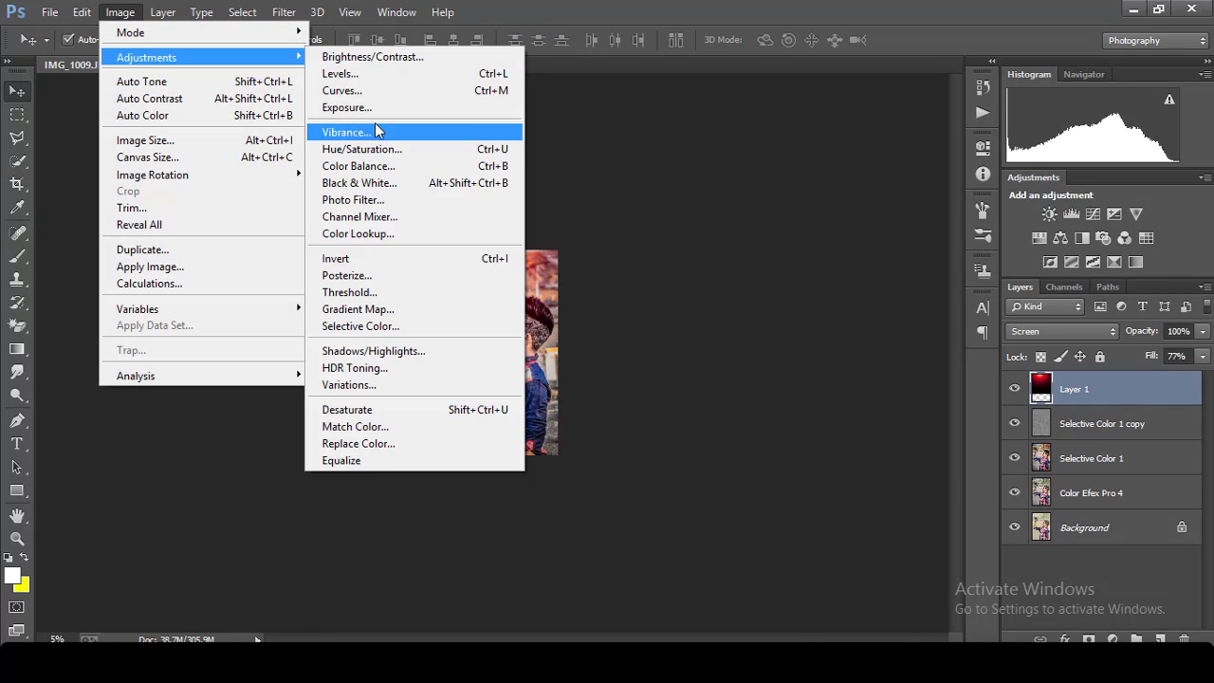
Step: Try a -180 Hue/Saturation shift, discard it, and add a Color Balance adjustment layer
{"action": "left_click", "coordinate": [370, 149]}
{"action": "mouse_move", "coordinate": [910, 301]}
{"action": "left_mouse_down"}
{"action": "mouse_move", "coordinate": [795, 326]}
{"action": "mouse_move", "coordinate": [894, 306]}
{"action": "mouse_move", "coordinate": [1051, 314]}
{"action": "mouse_move", "coordinate": [958, 346]}
{"action": "left_mouse_up"}
{"action": "left_click", "coordinate": [1106, 239]}
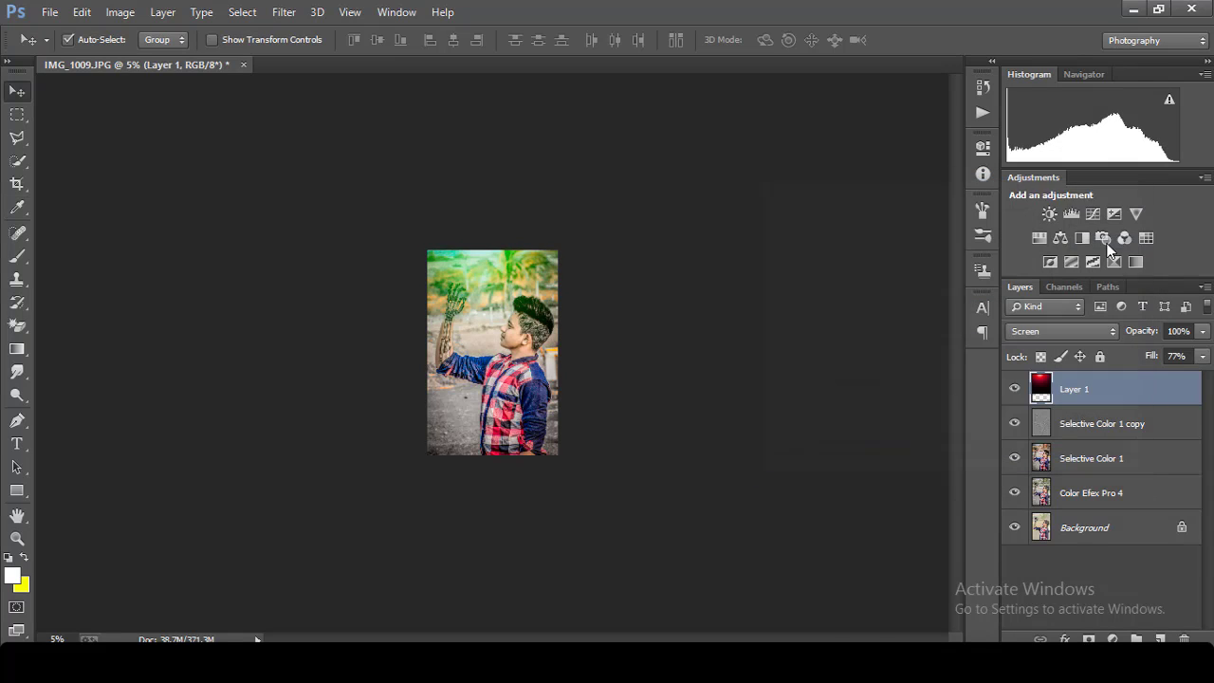
{"action": "left_click", "coordinate": [1113, 638]}
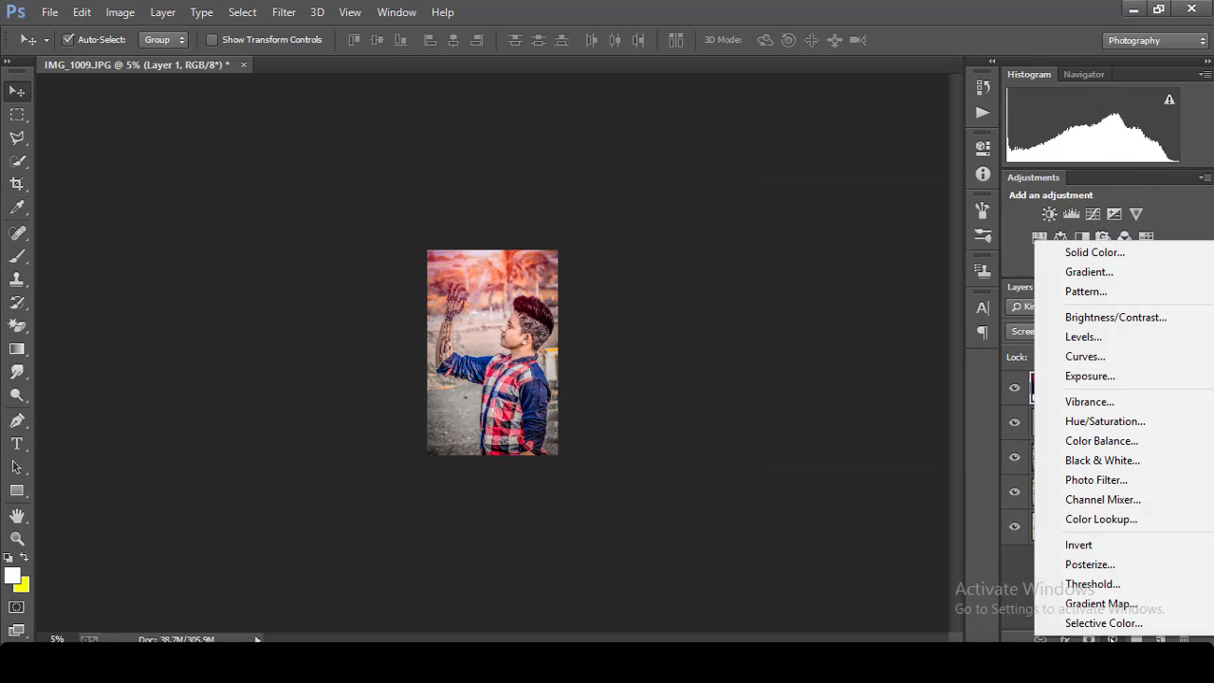
{"action": "left_click", "coordinate": [1100, 439]}
Step: Set the Color Balance midtones to Cyan/Red -18, Magenta/Green +23 and Yellow/Blue +75
{"action": "mouse_move", "coordinate": [842, 234]}
{"action": "left_mouse_down"}
{"action": "mouse_move", "coordinate": [829, 235]}
{"action": "mouse_move", "coordinate": [851, 293]}
{"action": "mouse_move", "coordinate": [879, 294]}
{"action": "left_mouse_up"}
{"action": "key", "text": "ctrl+plus"}
{"action": "key", "text": "ctrl+plus"}
{"action": "key", "text": "ctrl+plus"}
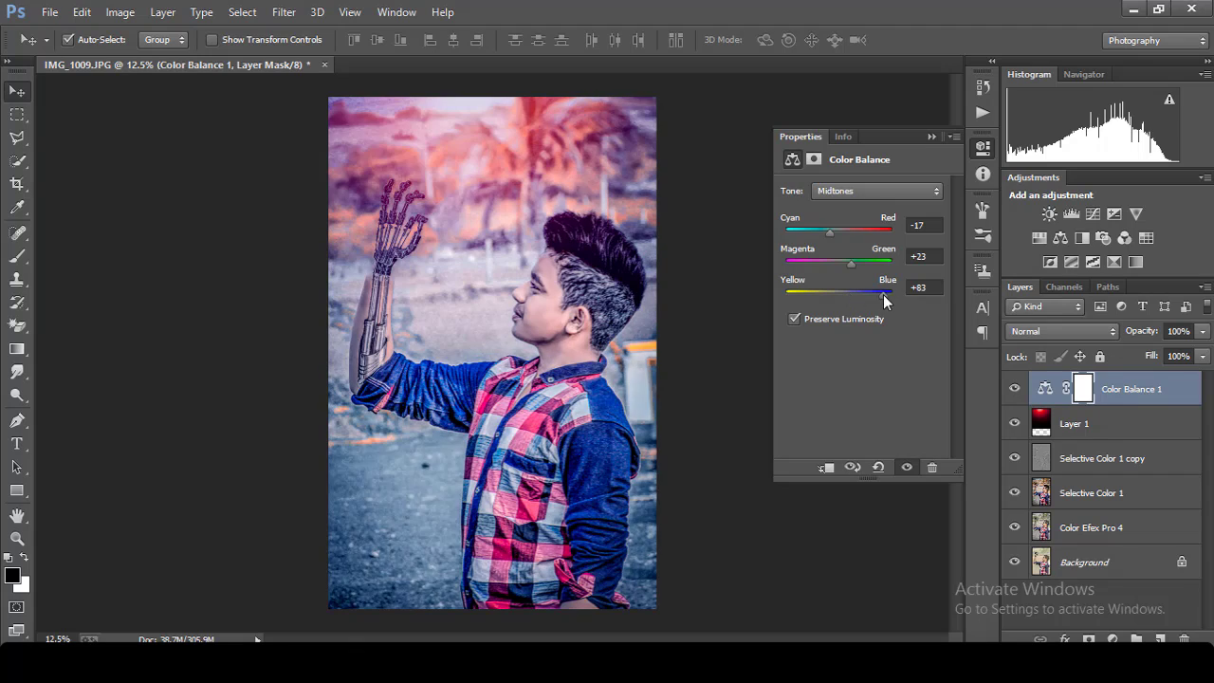
{"action": "key", "text": "ctrl+minus"}
{"action": "key", "text": "ctrl+minus"}
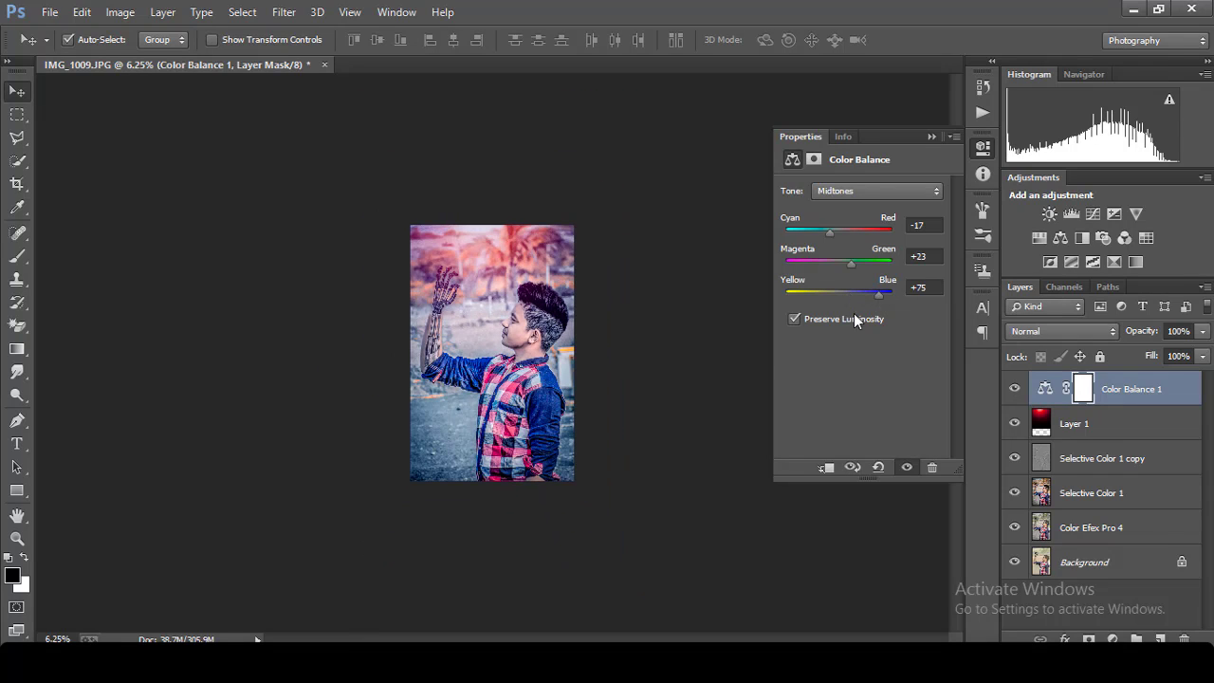
{"action": "mouse_move", "coordinate": [829, 232]}
{"action": "left_mouse_down"}
{"action": "mouse_move", "coordinate": [815, 232]}
{"action": "mouse_move", "coordinate": [861, 262]}
{"action": "left_mouse_up"}
{"action": "key", "text": "ctrl+plus"}
{"action": "key", "text": "ctrl+plus"}
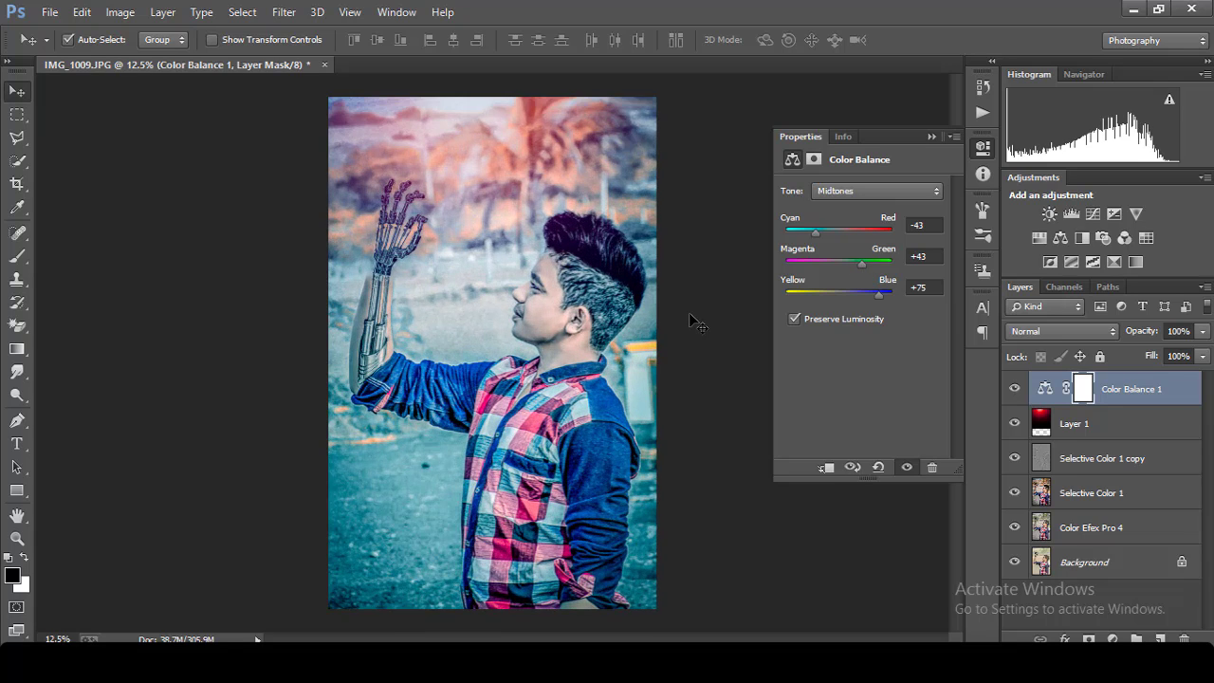
{"action": "key", "text": "ctrl+minus"}
{"action": "key", "text": "ctrl+minus"}
{"action": "key", "text": "ctrl+minus"}
{"action": "key", "text": "ctrl+minus"}
{"action": "key", "text": "ctrl+plus"}
{"action": "key", "text": "ctrl+plus"}
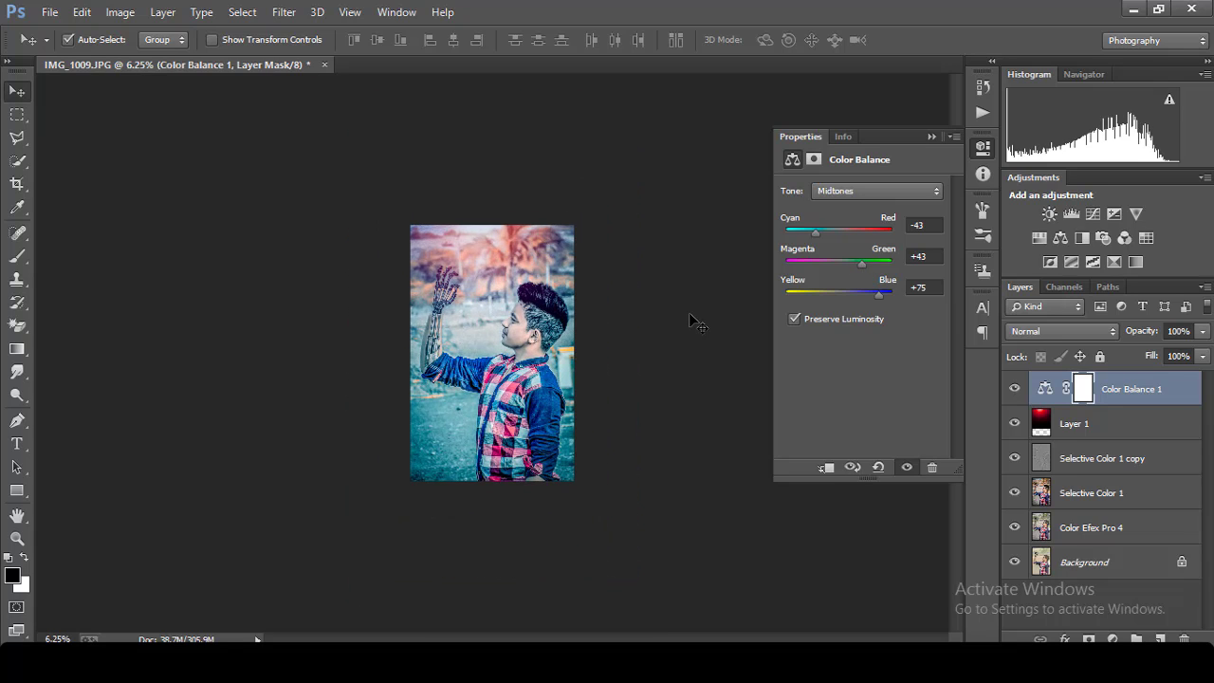
{"action": "left_click_drag", "start_coordinate": [816, 232], "coordinate": [856, 273]}
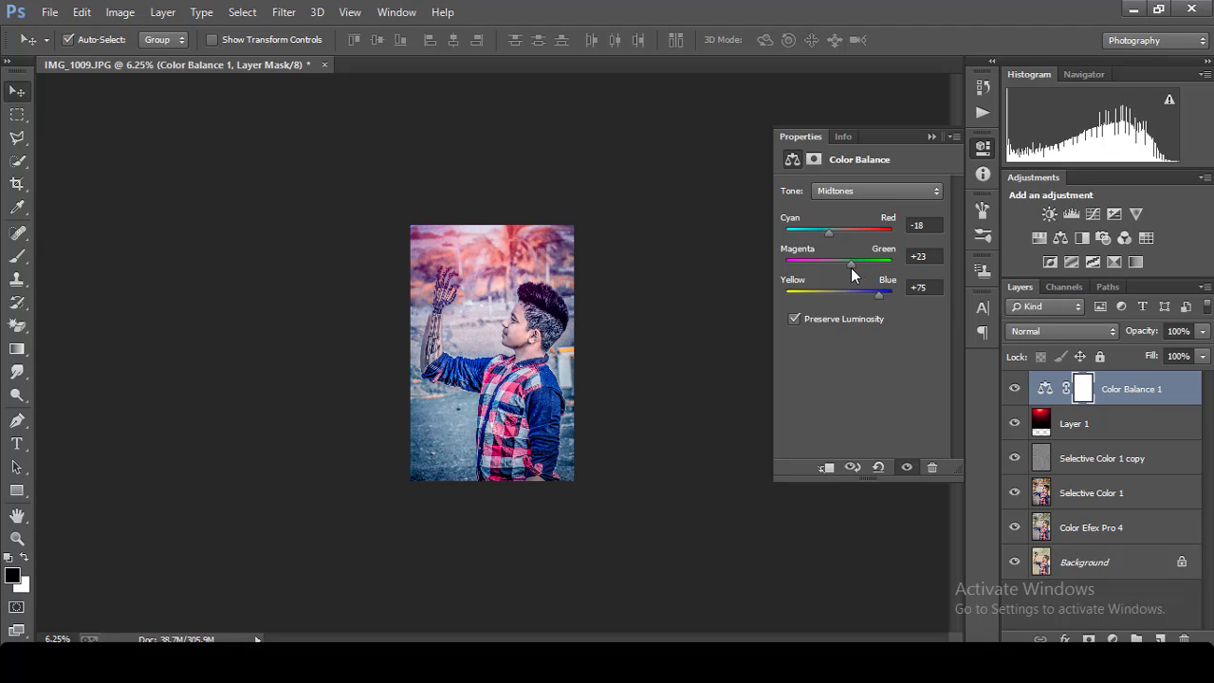
Step: Try Soft Light blending on the Color Balance 1 layer
{"action": "left_click", "coordinate": [931, 137]}
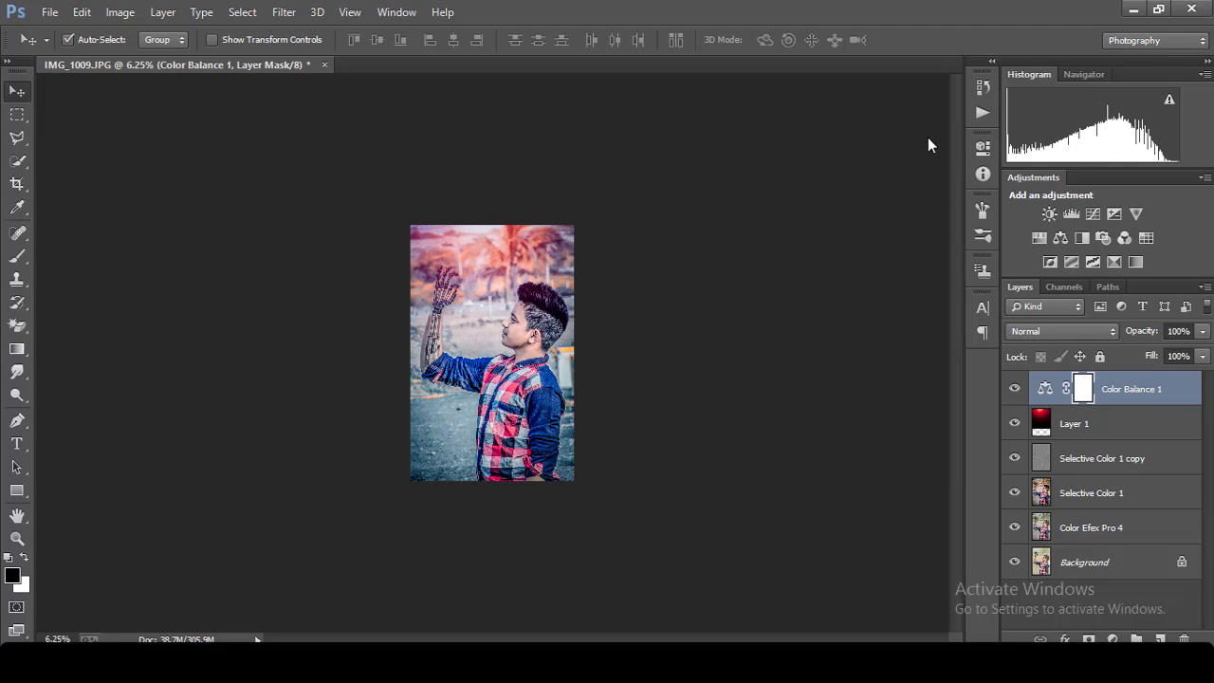
{"action": "left_click", "coordinate": [1064, 330]}
{"action": "left_click", "coordinate": [1041, 237]}
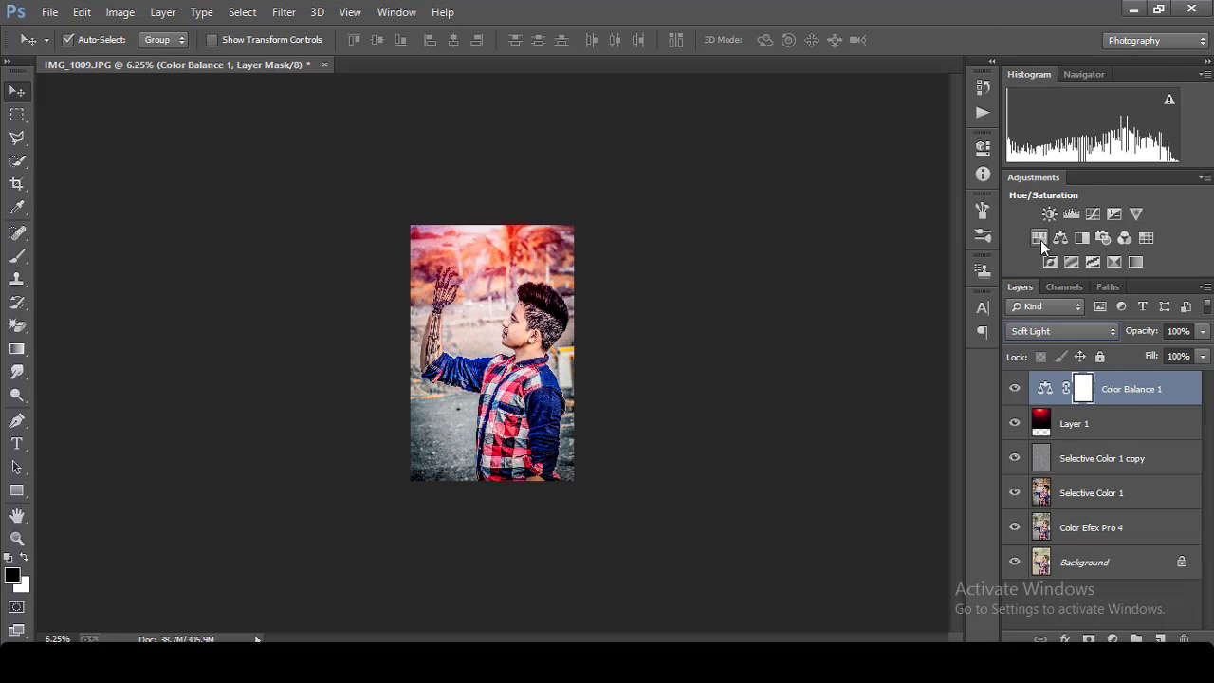
{"action": "scroll", "coordinate": [769, 277], "scroll_direction": "up", "scroll_amount": 2}
{"action": "scroll", "coordinate": [769, 276], "scroll_direction": "up", "scroll_amount": 1}
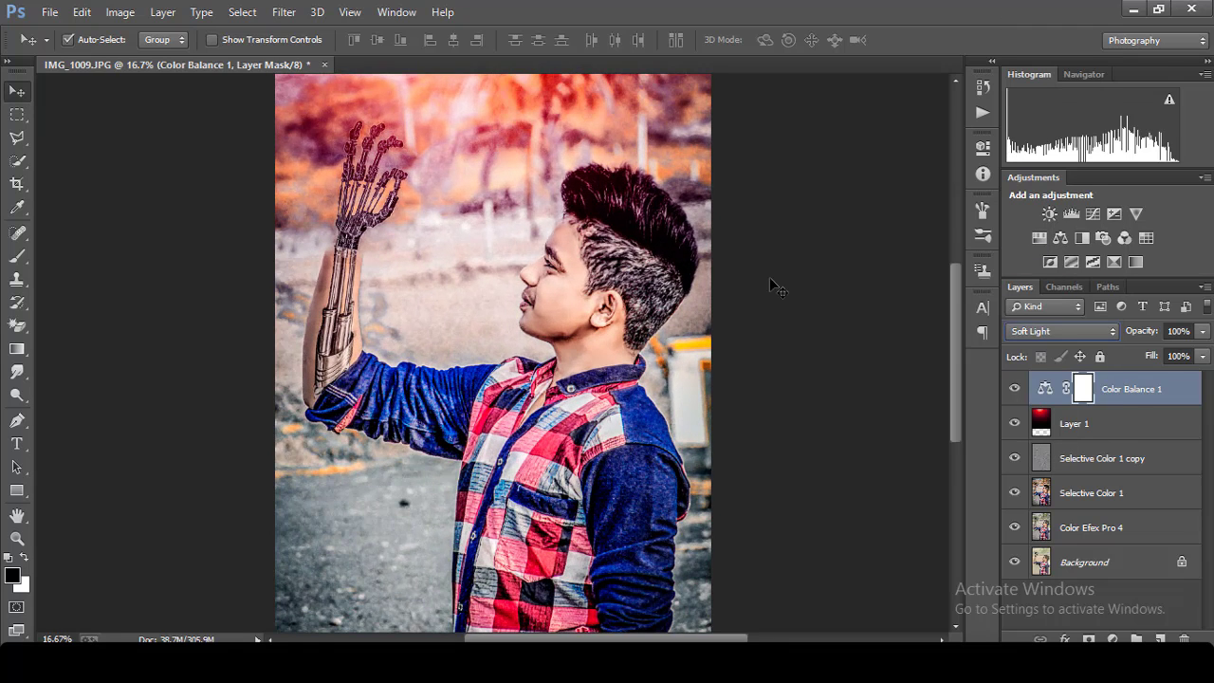
{"action": "scroll", "coordinate": [769, 277], "scroll_direction": "down", "scroll_amount": 1}
{"action": "scroll", "coordinate": [769, 277], "scroll_direction": "down", "scroll_amount": 1}
{"action": "scroll", "coordinate": [769, 278], "scroll_direction": "down", "scroll_amount": 2}
{"action": "scroll", "coordinate": [769, 277], "scroll_direction": "up", "scroll_amount": 1}
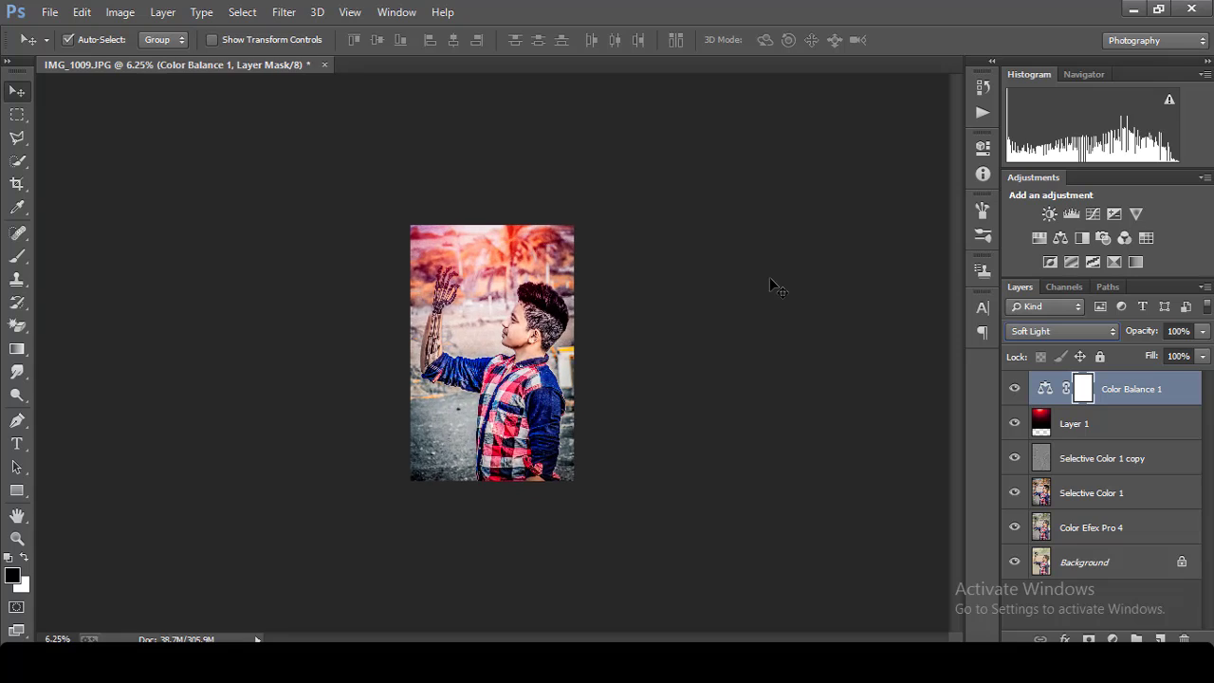
{"action": "scroll", "coordinate": [769, 278], "scroll_direction": "up", "scroll_amount": 1}
Step: Compare Screen blending, then settle on Multiply for Color Balance 1
{"action": "left_click", "coordinate": [1049, 332]}
{"action": "left_click", "coordinate": [1043, 152]}
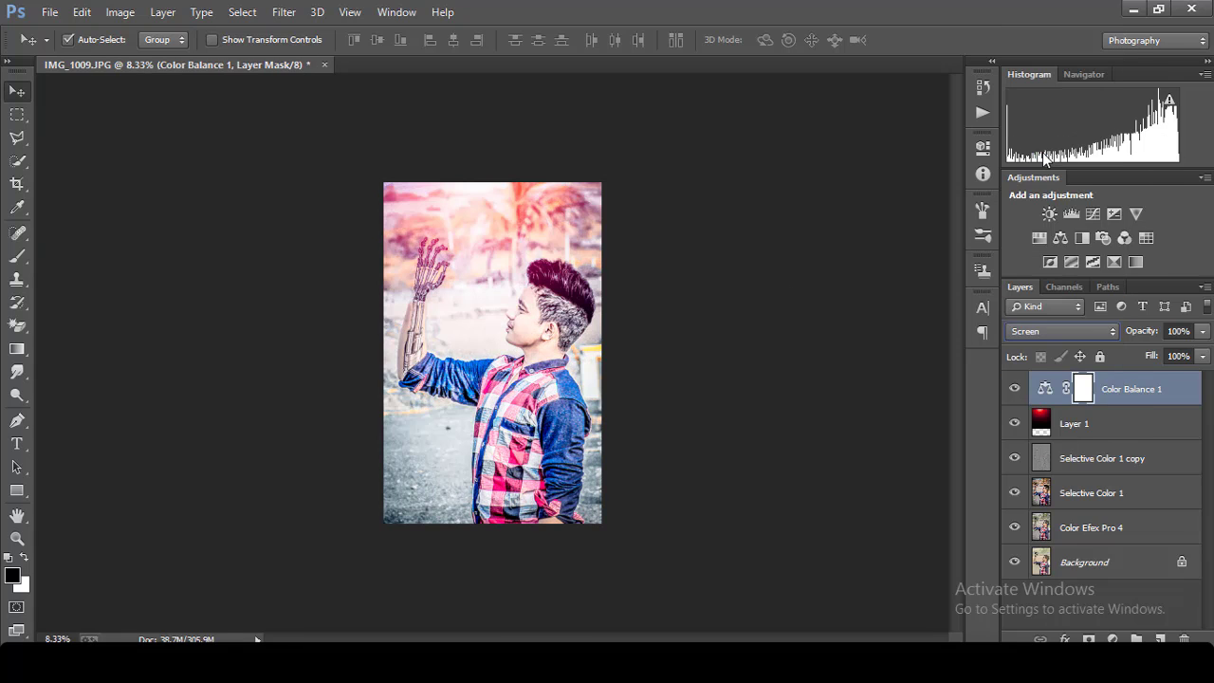
{"action": "left_click", "coordinate": [1021, 332]}
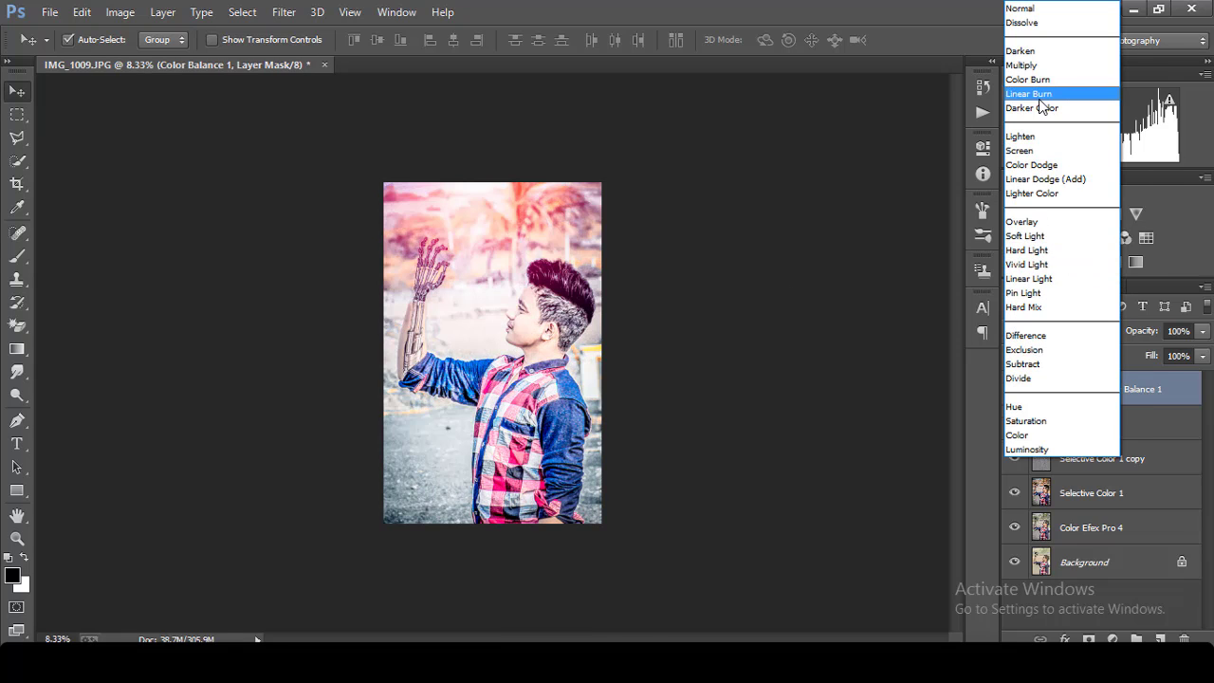
{"action": "left_click", "coordinate": [1022, 64]}
{"action": "left_click", "coordinate": [1043, 331]}
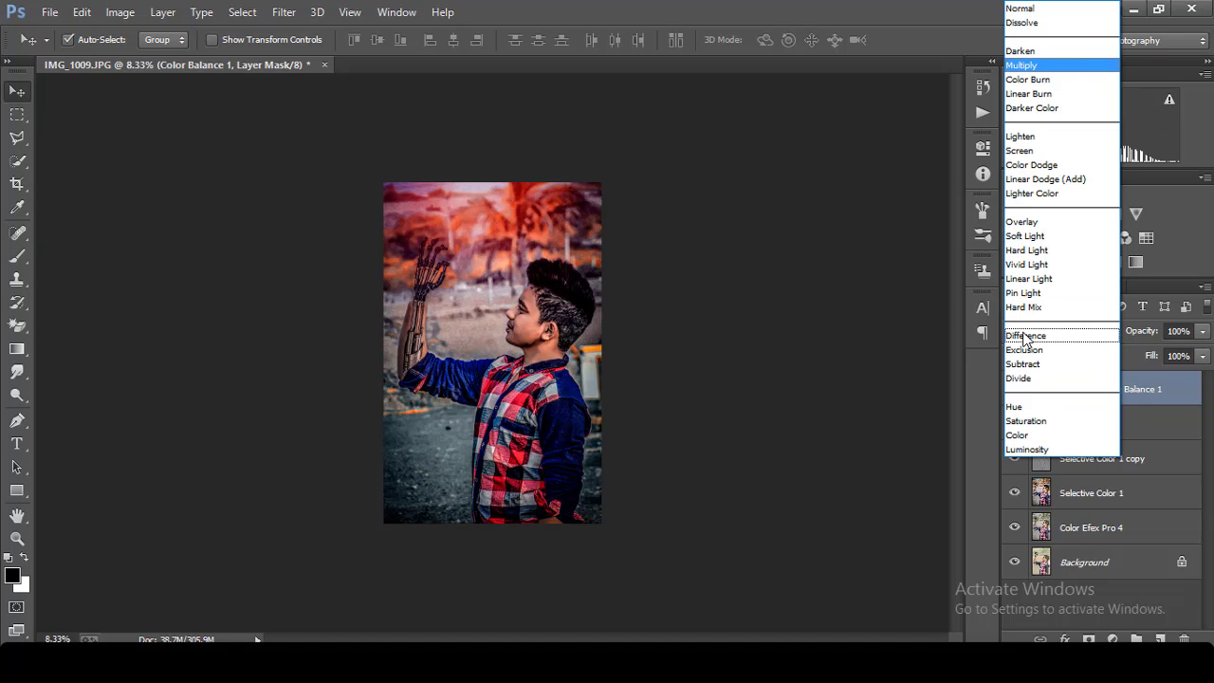
{"action": "left_click", "coordinate": [985, 383]}
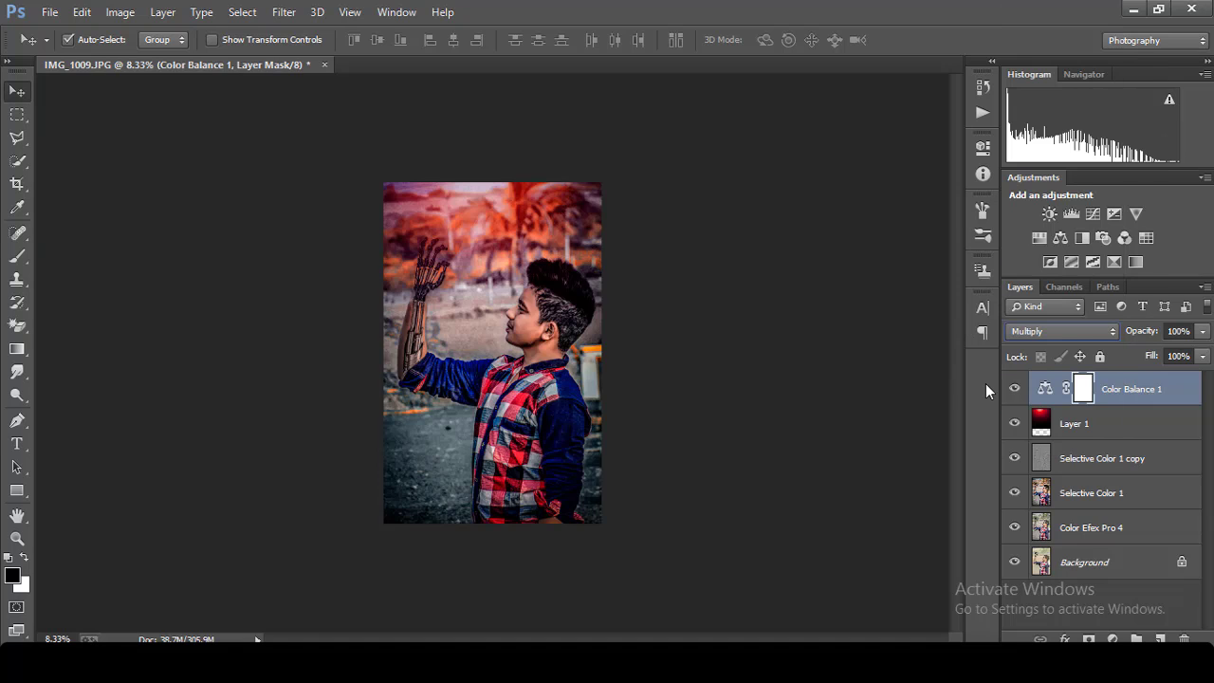
{"action": "scroll", "coordinate": [871, 315], "scroll_direction": "down", "scroll_amount": 1}
{"action": "scroll", "coordinate": [871, 315], "scroll_direction": "down", "scroll_amount": 2}
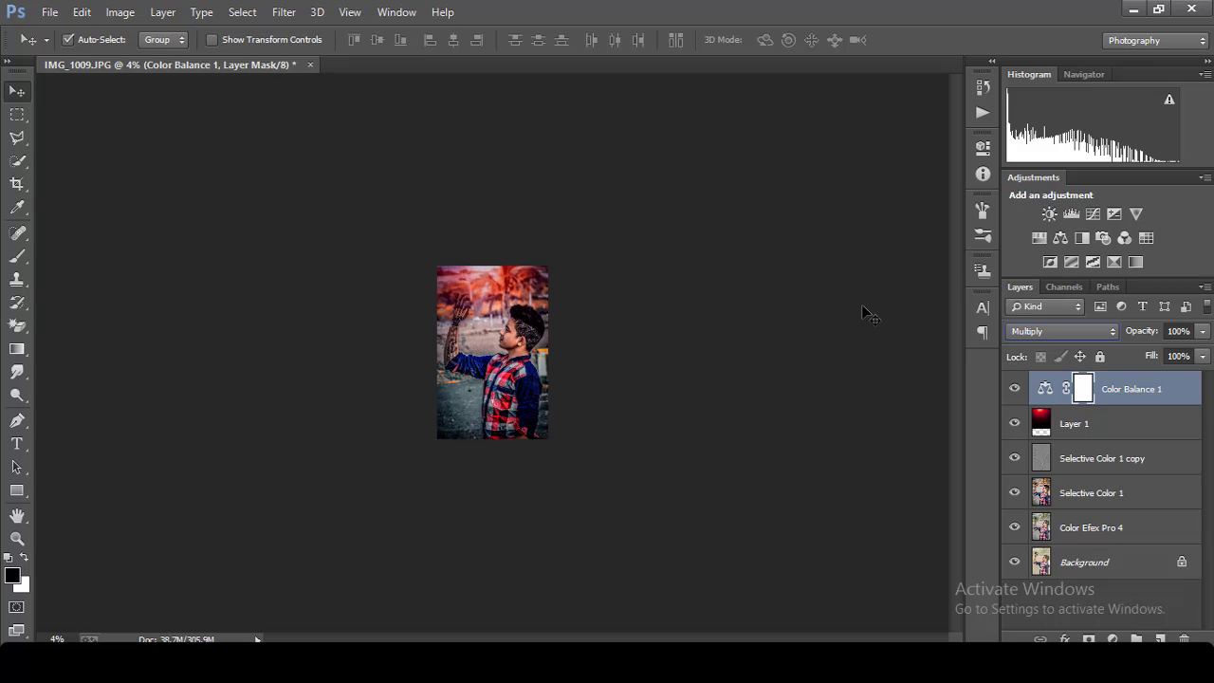
{"action": "scroll", "coordinate": [871, 315], "scroll_direction": "up", "scroll_amount": 4}
{"action": "scroll", "coordinate": [870, 315], "scroll_direction": "up", "scroll_amount": 1}
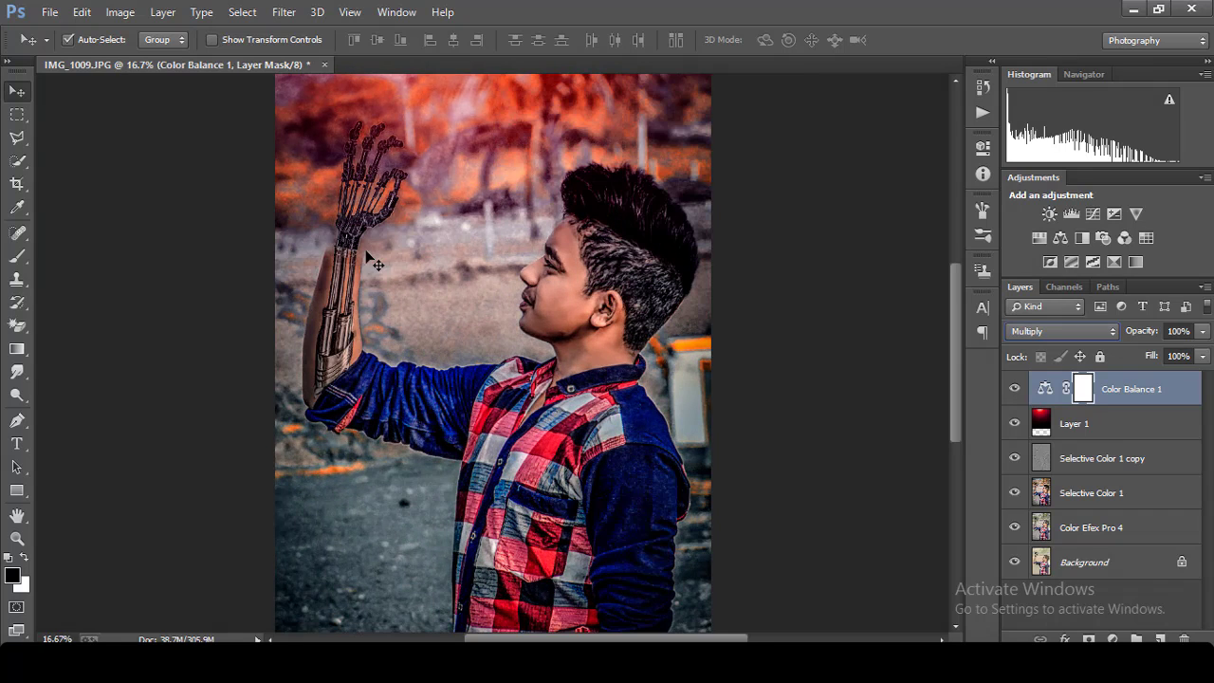
Step: Paint black on the Color Balance 1 mask over the boy's face and ear
{"action": "left_click", "coordinate": [25, 323]}
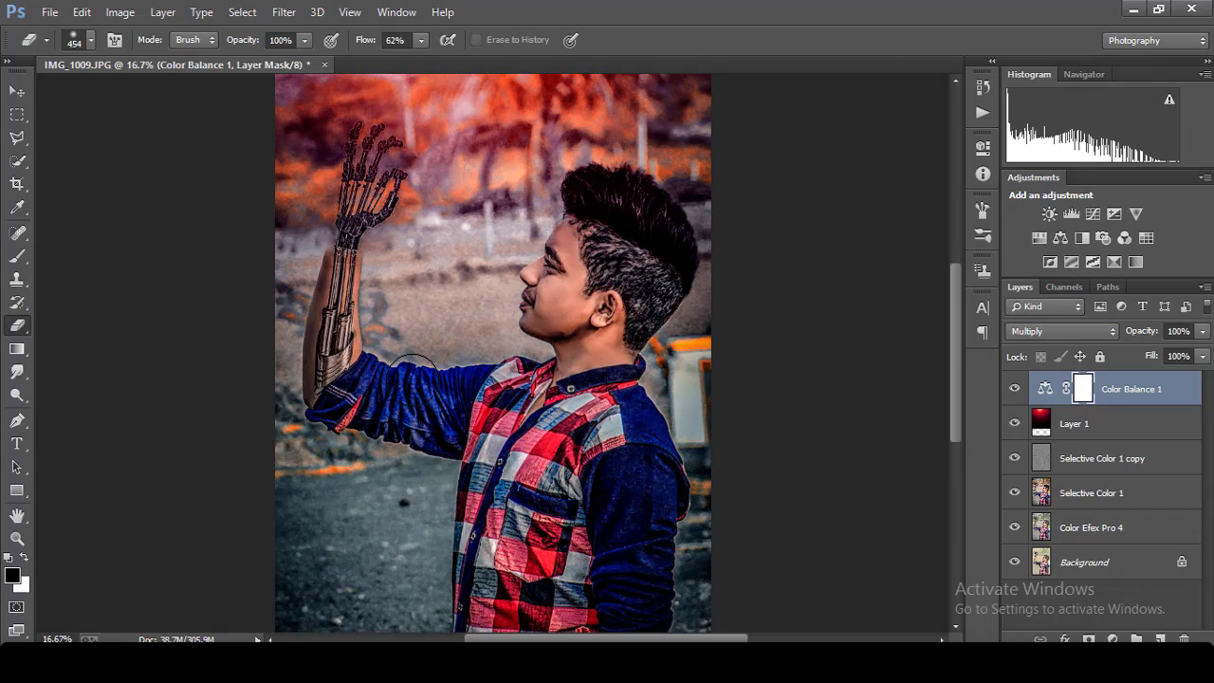
{"action": "left_click", "coordinate": [17, 256]}
{"action": "left_click", "coordinate": [81, 252]}
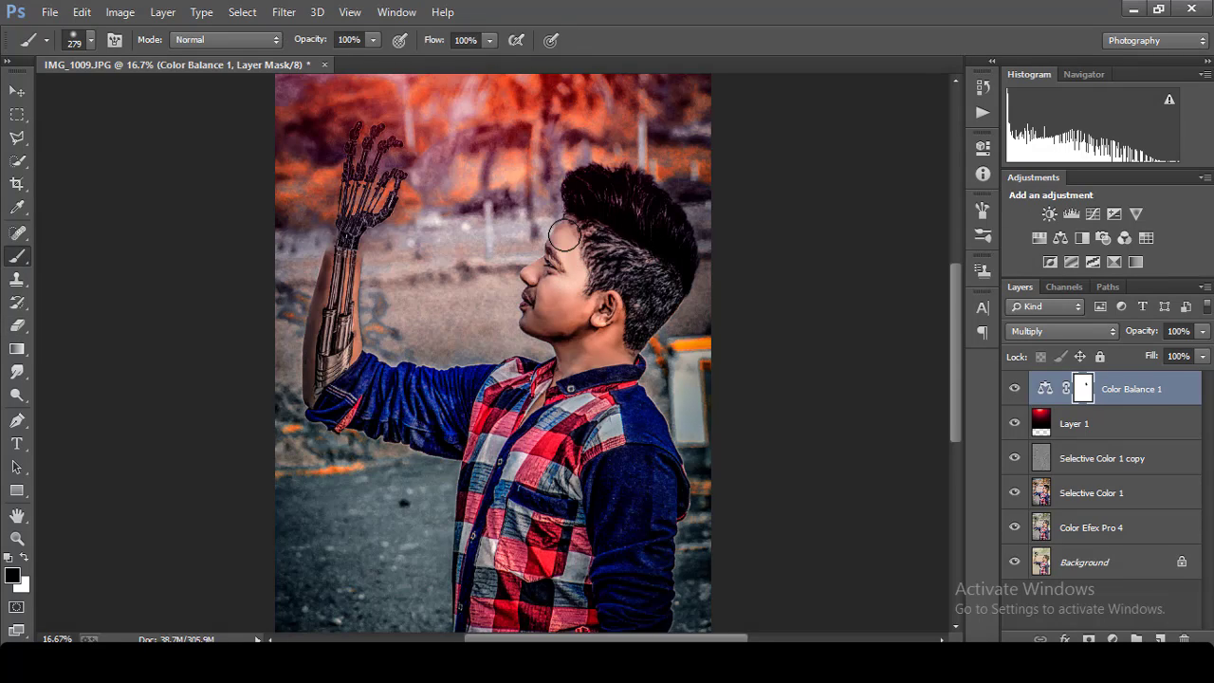
{"action": "mouse_move", "coordinate": [545, 275]}
{"action": "left_mouse_down"}
{"action": "mouse_move", "coordinate": [534, 303]}
{"action": "mouse_move", "coordinate": [560, 306]}
{"action": "mouse_move", "coordinate": [569, 284]}
{"action": "mouse_move", "coordinate": [608, 333]}
{"action": "mouse_move", "coordinate": [566, 352]}
{"action": "mouse_move", "coordinate": [617, 351]}
{"action": "mouse_move", "coordinate": [588, 289]}
{"action": "left_mouse_up"}
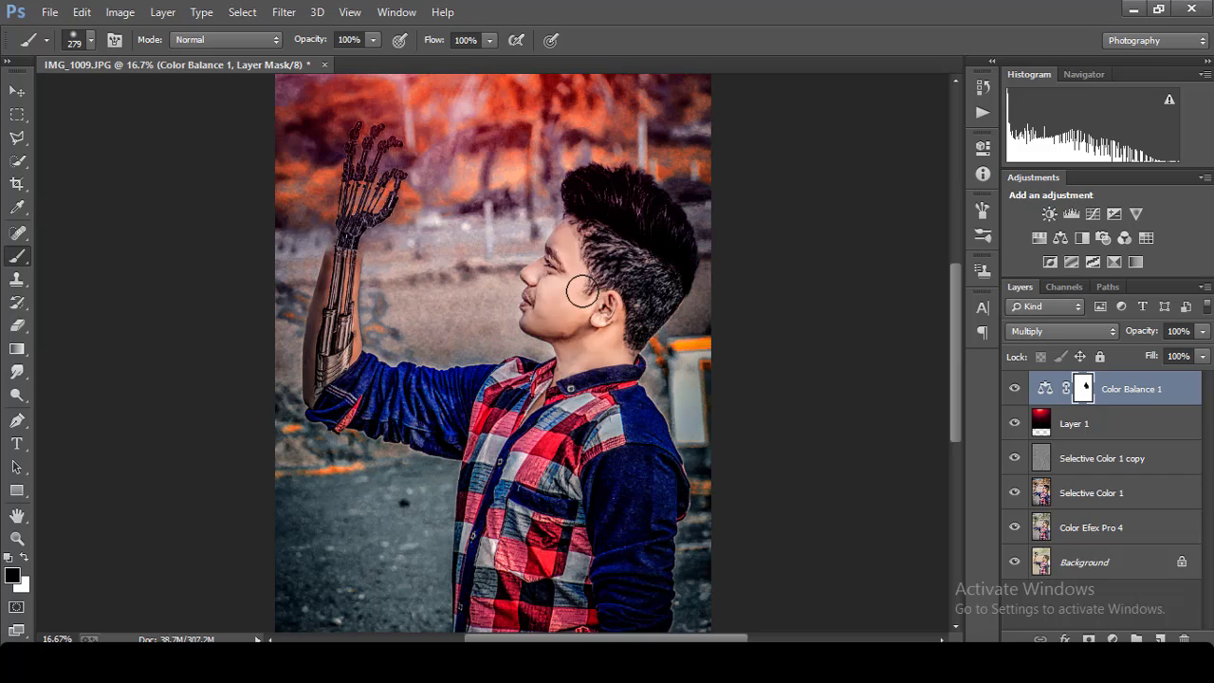
{"action": "key", "text": "ctrl+minus"}
{"action": "key", "text": "ctrl+minus"}
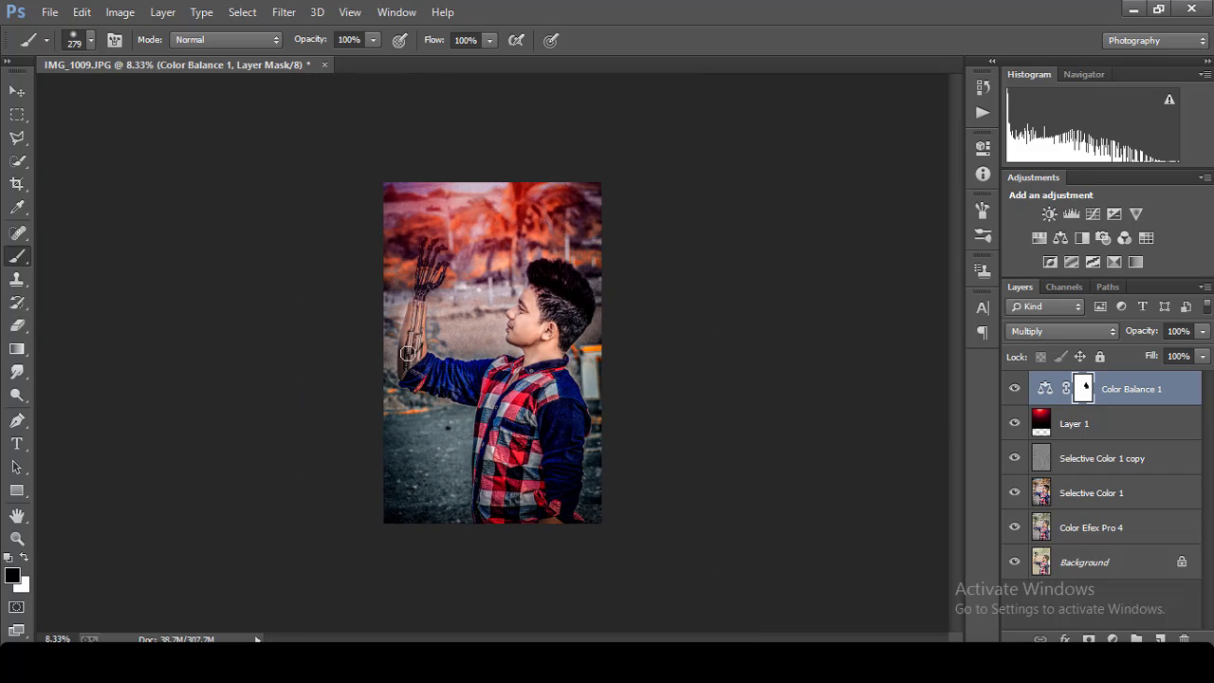
Step: Mask out the robotic arm, hand and forearm, then review the result
{"action": "mouse_move", "coordinate": [418, 330]}
{"action": "left_mouse_down"}
{"action": "mouse_move", "coordinate": [421, 257]}
{"action": "mouse_move", "coordinate": [425, 290]}
{"action": "left_mouse_up"}
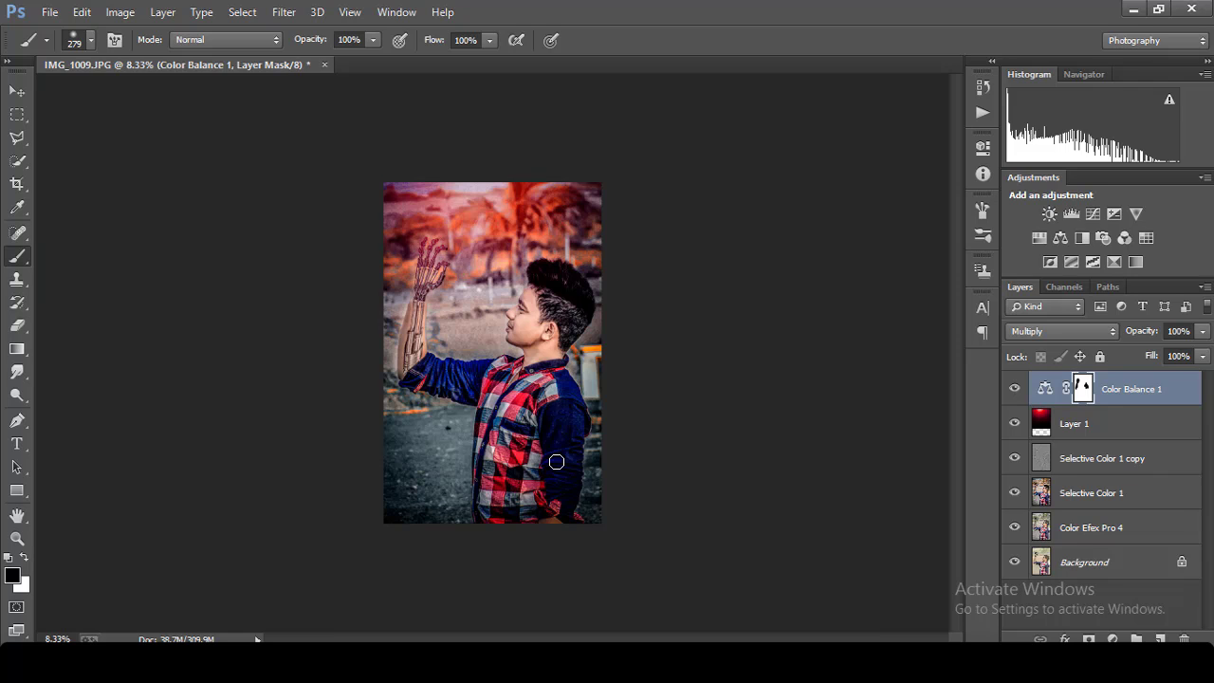
{"action": "key", "text": "ctrl+minus"}
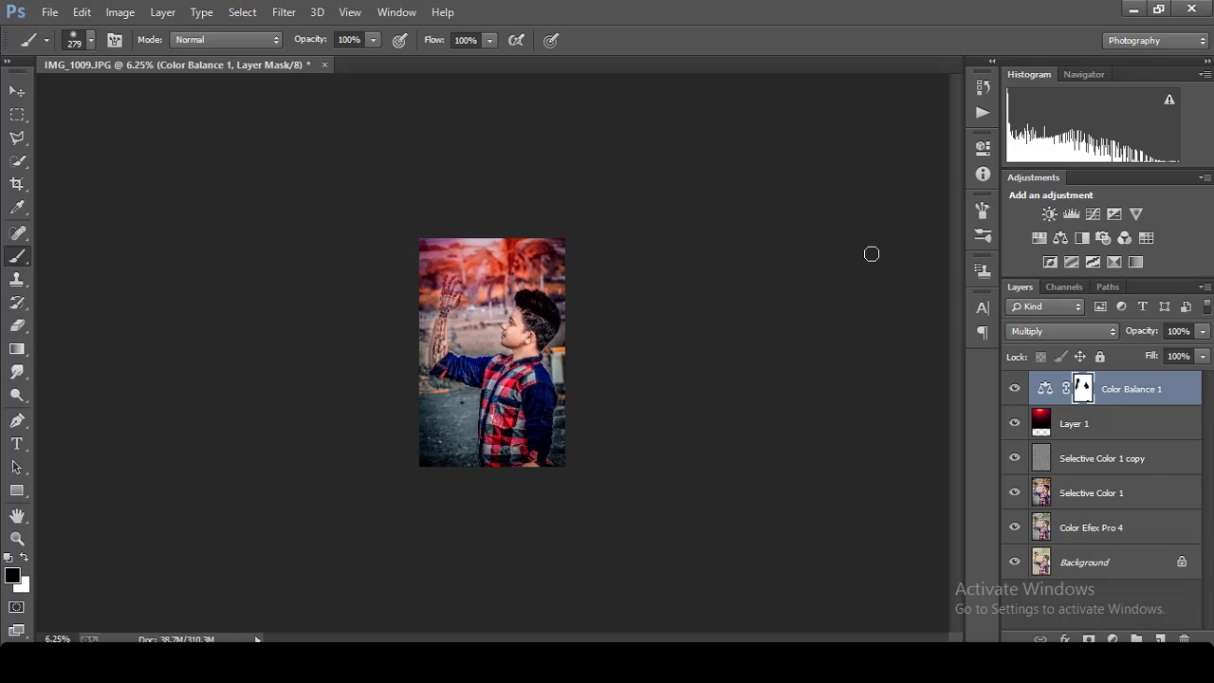
{"action": "key", "text": "ctrl+minus"}
{"action": "key", "text": "ctrl+plus"}
{"action": "key", "text": "ctrl+plus"}
{"action": "key", "text": "ctrl+plus"}
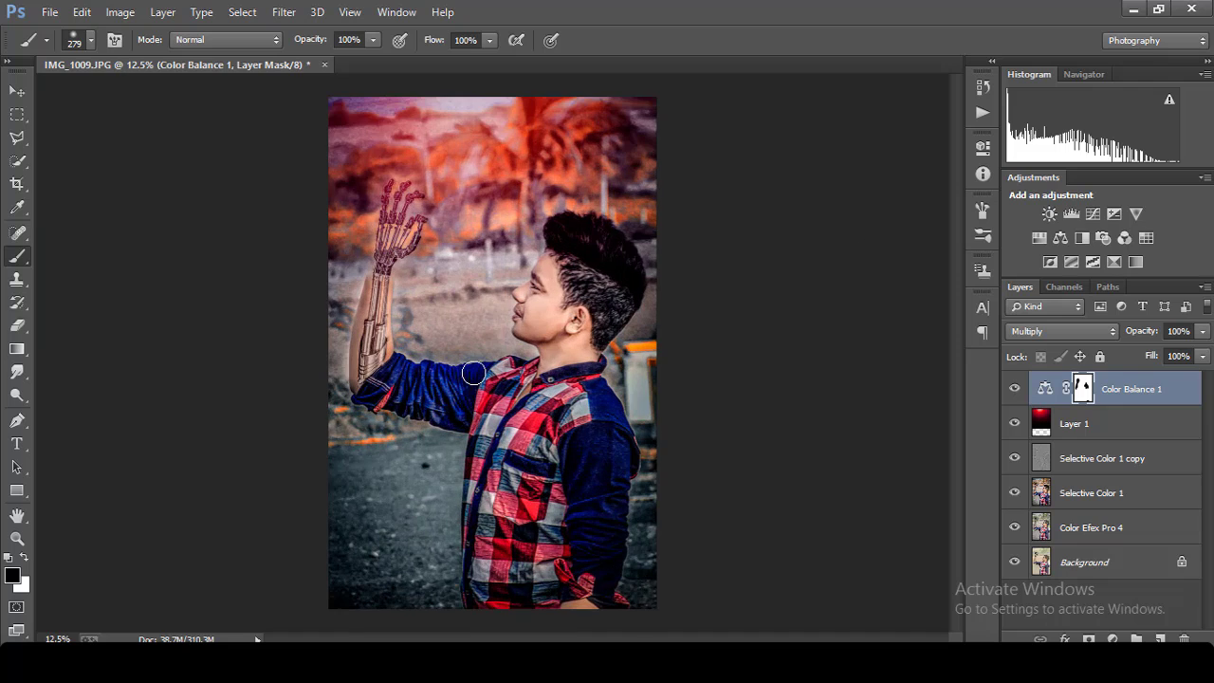
{"action": "left_click_drag", "start_coordinate": [361, 385], "coordinate": [379, 344]}
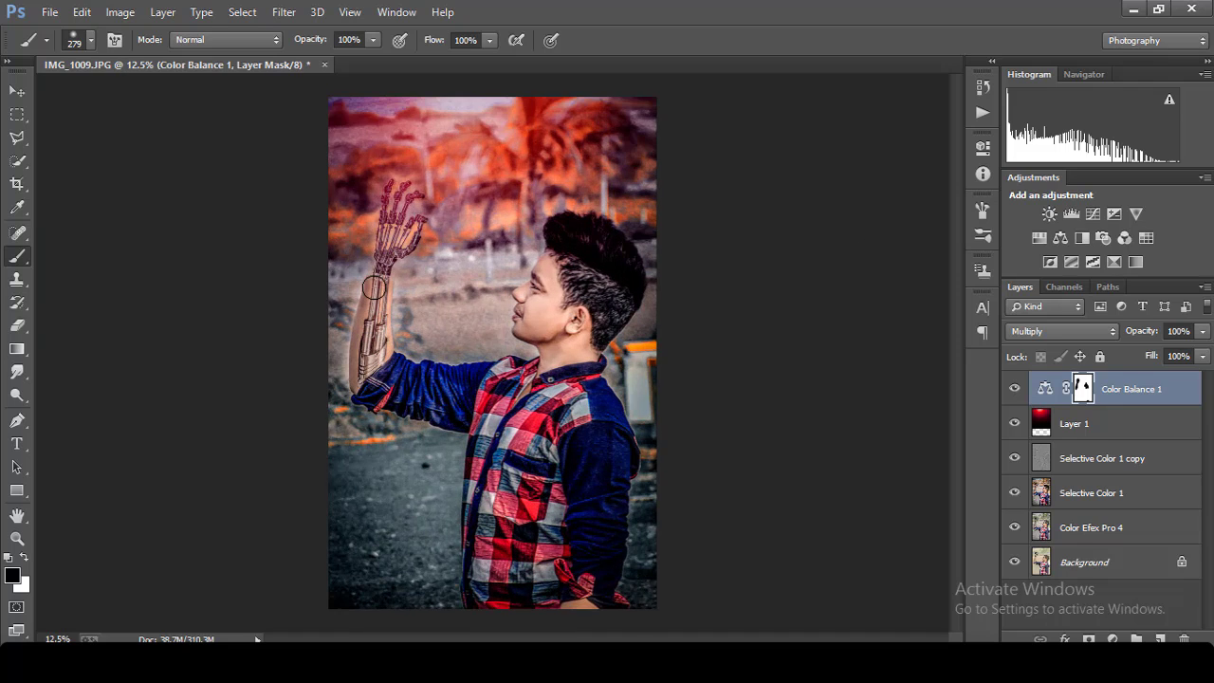
{"action": "key", "text": "ctrl+minus"}
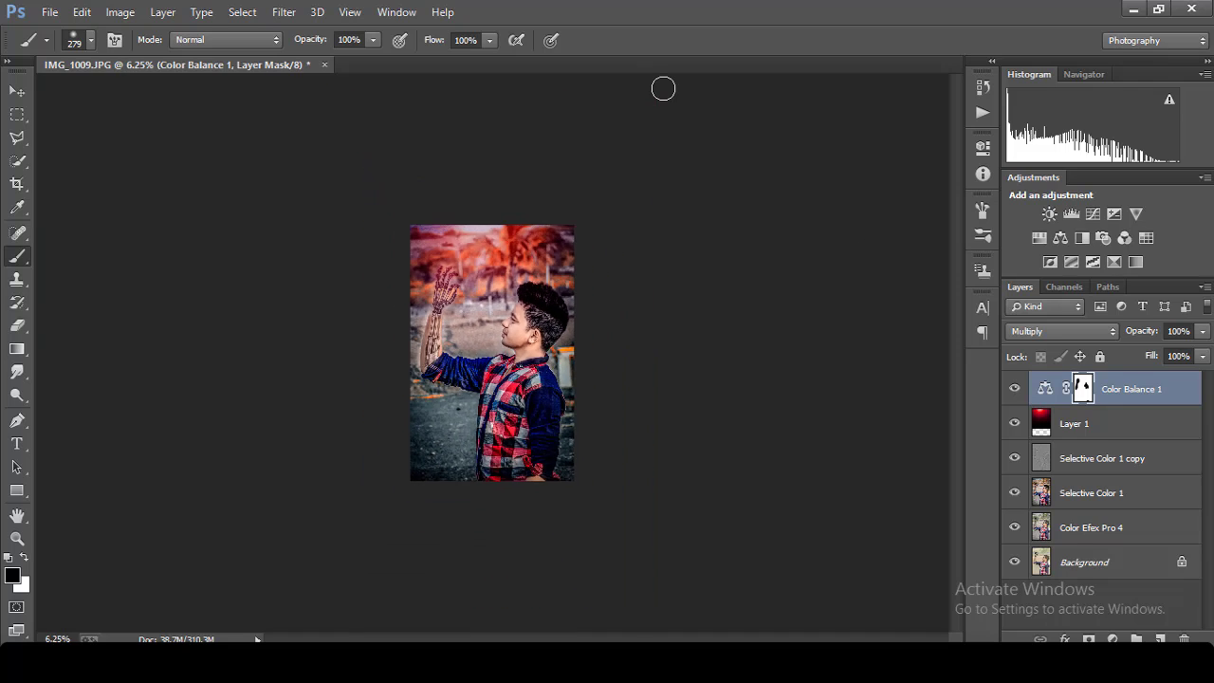
{"action": "key", "text": "ctrl+minus"}
{"action": "key", "text": "ctrl+minus"}
{"action": "key", "text": "ctrl+plus"}
{"action": "key", "text": "ctrl+plus"}
{"action": "key", "text": "ctrl+plus"}
{"action": "key", "text": "ctrl+plus"}
{"action": "key", "text": "ctrl+minus"}
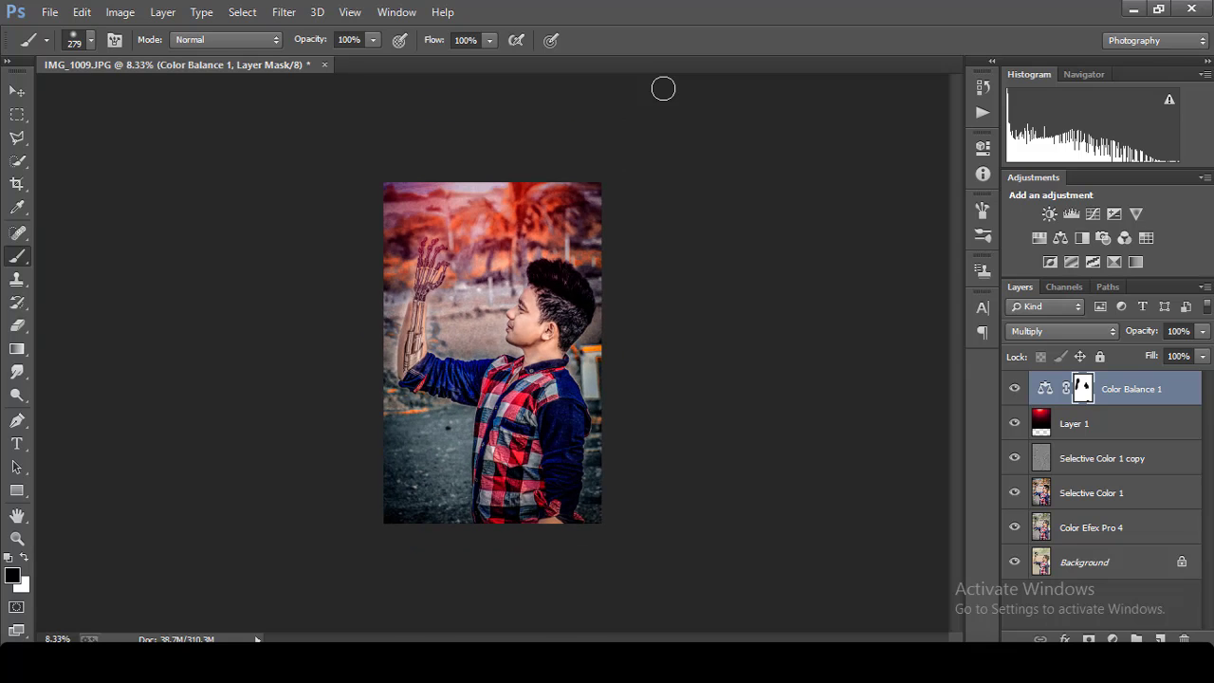
{"action": "key", "text": "ctrl+minus"}
{"action": "key", "text": "ctrl+minus"}
{"action": "key", "text": "ctrl+minus"}
{"action": "key", "text": "ctrl+plus"}
{"action": "key", "text": "ctrl+plus"}
{"action": "key", "text": "ctrl+plus"}
{"action": "key", "text": "ctrl+plus"}
{"action": "key", "text": "ctrl+plus"}
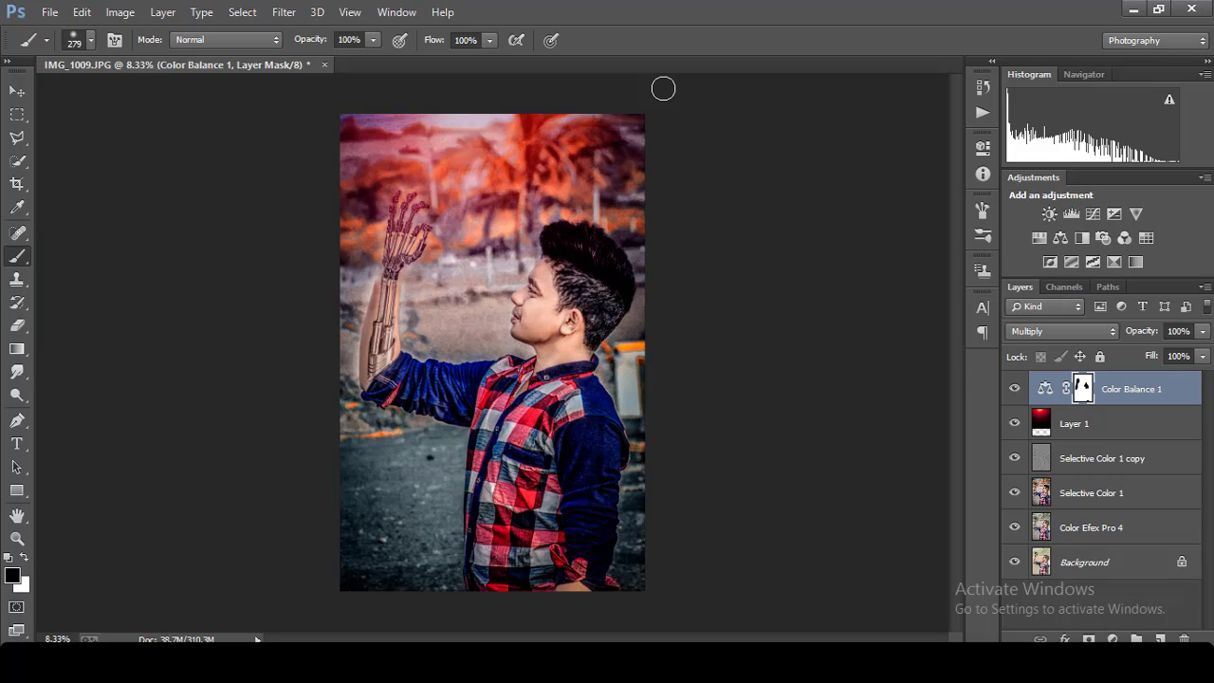
{"action": "key", "text": "ctrl+minus"}
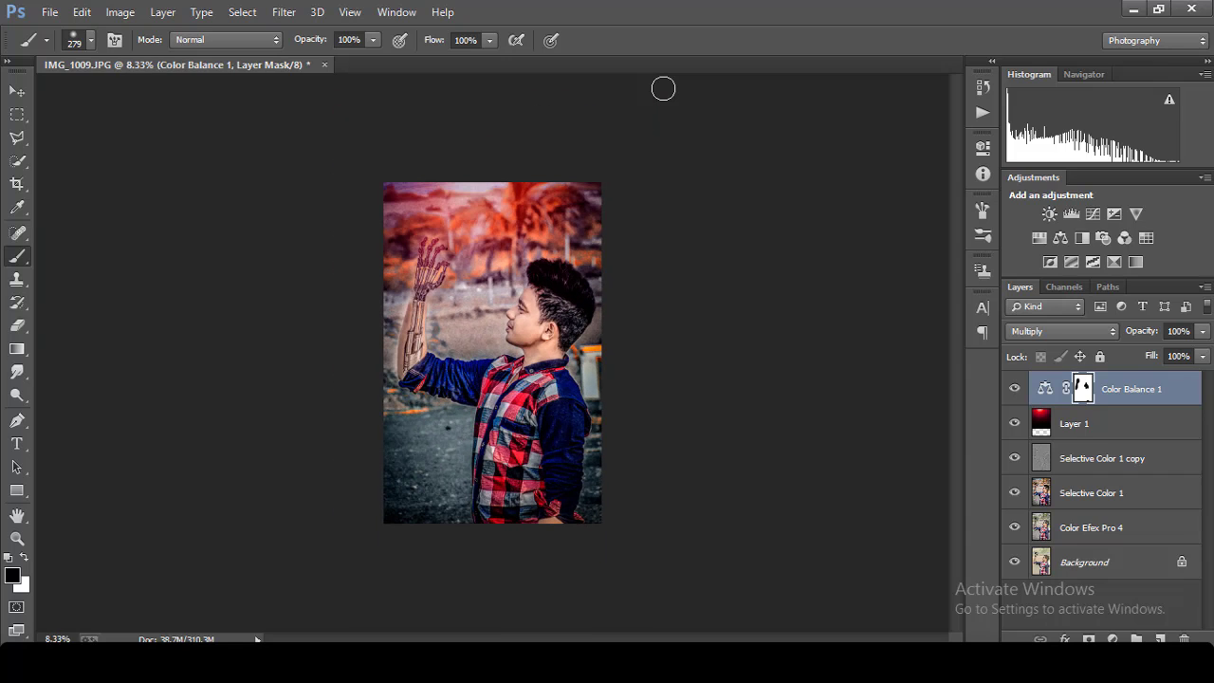
Step: Select Layer 1 on its own and open Hue/Saturation for it
{"action": "left_click", "coordinate": [1086, 563]}
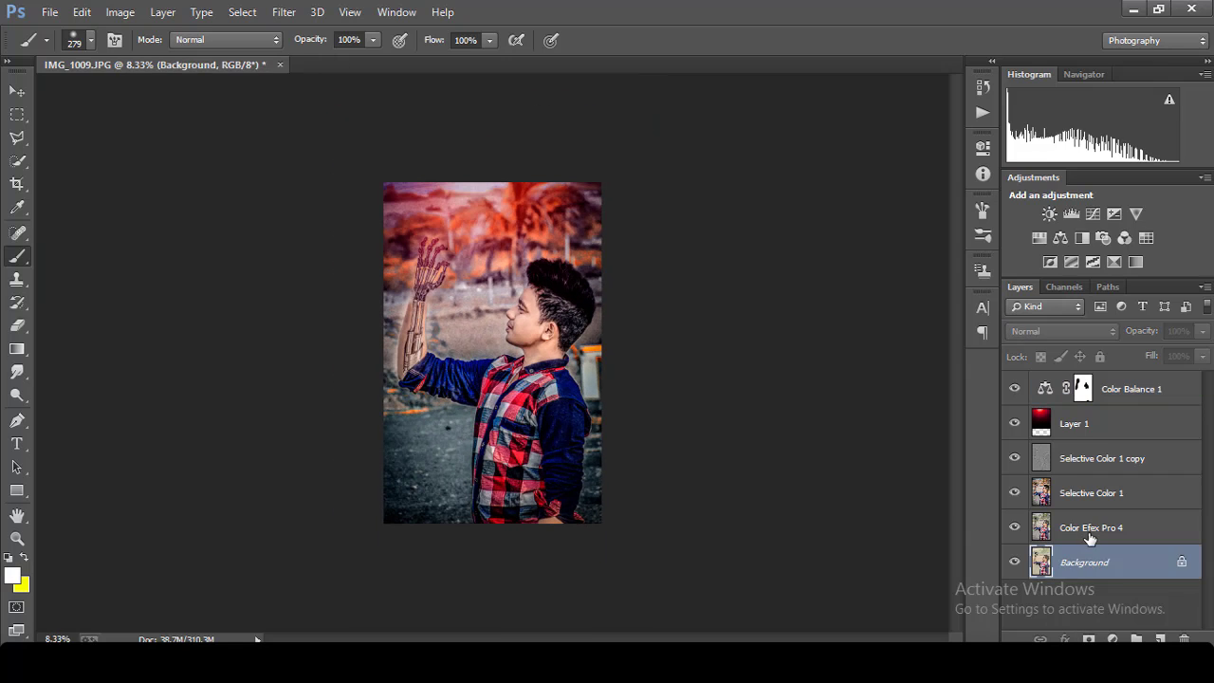
{"action": "left_click", "coordinate": [1090, 527]}
{"action": "left_click", "coordinate": [1091, 492], "text": "shift"}
{"action": "left_click", "coordinate": [1105, 460], "text": "shift"}
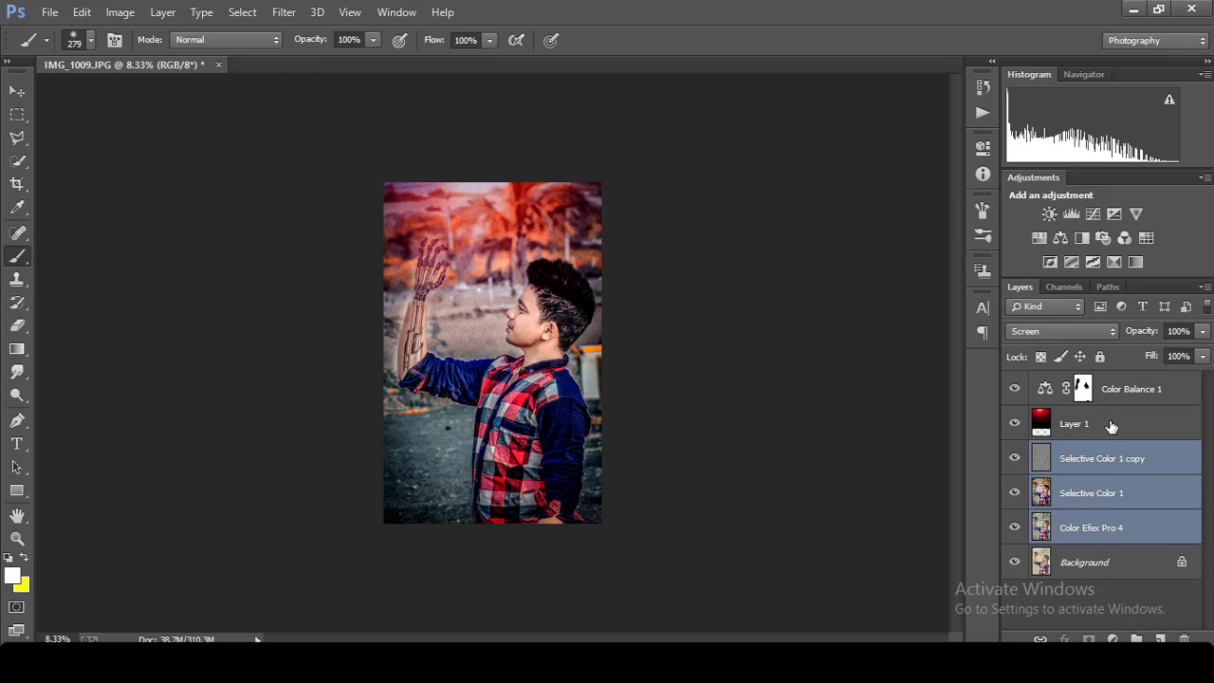
{"action": "left_click", "coordinate": [1074, 423]}
{"action": "left_click", "coordinate": [119, 12]}
{"action": "mouse_move", "coordinate": [147, 57]}
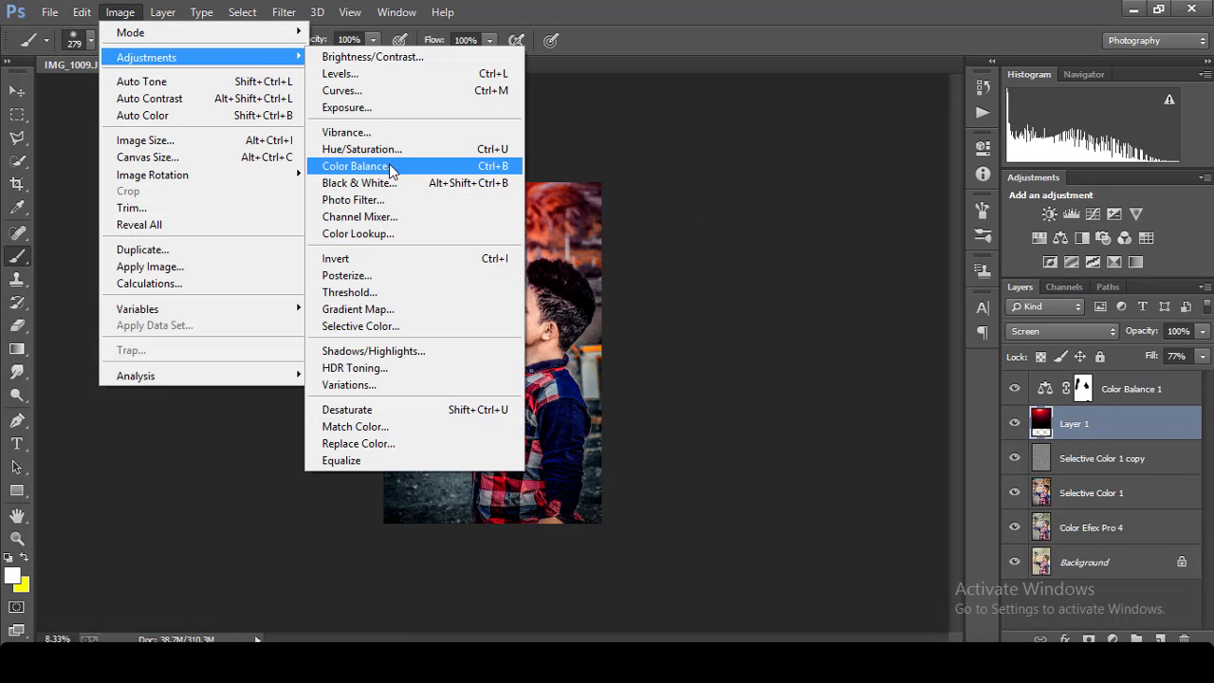
{"action": "left_click", "coordinate": [389, 149]}
Step: Trial a teal-to-green hue shift (+140), cancel it, and hide Layer 1
{"action": "mouse_move", "coordinate": [908, 308]}
{"action": "left_mouse_down"}
{"action": "mouse_move", "coordinate": [861, 306]}
{"action": "mouse_move", "coordinate": [752, 336]}
{"action": "mouse_move", "coordinate": [1025, 324]}
{"action": "mouse_move", "coordinate": [908, 338]}
{"action": "mouse_move", "coordinate": [1035, 320]}
{"action": "mouse_move", "coordinate": [989, 306]}
{"action": "mouse_move", "coordinate": [788, 328]}
{"action": "mouse_move", "coordinate": [992, 303]}
{"action": "mouse_move", "coordinate": [803, 287]}
{"action": "mouse_move", "coordinate": [848, 297]}
{"action": "mouse_move", "coordinate": [913, 190]}
{"action": "mouse_move", "coordinate": [1027, 112]}
{"action": "left_mouse_up"}
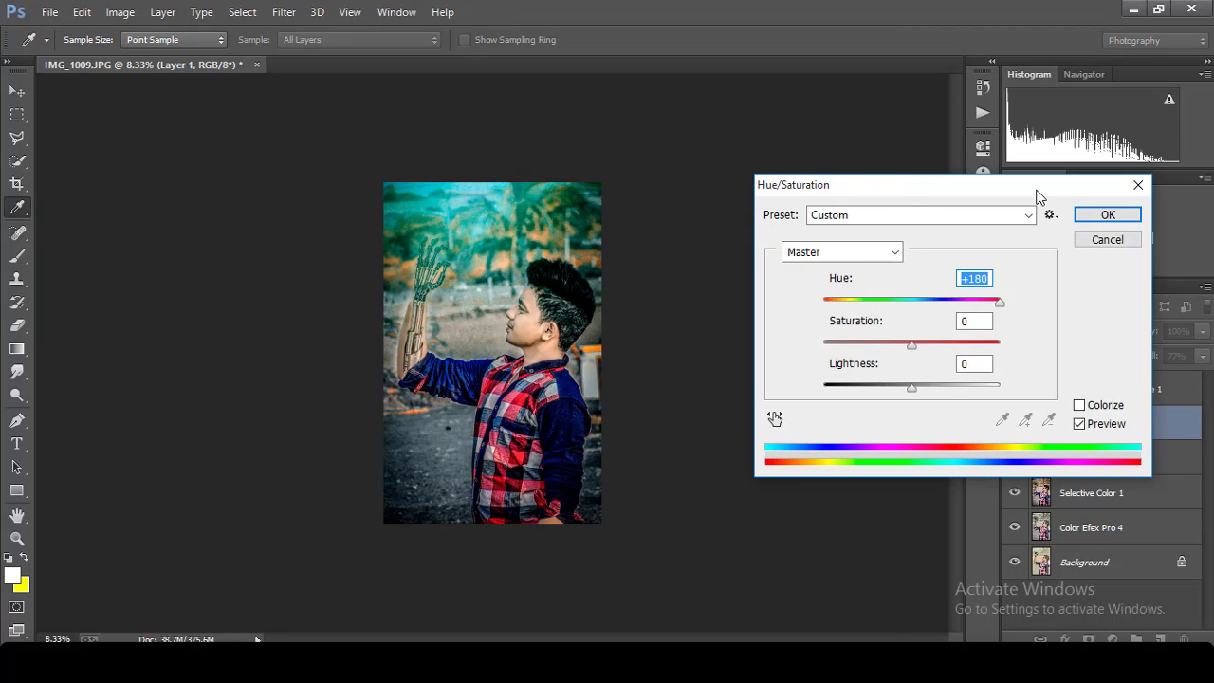
{"action": "left_click_drag", "start_coordinate": [1005, 317], "coordinate": [974, 304]}
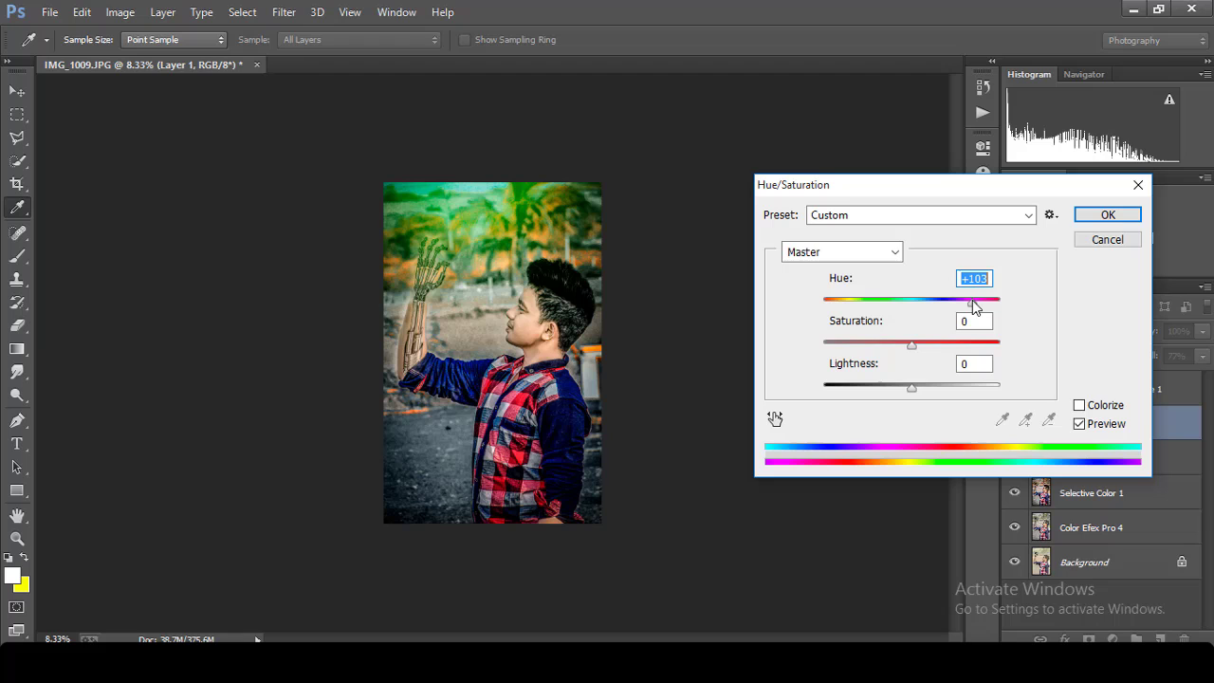
{"action": "left_click", "coordinate": [1107, 238]}
{"action": "left_click", "coordinate": [1015, 423]}
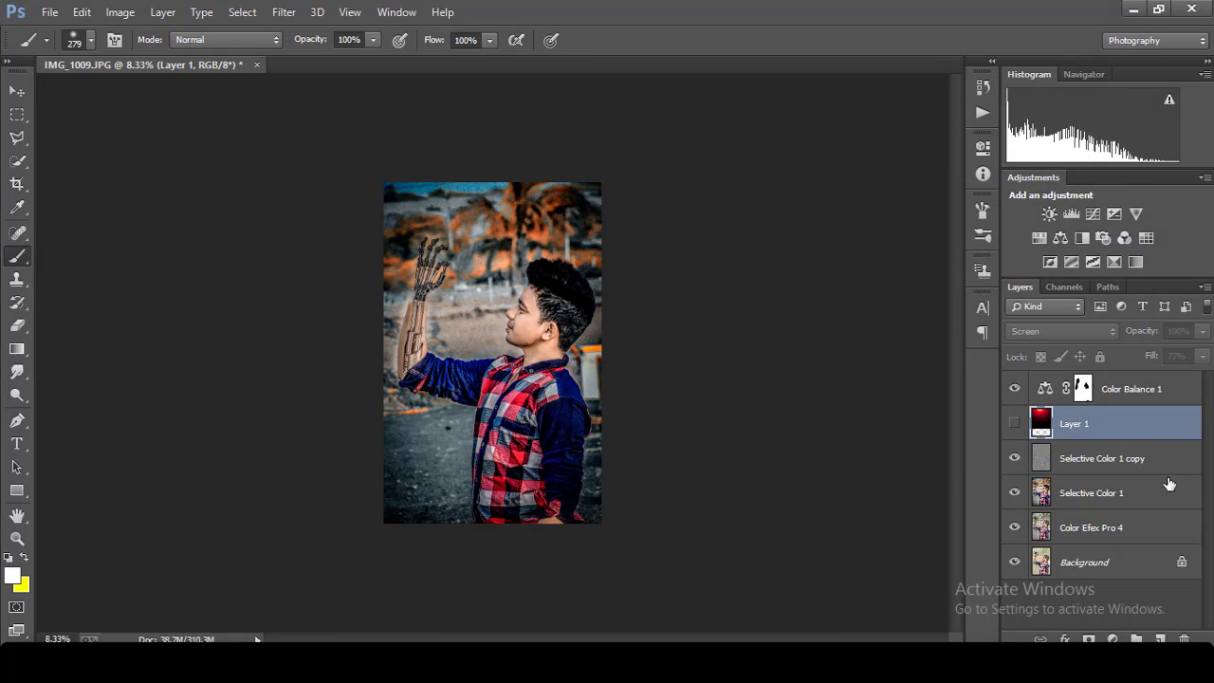
Step: Show Layer 1 again and free-transform its red glow smaller, onto the robotic hand
{"action": "left_click", "coordinate": [1015, 423]}
{"action": "key", "text": "ctrl+t"}
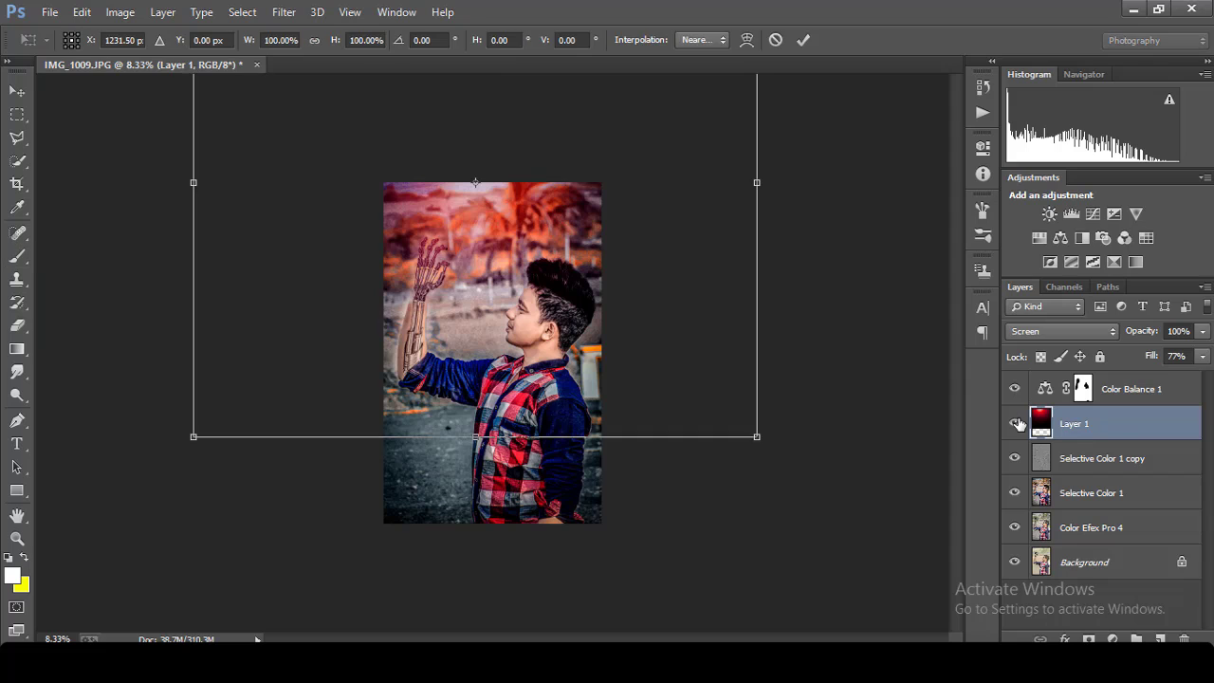
{"action": "scroll", "coordinate": [702, 513], "scroll_direction": "down", "scroll_amount": 3}
{"action": "mouse_move", "coordinate": [384, 381]}
{"action": "left_mouse_down"}
{"action": "mouse_move", "coordinate": [529, 239]}
{"action": "mouse_move", "coordinate": [547, 238]}
{"action": "mouse_move", "coordinate": [488, 293]}
{"action": "mouse_move", "coordinate": [486, 328]}
{"action": "left_mouse_up"}
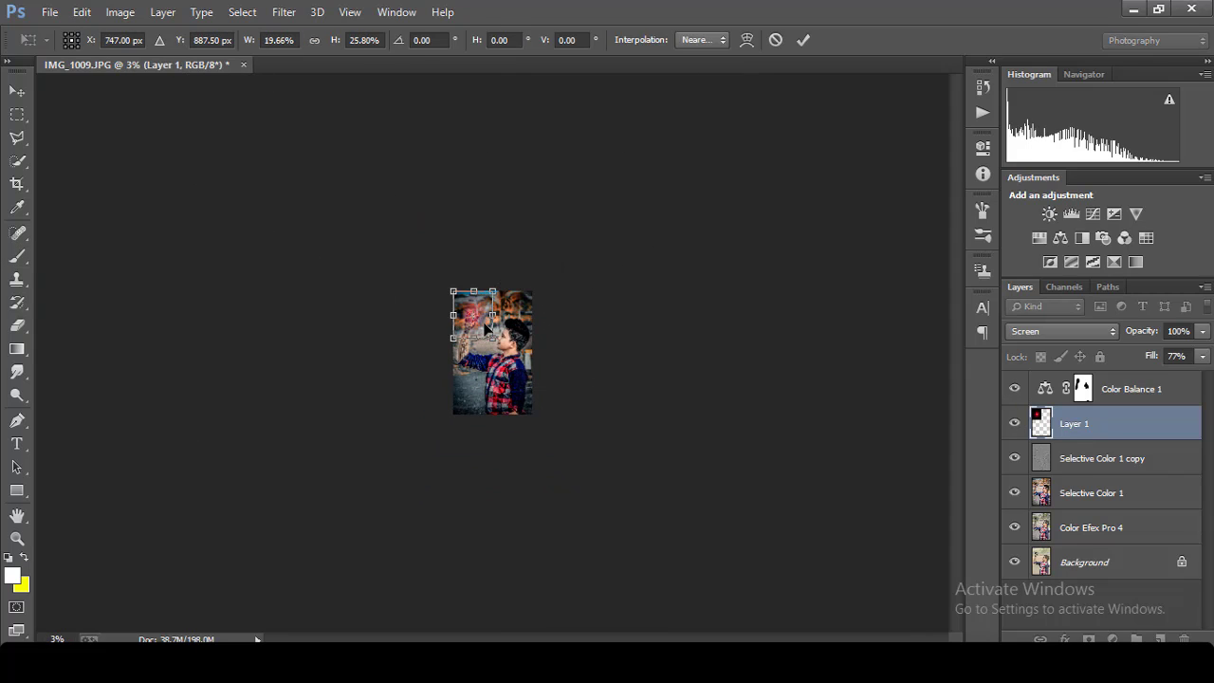
{"action": "scroll", "coordinate": [486, 328], "scroll_direction": "up", "scroll_amount": 2}
{"action": "scroll", "coordinate": [486, 328], "scroll_direction": "up", "scroll_amount": 3}
{"action": "left_click_drag", "start_coordinate": [414, 151], "coordinate": [429, 185]}
{"action": "left_click", "coordinate": [807, 40]}
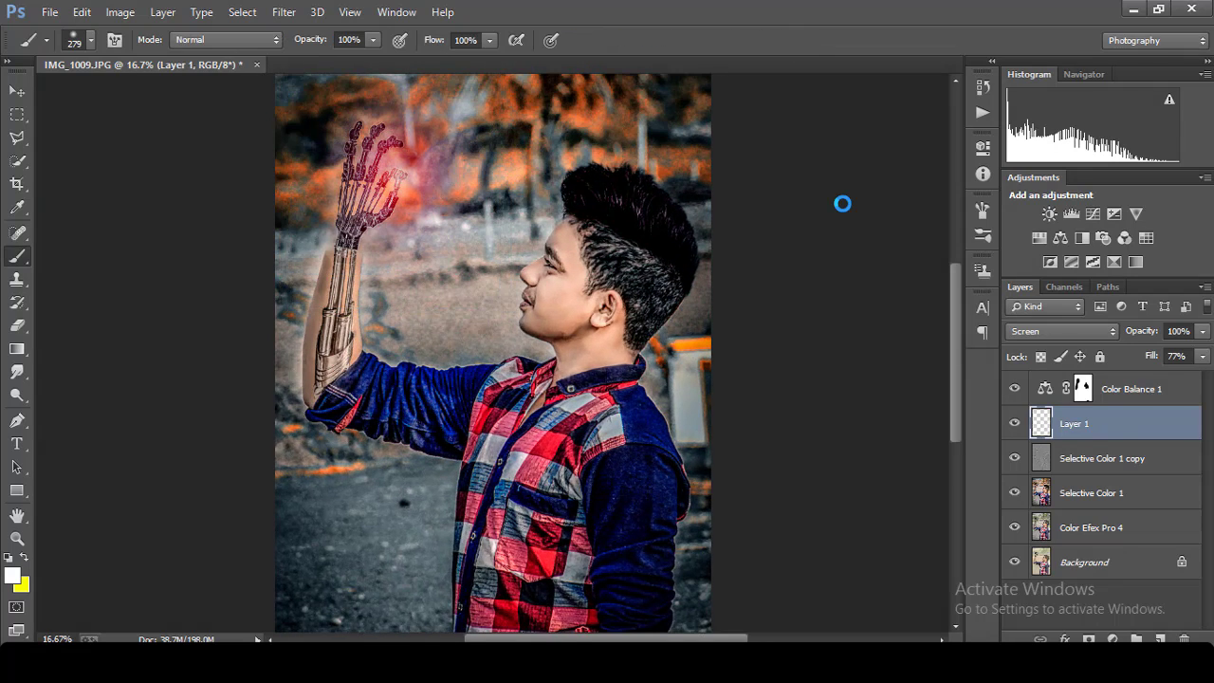
Step: Paint a bright white soft-brush highlight onto the glowing hand's palm
{"action": "scroll", "coordinate": [842, 203], "scroll_direction": "down", "scroll_amount": 1}
{"action": "scroll", "coordinate": [842, 203], "scroll_direction": "down", "scroll_amount": 2}
{"action": "scroll", "coordinate": [842, 203], "scroll_direction": "up", "scroll_amount": 2}
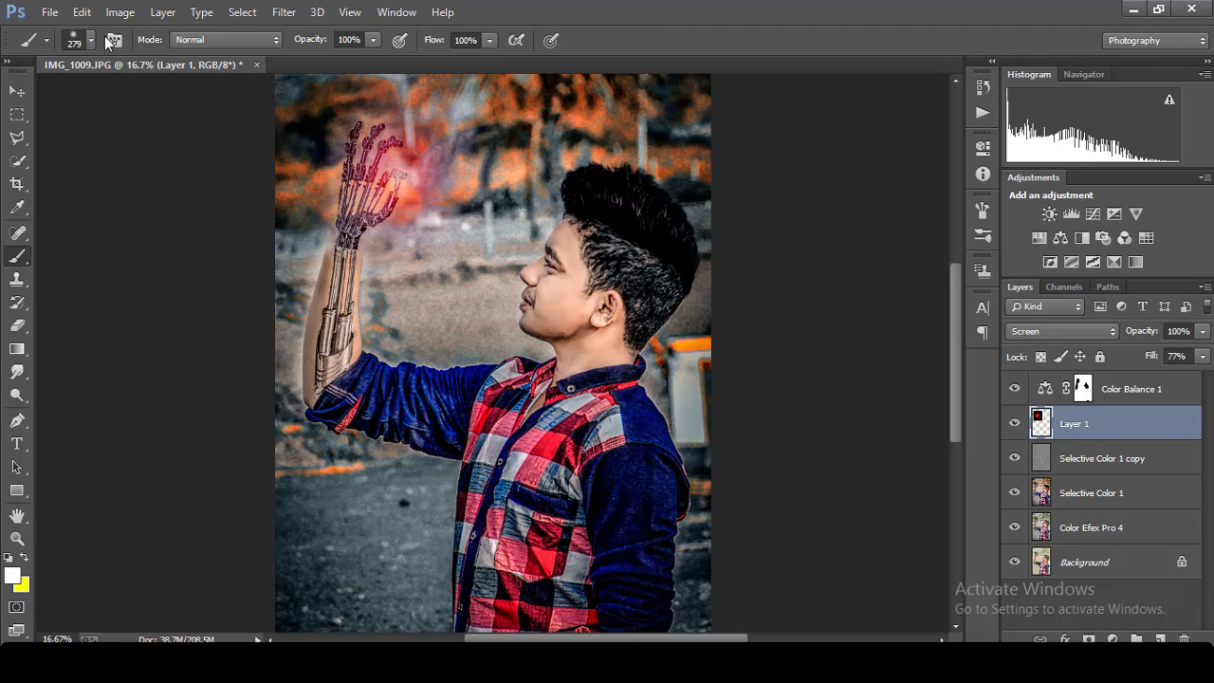
{"action": "left_click_drag", "start_coordinate": [395, 172], "coordinate": [398, 174]}
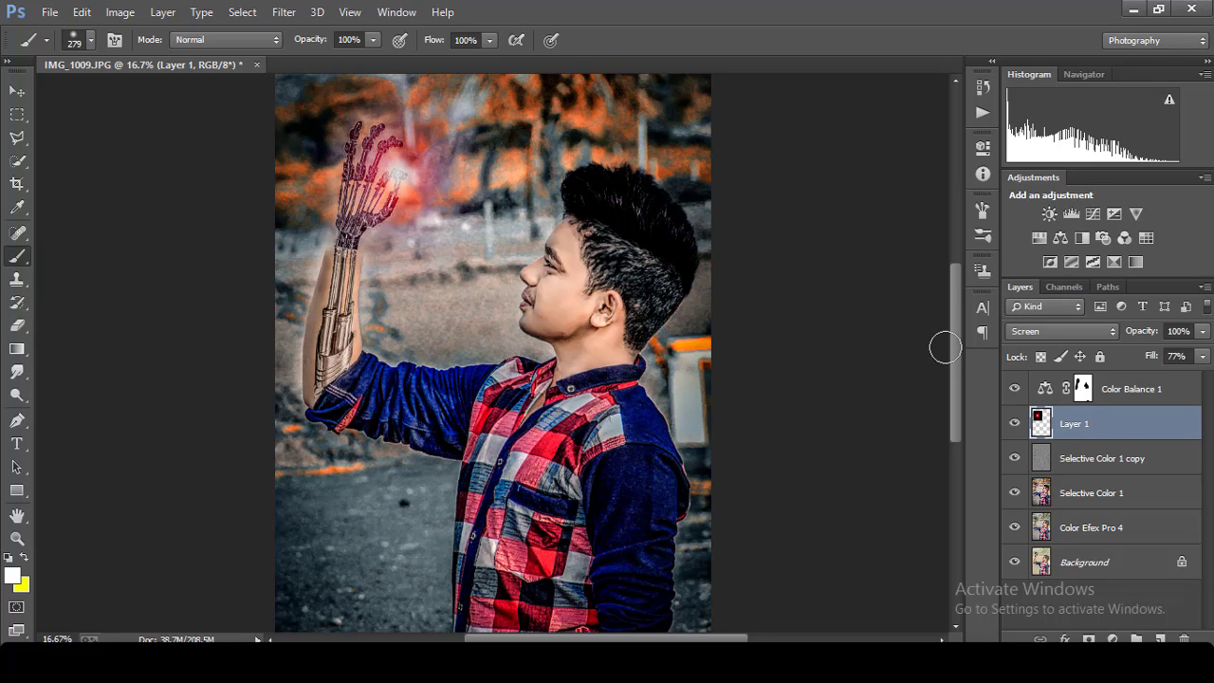
{"action": "left_click", "coordinate": [120, 12]}
{"action": "mouse_move", "coordinate": [146, 57]}
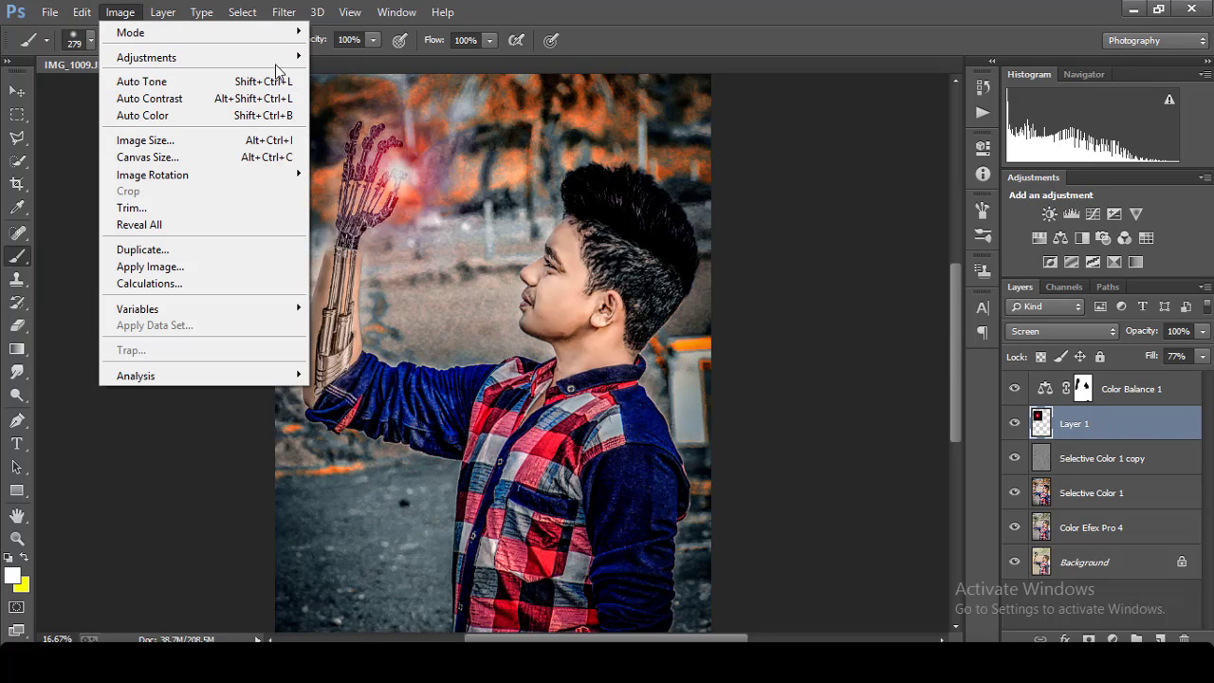
Step: Shift Layer 1's hue from red to yellow-green with Hue/Saturation and accept it
{"action": "left_click", "coordinate": [375, 150]}
{"action": "left_click_drag", "start_coordinate": [911, 304], "coordinate": [766, 319]}
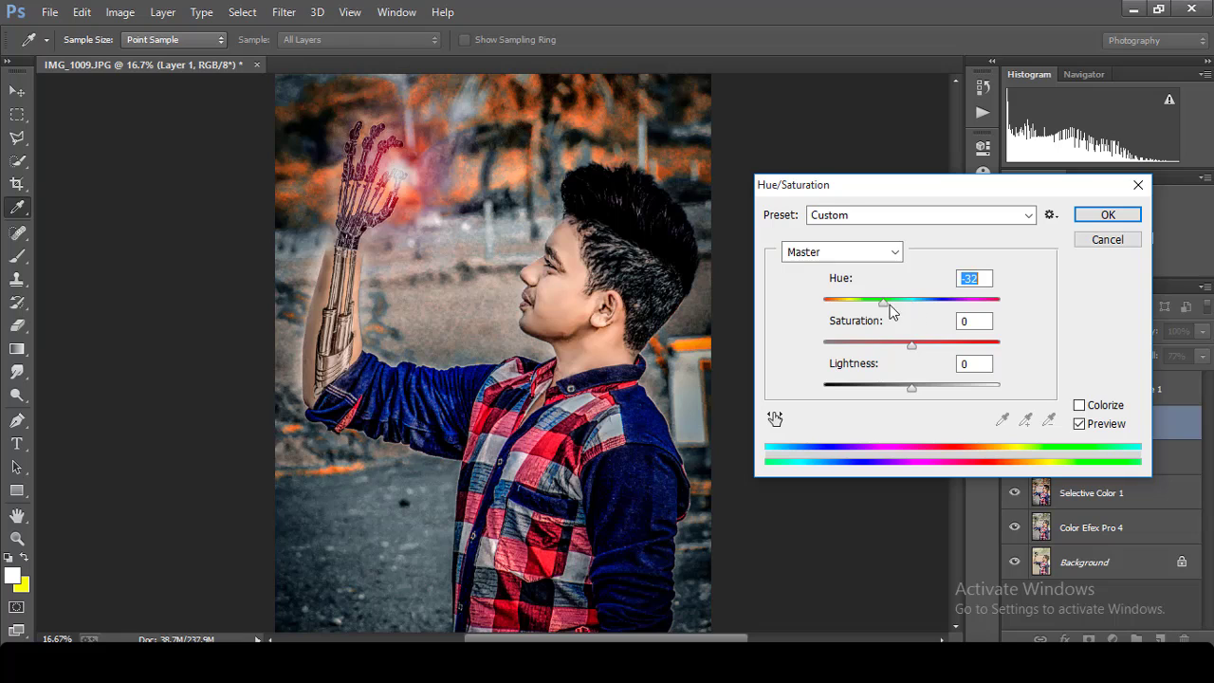
{"action": "key", "text": "ctrl+minus"}
{"action": "key", "text": "ctrl+minus"}
{"action": "key", "text": "ctrl+minus"}
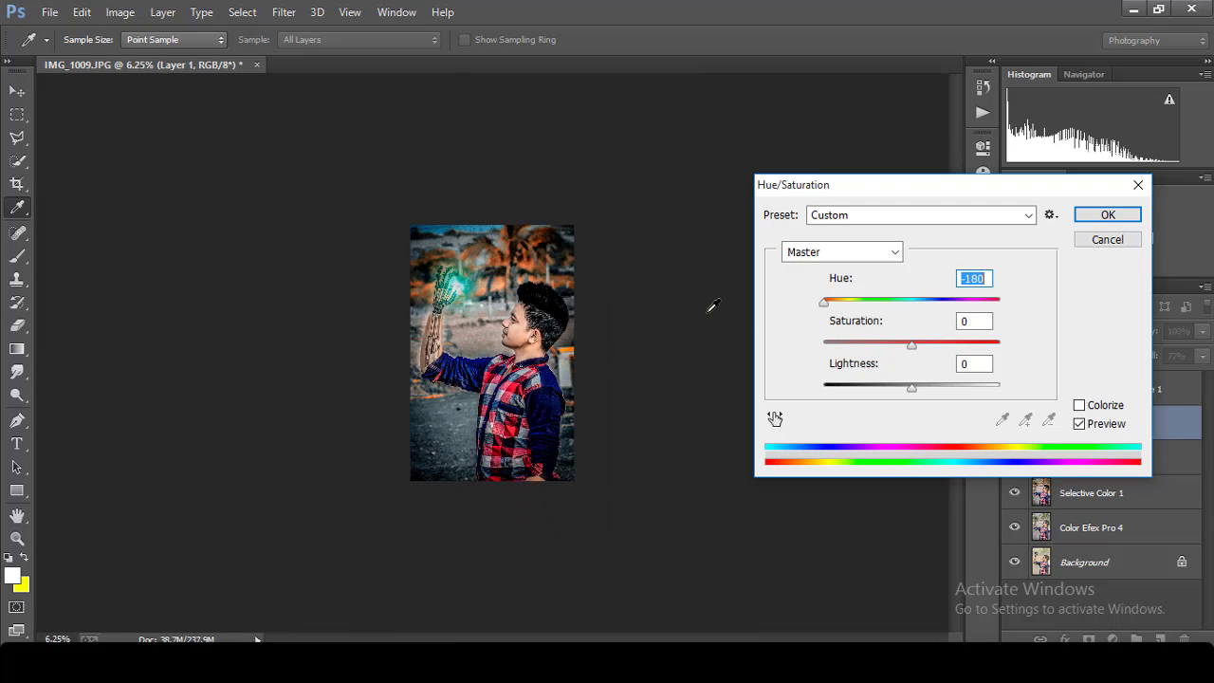
{"action": "mouse_move", "coordinate": [824, 302]}
{"action": "left_mouse_down"}
{"action": "mouse_move", "coordinate": [1084, 301]}
{"action": "mouse_move", "coordinate": [935, 331]}
{"action": "mouse_move", "coordinate": [848, 320]}
{"action": "mouse_move", "coordinate": [992, 306]}
{"action": "left_mouse_up"}
{"action": "left_click", "coordinate": [1090, 217]}
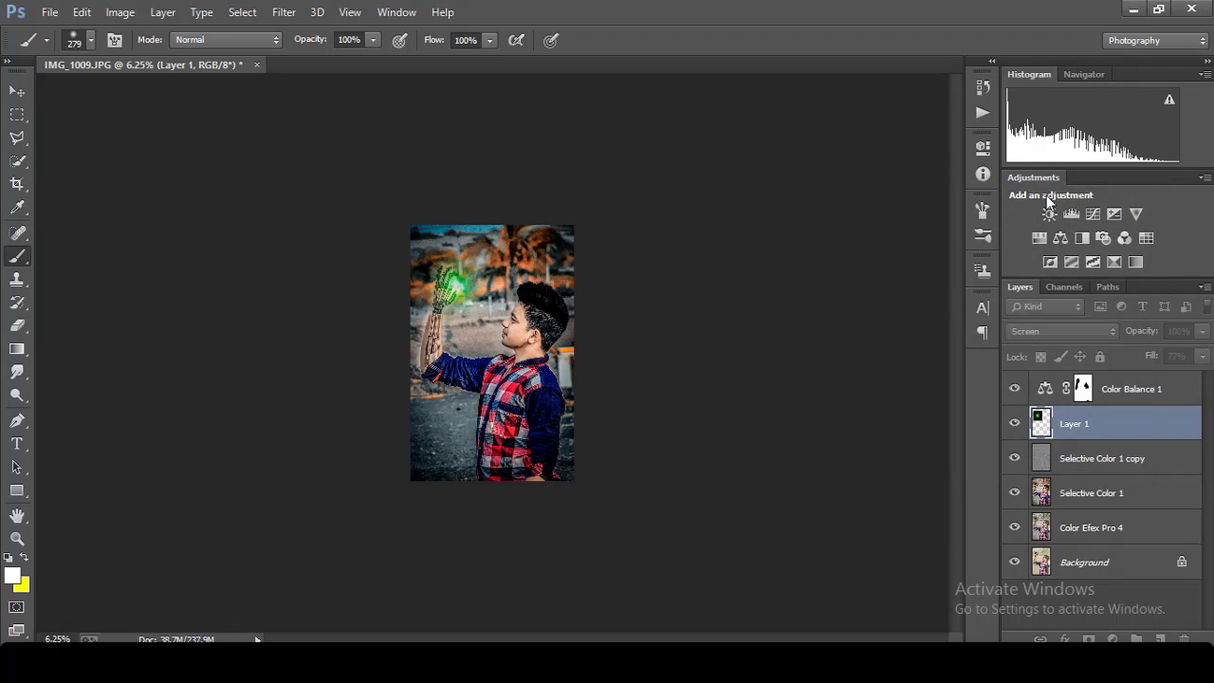
{"action": "key", "text": "ctrl+plus"}
{"action": "key", "text": "ctrl+plus"}
{"action": "key", "text": "ctrl+plus"}
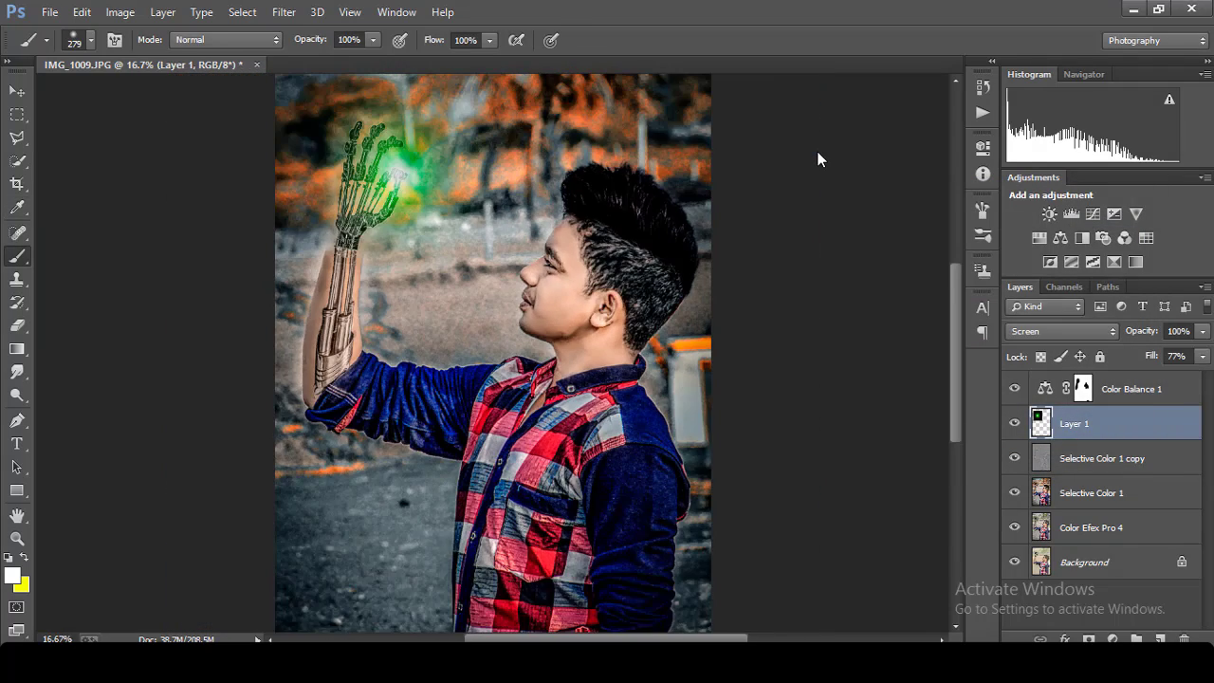
{"action": "key", "text": "ctrl+minus"}
{"action": "key", "text": "ctrl+minus"}
{"action": "key", "text": "ctrl+minus"}
{"action": "key", "text": "ctrl+plus"}
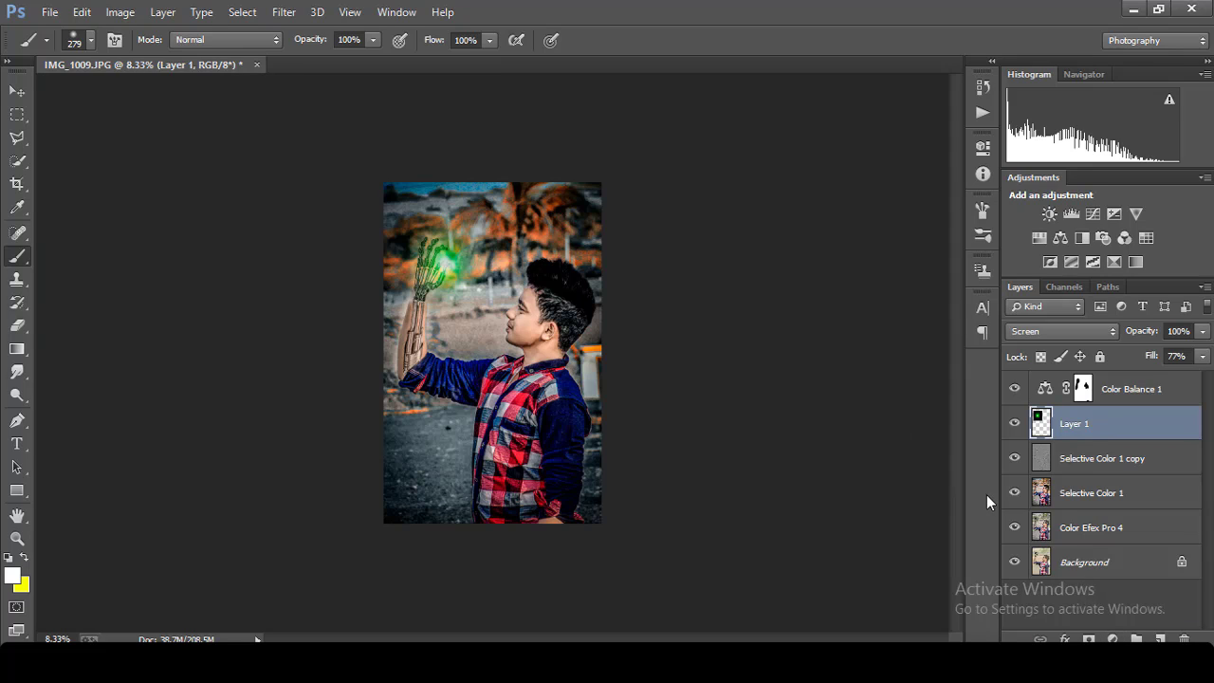
Step: Select every layer from Background up to Color Balance 1 and merge them into Background
{"action": "left_click", "coordinate": [1084, 562]}
{"action": "left_click", "coordinate": [1089, 529], "text": "shift"}
{"action": "left_click", "coordinate": [1091, 493], "text": "shift"}
{"action": "left_click", "coordinate": [1098, 460], "text": "shift"}
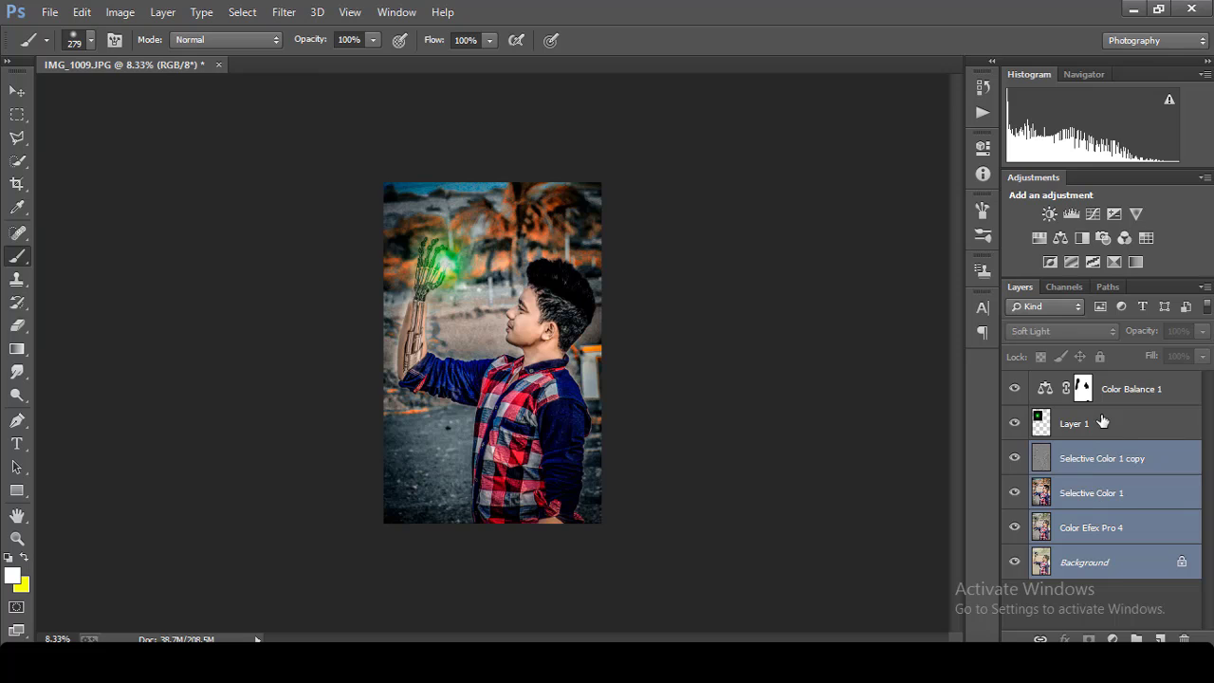
{"action": "left_click", "coordinate": [1100, 423], "text": "shift"}
{"action": "left_click", "coordinate": [1122, 391], "text": "shift"}
{"action": "right_click", "coordinate": [1121, 391]}
{"action": "left_click", "coordinate": [816, 509]}
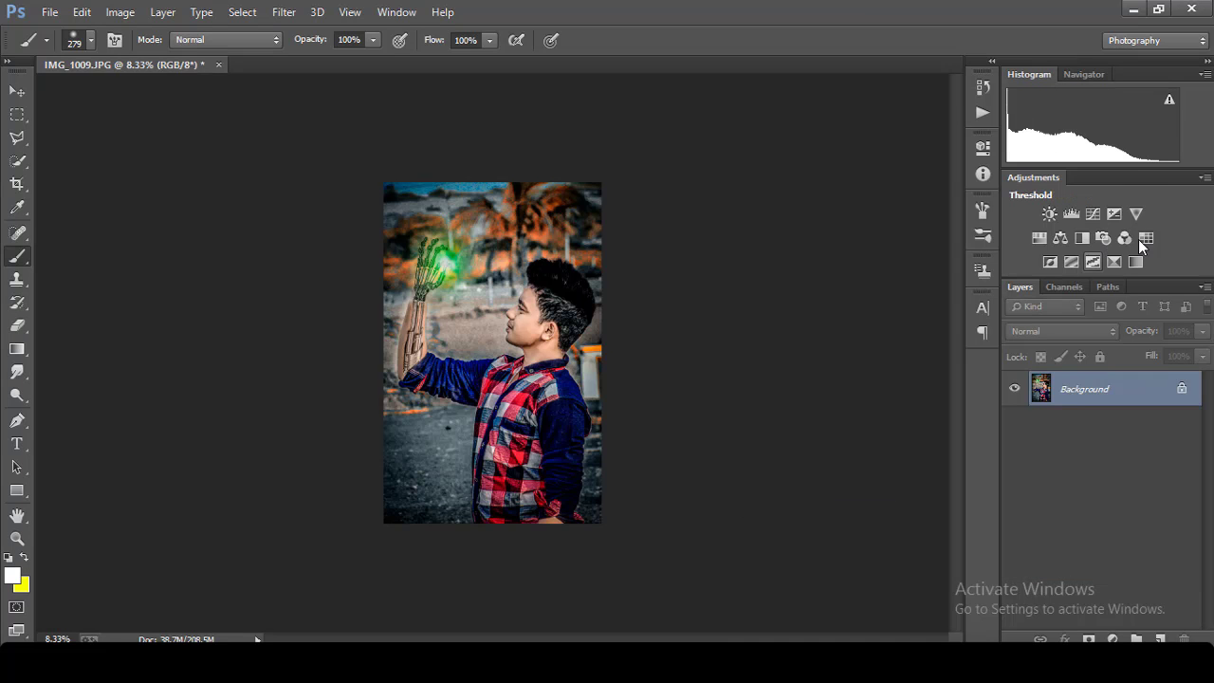
Step: Add a Color Lookup and try 2Strip, Fuji ETERNA 250D, Fuji REALA 500D and Kodak 5218 LUTs
{"action": "left_click", "coordinate": [1144, 238]}
{"action": "left_click", "coordinate": [887, 191]}
{"action": "left_click", "coordinate": [875, 260]}
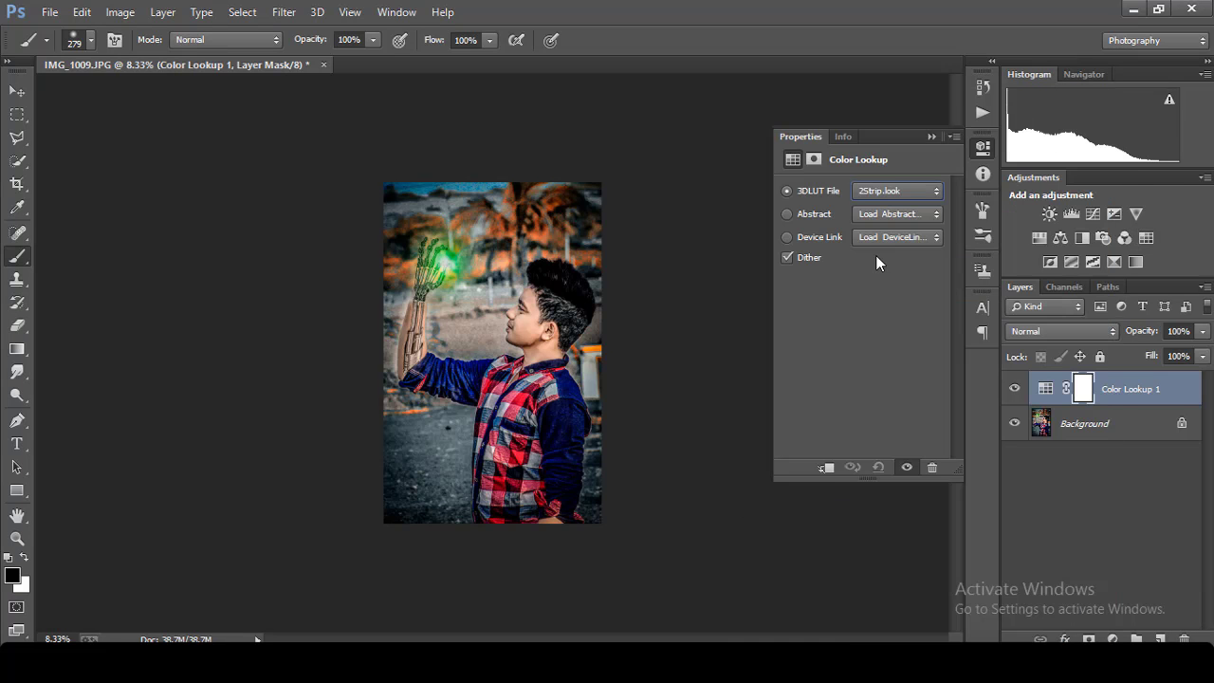
{"action": "left_click", "coordinate": [883, 190]}
{"action": "left_click", "coordinate": [916, 397]}
{"action": "left_click", "coordinate": [916, 192]}
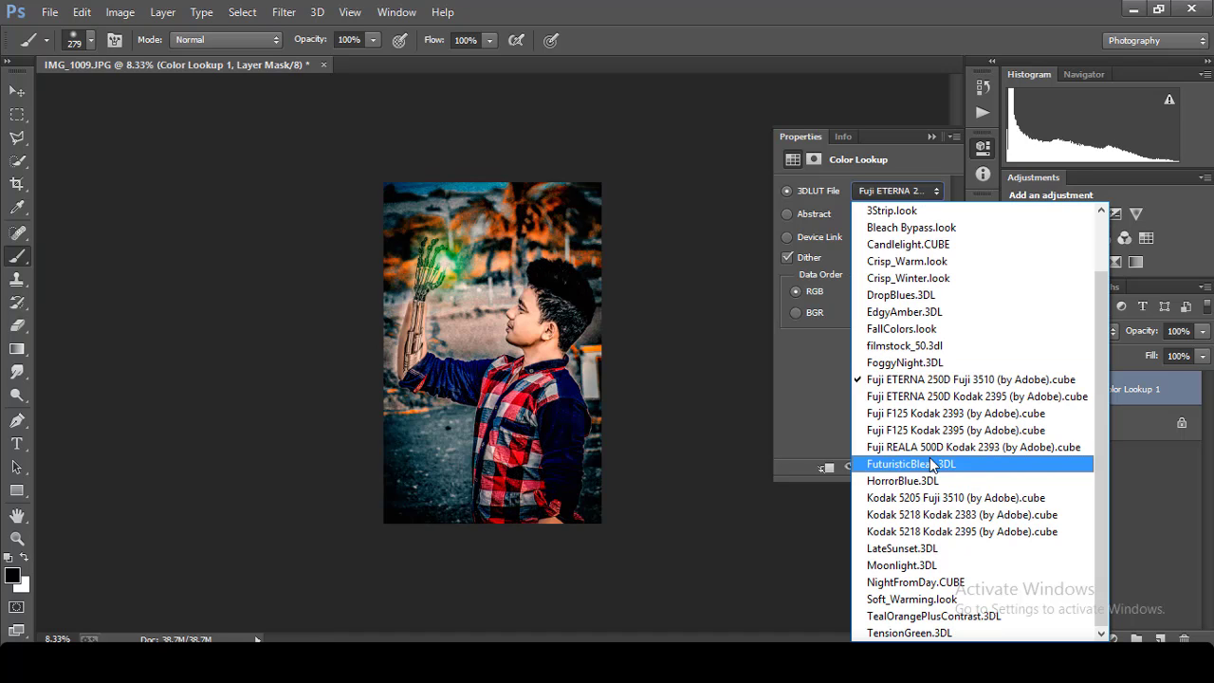
{"action": "left_click", "coordinate": [929, 447]}
{"action": "left_click", "coordinate": [913, 194]}
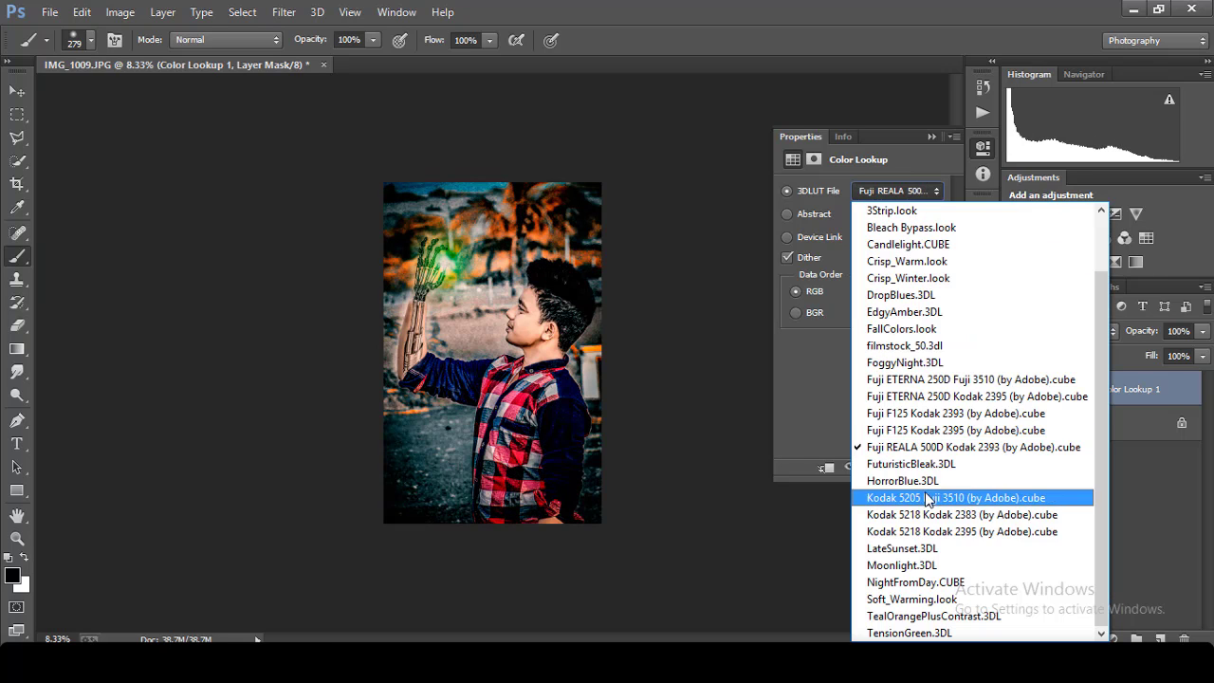
{"action": "left_click", "coordinate": [924, 522]}
{"action": "left_click", "coordinate": [900, 190]}
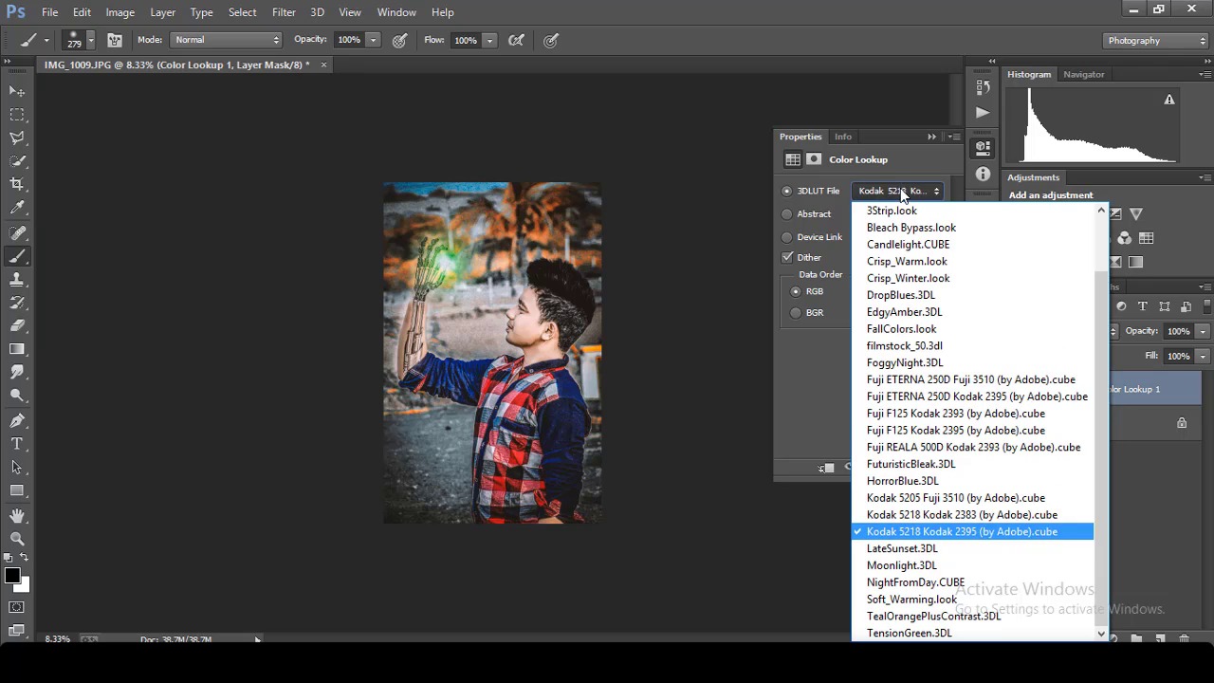
{"action": "left_click", "coordinate": [935, 381]}
Step: Try the Kodak 5205 Fuji 3510 and Kodak 5218 LUTs, then close the lookup properties
{"action": "left_click", "coordinate": [913, 194]}
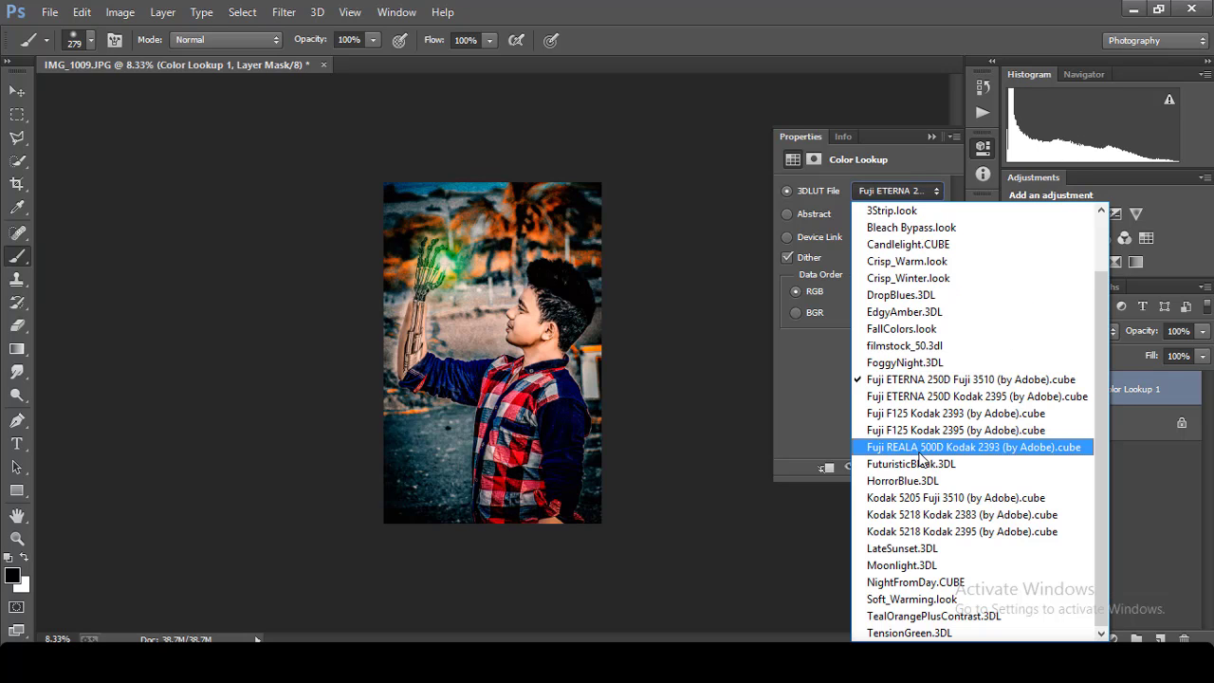
{"action": "left_click", "coordinate": [912, 506]}
{"action": "left_click", "coordinate": [913, 192]}
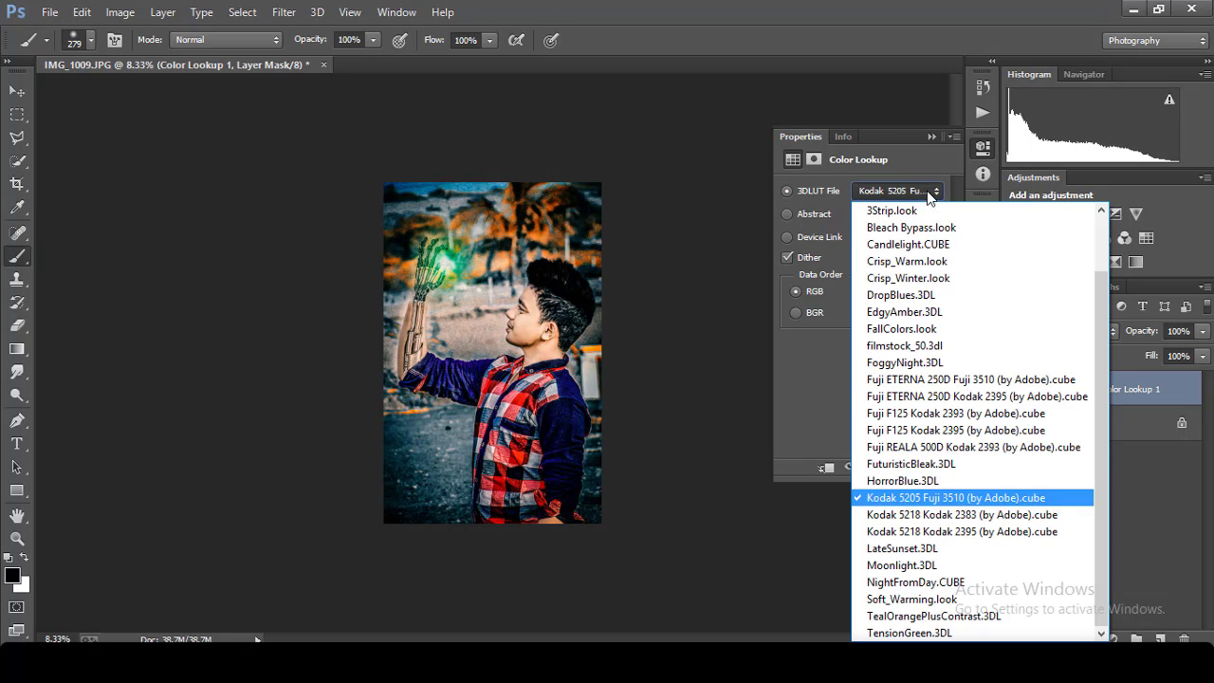
{"action": "left_click", "coordinate": [940, 529]}
{"action": "left_click", "coordinate": [944, 137]}
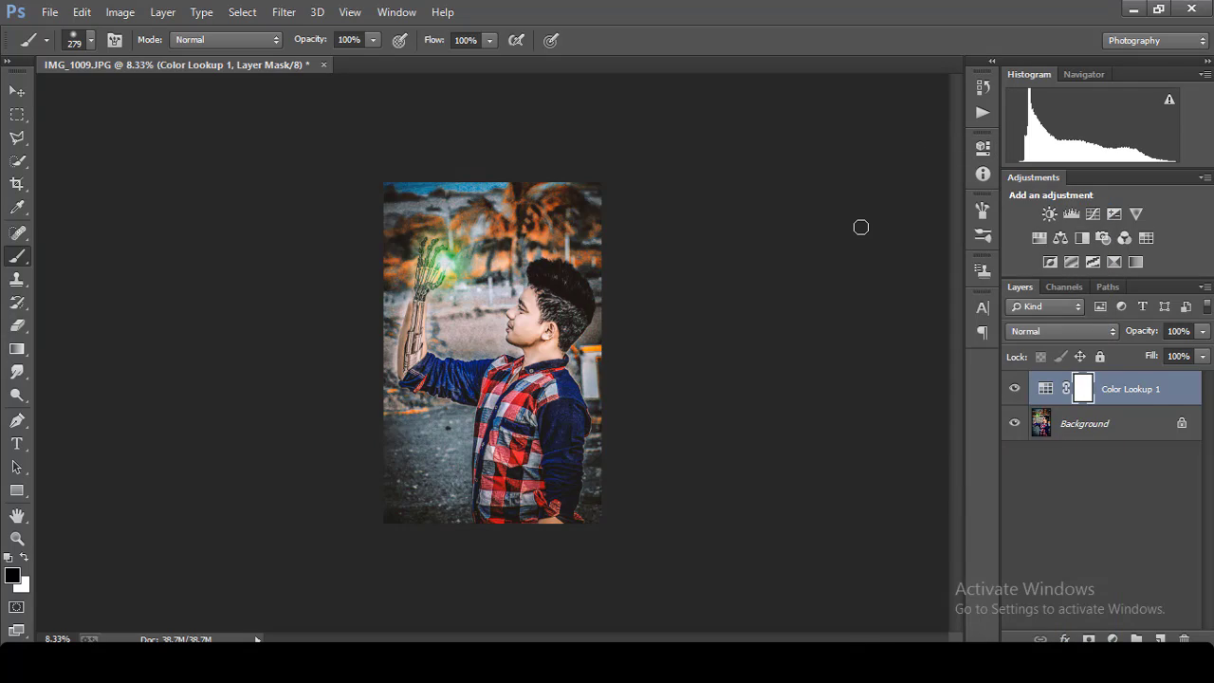
{"action": "key", "text": "ctrl+minus"}
{"action": "key", "text": "ctrl+minus"}
{"action": "key", "text": "ctrl+0"}
{"action": "key", "text": "ctrl+plus"}
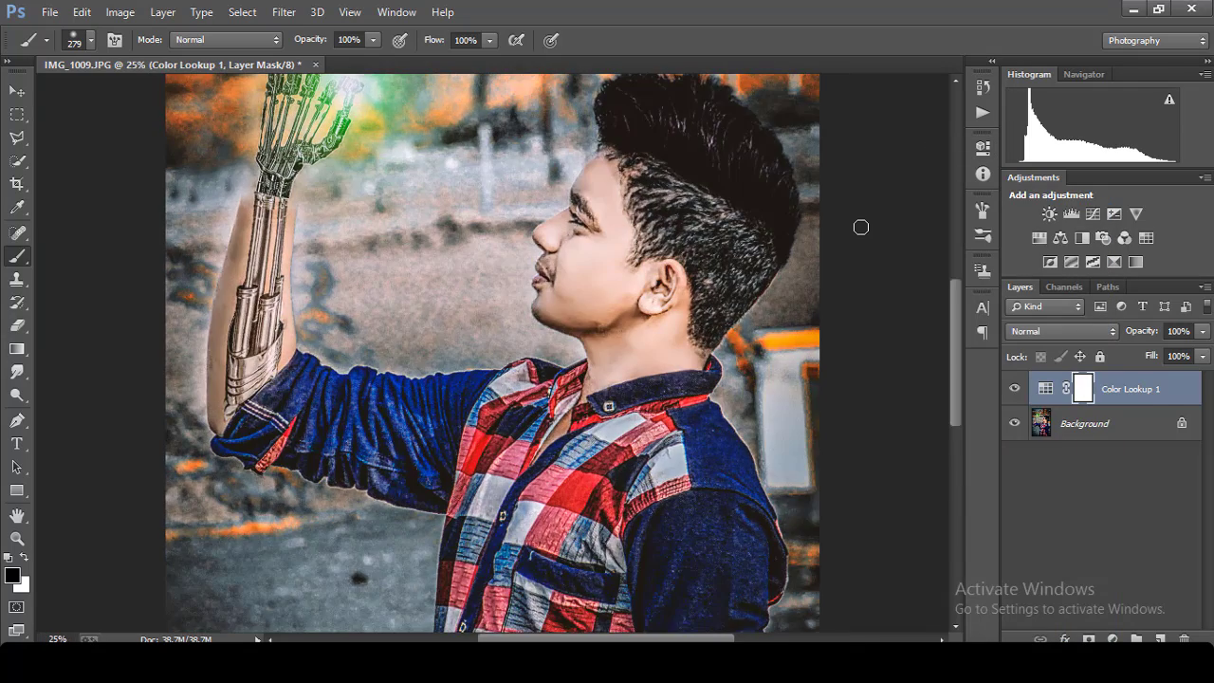
{"action": "key", "text": "ctrl+minus"}
{"action": "key", "text": "ctrl+minus"}
{"action": "key", "text": "ctrl+minus"}
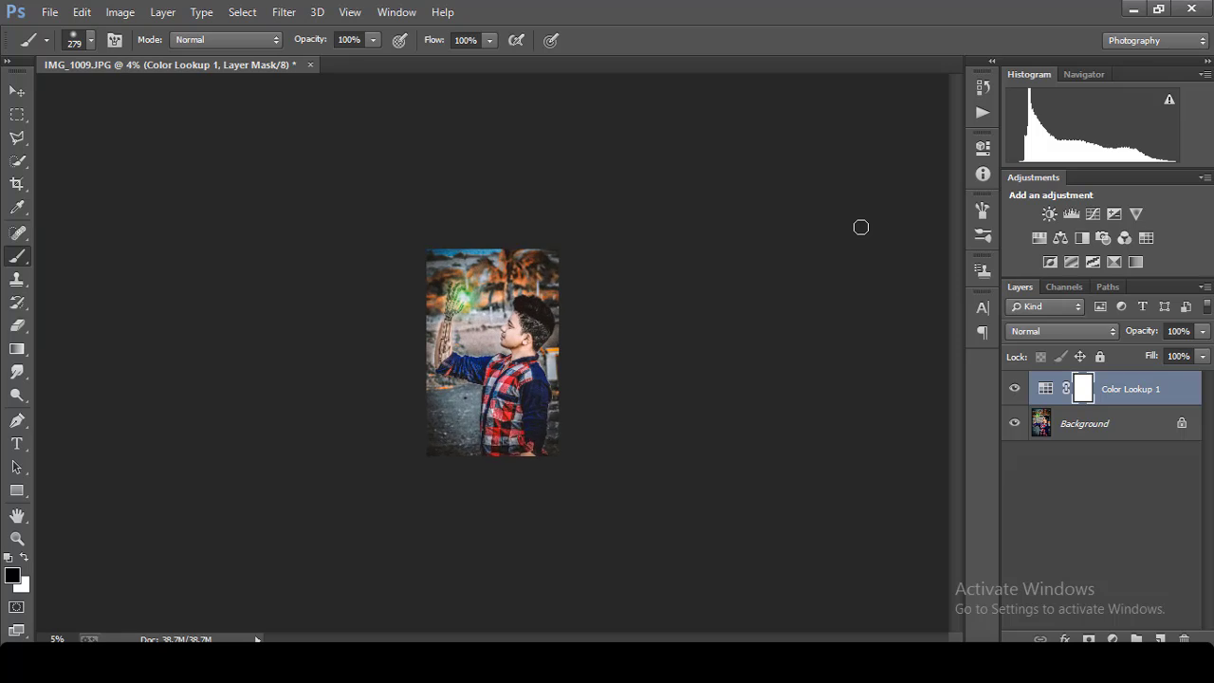
{"action": "key", "text": "ctrl+plus"}
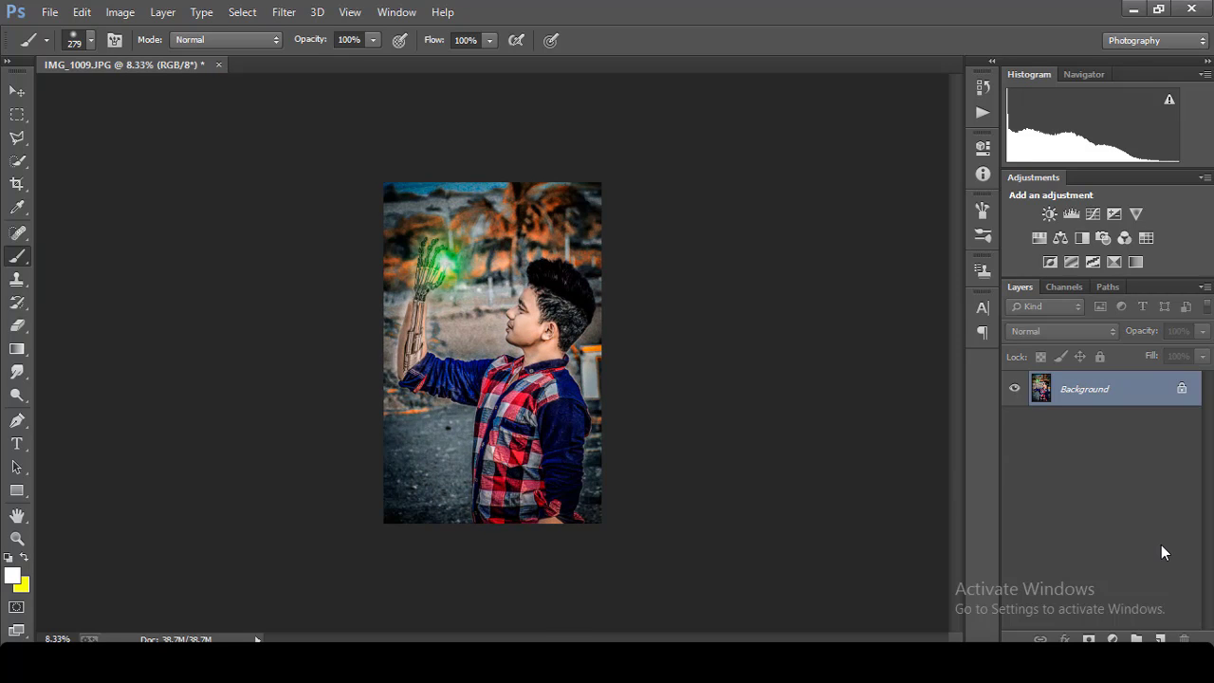
Step: In the Camera Raw Filter, set Clarity +38, Shadows +18 and Highlights -19
{"action": "left_click", "coordinate": [275, 11]}
{"action": "left_click", "coordinate": [298, 116]}
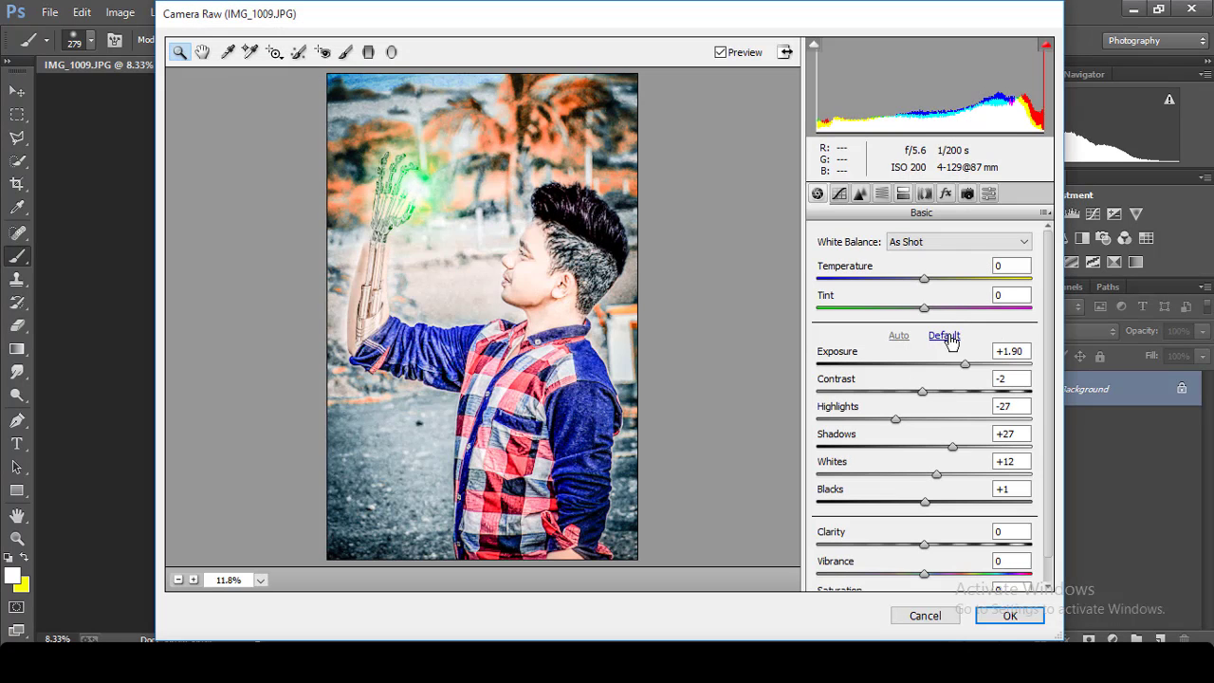
{"action": "left_click", "coordinate": [945, 336]}
{"action": "left_click", "coordinate": [943, 545]}
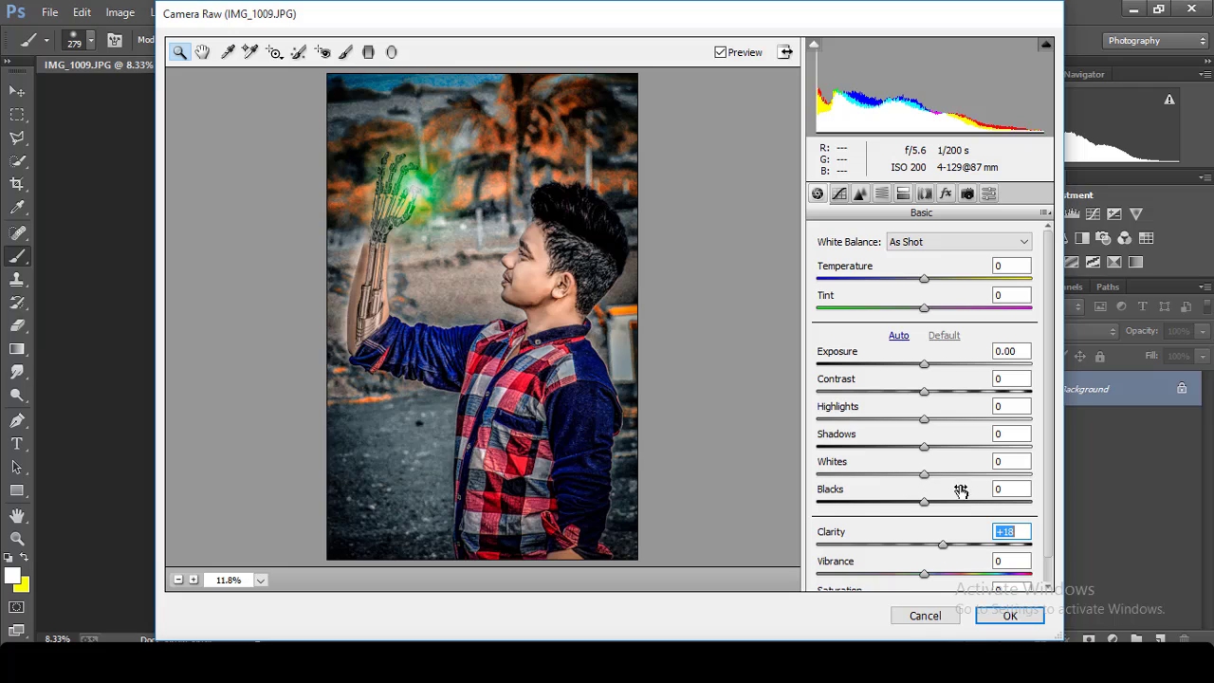
{"action": "left_click_drag", "start_coordinate": [958, 501], "coordinate": [989, 500]}
{"action": "left_click", "coordinate": [963, 545]}
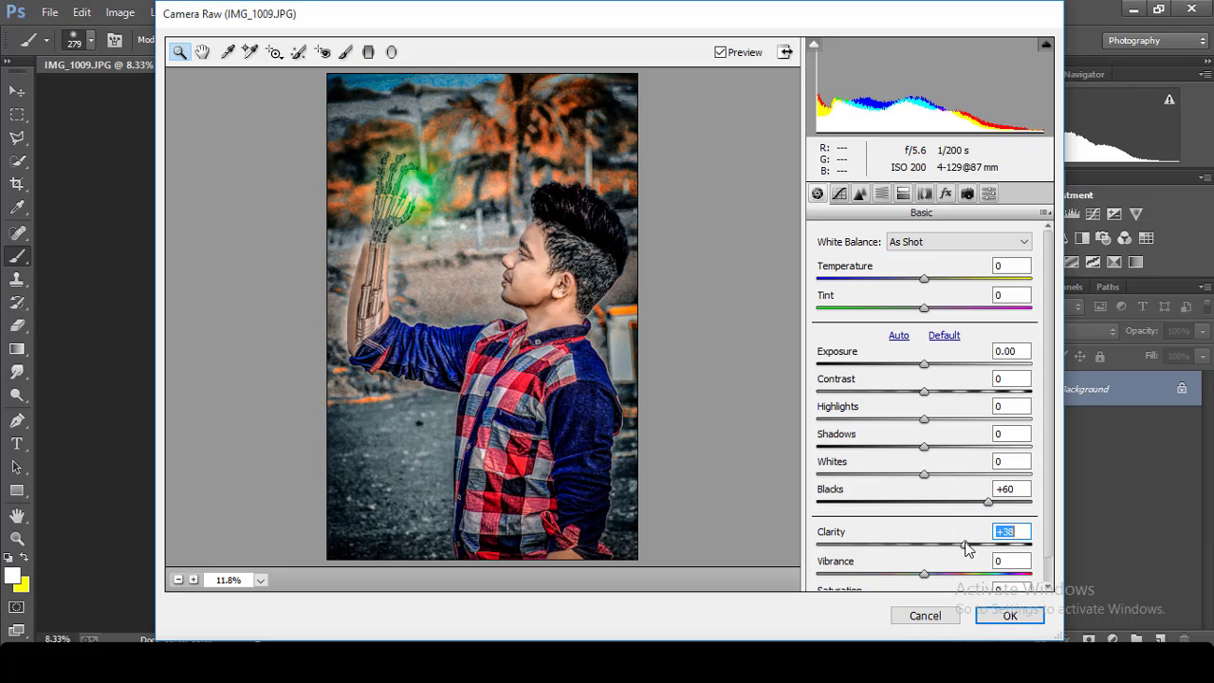
{"action": "left_click", "coordinate": [945, 447]}
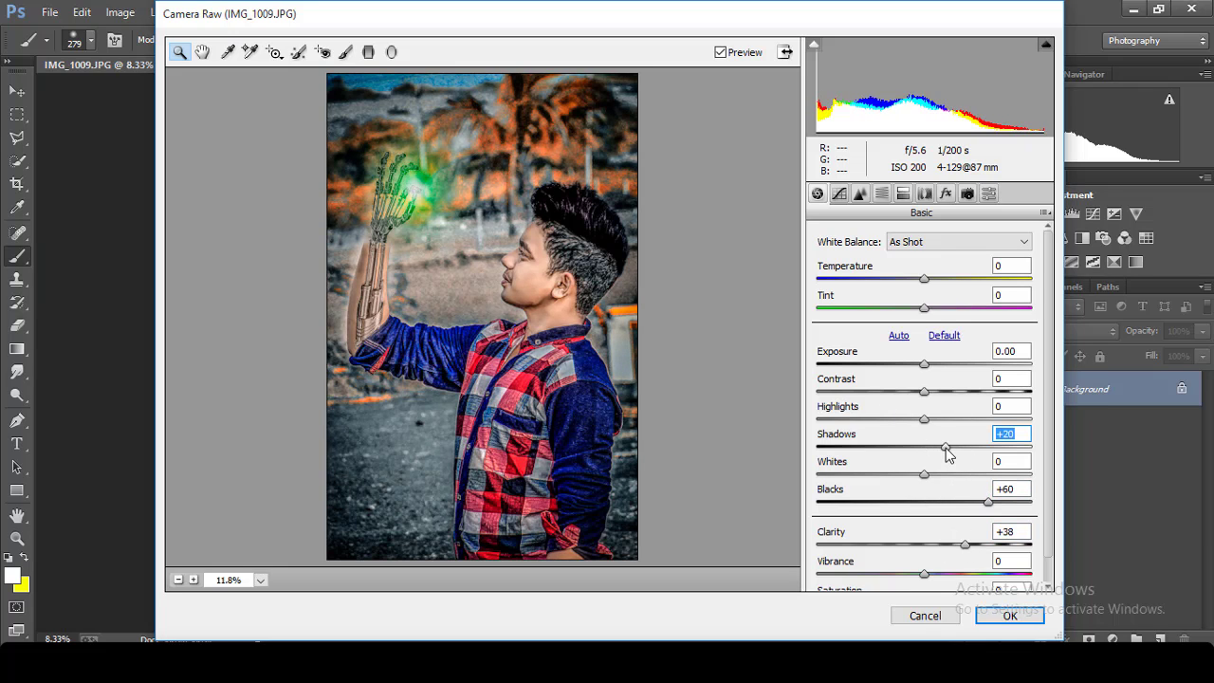
{"action": "left_click_drag", "start_coordinate": [946, 455], "coordinate": [943, 455]}
{"action": "left_click", "coordinate": [792, 421]}
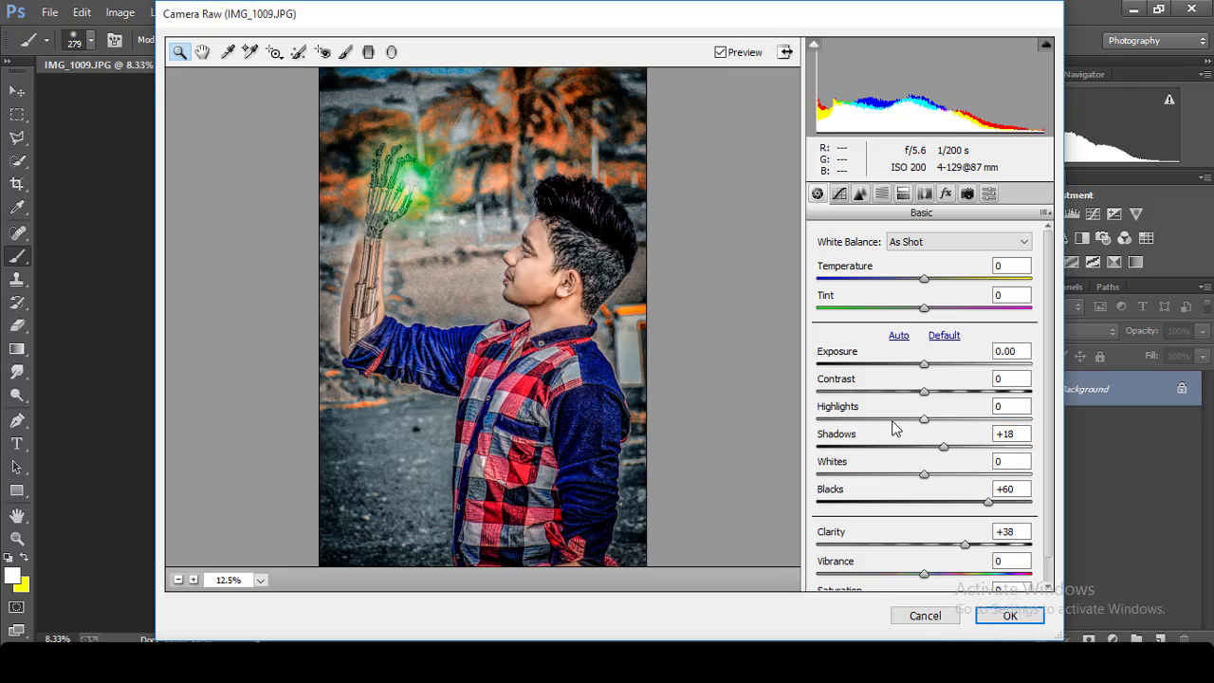
{"action": "left_click_drag", "start_coordinate": [891, 419], "coordinate": [903, 419]}
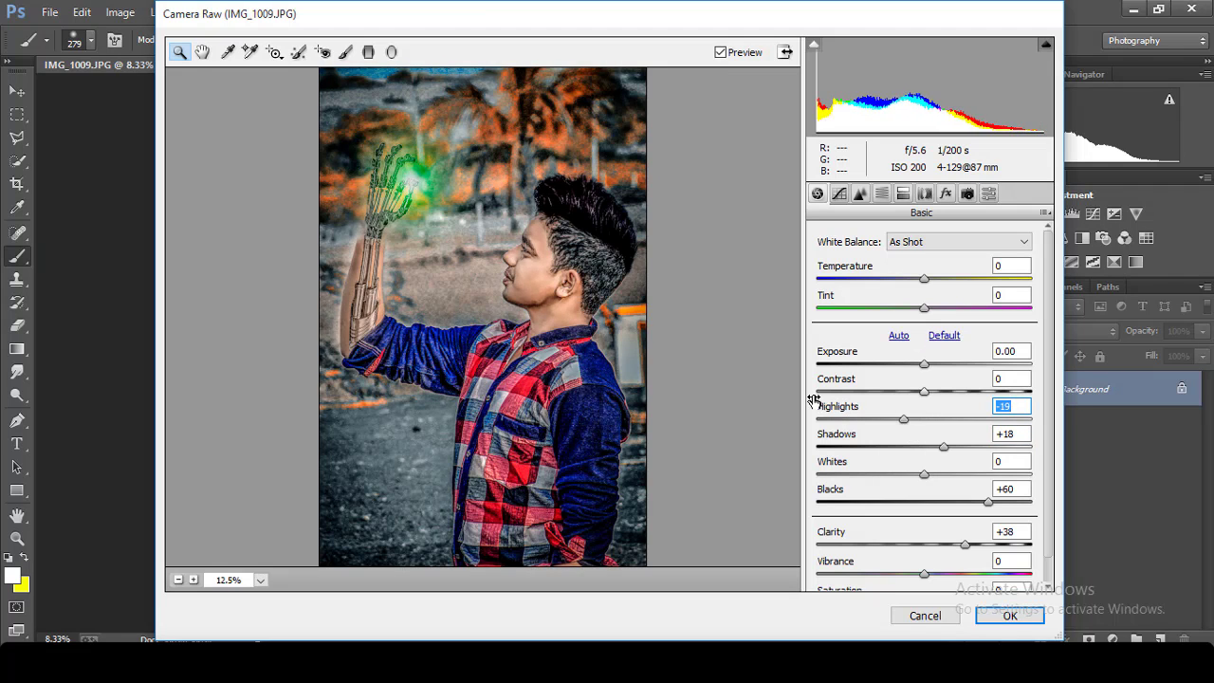
Step: Raise Oranges luminance by +21, add a -10 vignette, and apply the Camera Raw edits
{"action": "key", "text": "ctrl+minus"}
{"action": "key", "text": "ctrl+plus"}
{"action": "key", "text": "ctrl+plus"}
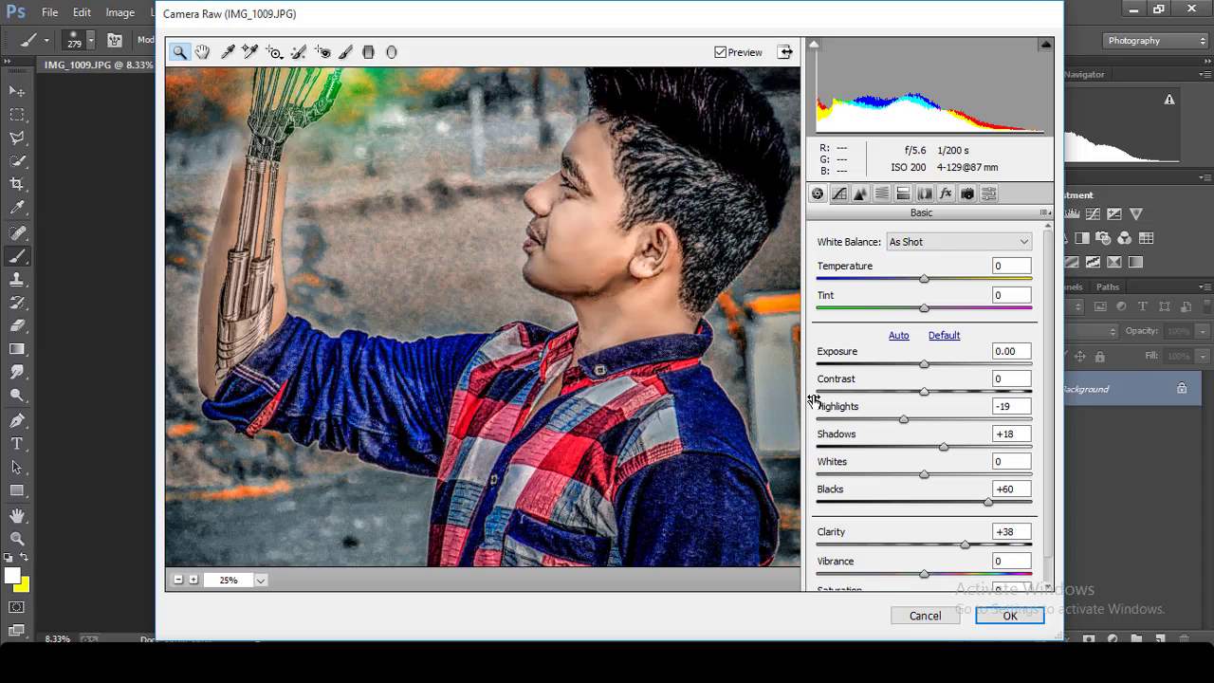
{"action": "key", "text": "ctrl+minus"}
{"action": "key", "text": "ctrl+minus"}
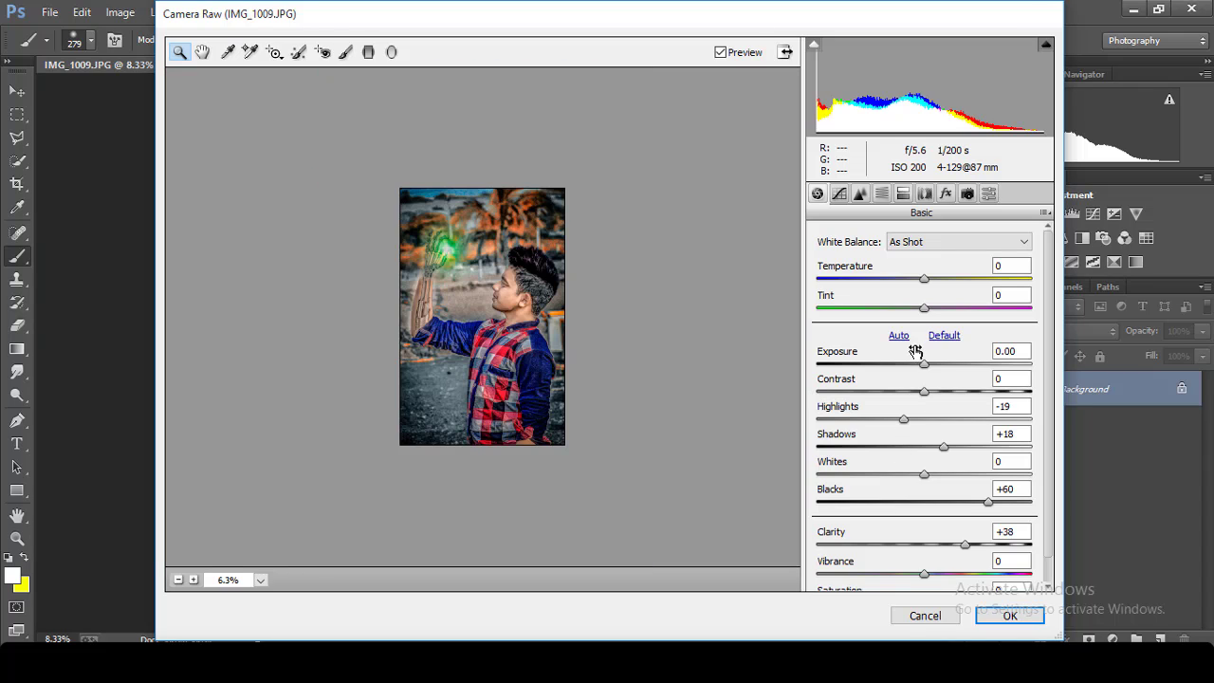
{"action": "left_click", "coordinate": [882, 194]}
{"action": "left_click", "coordinate": [923, 262]}
{"action": "left_click_drag", "start_coordinate": [929, 349], "coordinate": [951, 349]}
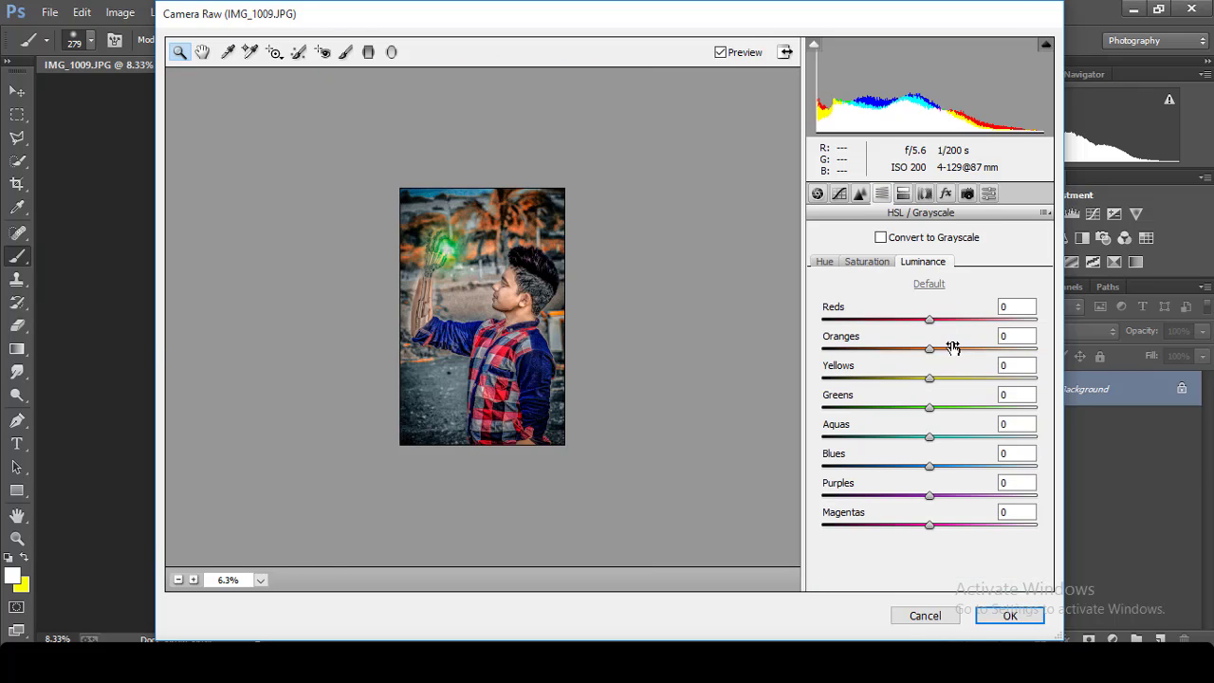
{"action": "left_click", "coordinate": [747, 328]}
{"action": "left_click", "coordinate": [747, 328], "text": "alt"}
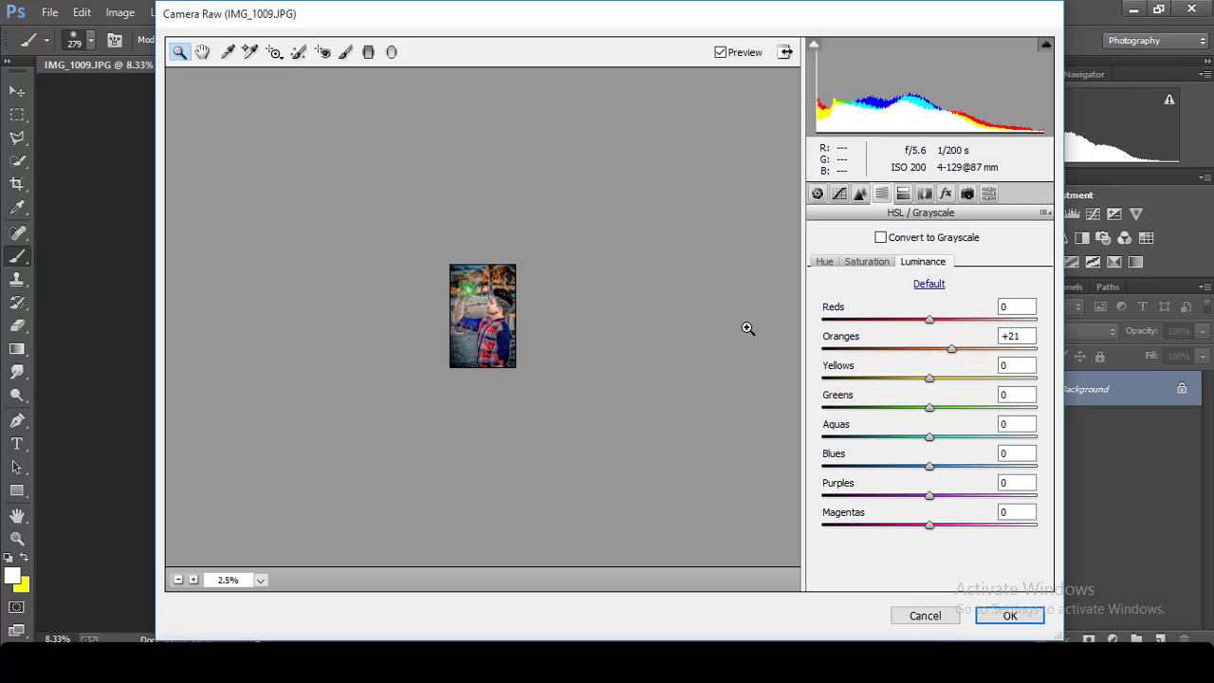
{"action": "left_click", "coordinate": [945, 193]}
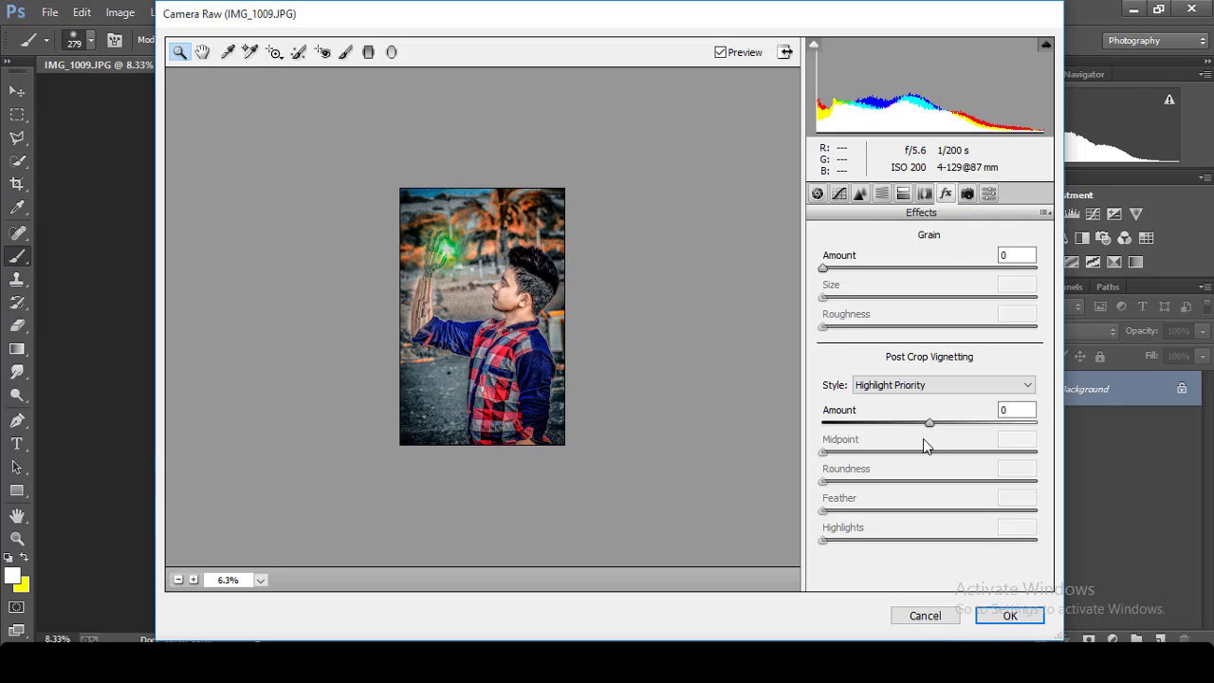
{"action": "left_click_drag", "start_coordinate": [929, 423], "coordinate": [919, 423]}
{"action": "left_click", "coordinate": [1009, 616]}
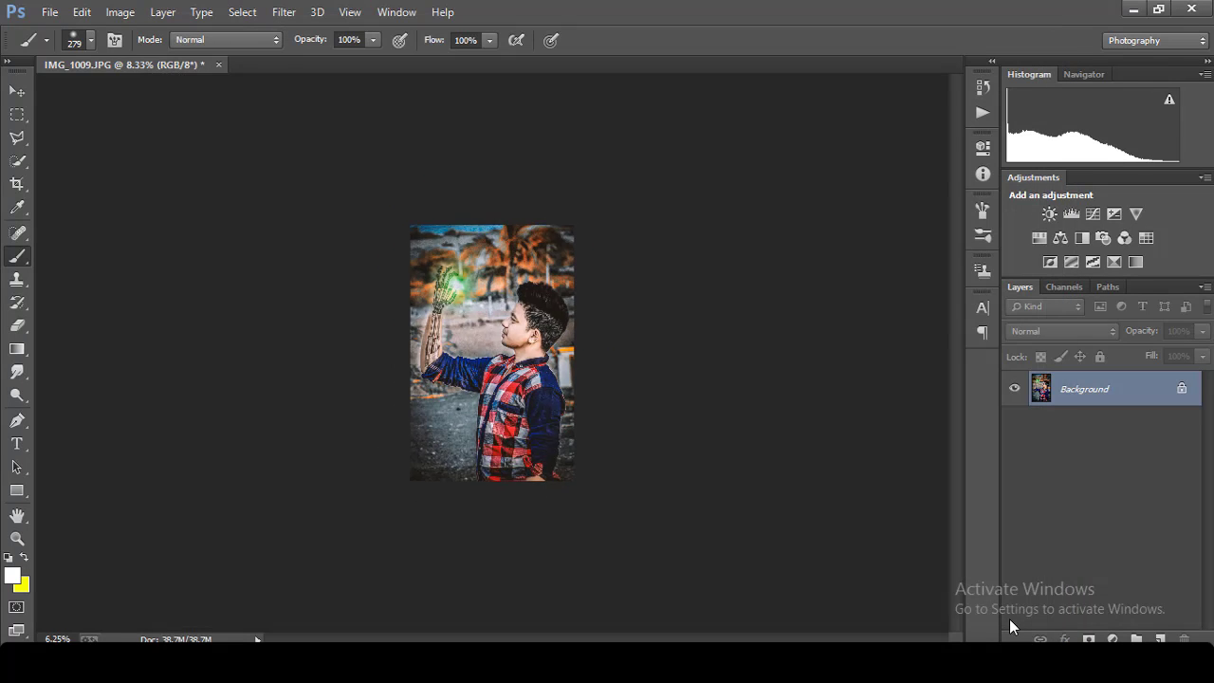
Step: Zoom in on the boy's face and pick the smudge tool at brush size 90
{"action": "key", "text": "ctrl+plus"}
{"action": "key", "text": "ctrl+plus"}
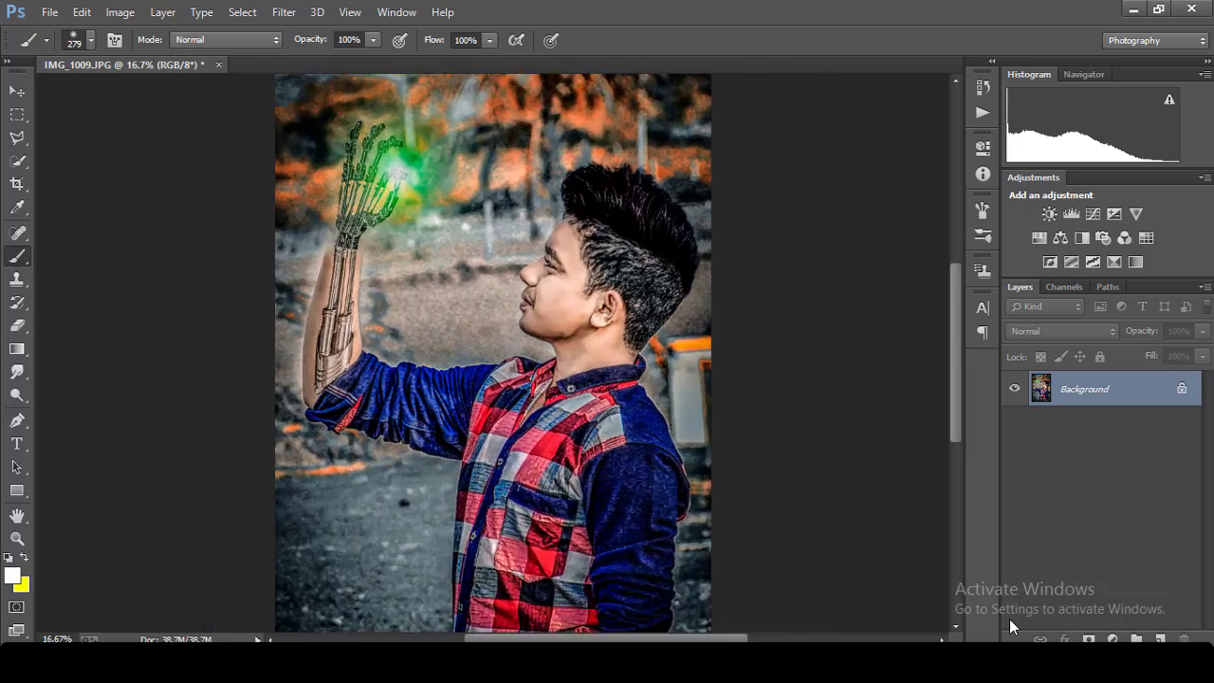
{"action": "key", "text": "ctrl+plus"}
{"action": "key", "text": "ctrl+plus"}
{"action": "key", "text": "ctrl+plus"}
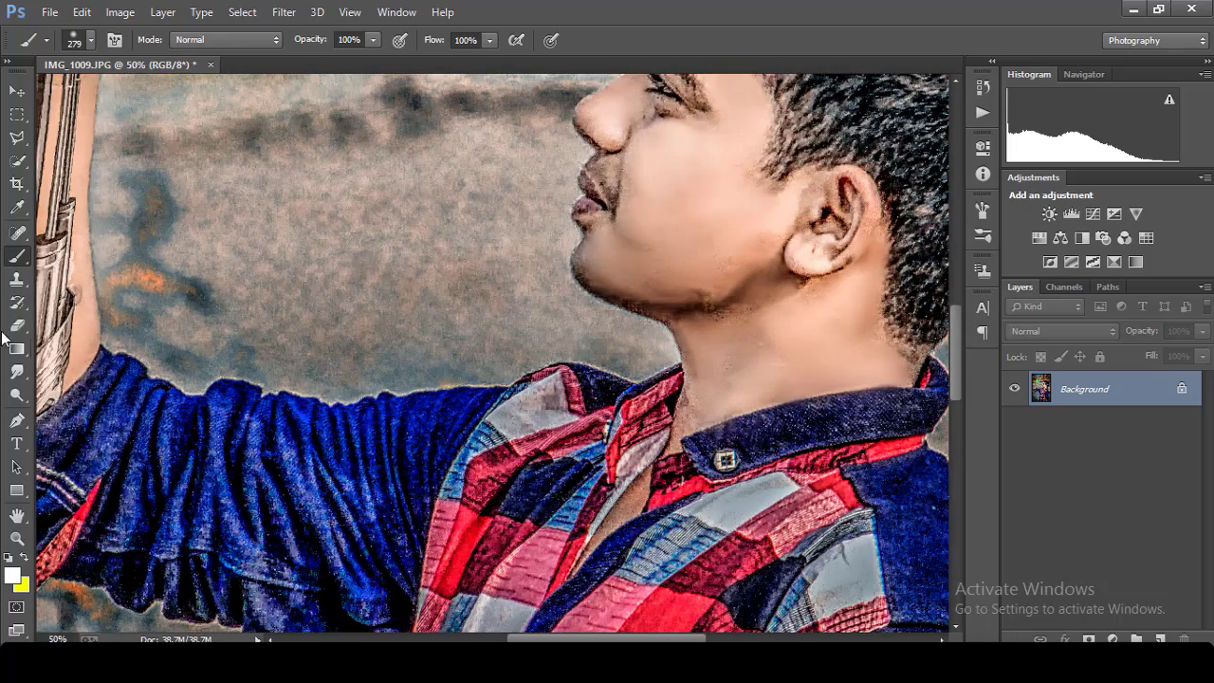
{"action": "right_click", "coordinate": [17, 371]}
{"action": "left_click", "coordinate": [85, 399]}
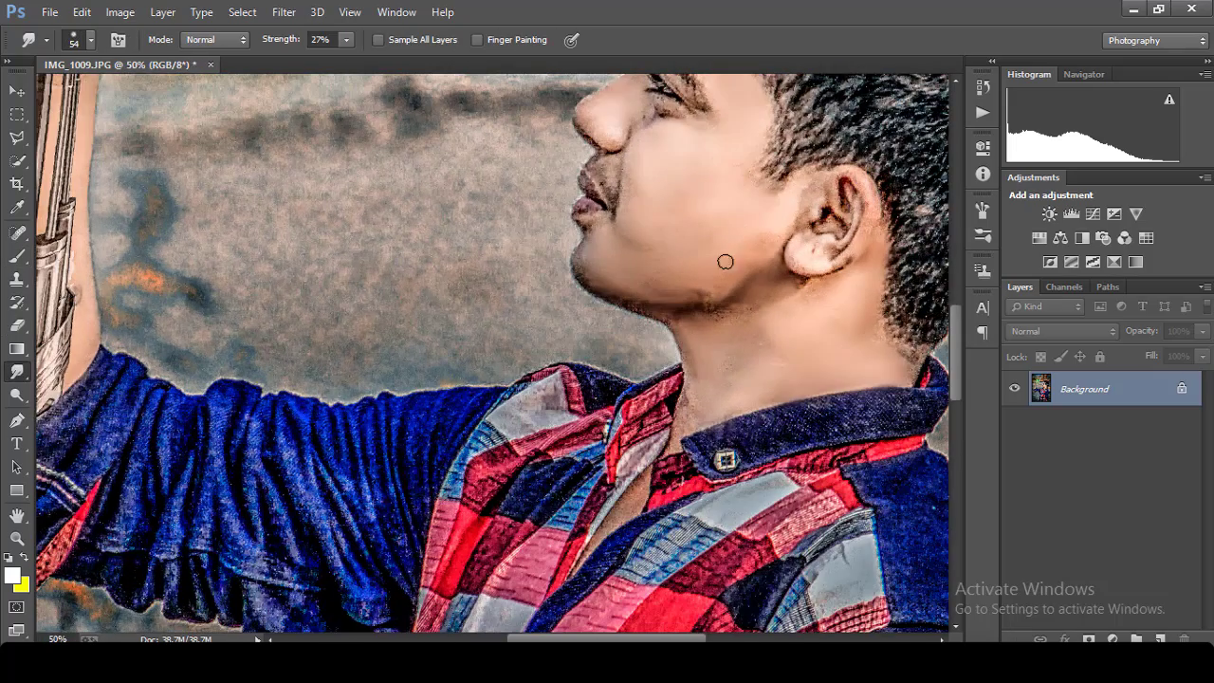
{"action": "left_click", "coordinate": [92, 43]}
{"action": "left_click", "coordinate": [144, 93]}
{"action": "key", "text": "Return"}
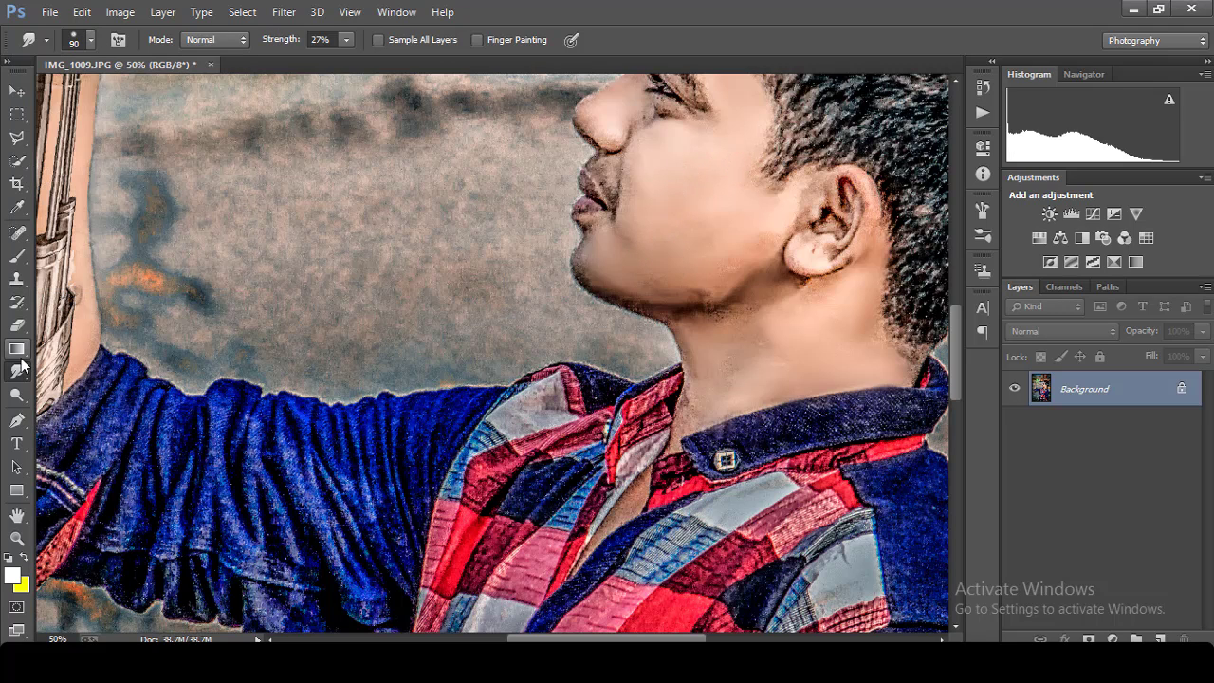
Step: Switch to the Mixer Brush loaded with skin colour sampled from the face, size 132
{"action": "left_click_drag", "start_coordinate": [17, 256], "coordinate": [58, 308]}
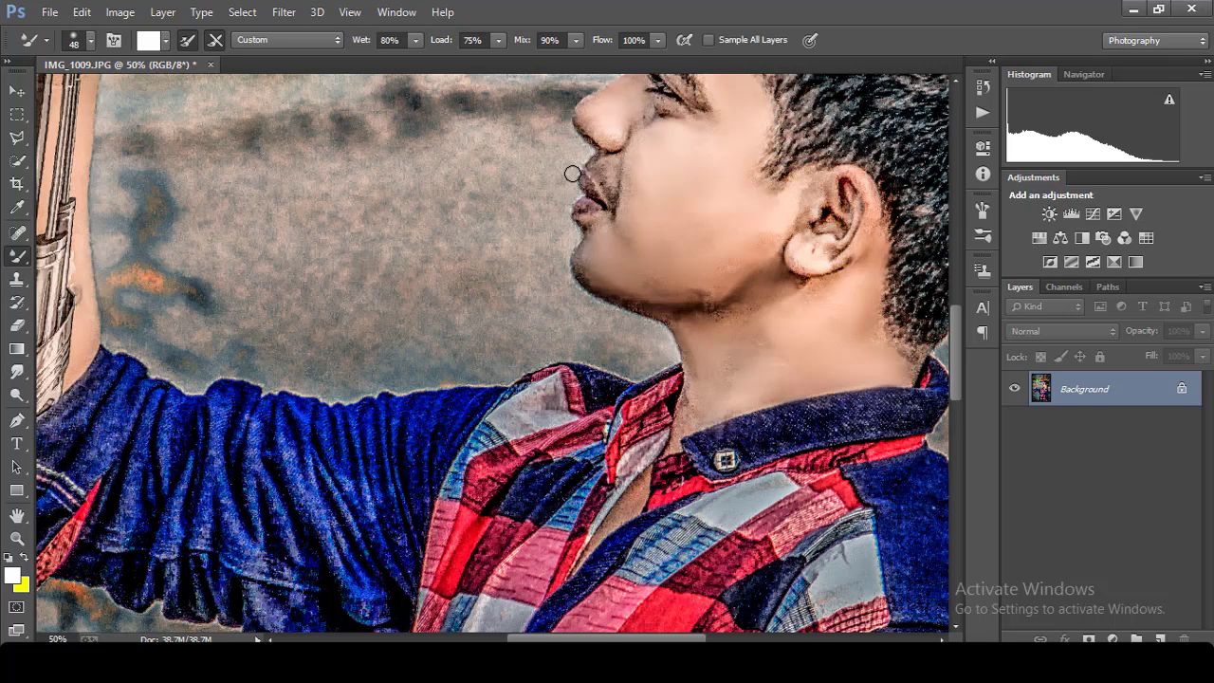
{"action": "left_click", "coordinate": [148, 39]}
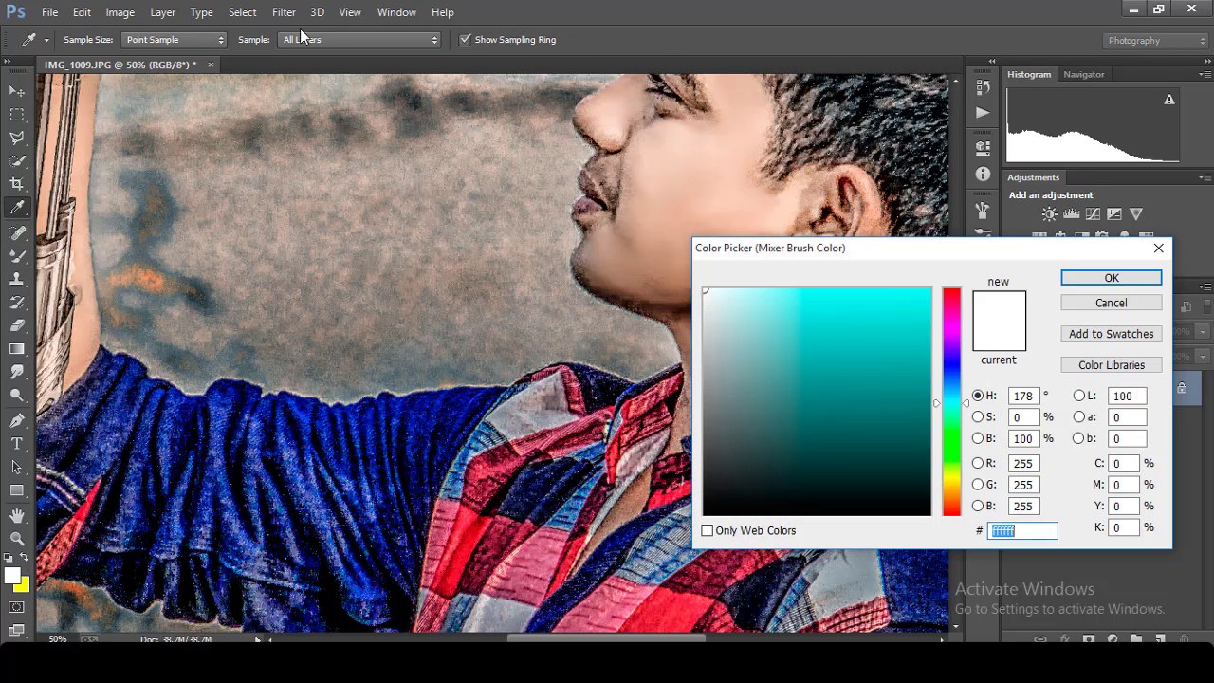
{"action": "left_click", "coordinate": [719, 162]}
{"action": "left_click", "coordinate": [1111, 277]}
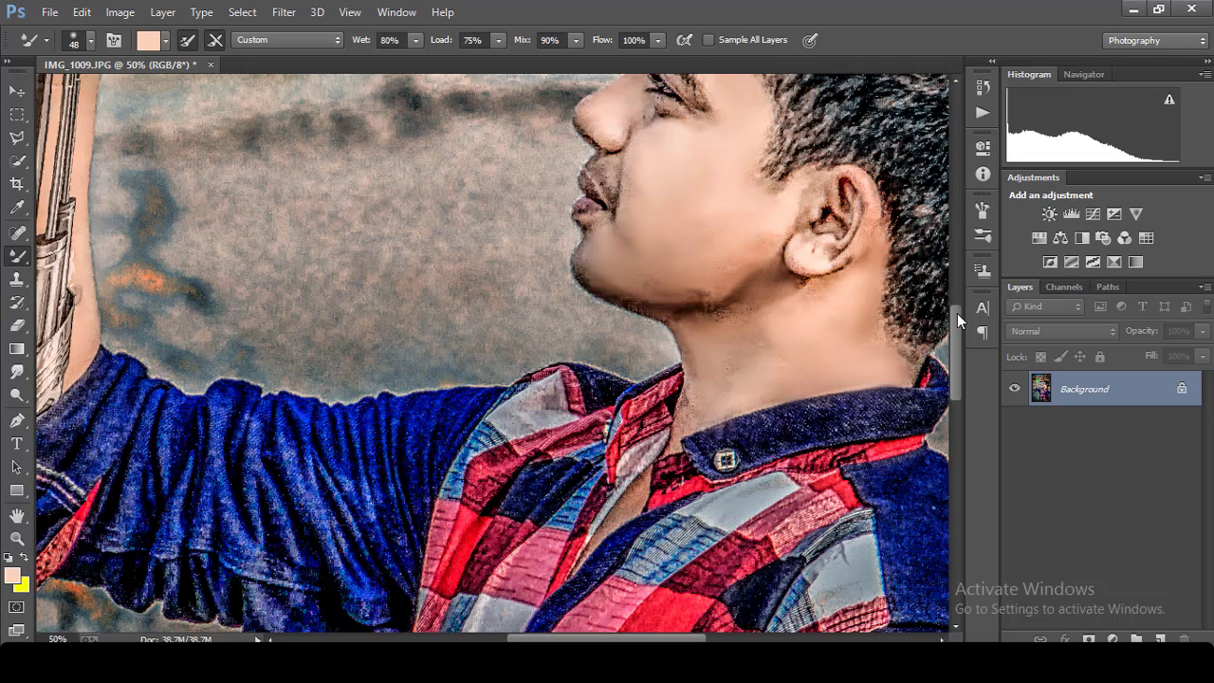
{"action": "scroll", "coordinate": [767, 258], "scroll_direction": "up", "scroll_amount": 3}
{"action": "left_click", "coordinate": [92, 40]}
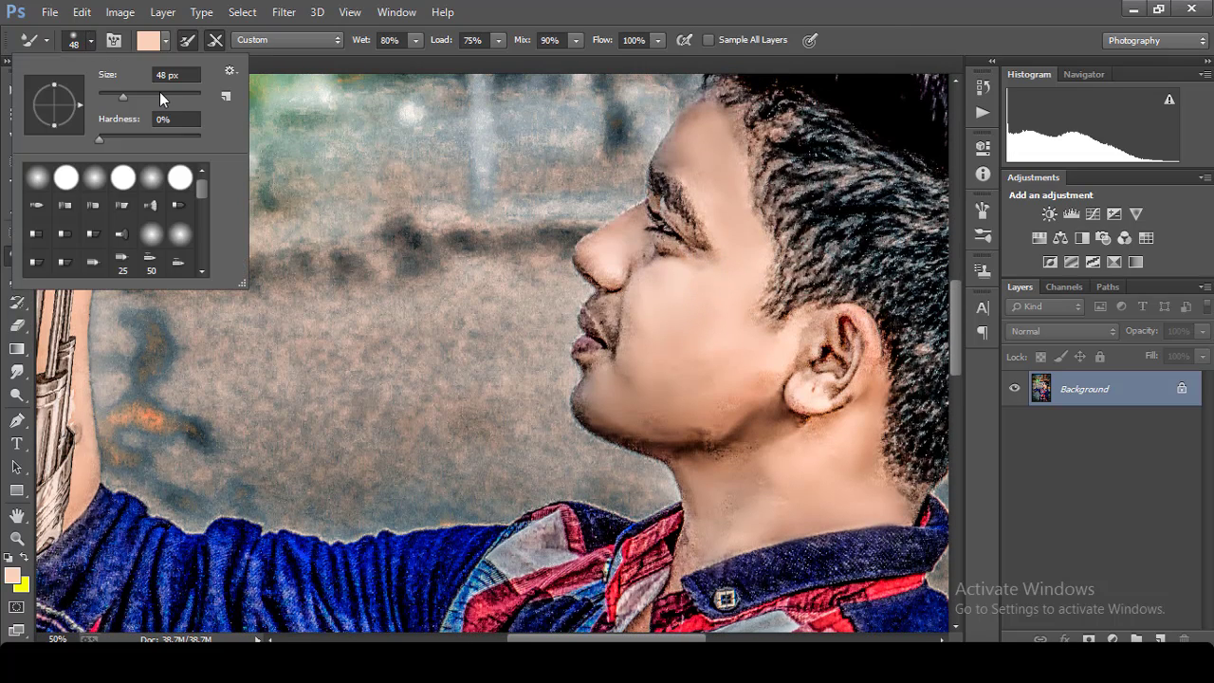
{"action": "left_click", "coordinate": [159, 92]}
{"action": "key", "text": "Return"}
Step: Paint the skin tone across the cheek and jaw to smooth it, then review the photo
{"action": "mouse_move", "coordinate": [704, 389]}
{"action": "left_mouse_down"}
{"action": "mouse_move", "coordinate": [658, 411]}
{"action": "mouse_move", "coordinate": [645, 404]}
{"action": "mouse_move", "coordinate": [702, 409]}
{"action": "mouse_move", "coordinate": [754, 379]}
{"action": "mouse_move", "coordinate": [715, 303]}
{"action": "mouse_move", "coordinate": [748, 257]}
{"action": "mouse_move", "coordinate": [707, 173]}
{"action": "mouse_move", "coordinate": [734, 170]}
{"action": "mouse_move", "coordinate": [737, 230]}
{"action": "mouse_move", "coordinate": [674, 155]}
{"action": "mouse_move", "coordinate": [737, 395]}
{"action": "left_mouse_up"}
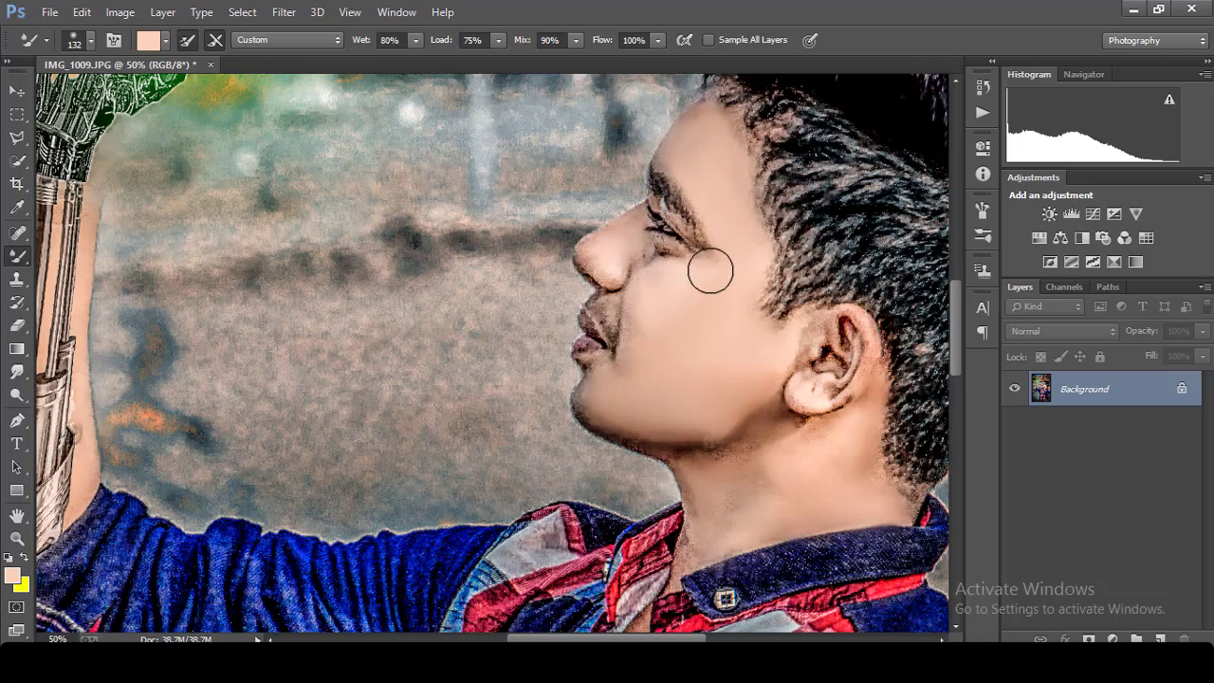
{"action": "key", "text": "ctrl+minus"}
{"action": "key", "text": "ctrl+minus"}
{"action": "key", "text": "ctrl+minus"}
{"action": "key", "text": "ctrl+plus"}
{"action": "key", "text": "ctrl+plus"}
{"action": "key", "text": "ctrl+plus"}
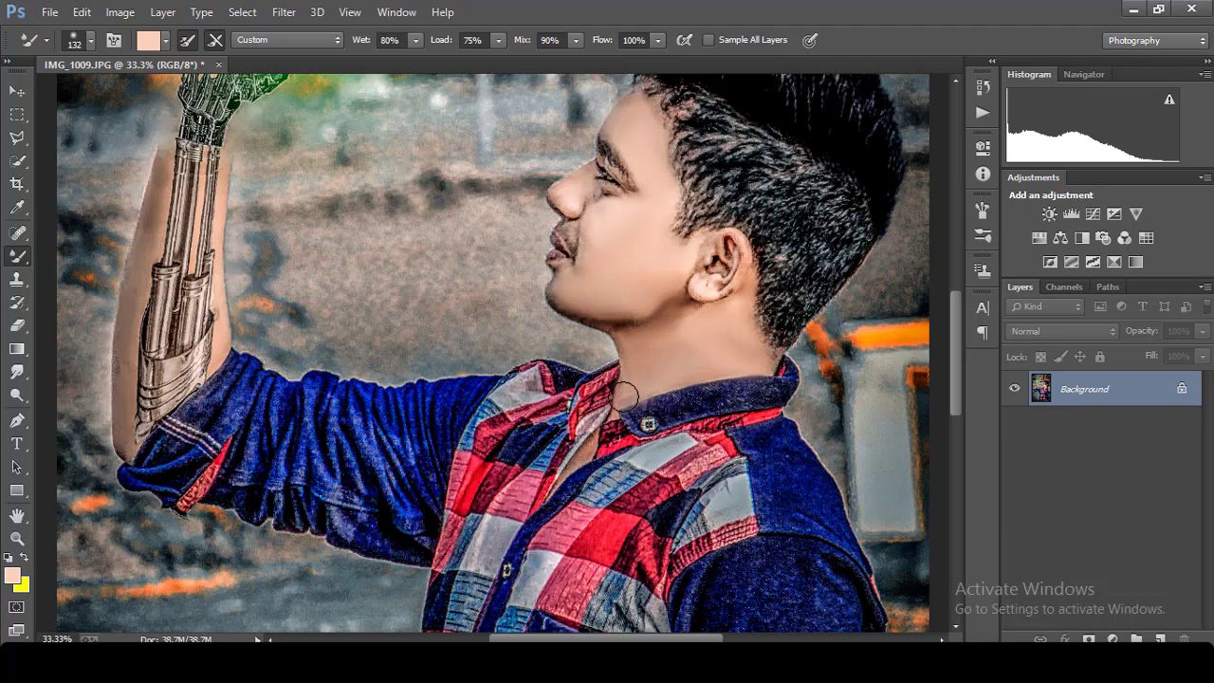
{"action": "key", "text": "ctrl+minus"}
{"action": "key", "text": "ctrl+minus"}
{"action": "key", "text": "ctrl+minus"}
{"action": "key", "text": "ctrl+minus"}
{"action": "key", "text": "ctrl+minus"}
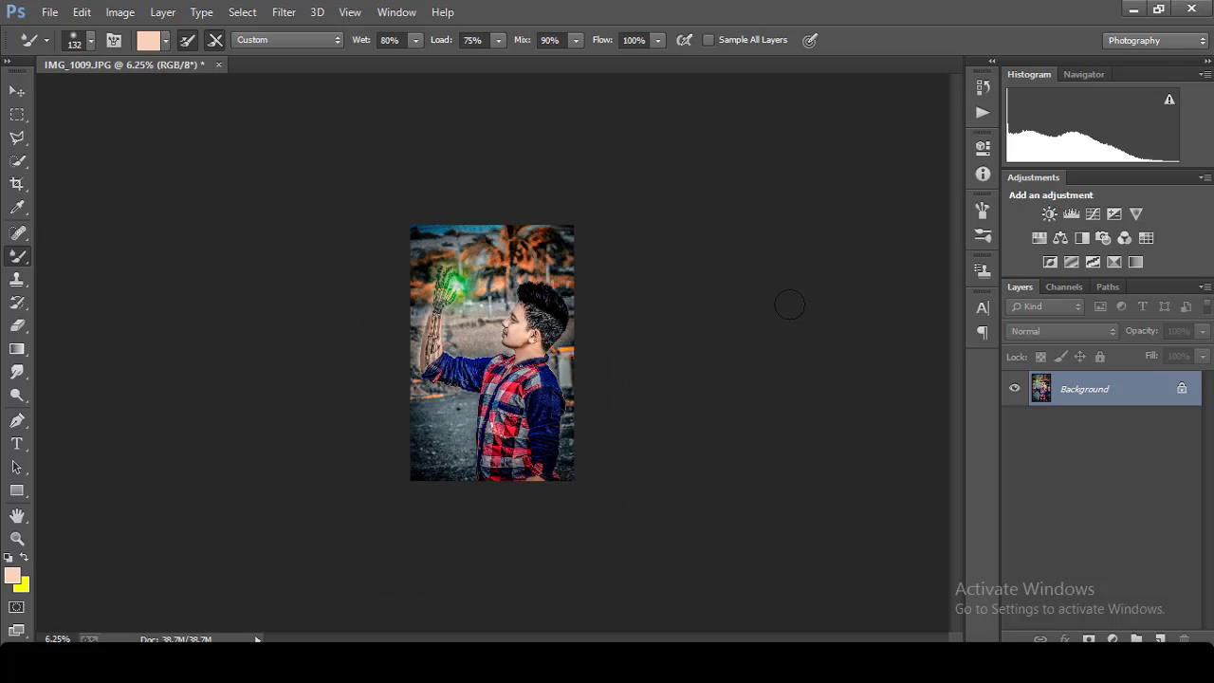
{"action": "key", "text": "ctrl+plus"}
{"action": "key", "text": "ctrl+plus"}
{"action": "key", "text": "ctrl+plus"}
{"action": "key", "text": "ctrl+plus"}
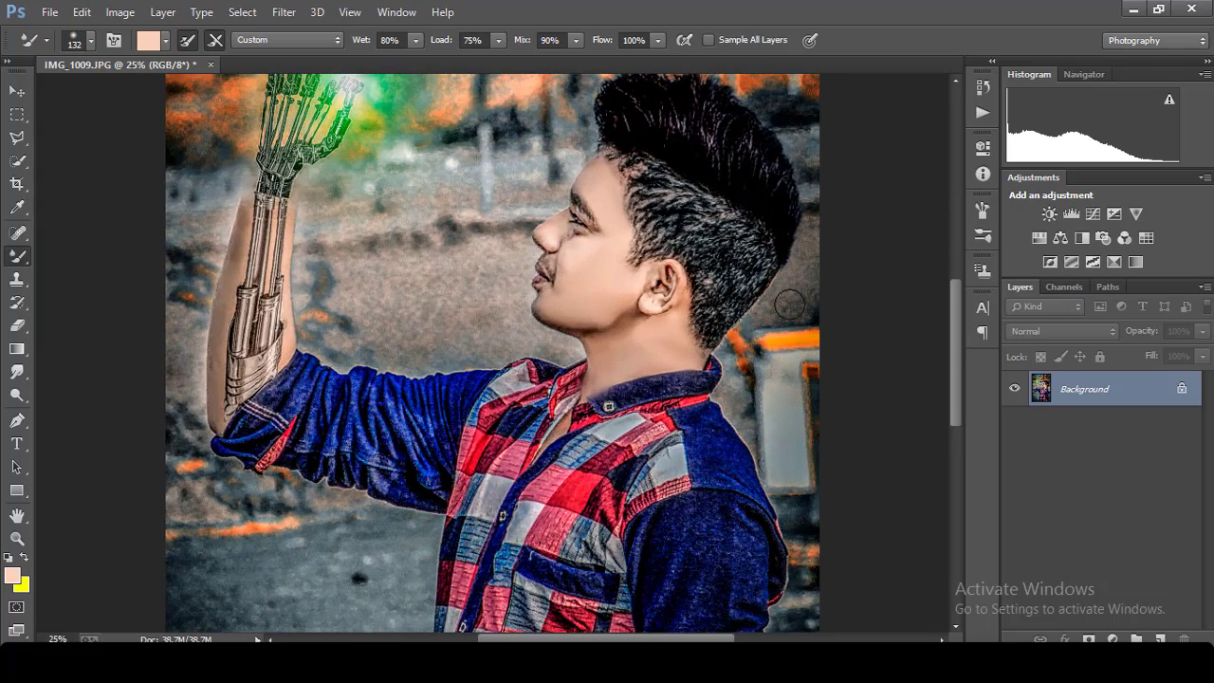
{"action": "key", "text": "ctrl+minus"}
{"action": "key", "text": "ctrl+minus"}
{"action": "key", "text": "ctrl+minus"}
{"action": "key", "text": "ctrl+minus"}
{"action": "key", "text": "ctrl+minus"}
{"action": "key", "text": "ctrl+plus"}
{"action": "key", "text": "ctrl+plus"}
{"action": "key", "text": "ctrl+plus"}
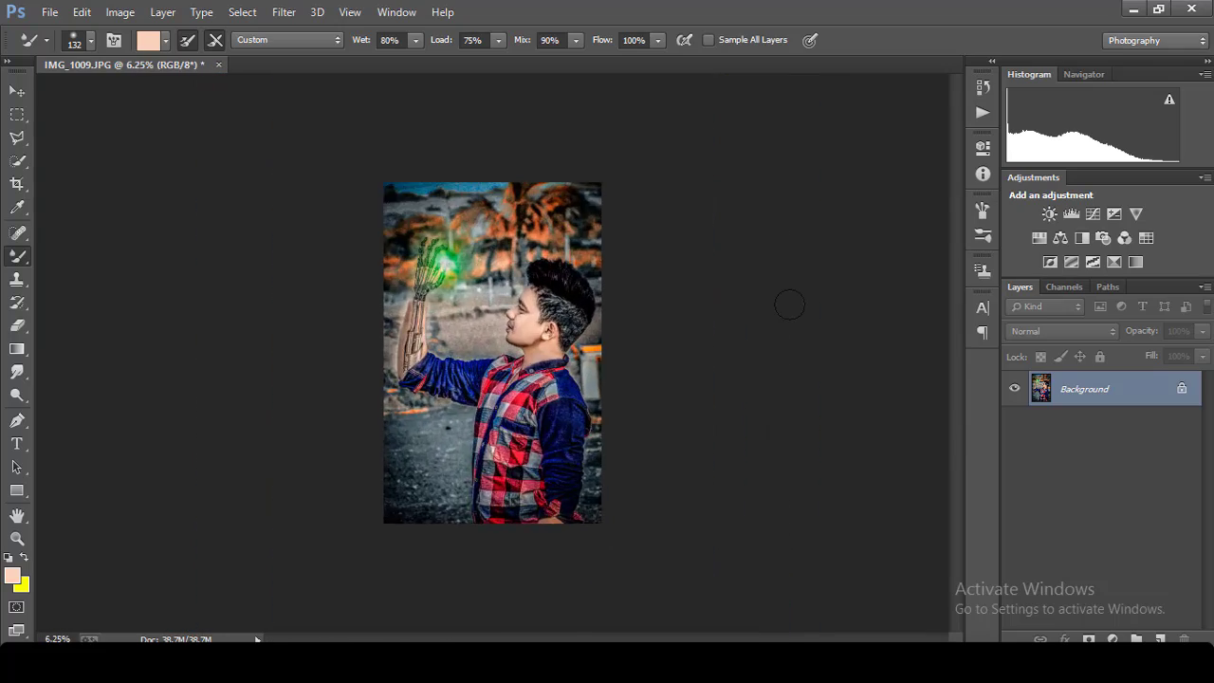
{"action": "key", "text": "ctrl+plus"}
{"action": "key", "text": "ctrl+plus"}
{"action": "key", "text": "ctrl+plus"}
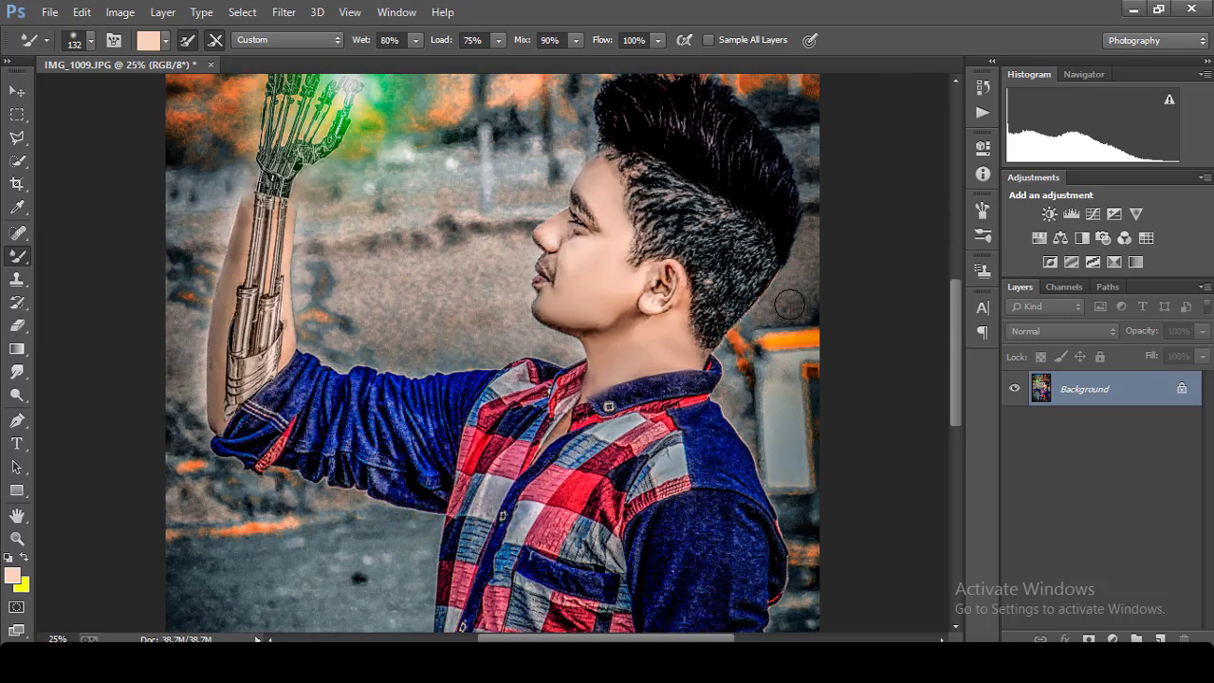
{"action": "key", "text": "ctrl+minus"}
{"action": "key", "text": "ctrl+minus"}
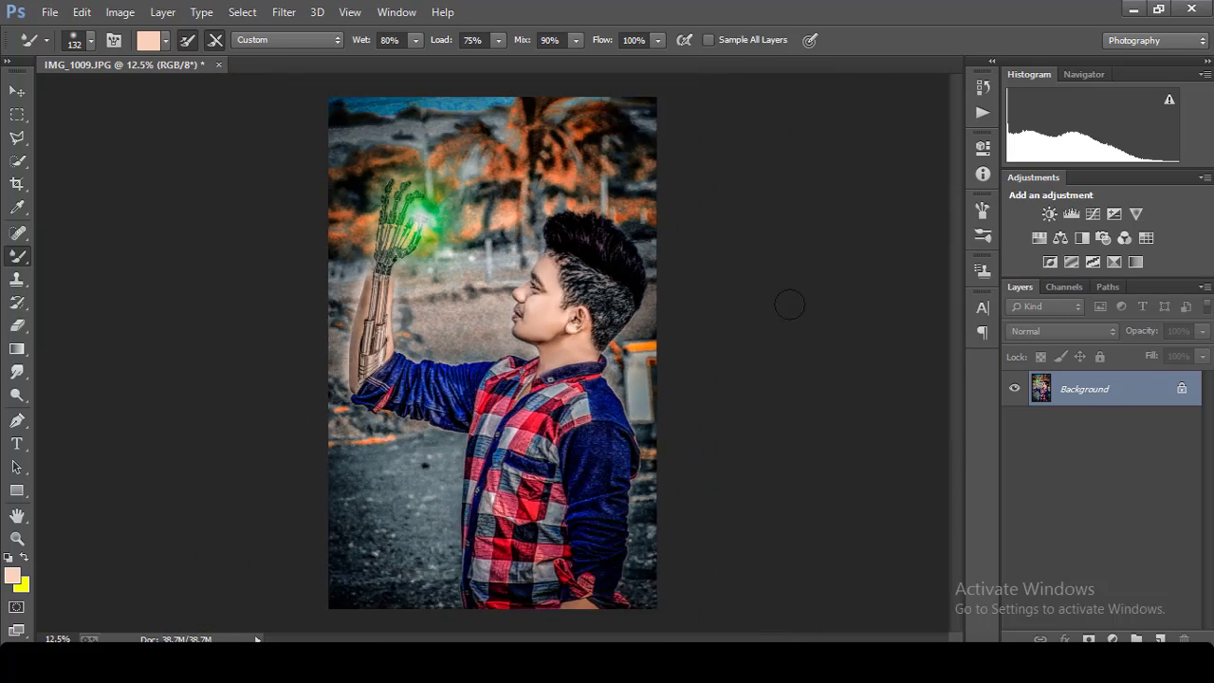
{"action": "key", "text": "ctrl+minus"}
{"action": "key", "text": "ctrl+minus"}
{"action": "key", "text": "ctrl+plus"}
{"action": "key", "text": "ctrl+minus"}
{"action": "key", "text": "ctrl+minus"}
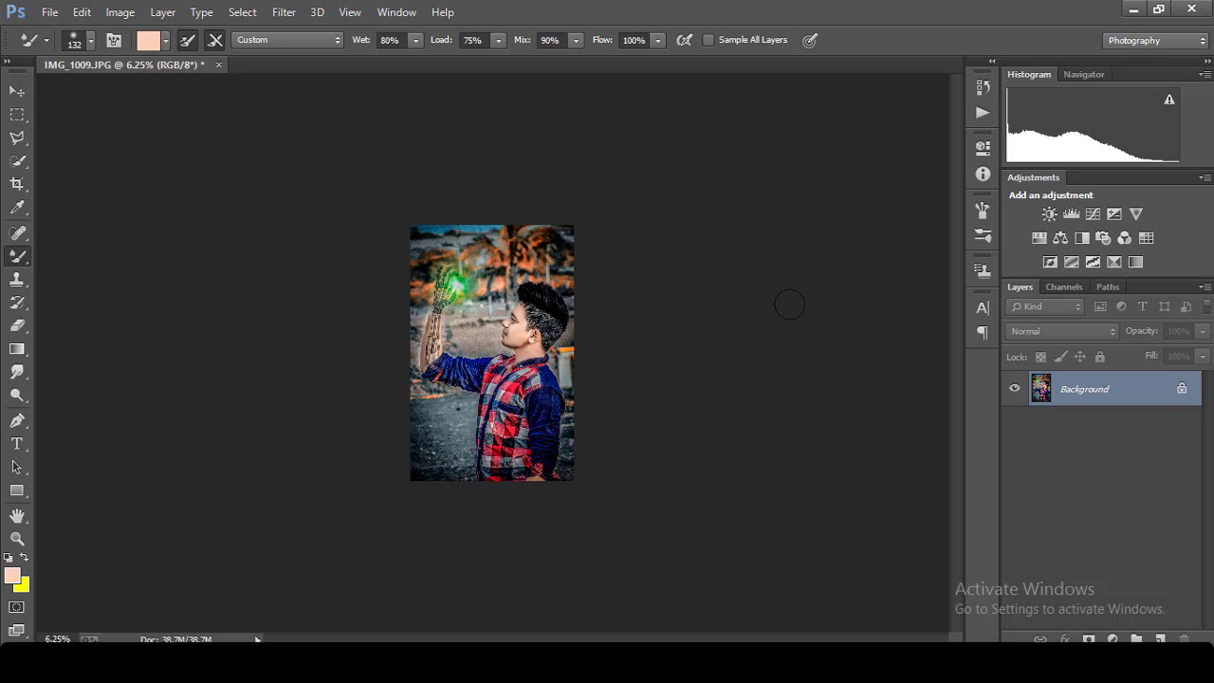
{"action": "key", "text": "ctrl+plus"}
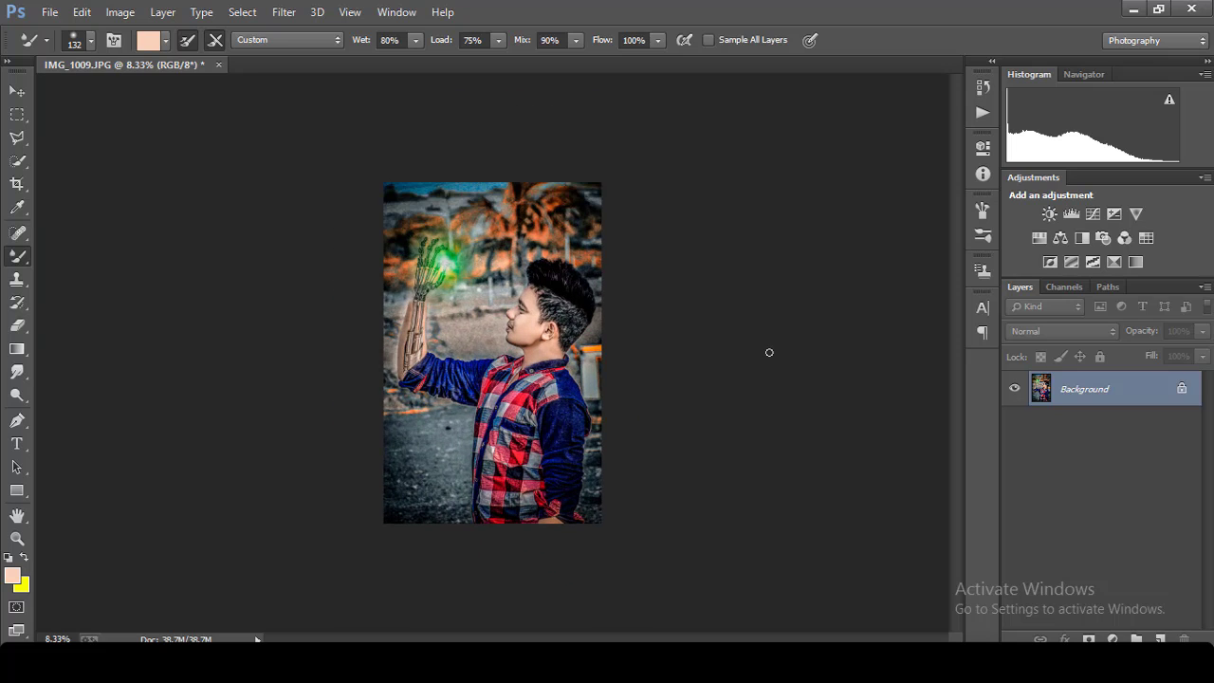